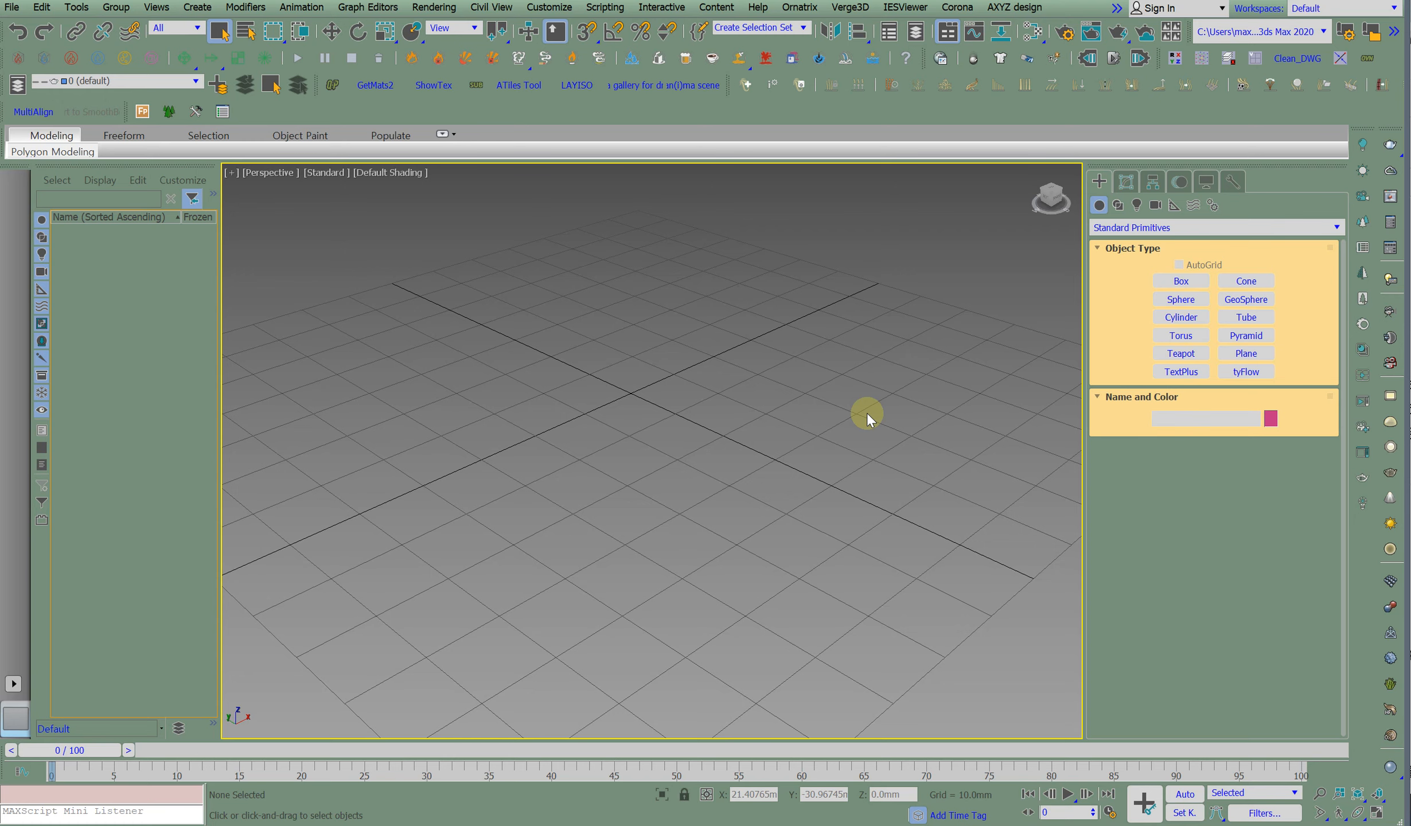
middle_click_drag(734, 405, 749, 405)
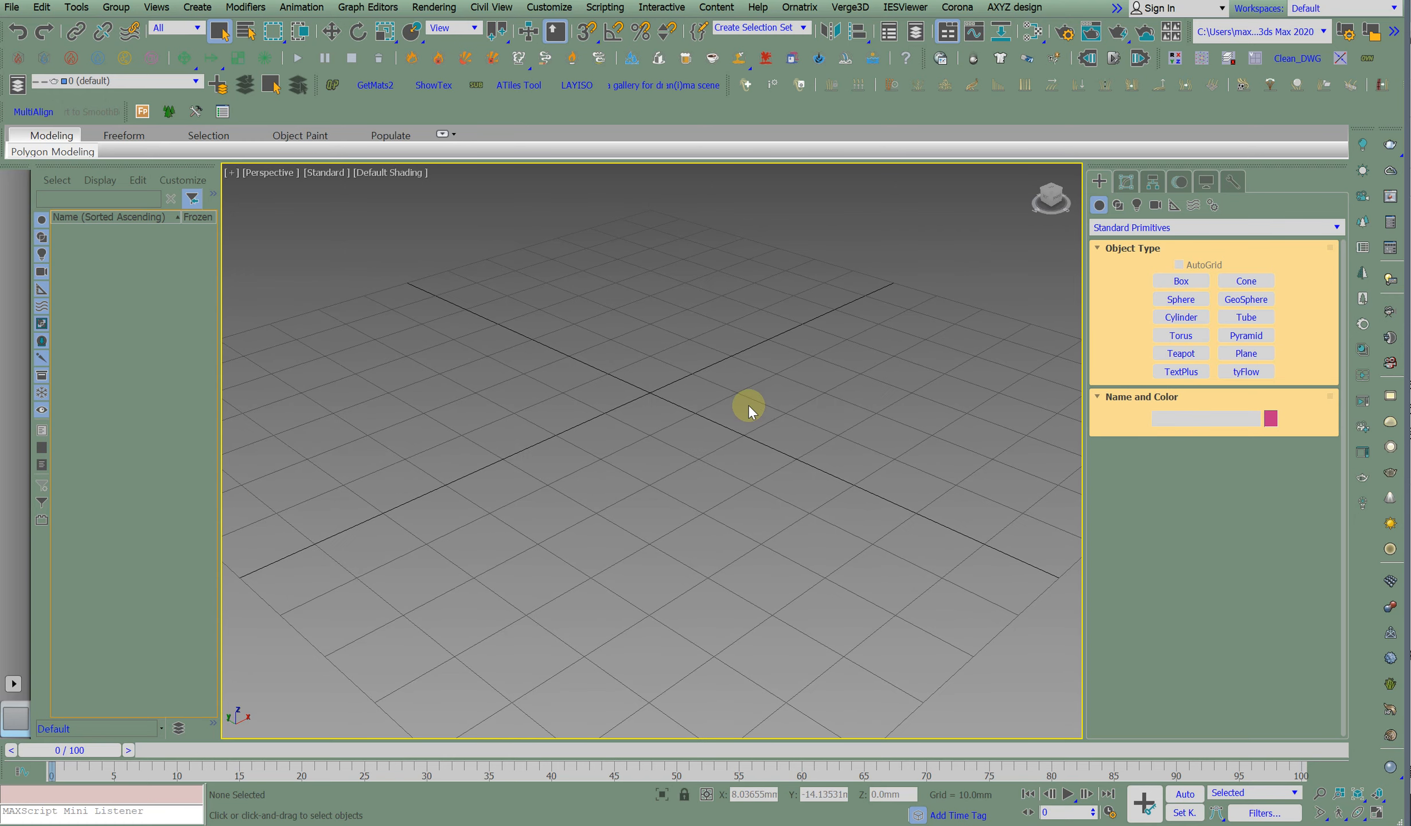
right_click(749, 403)
left_click(622, 371)
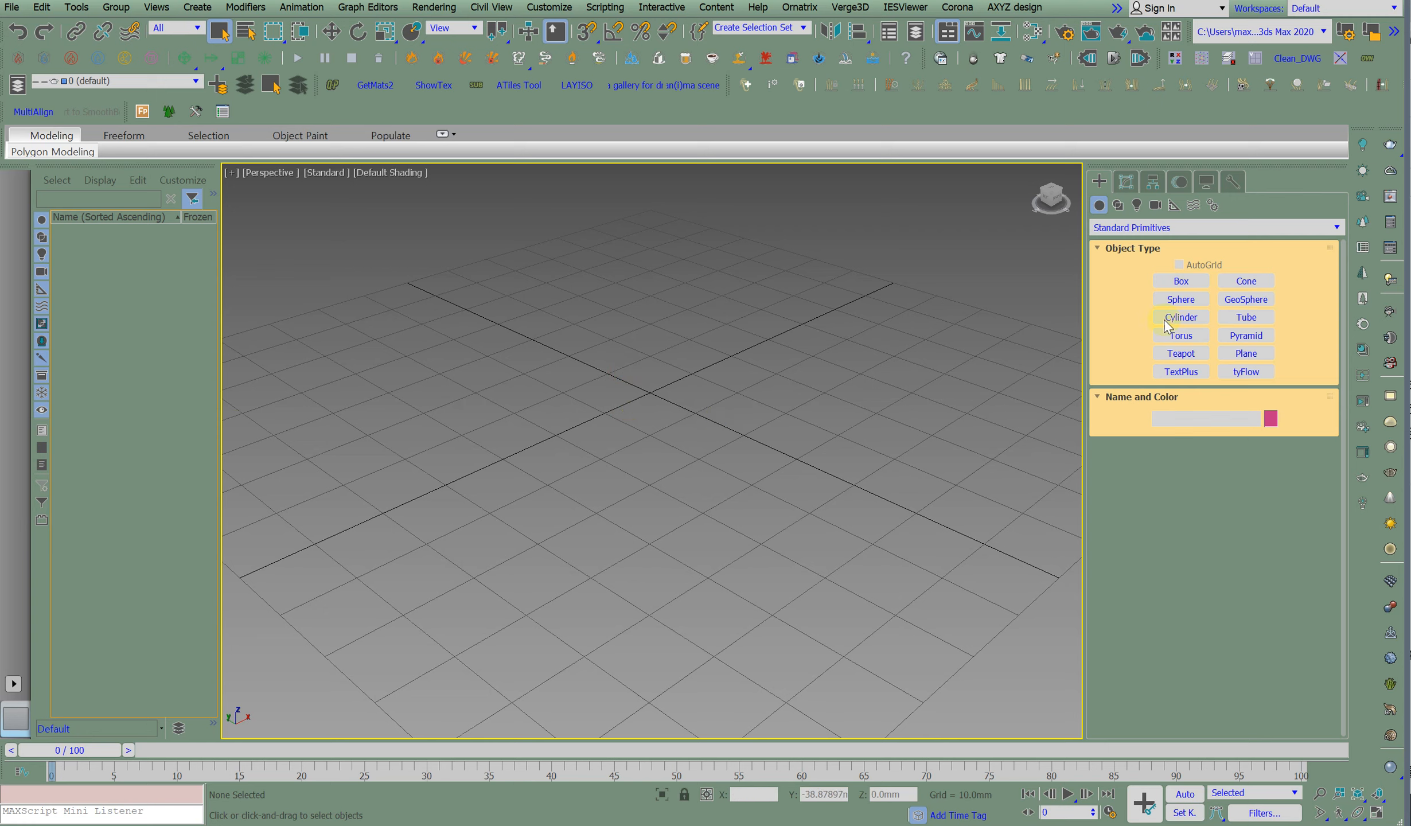
Create a box about 58 mm long and 61 mm wide, plus a sphere overlapping one of its side faces.
left_click(1178, 282)
left_click_drag(472, 426, 1020, 412)
left_click(998, 275)
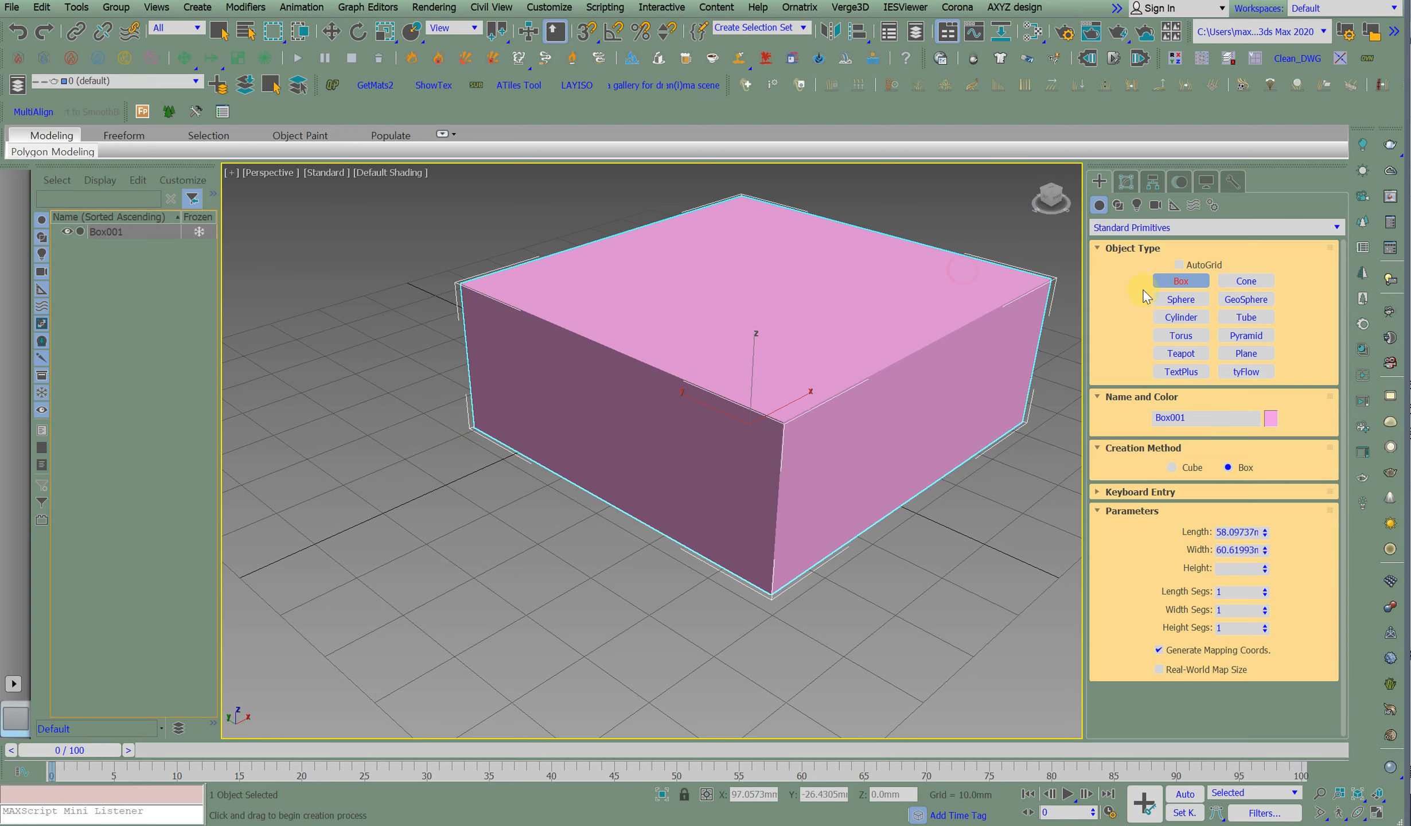
left_click_drag(506, 498, 655, 529)
right_click(762, 469)
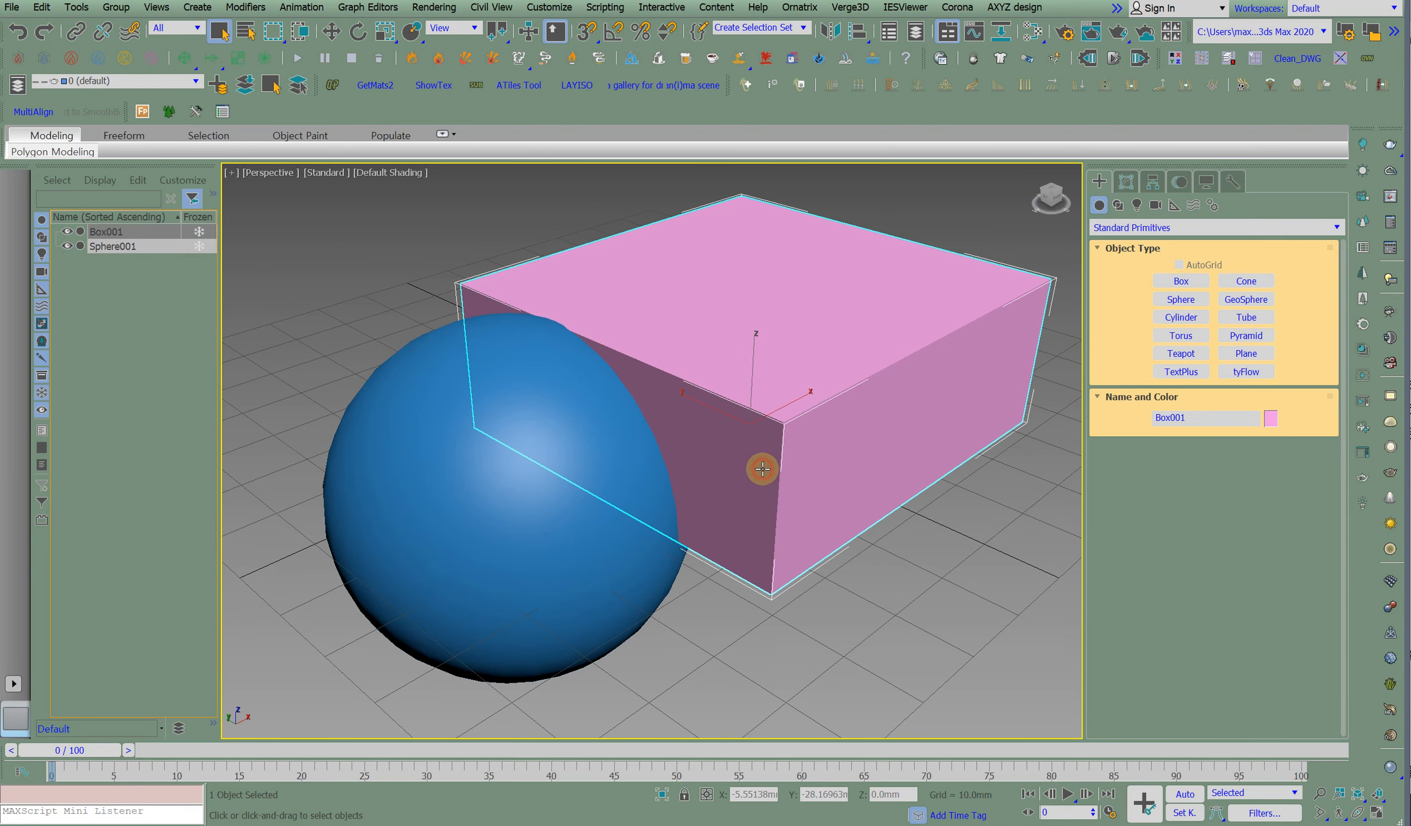
Subtract the sphere from the box with the ProBoolean compound object.
left_click(1116, 227)
left_click(1127, 276)
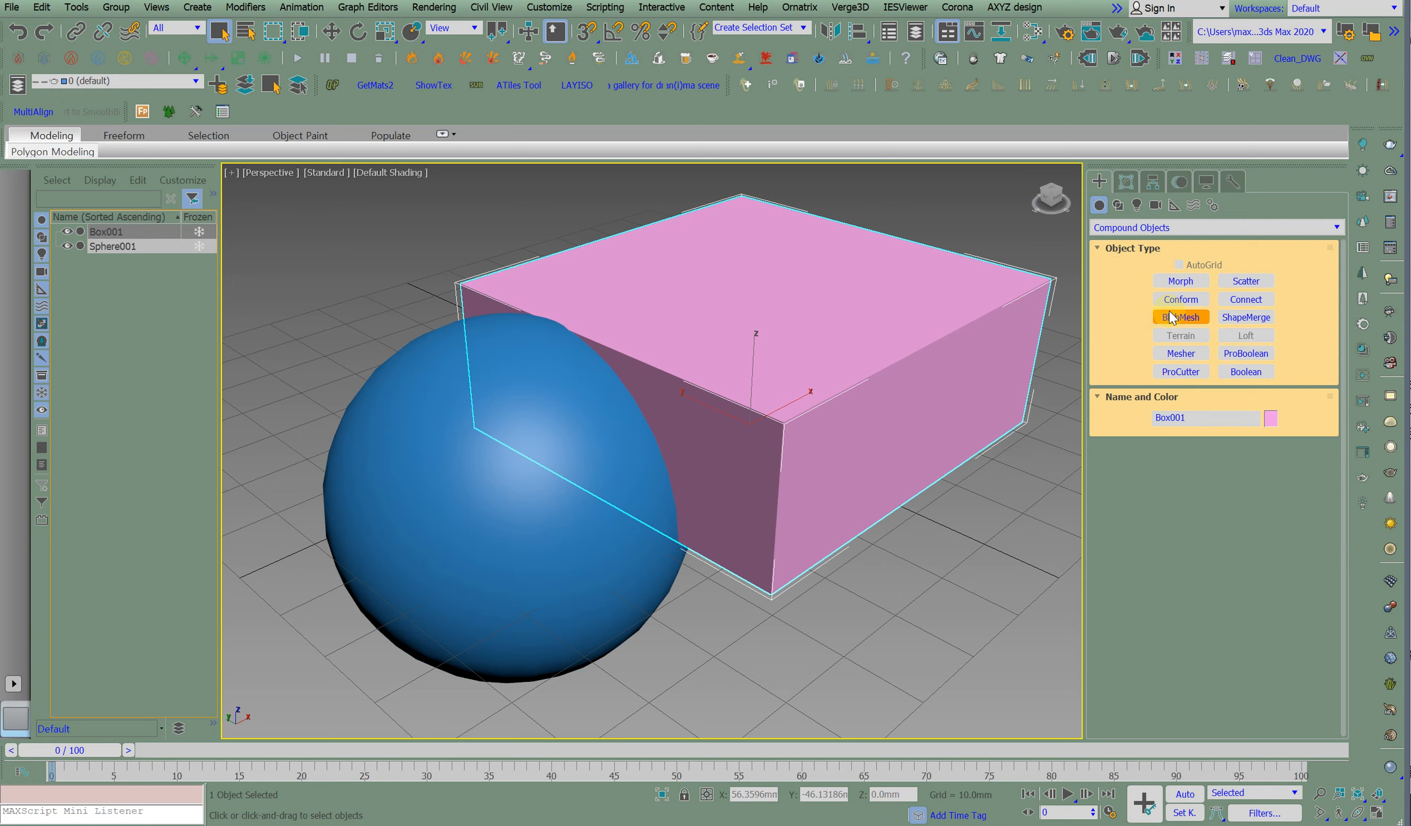
left_click(1229, 354)
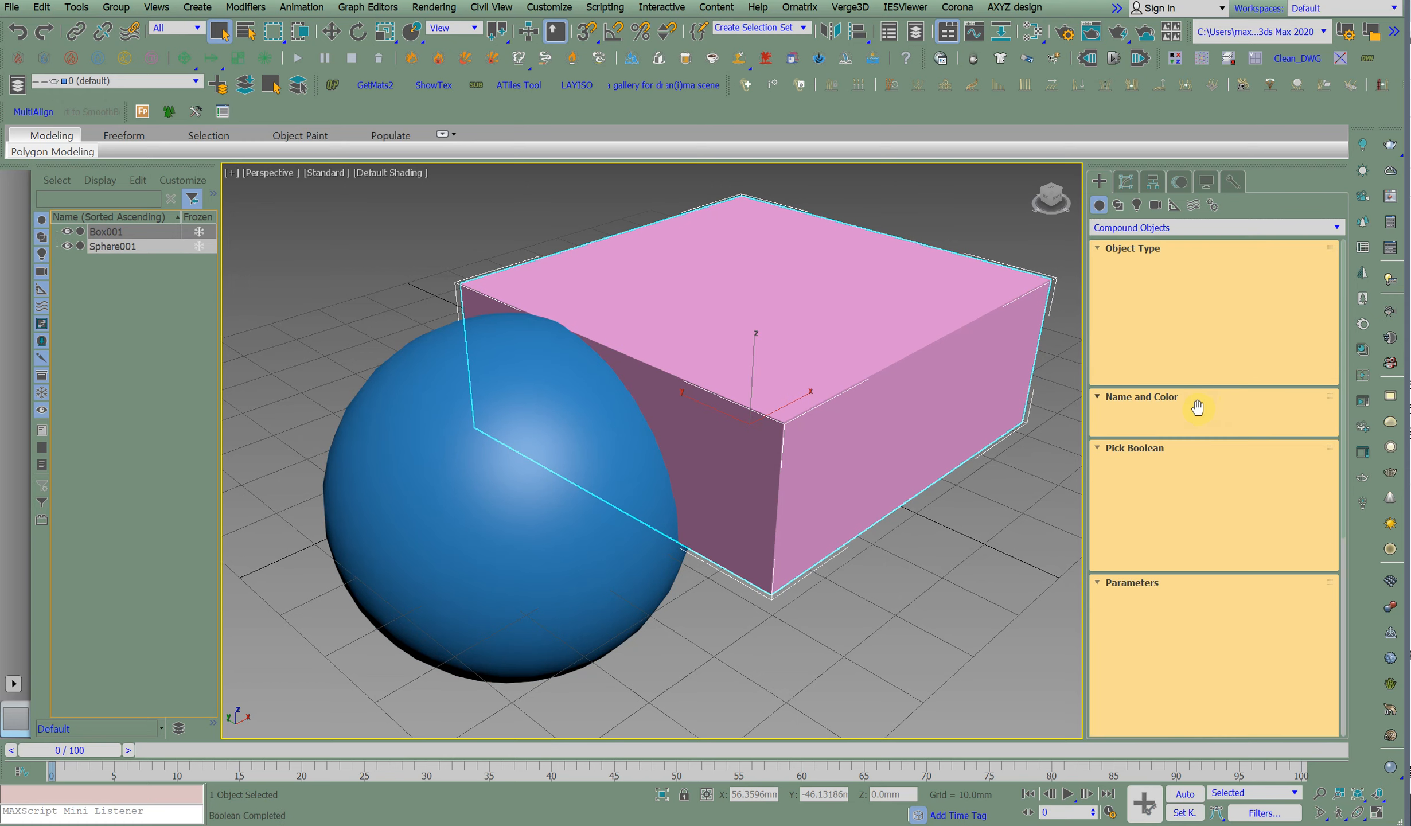
left_click(1193, 462)
left_click(497, 497)
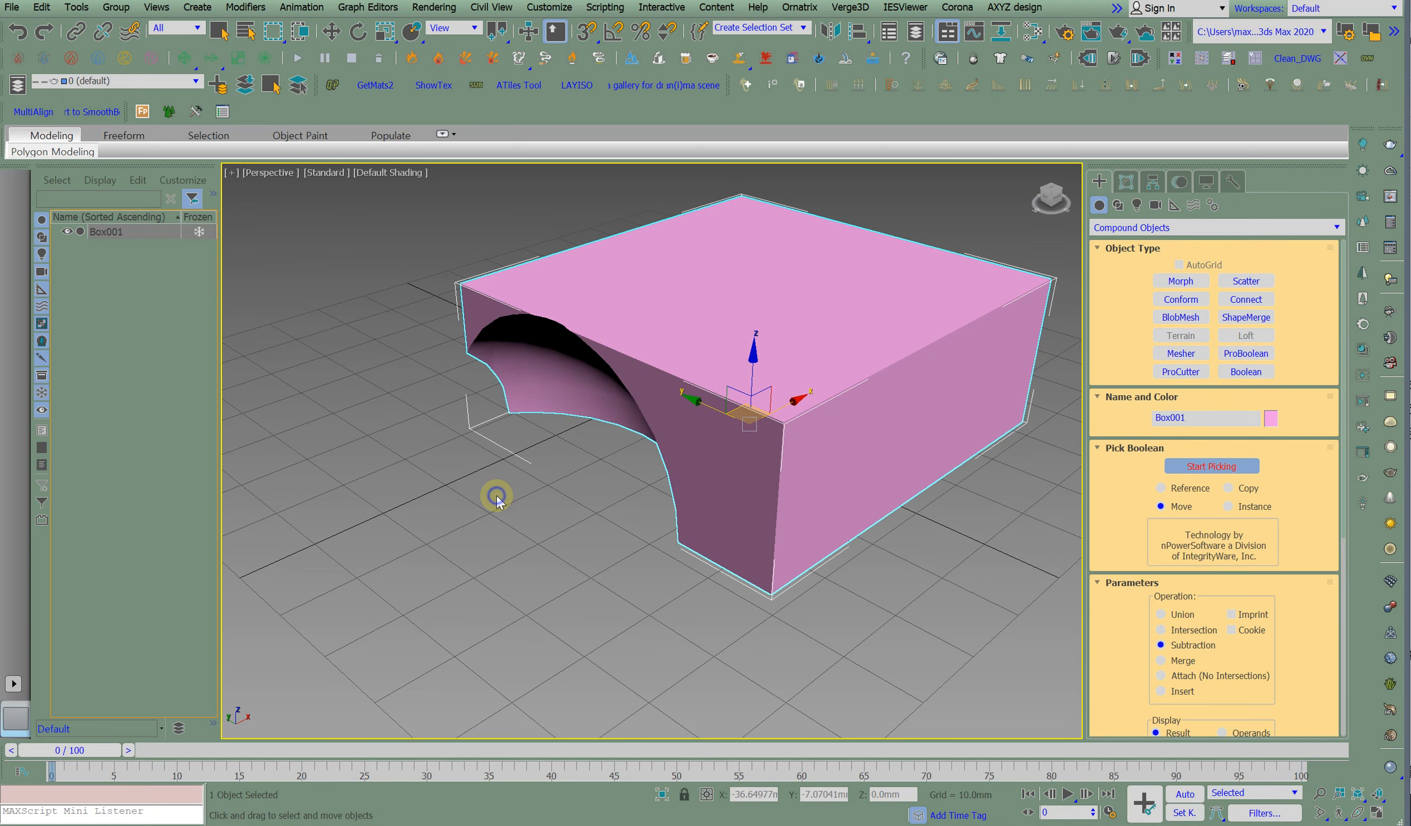
right_click(495, 495)
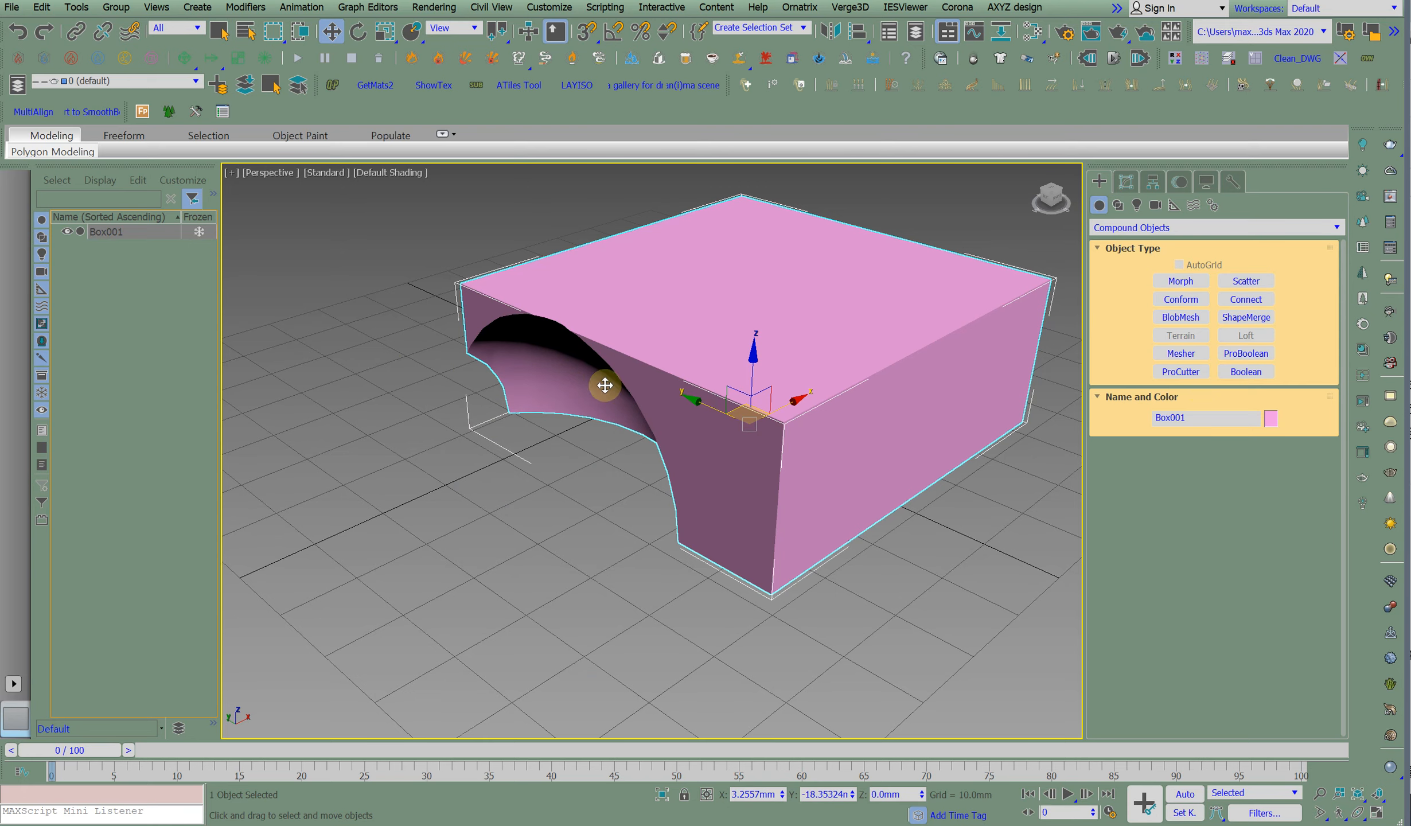
Orbit around the box to examine the spherical cut-out from different sides.
left_click(1357, 813)
left_click_drag(614, 502, 576, 509)
key("w")
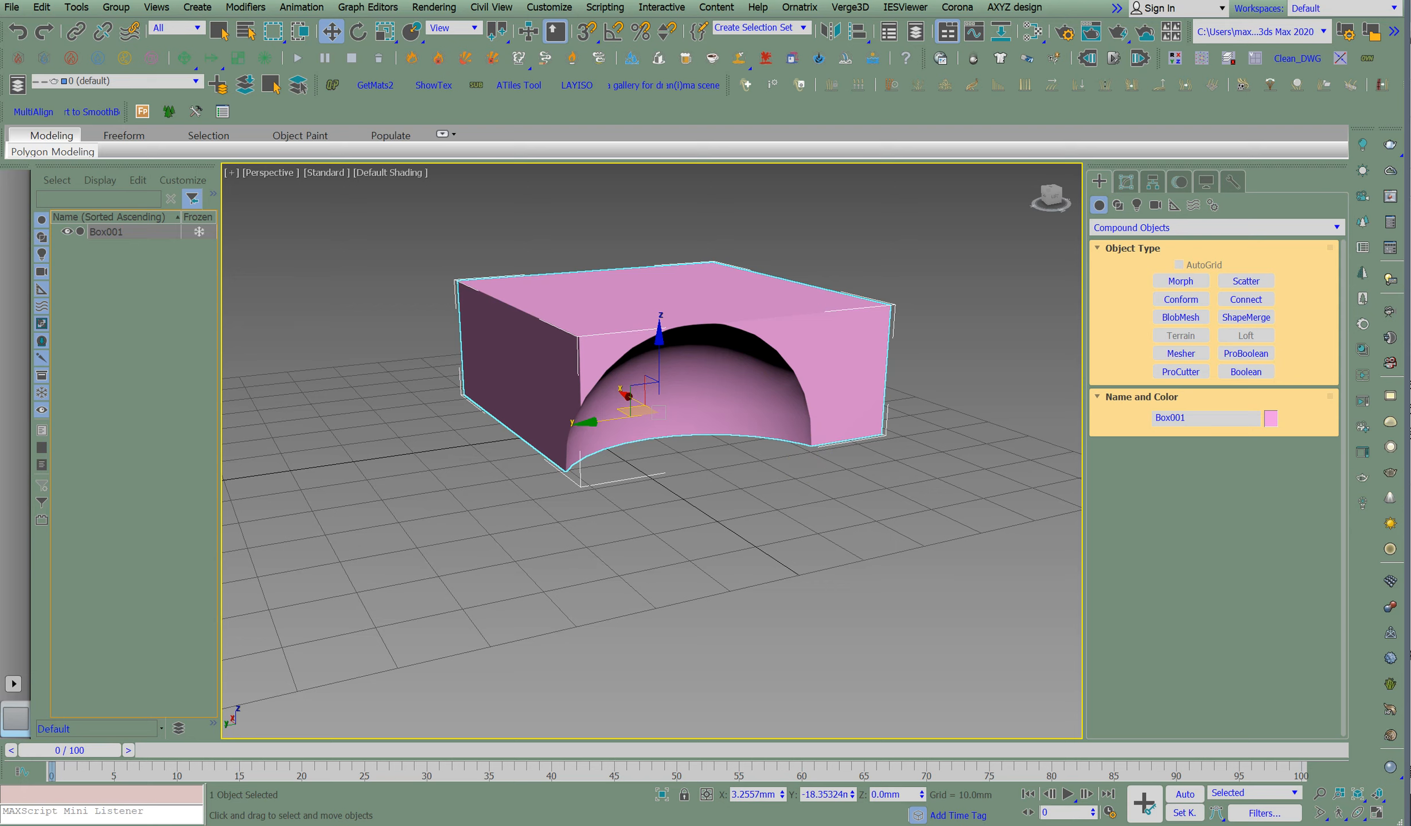
left_click(1354, 813)
mouse_move(686, 505)
left_mouse_down()
mouse_move(667, 481)
mouse_move(680, 530)
mouse_move(628, 396)
mouse_move(700, 503)
mouse_move(699, 488)
left_mouse_up()
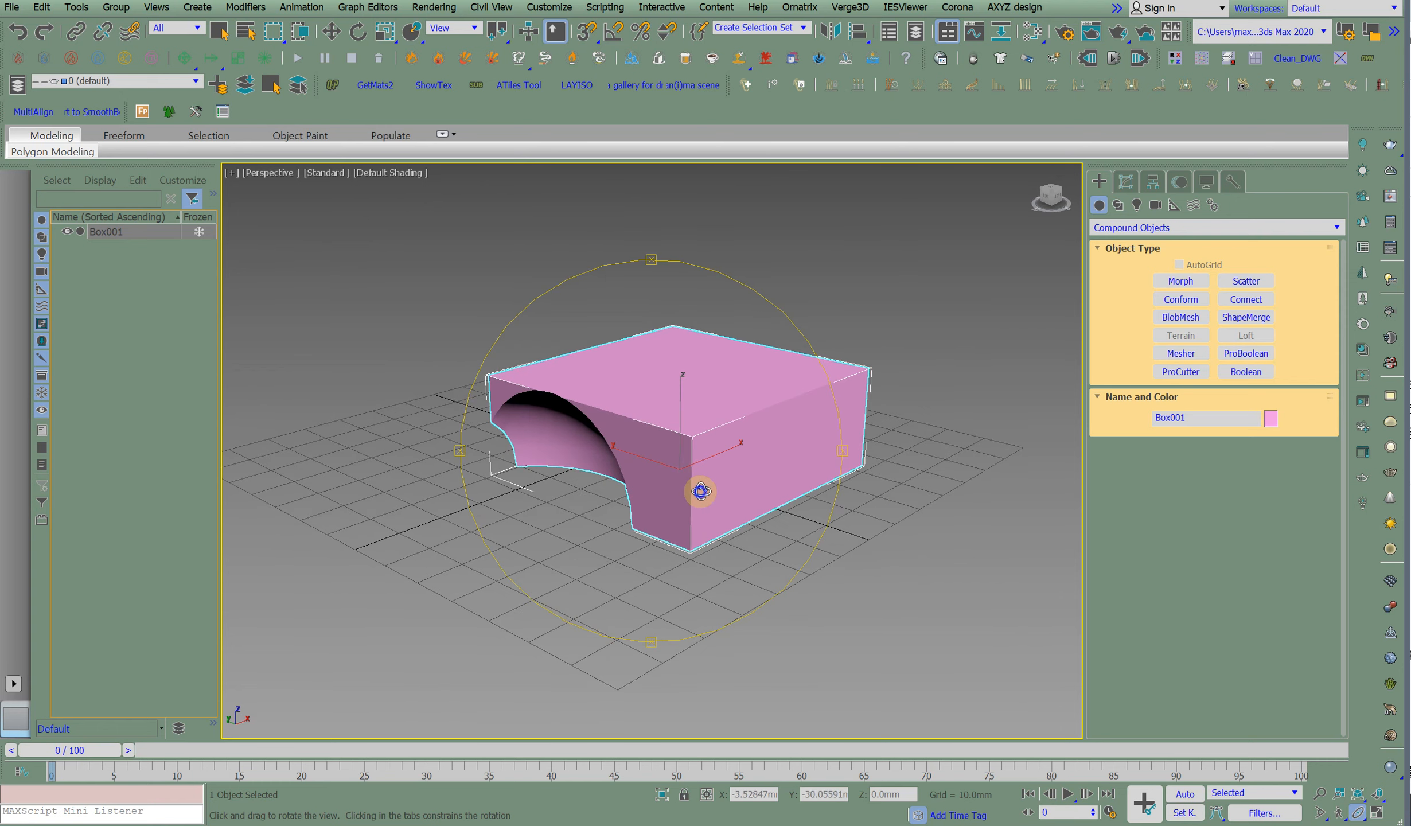
key("w")
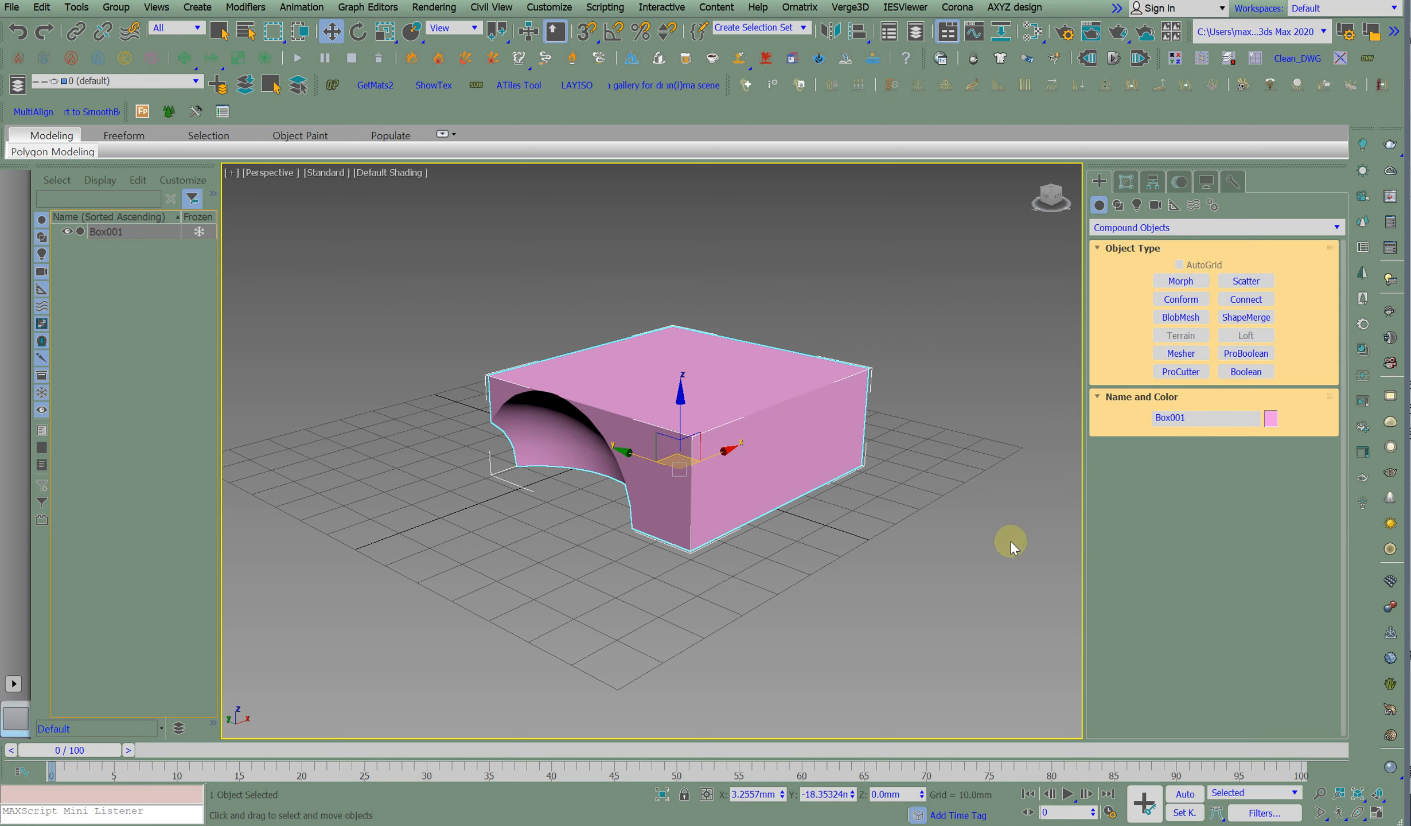
Reset the scene and confirm the reset.
left_click(11, 7)
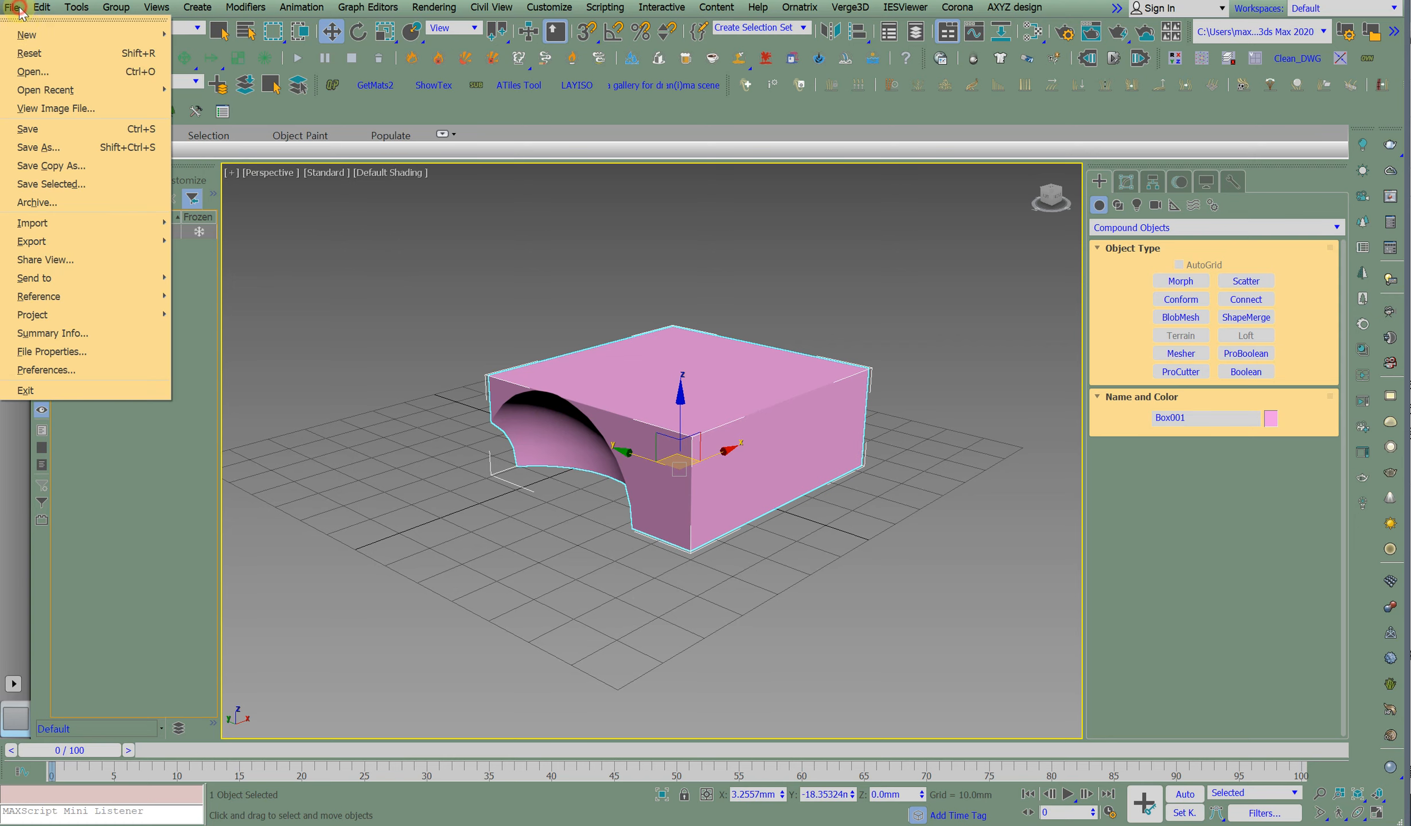
left_click(36, 53)
left_click(676, 434)
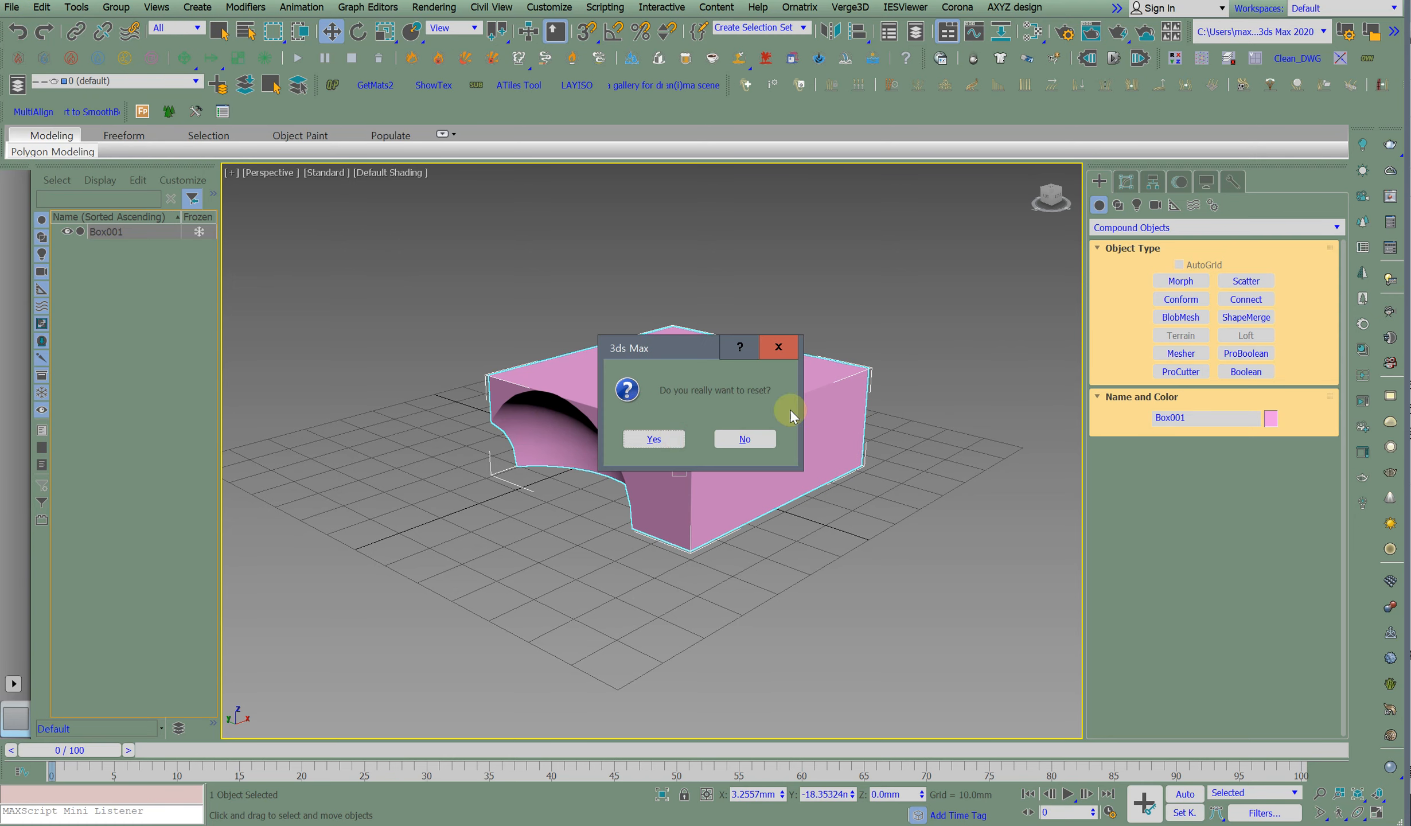
left_click(672, 439)
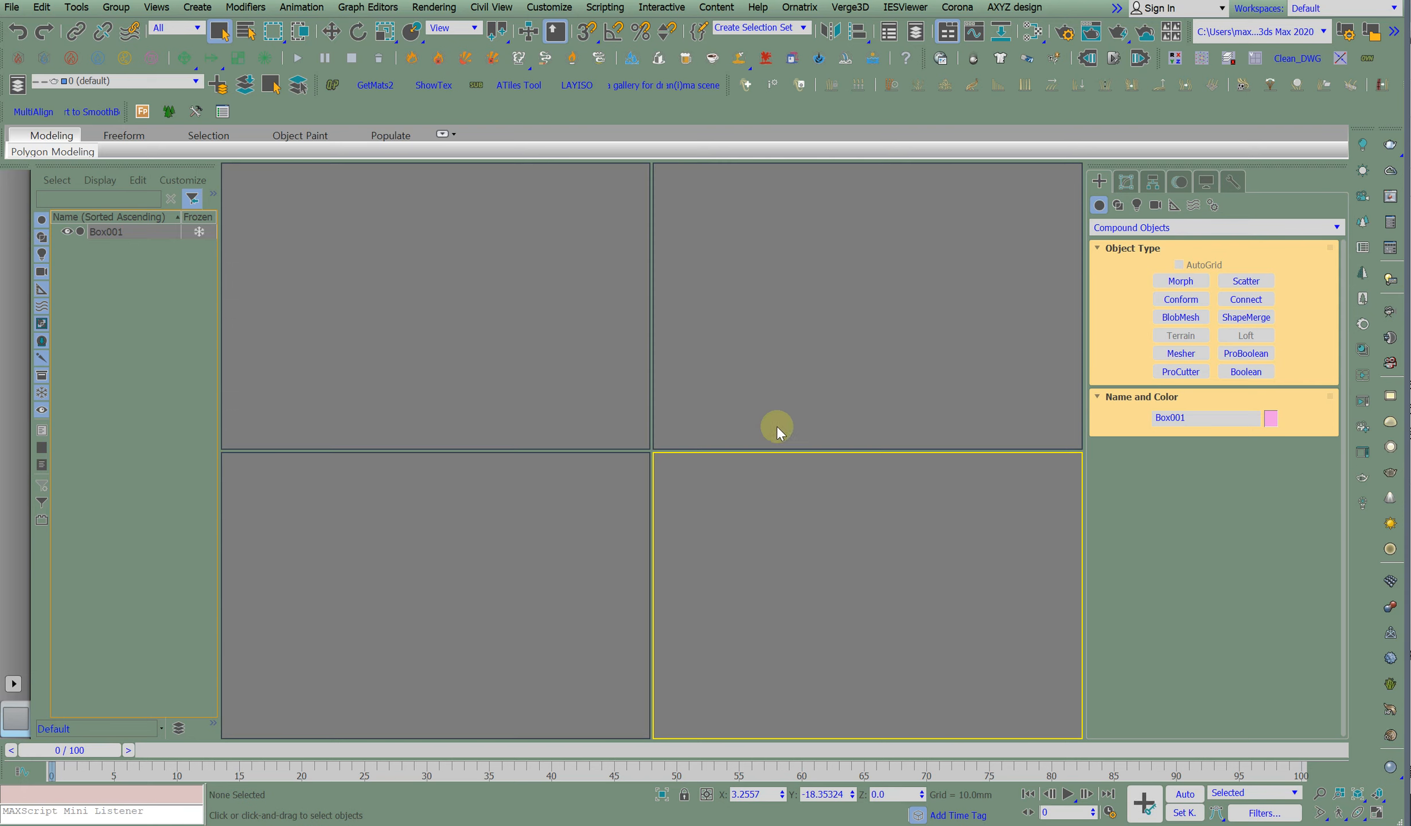
Create a flat box in the Top view, about 143 mm long, 306 mm wide and -22 mm high.
left_click(1178, 282)
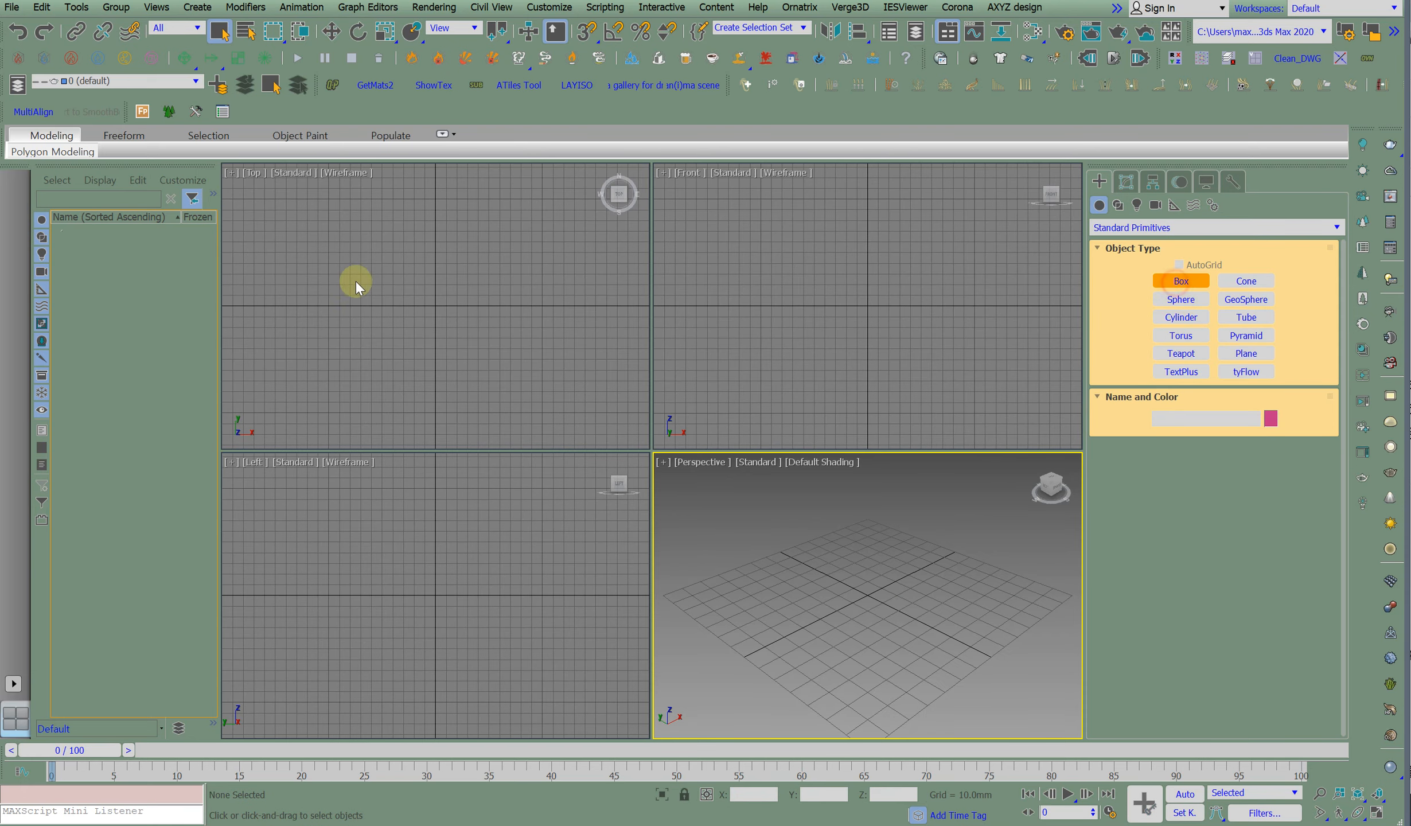
left_click_drag(292, 230, 620, 381)
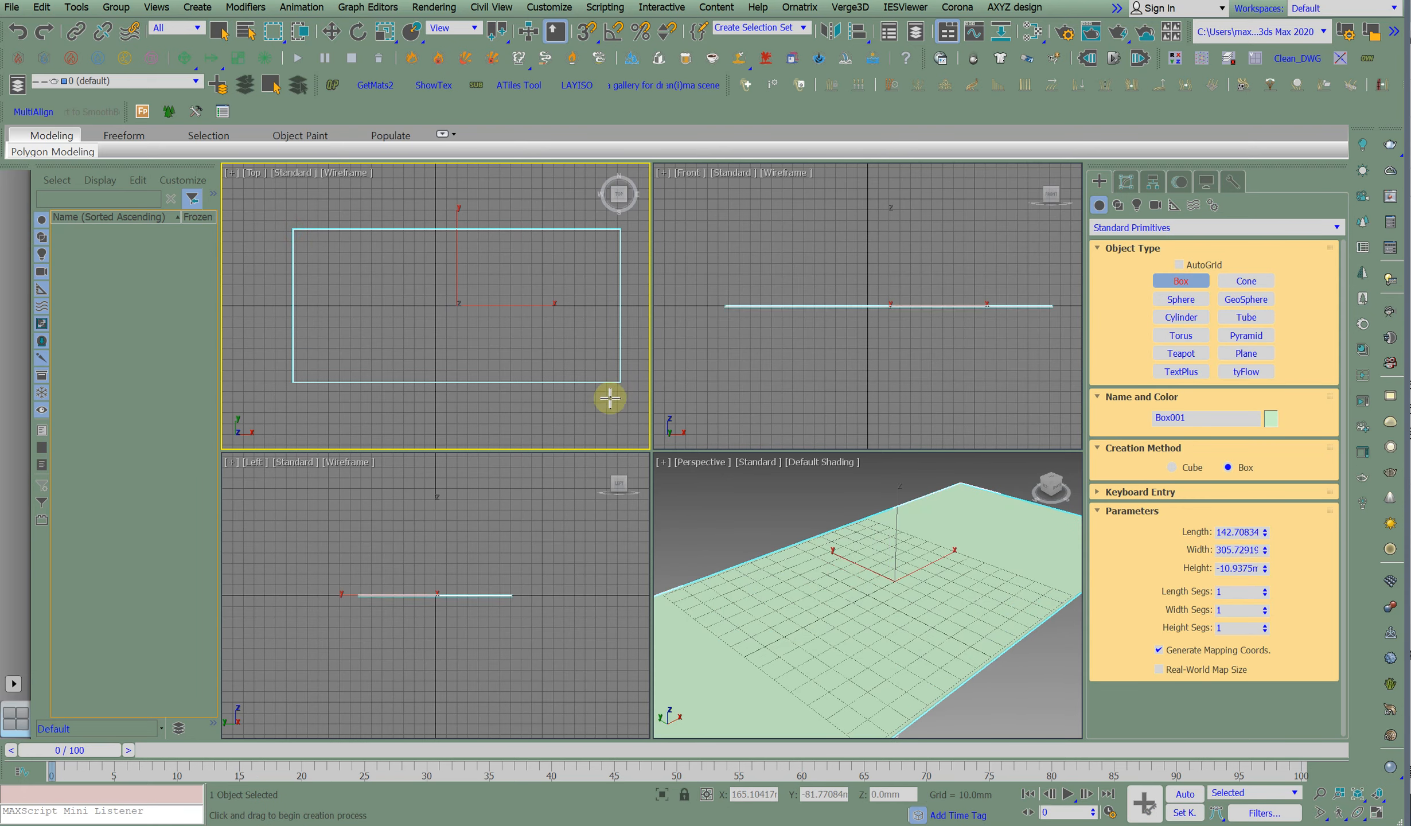
left_click(608, 405)
Create a short cylinder near the left end of the box and lower it about 9 mm into the box's upper face.
left_click(1176, 316)
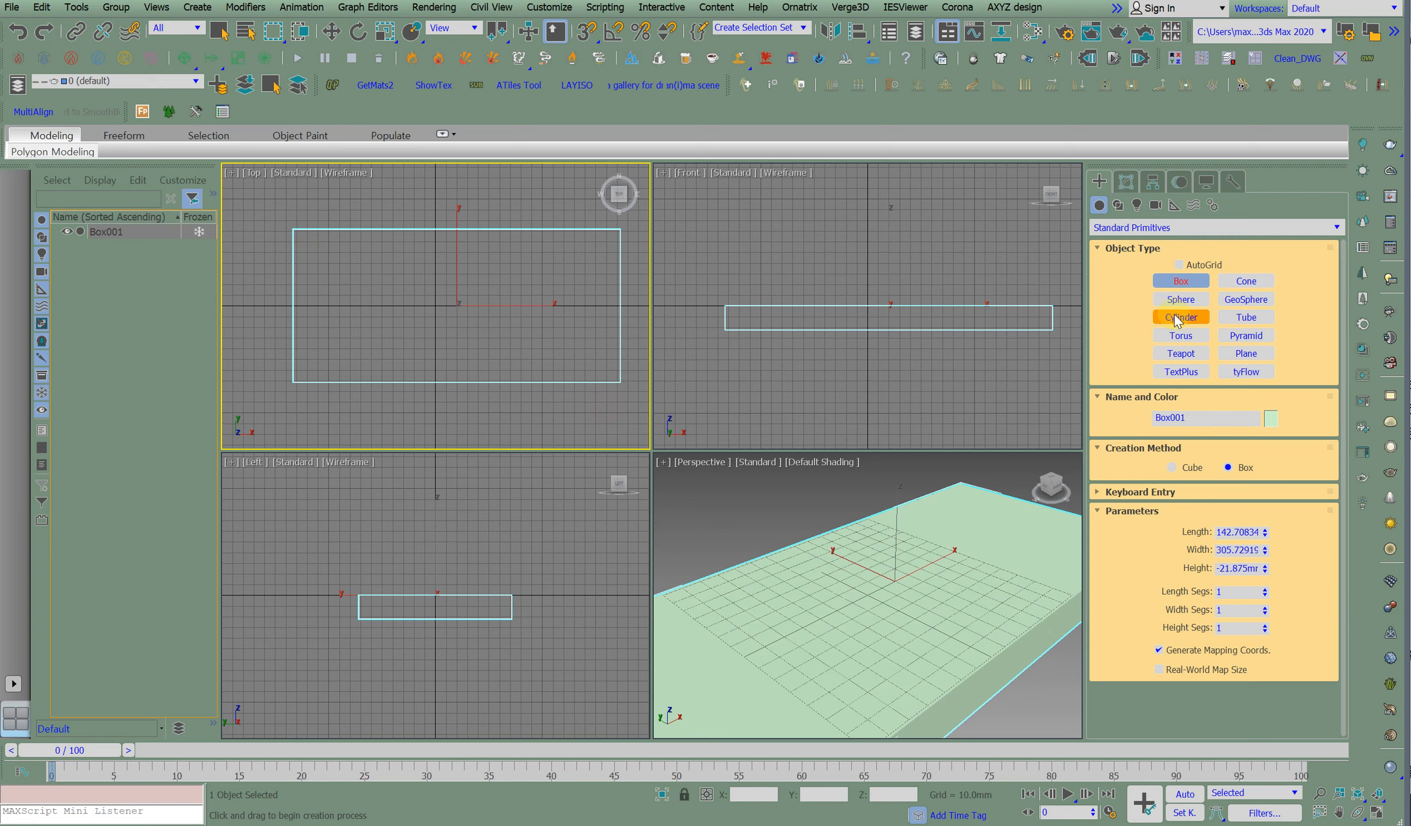
left_click_drag(352, 310, 367, 337)
left_click(371, 315)
right_click(372, 312)
right_click(802, 283)
left_click(788, 283)
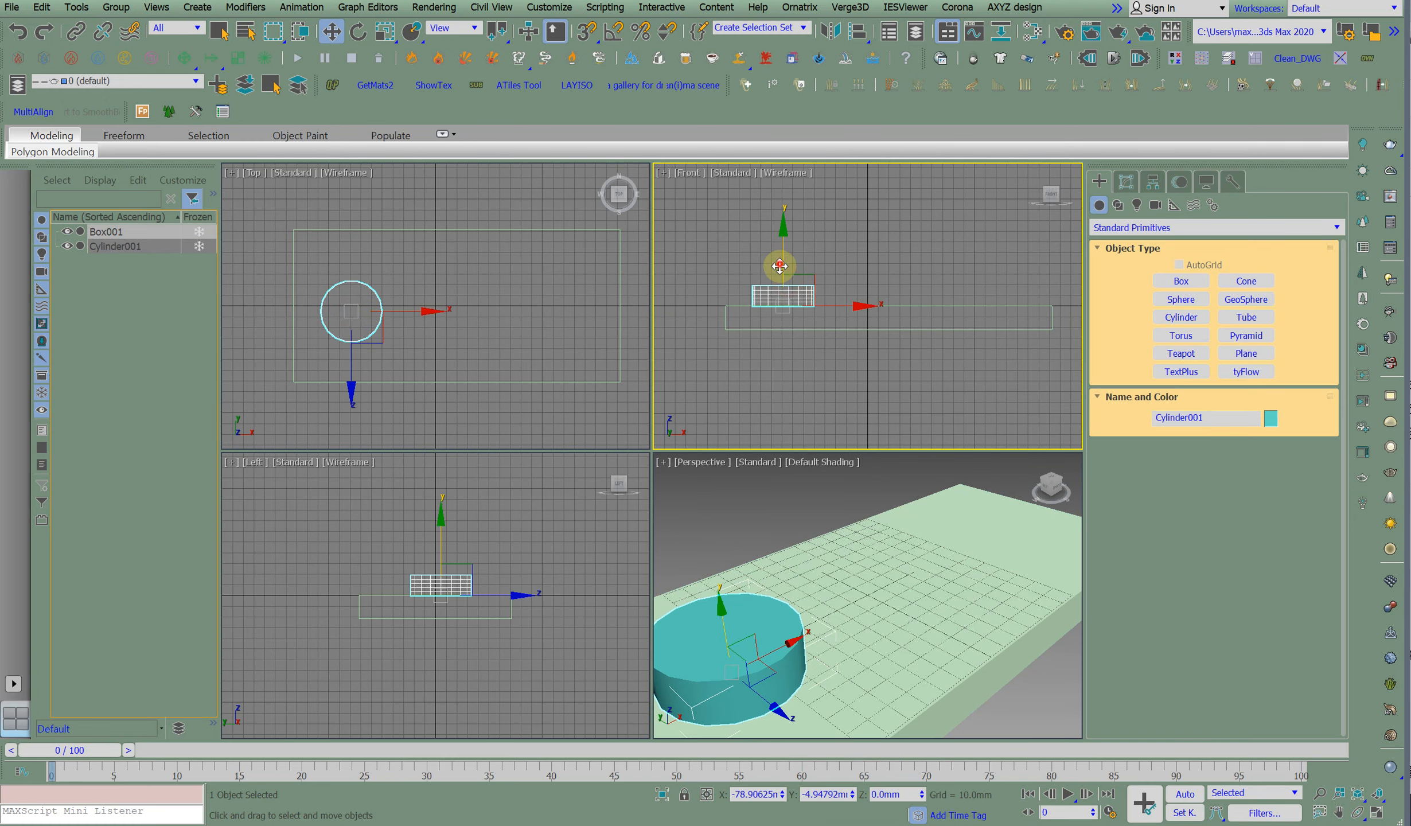
left_click_drag(781, 263, 780, 273)
Clone the cylinder as 2 copies along the X axis, spaced about 96 mm apart.
right_click(407, 312)
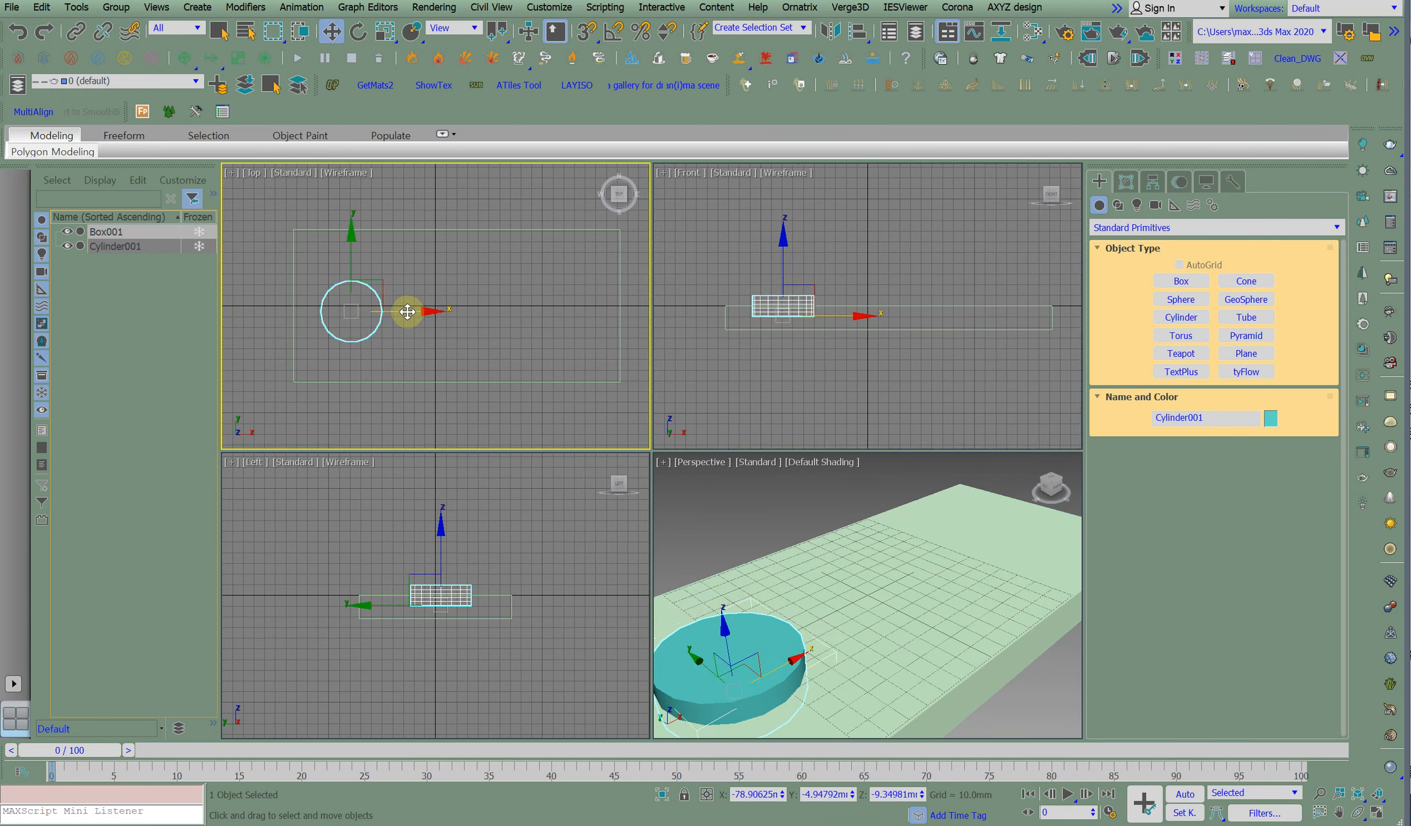
left_click_drag(433, 313, 536, 314, "shift")
left_click(704, 483)
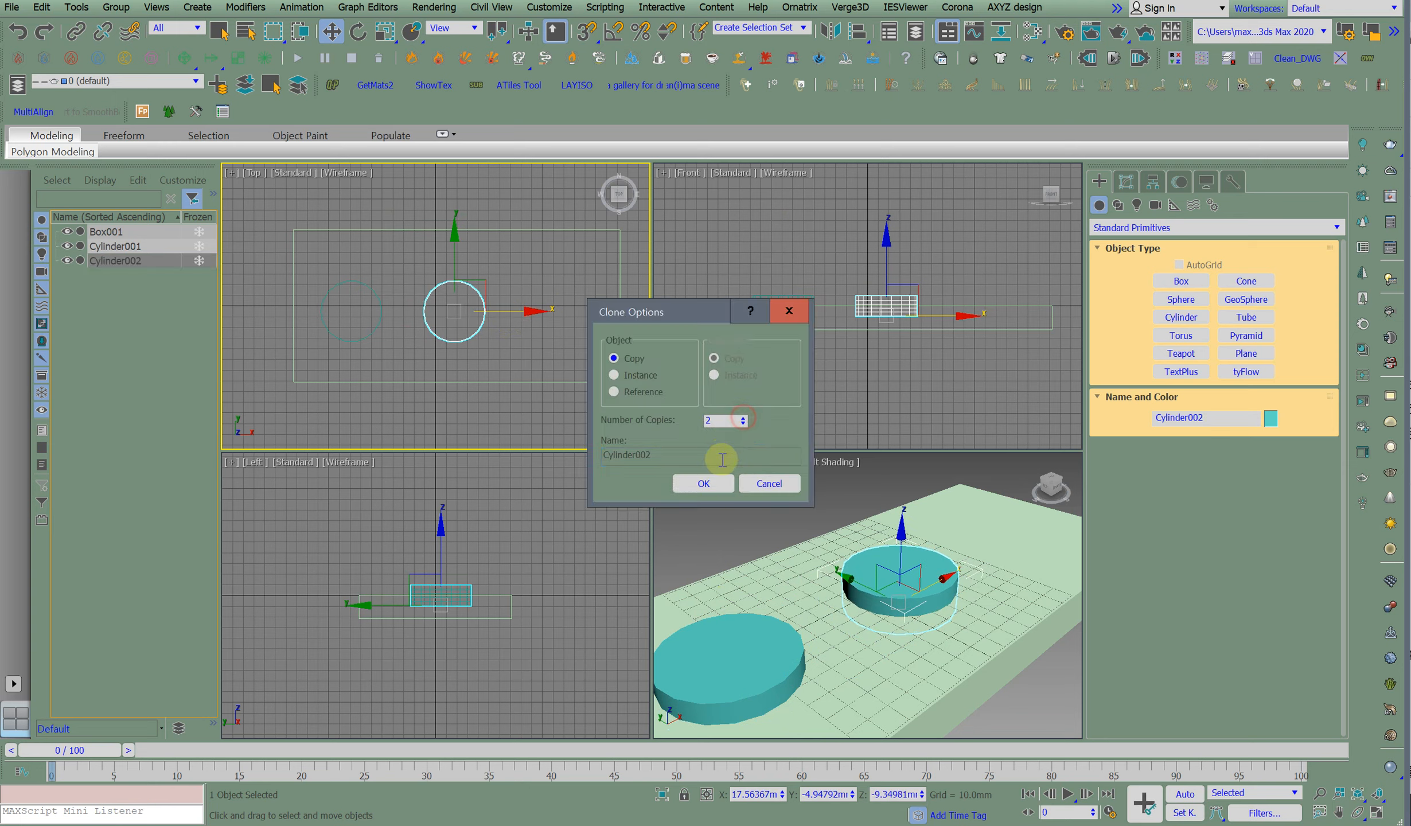
left_click(702, 483)
Select all three cylinders and combine them into one object with Merge All.
left_click_drag(711, 265, 1050, 305)
right_click(952, 281)
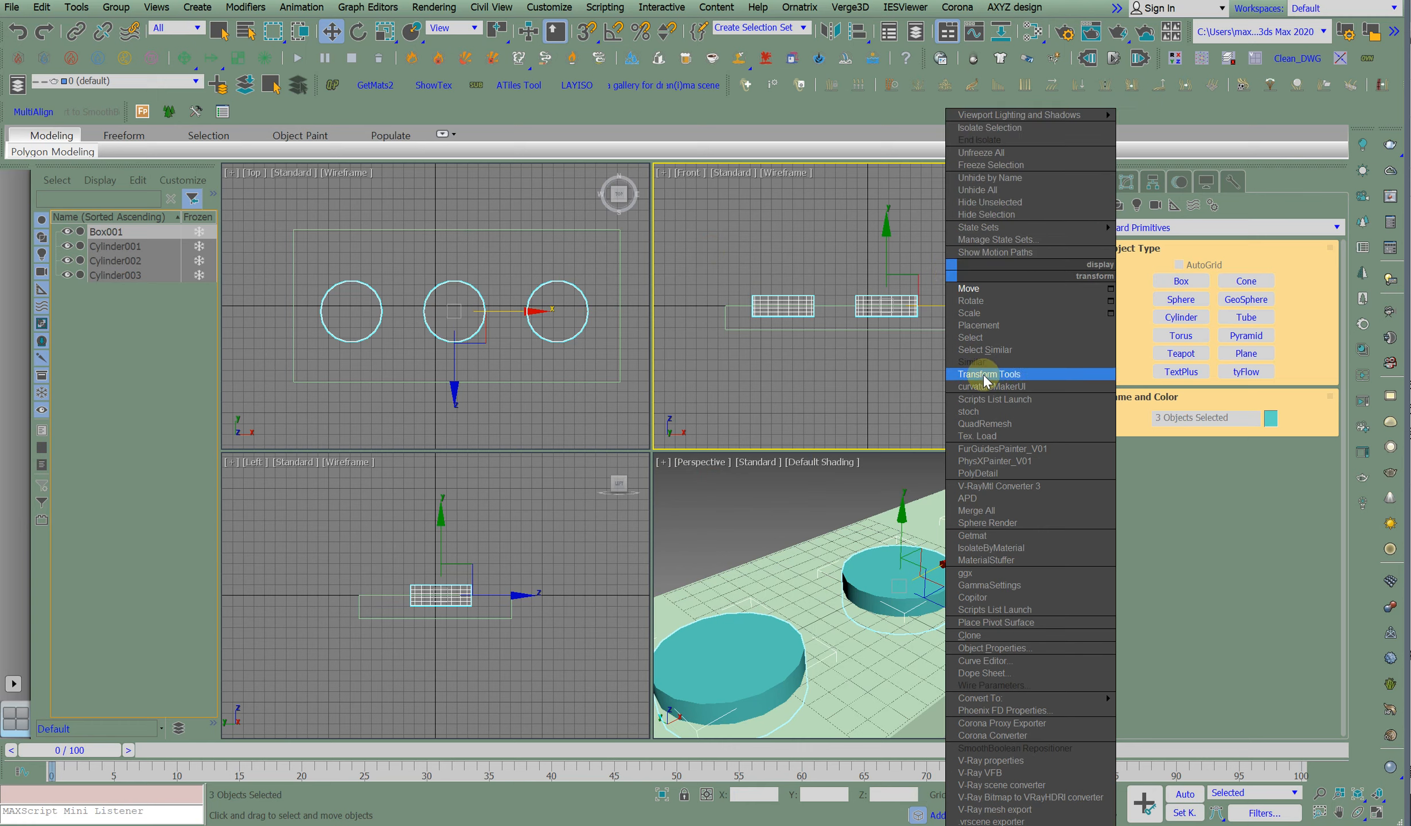
left_click(990, 509)
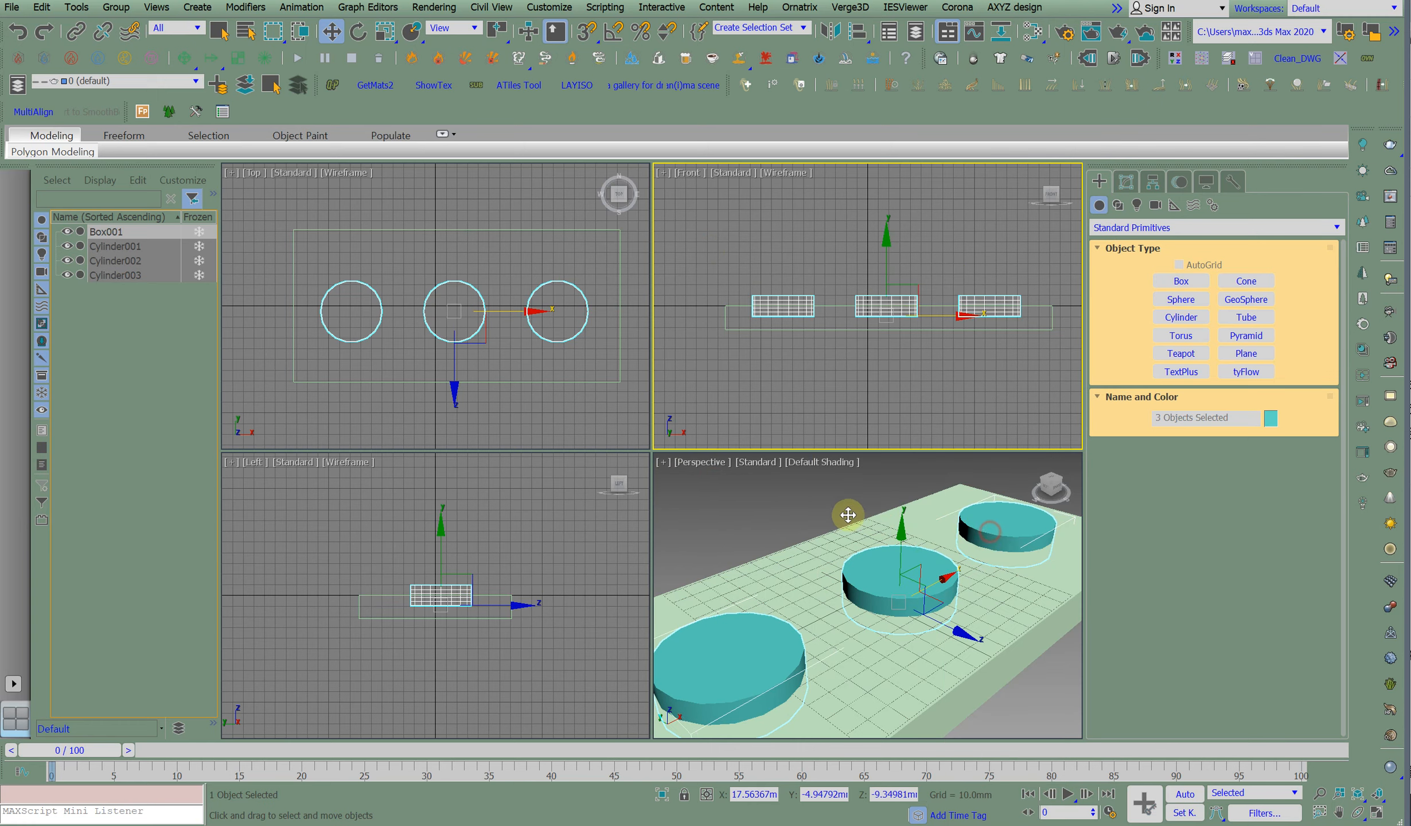
Subtract the merged cylinders from the flat box with ProBoolean to cut three round recesses.
left_click(814, 547)
left_click(1133, 228)
left_click(1131, 276)
left_click(1249, 354)
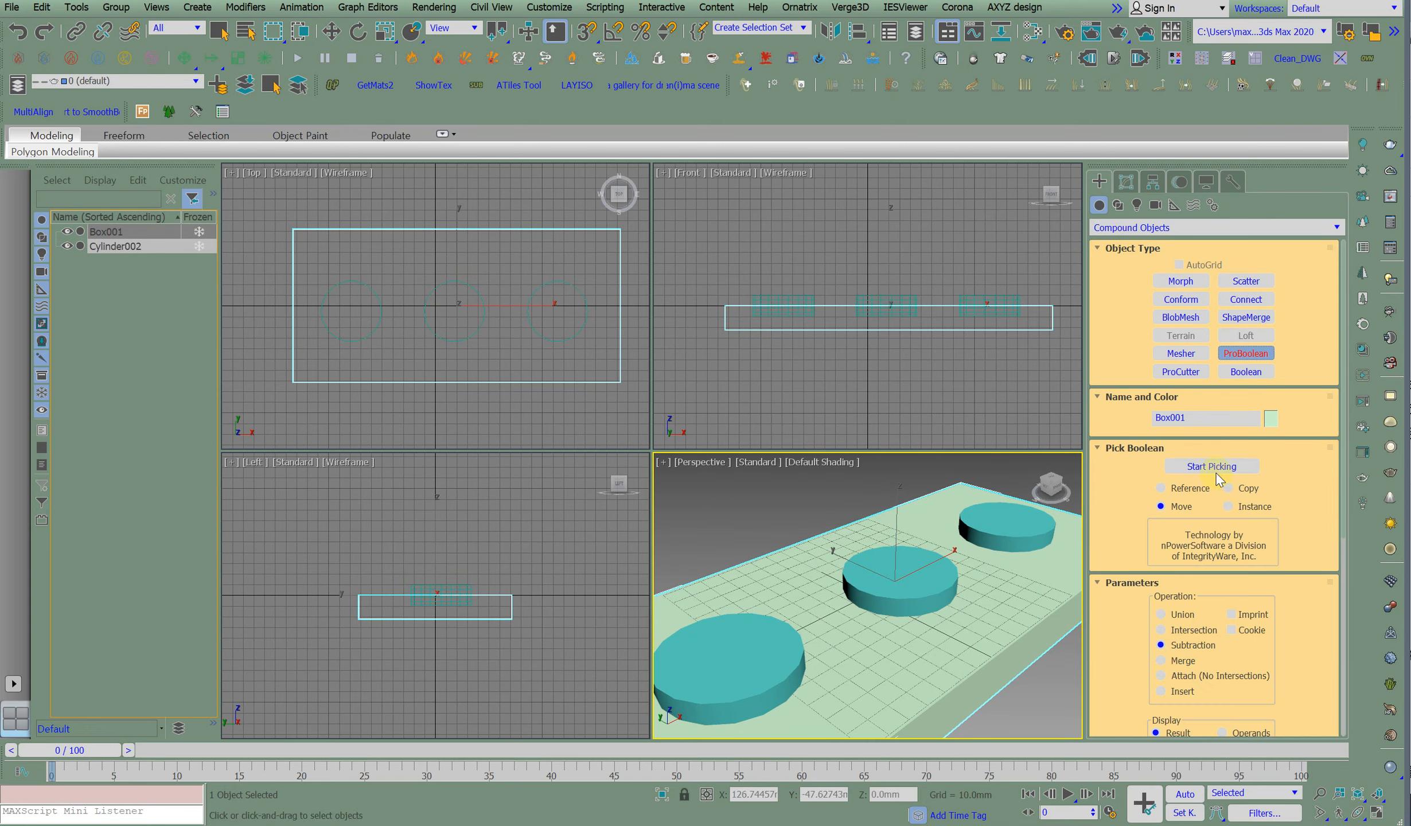
left_click(1212, 467)
left_click(1002, 526)
middle_click_drag(898, 608, 823, 570, "alt")
key("w")
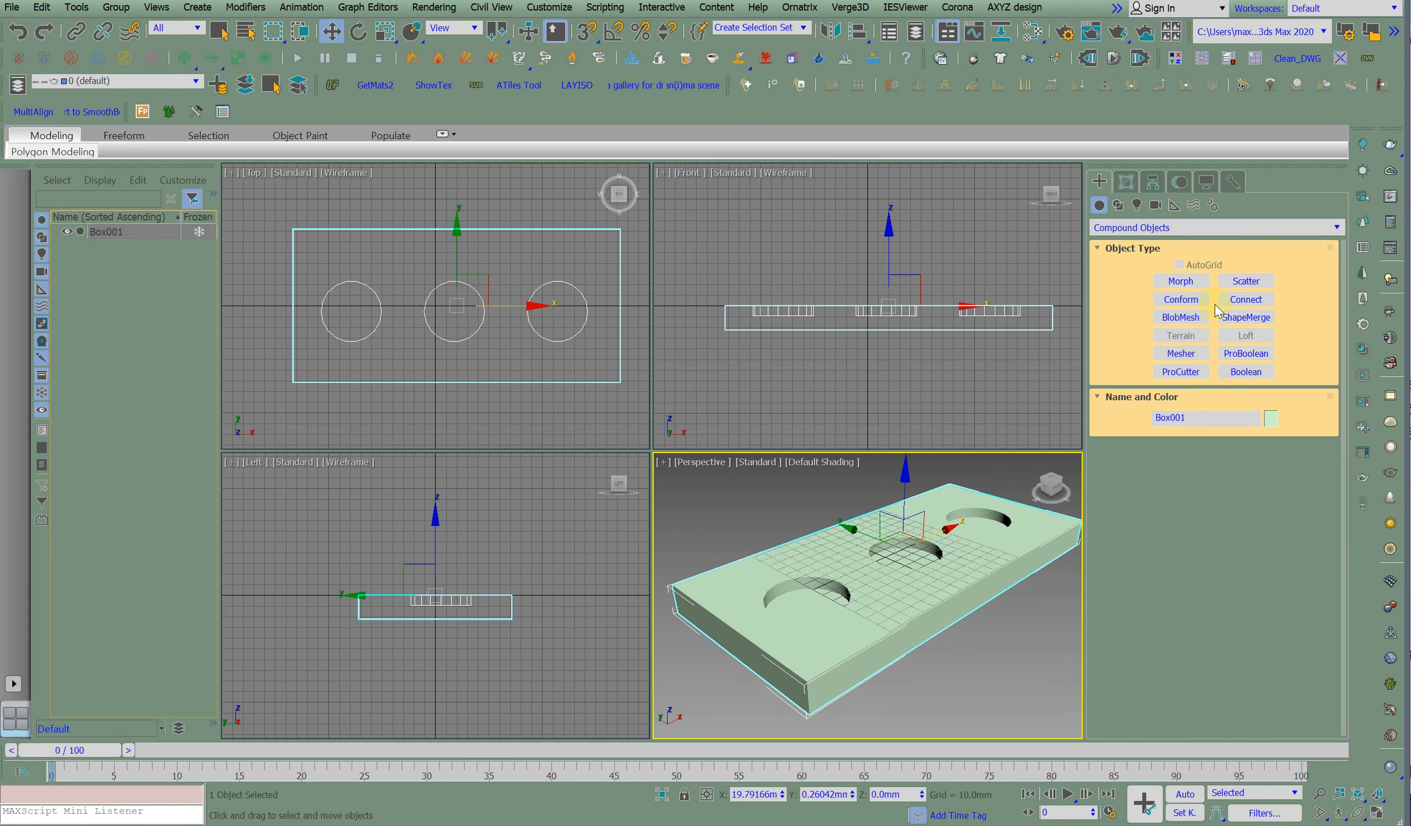
Convert the box with the three round recesses to an Editable Poly.
left_click(1126, 184)
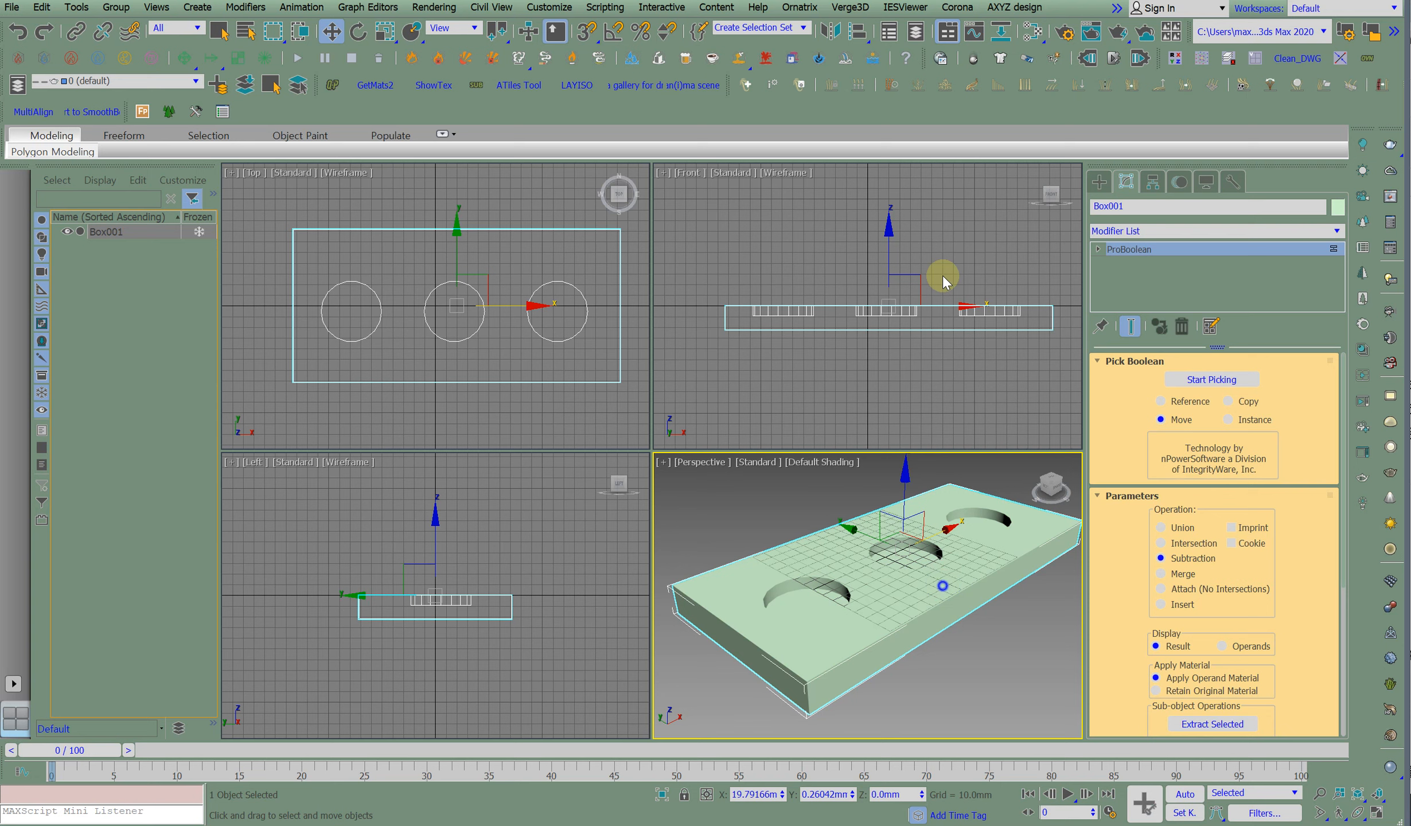
right_click(941, 269)
mouse_move(991, 700)
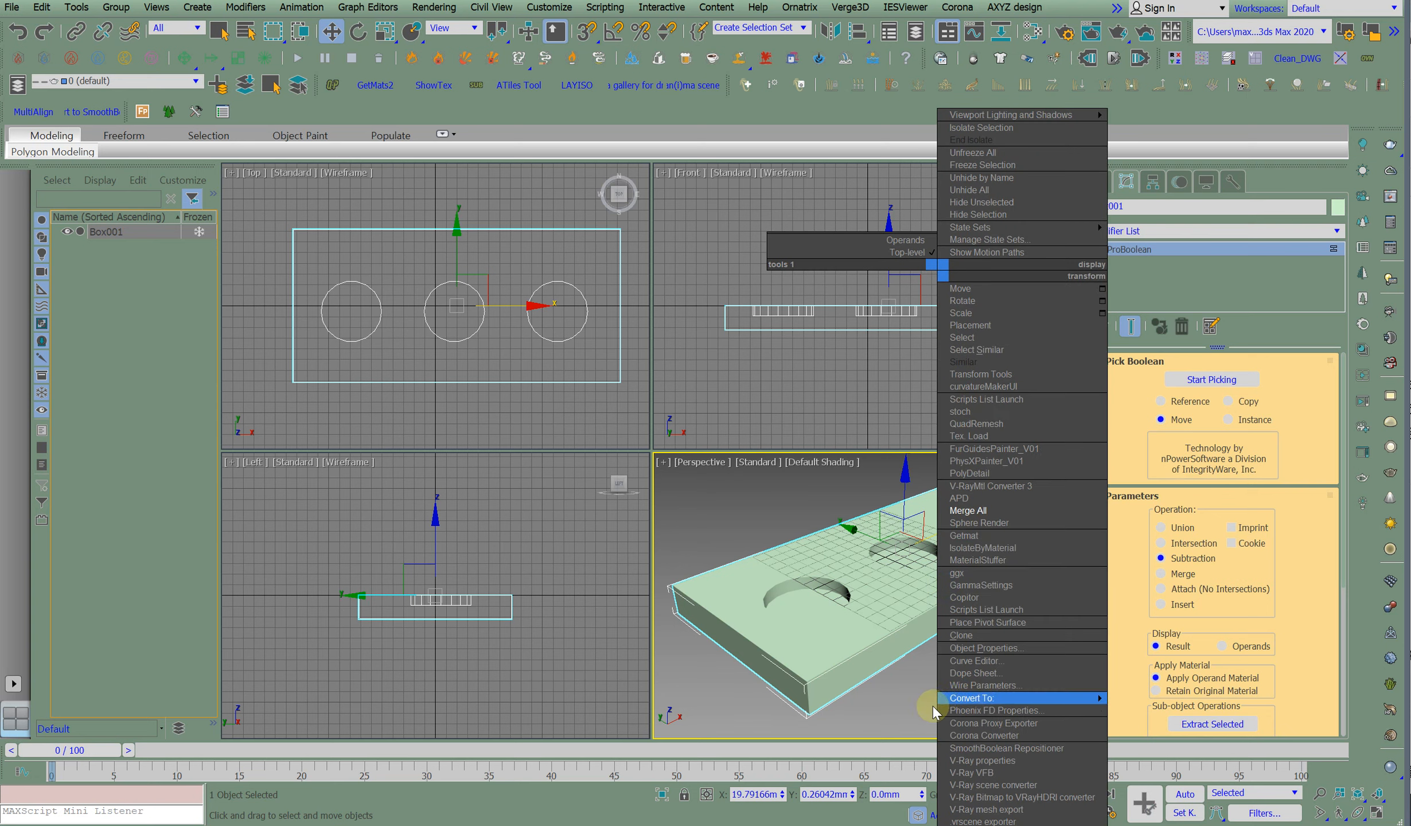
left_click(920, 710)
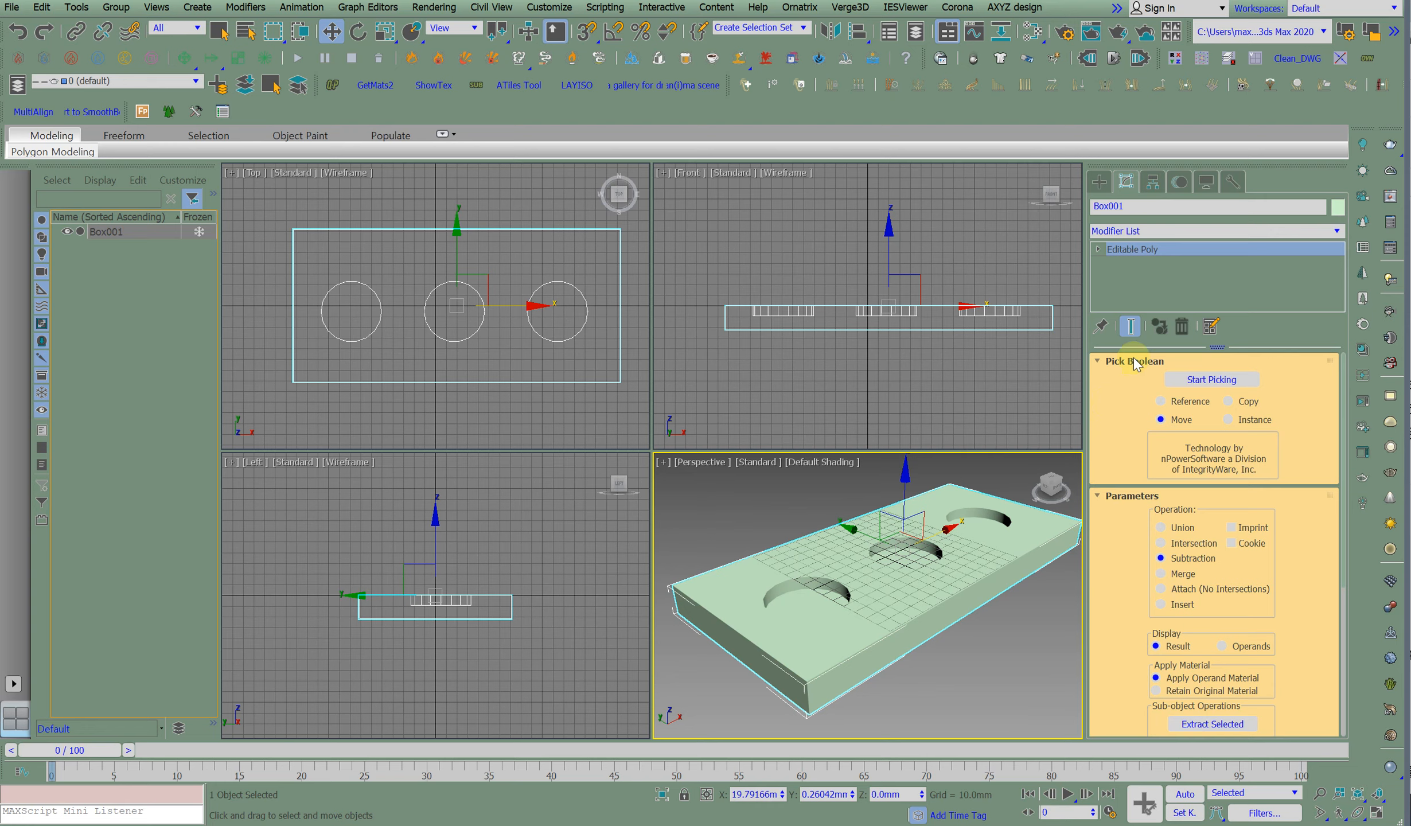
Select the box's top polygon to examine the face around the recesses, and leave polygon selection.
left_click(1231, 381)
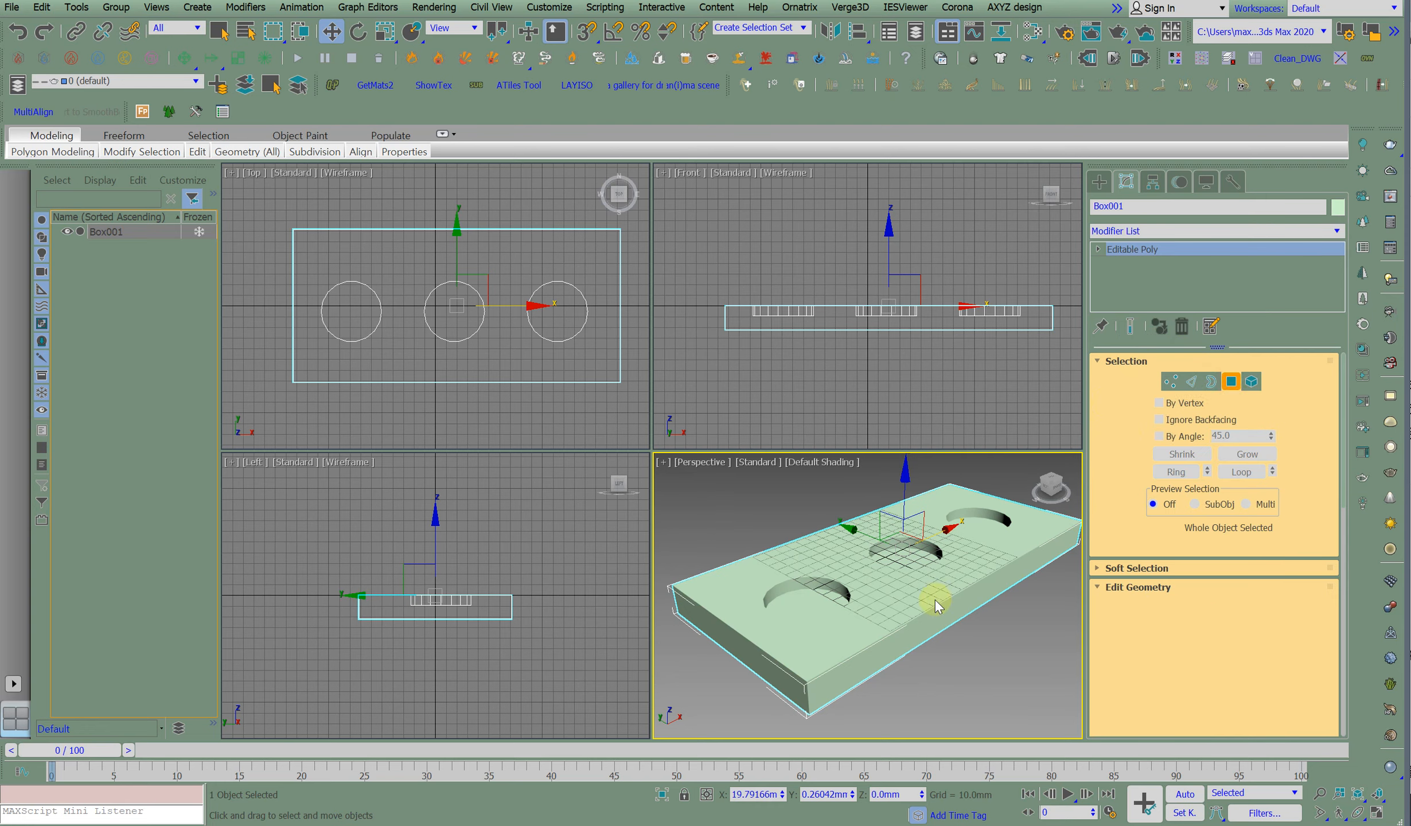
left_click(895, 595)
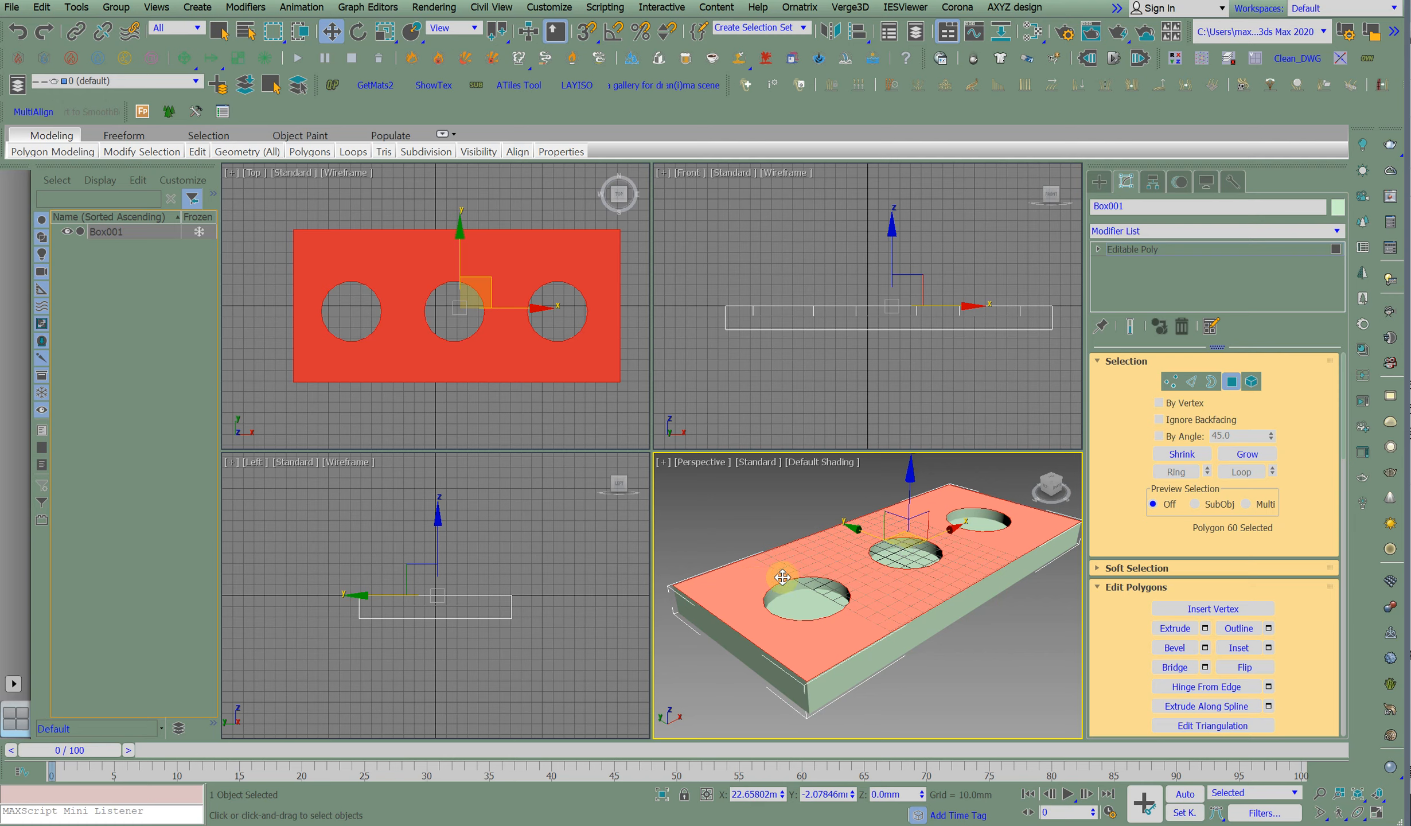
left_click(1233, 381)
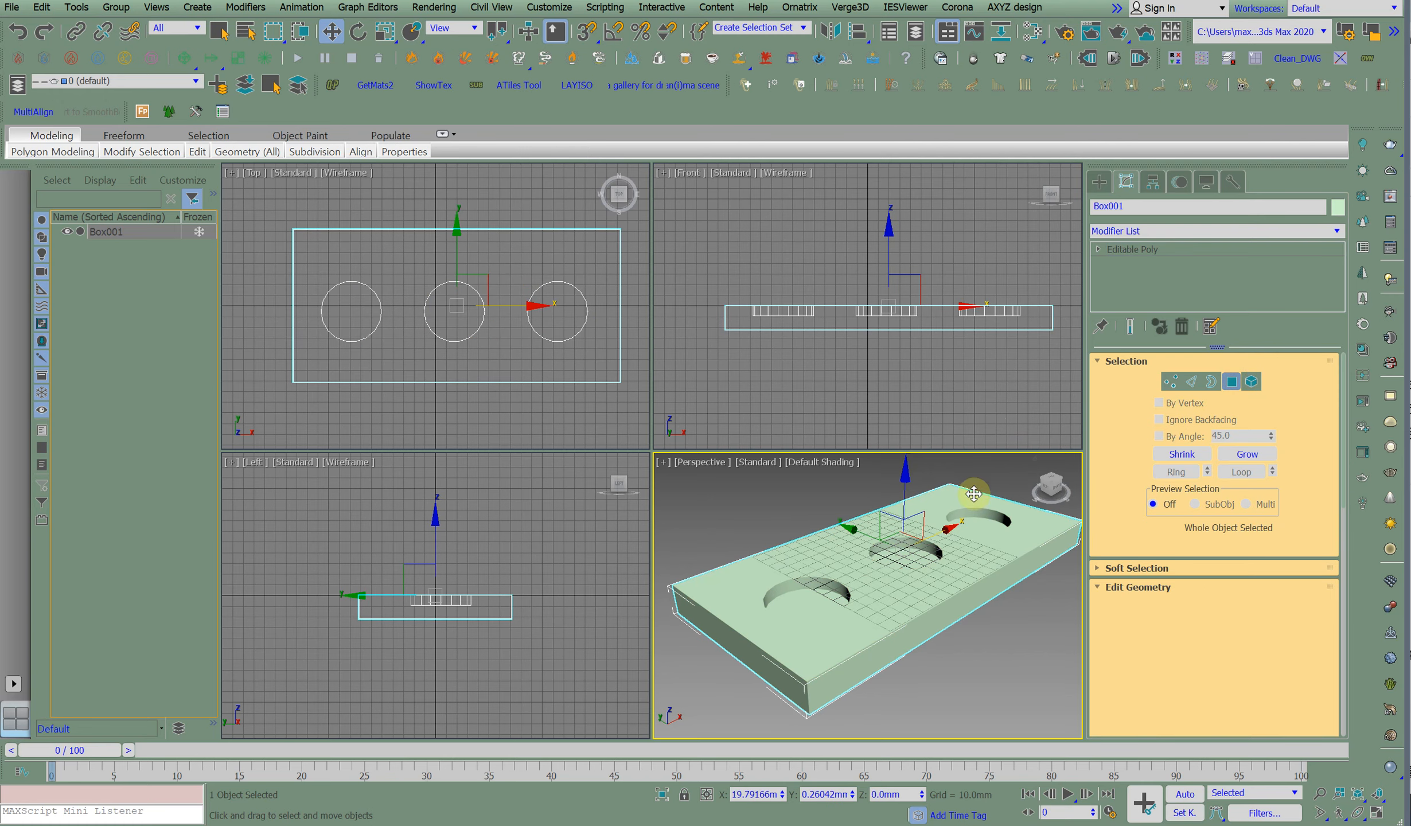
Delete the recessed box and create a new one in the Top view, about 154 mm long, 332 mm wide and -23 mm high.
key("Delete")
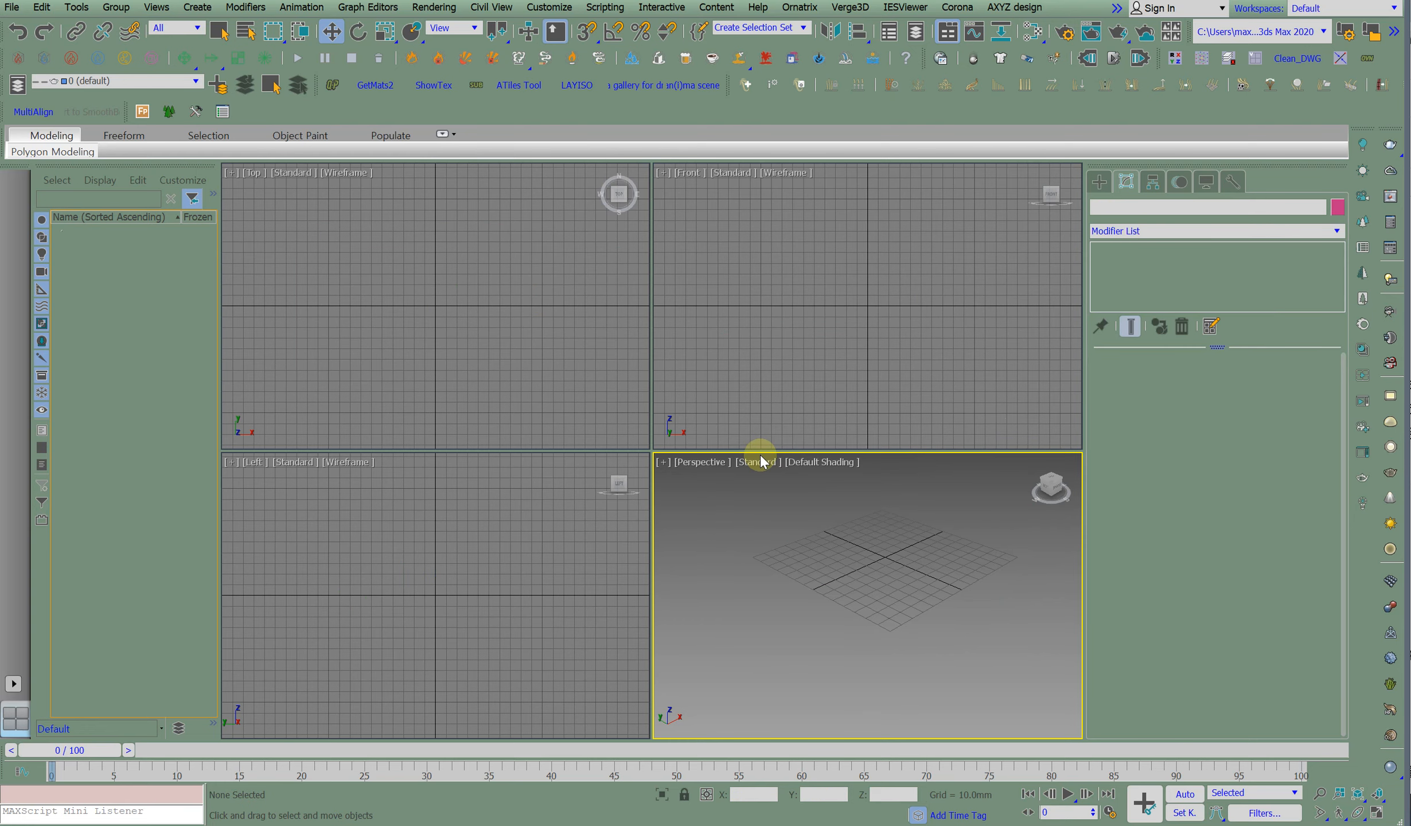
left_click(1099, 182)
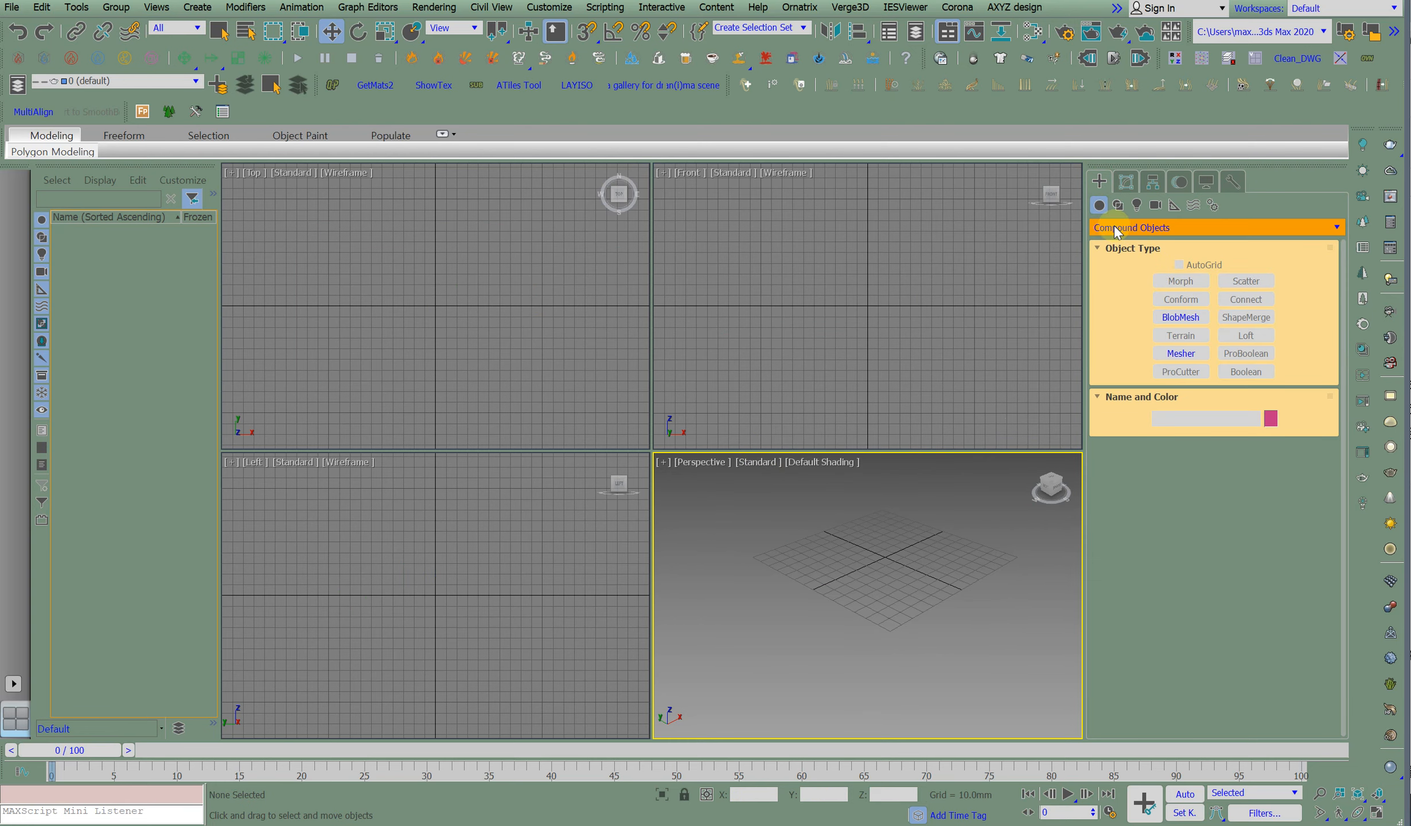
left_click(1114, 227)
left_click(1113, 240)
left_click(1175, 280)
left_click_drag(267, 227, 624, 393)
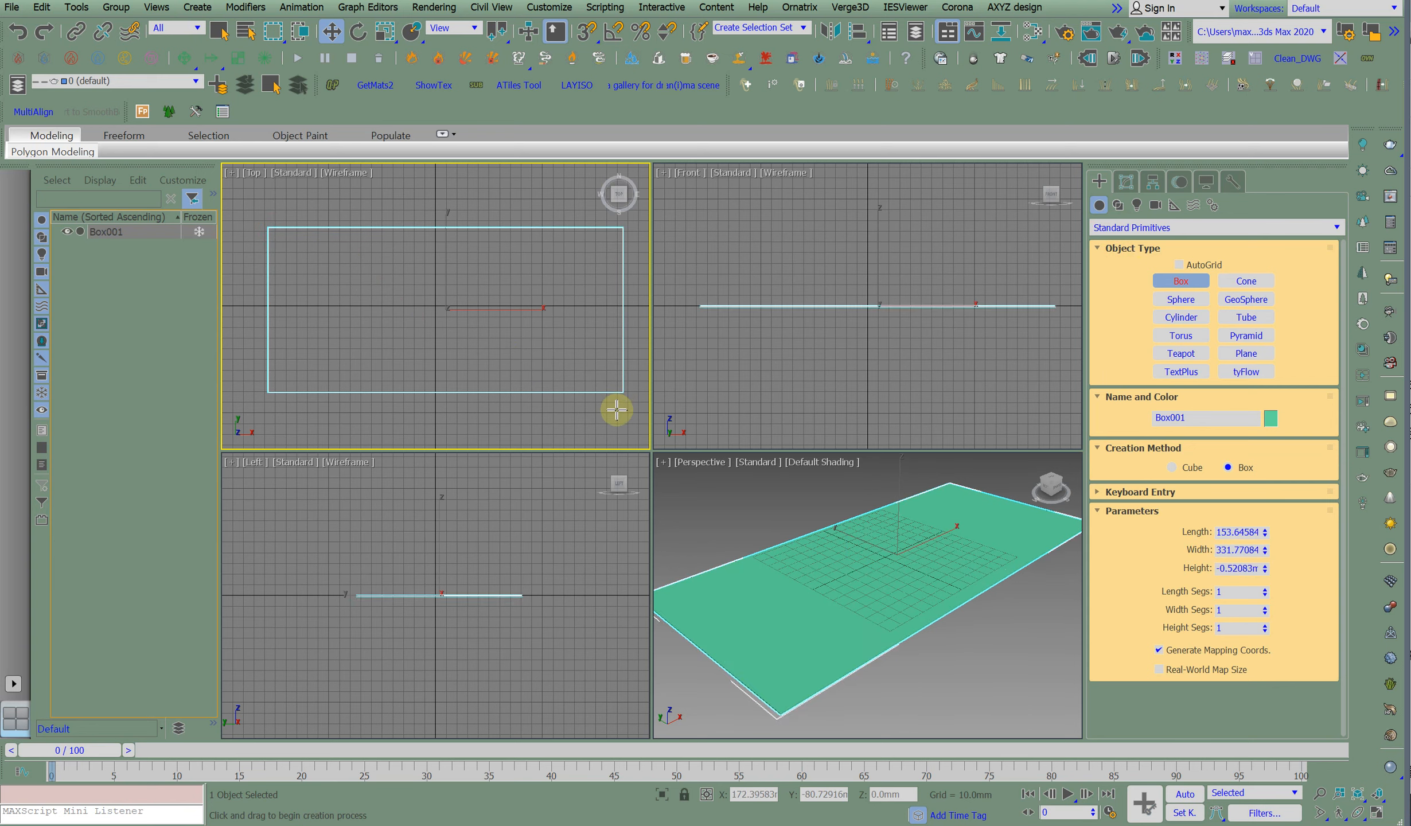
left_click(617, 413)
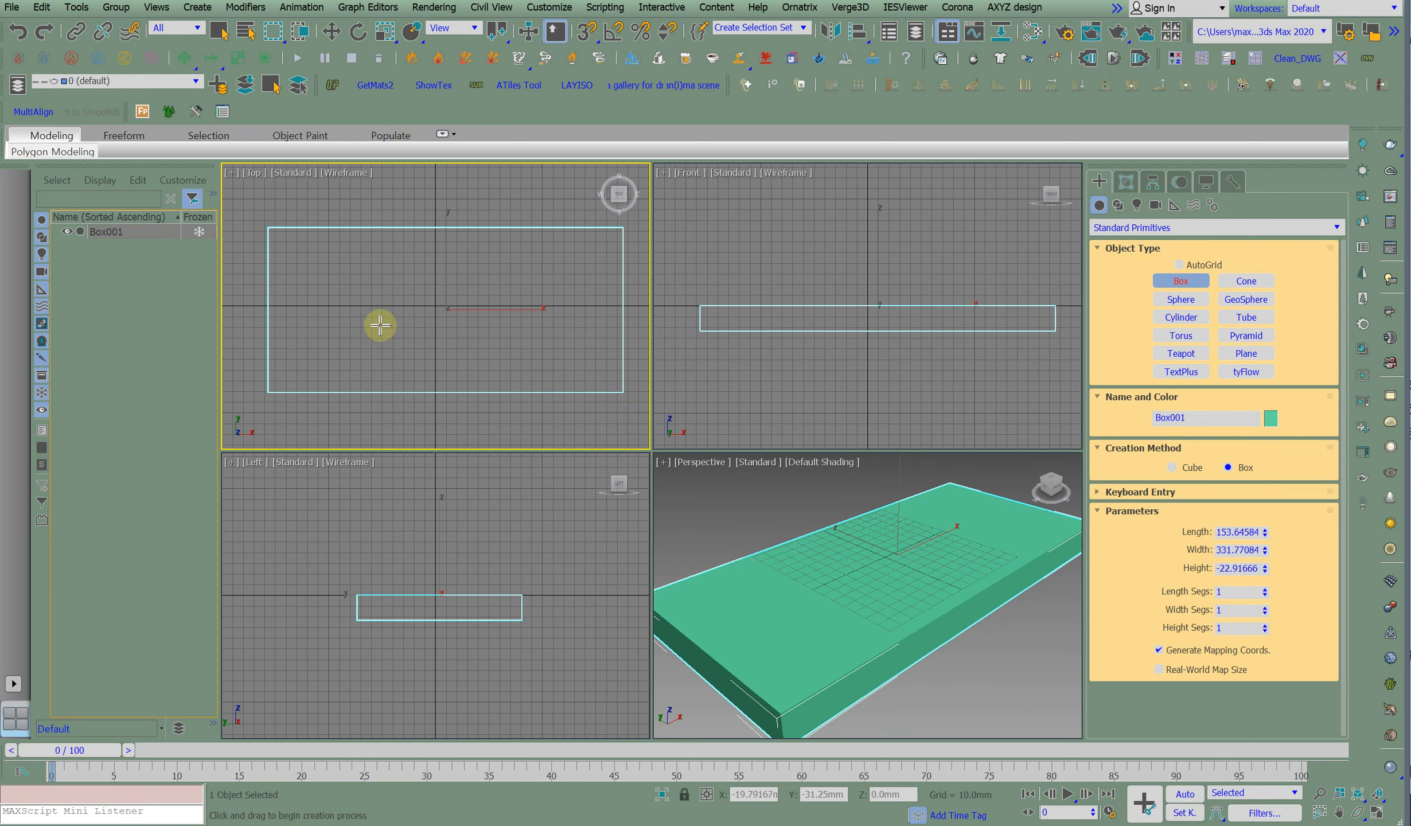
Set the box to 8 length segments and 17 width segments, and convert it to an Editable Poly.
left_click(1126, 182)
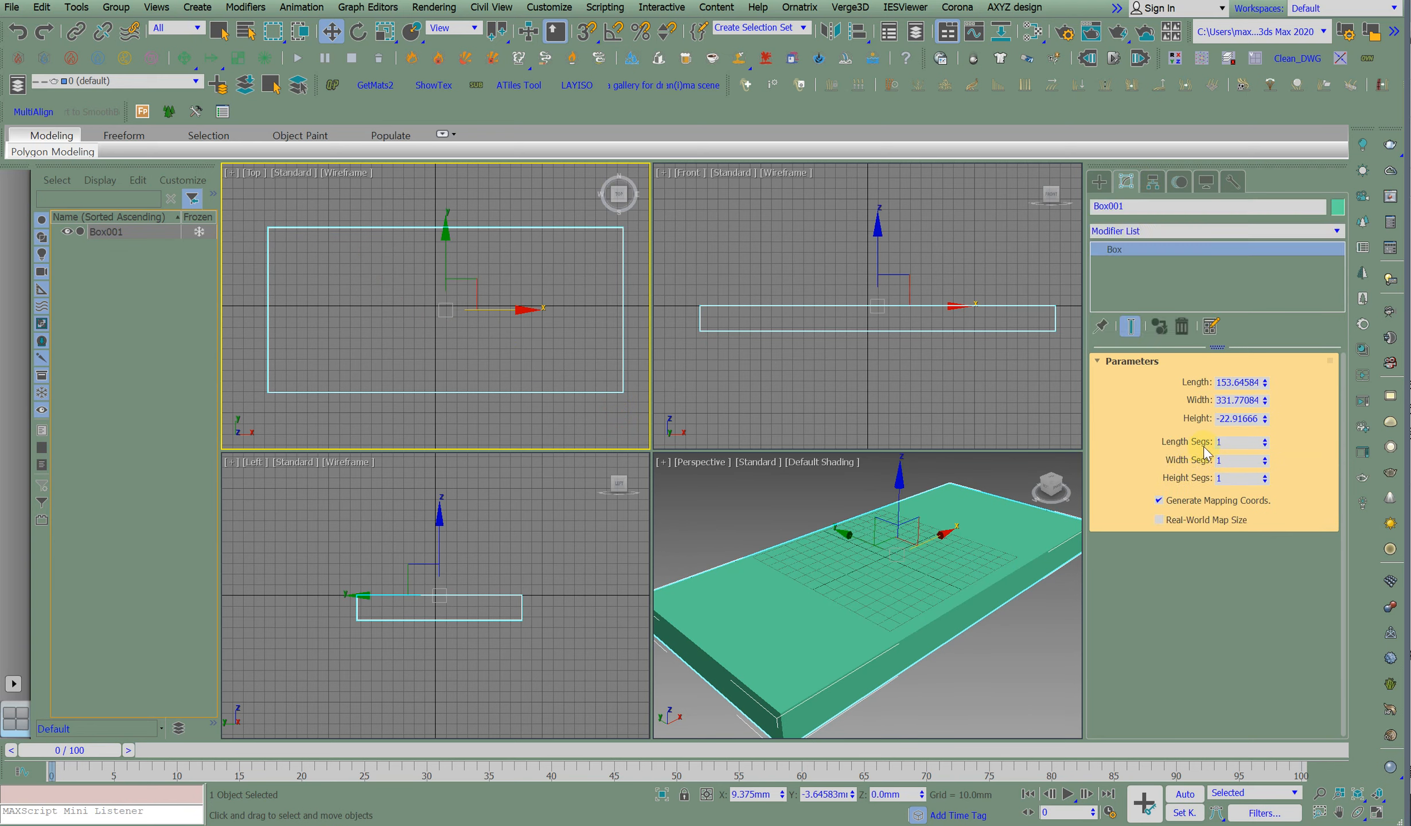
left_click_drag(1264, 443, 1264, 460)
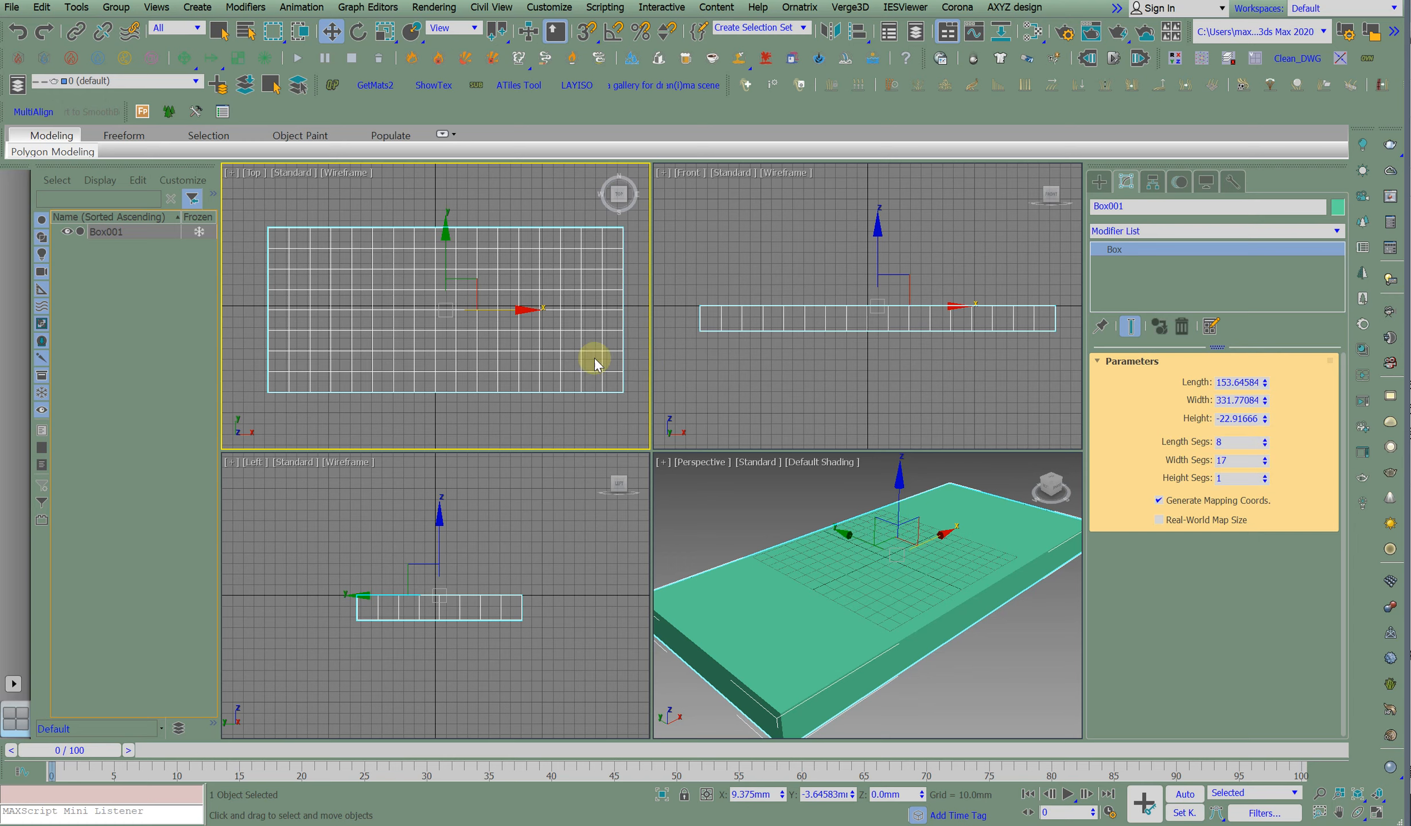
right_click(404, 291)
mouse_move(487, 698)
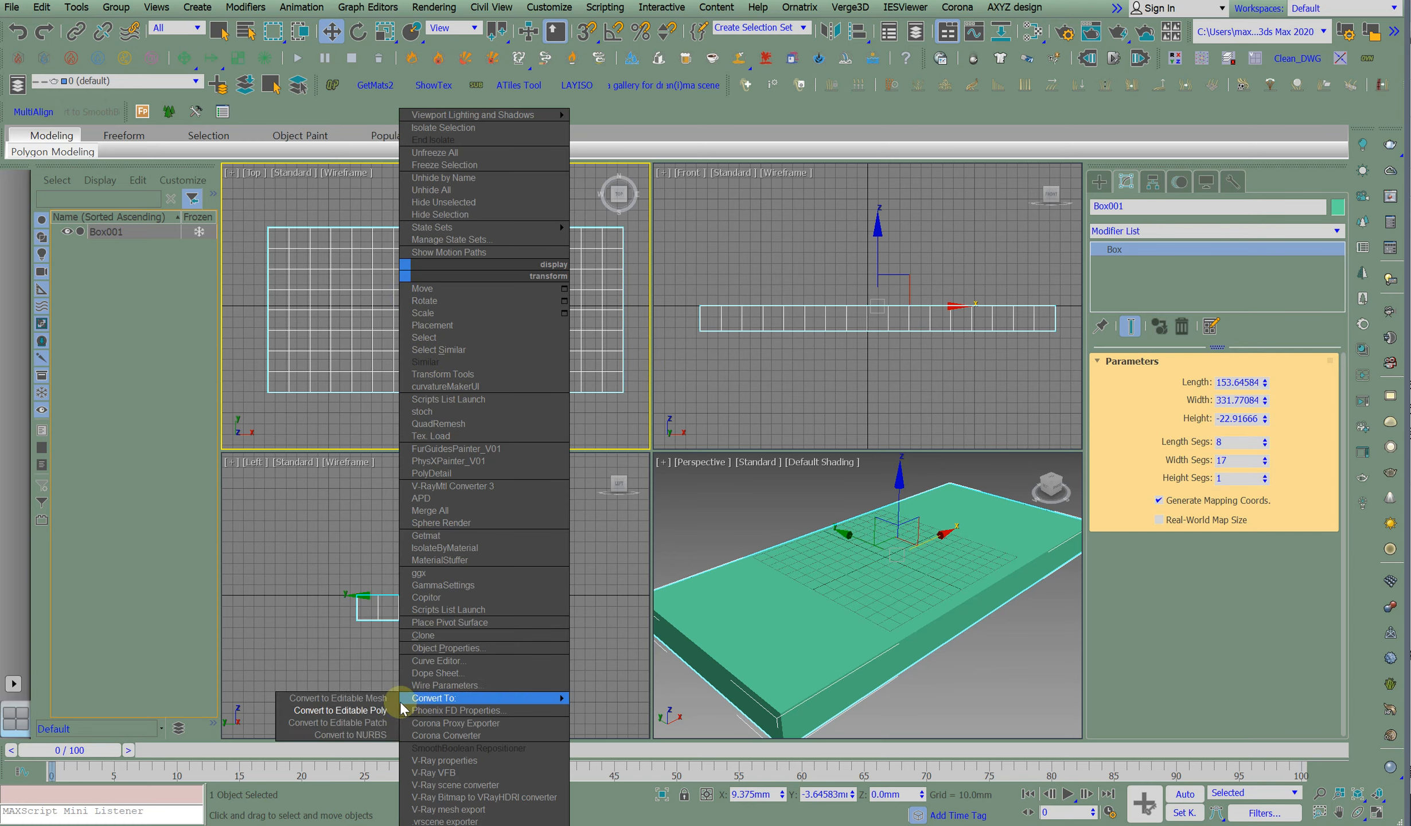
left_click(345, 711)
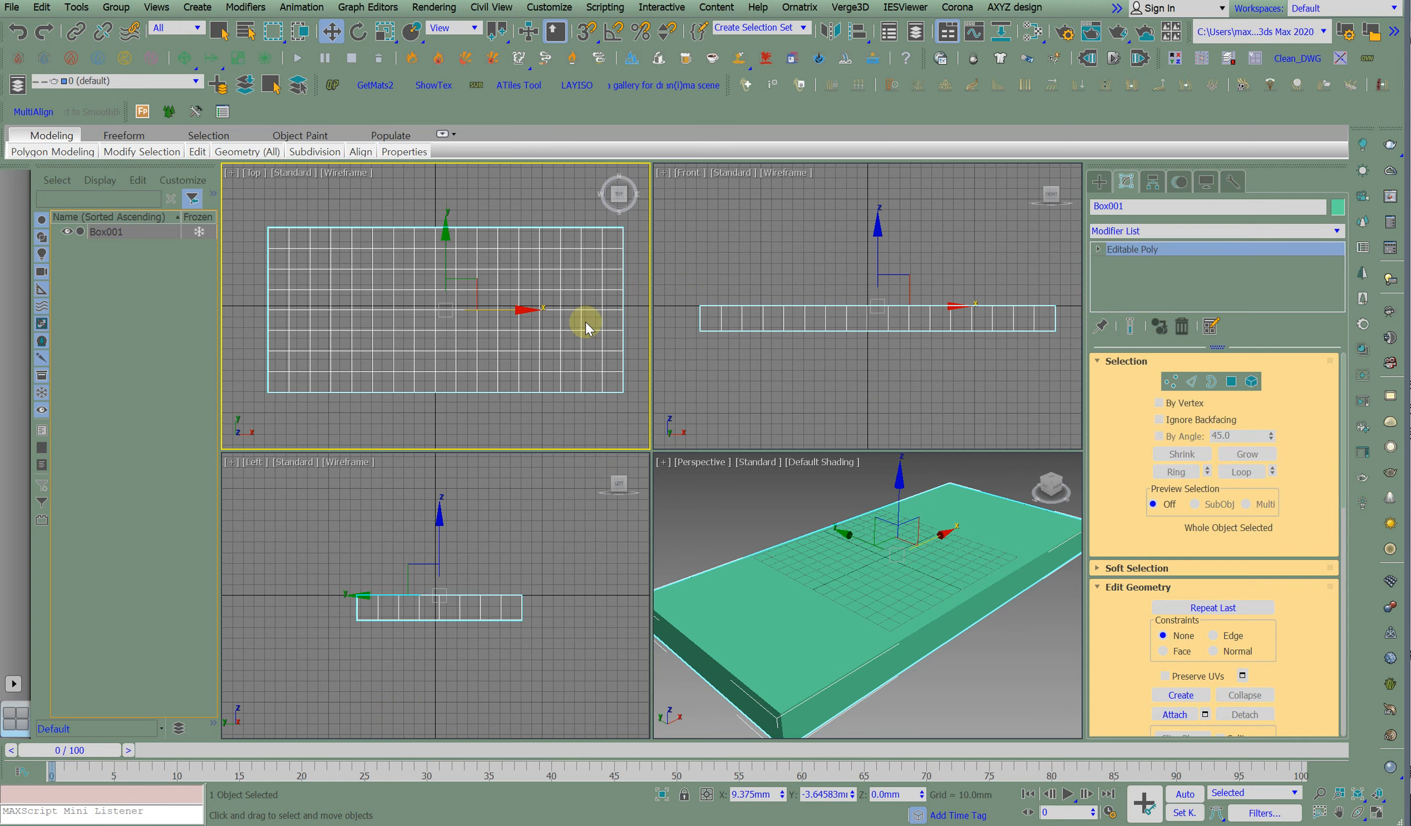
Select two vertically adjacent polygons near the left end of the box's top face in the Top view.
key("4")
left_click(332, 306)
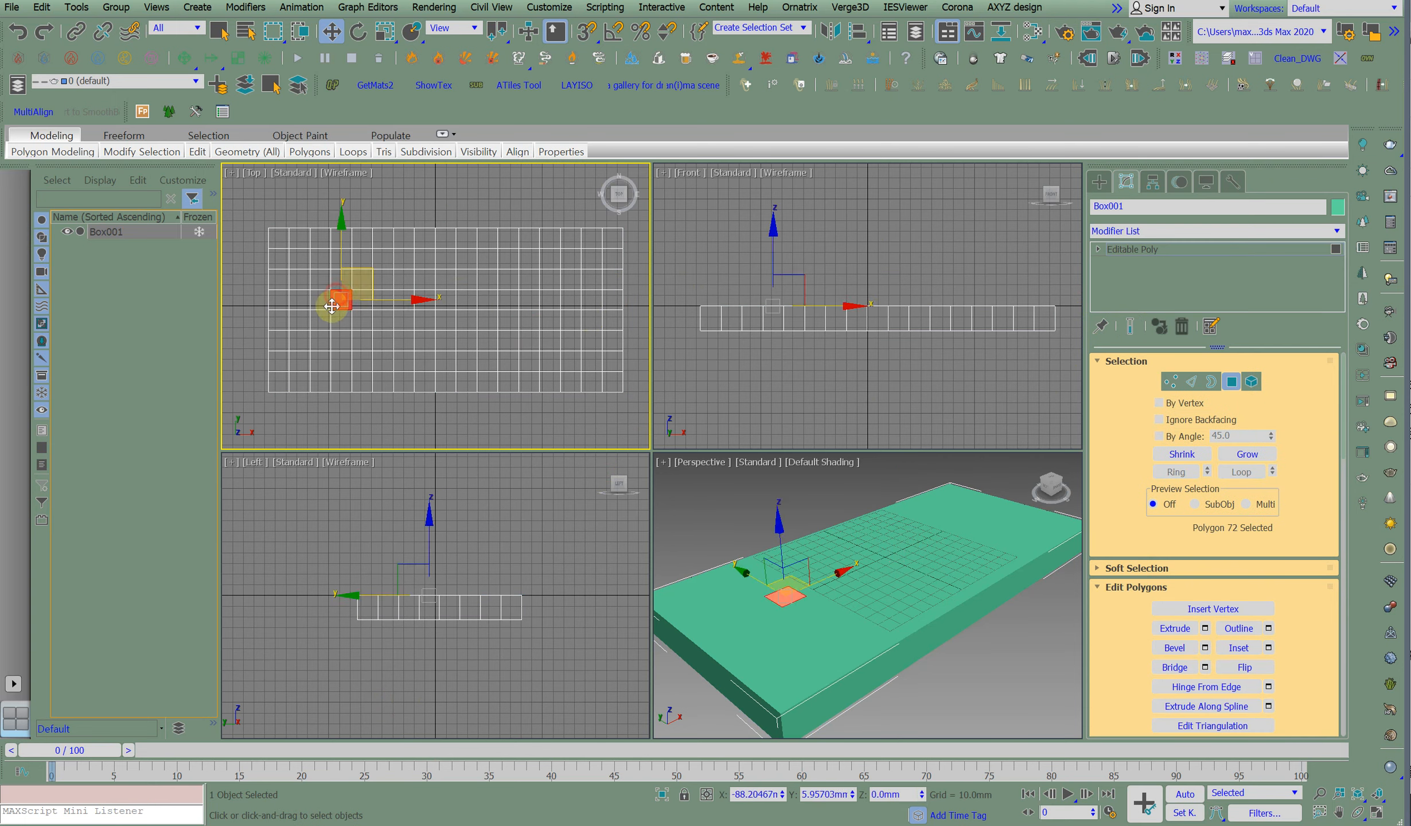
left_click(341, 321)
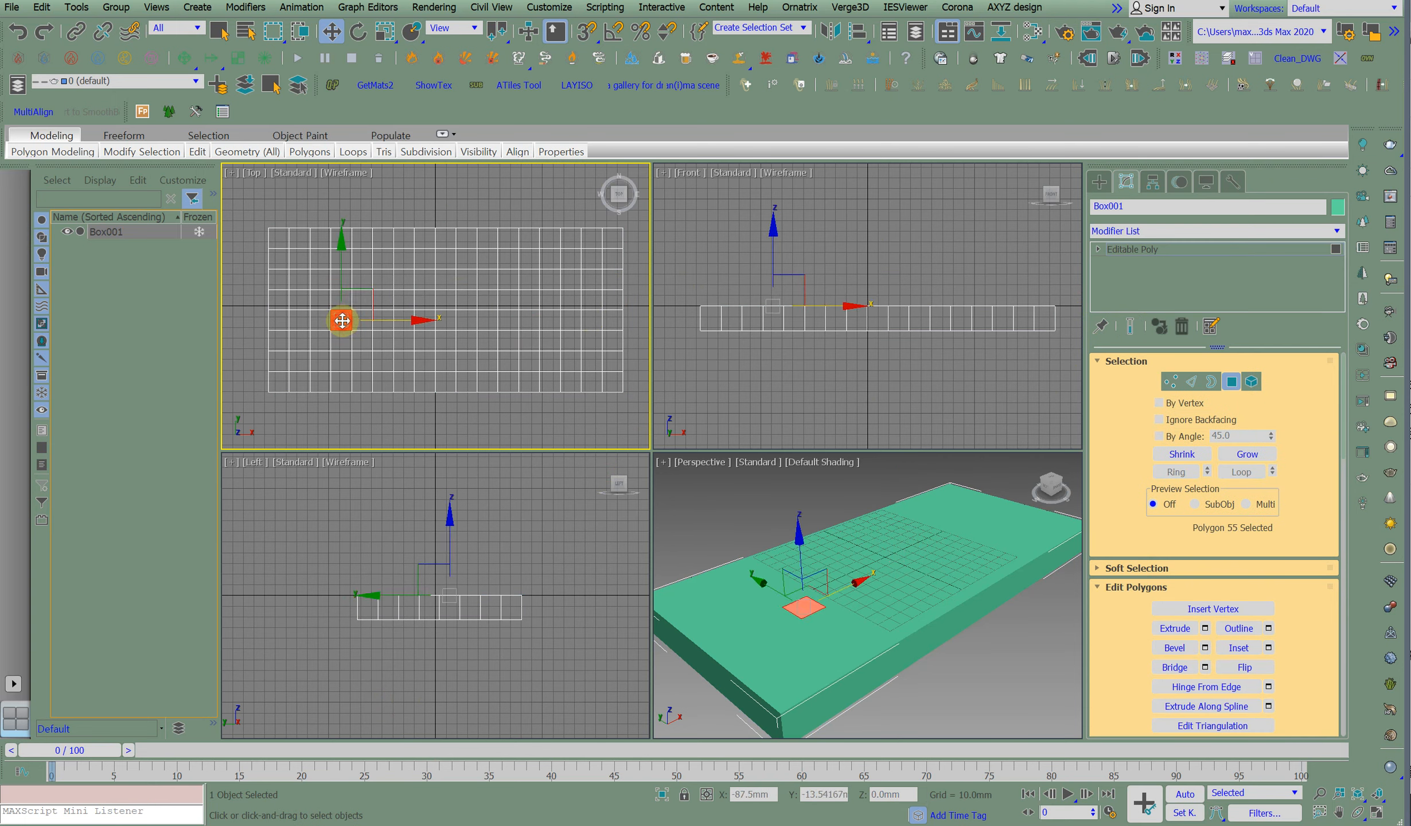
left_click(339, 298, "ctrl")
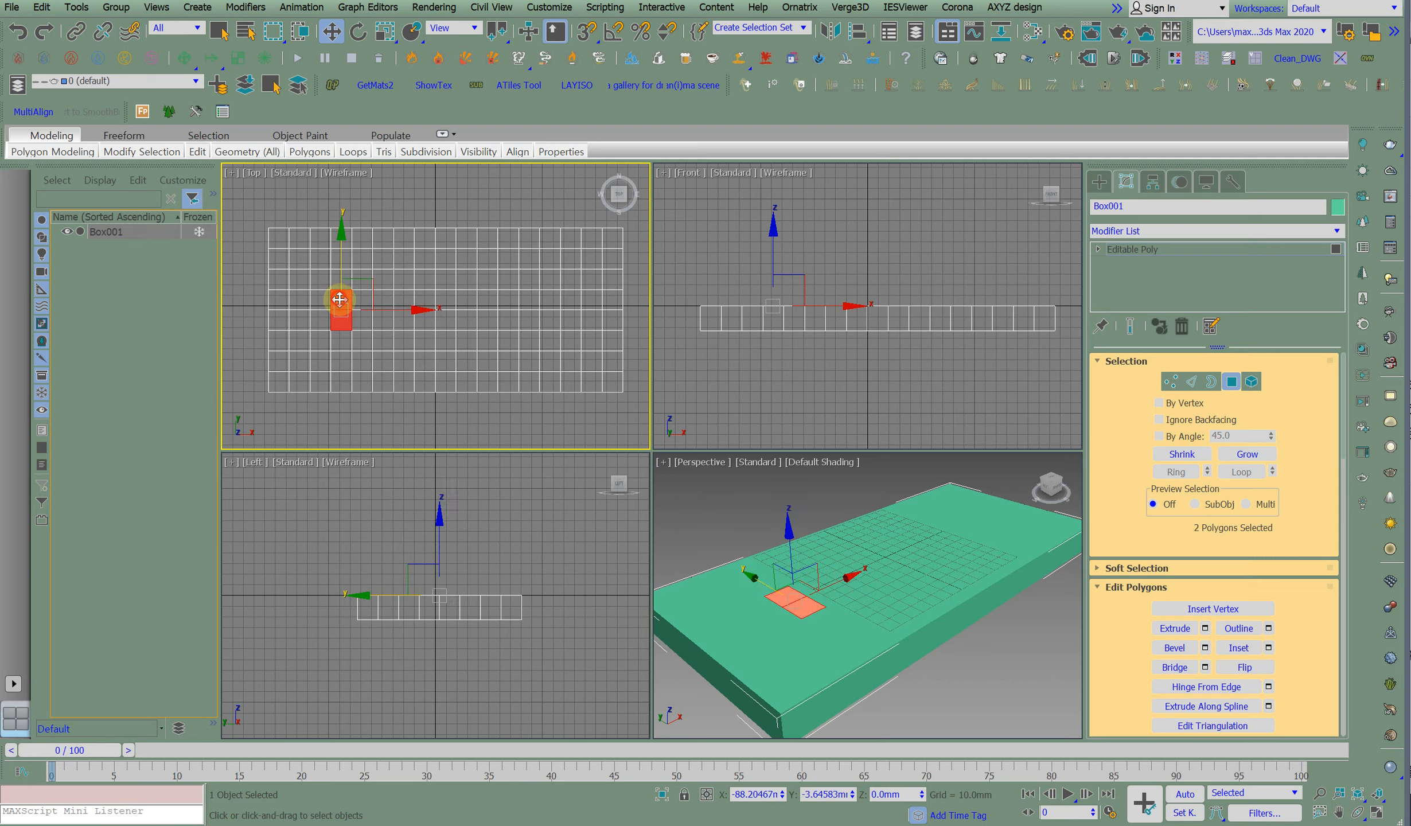
left_click(714, 463)
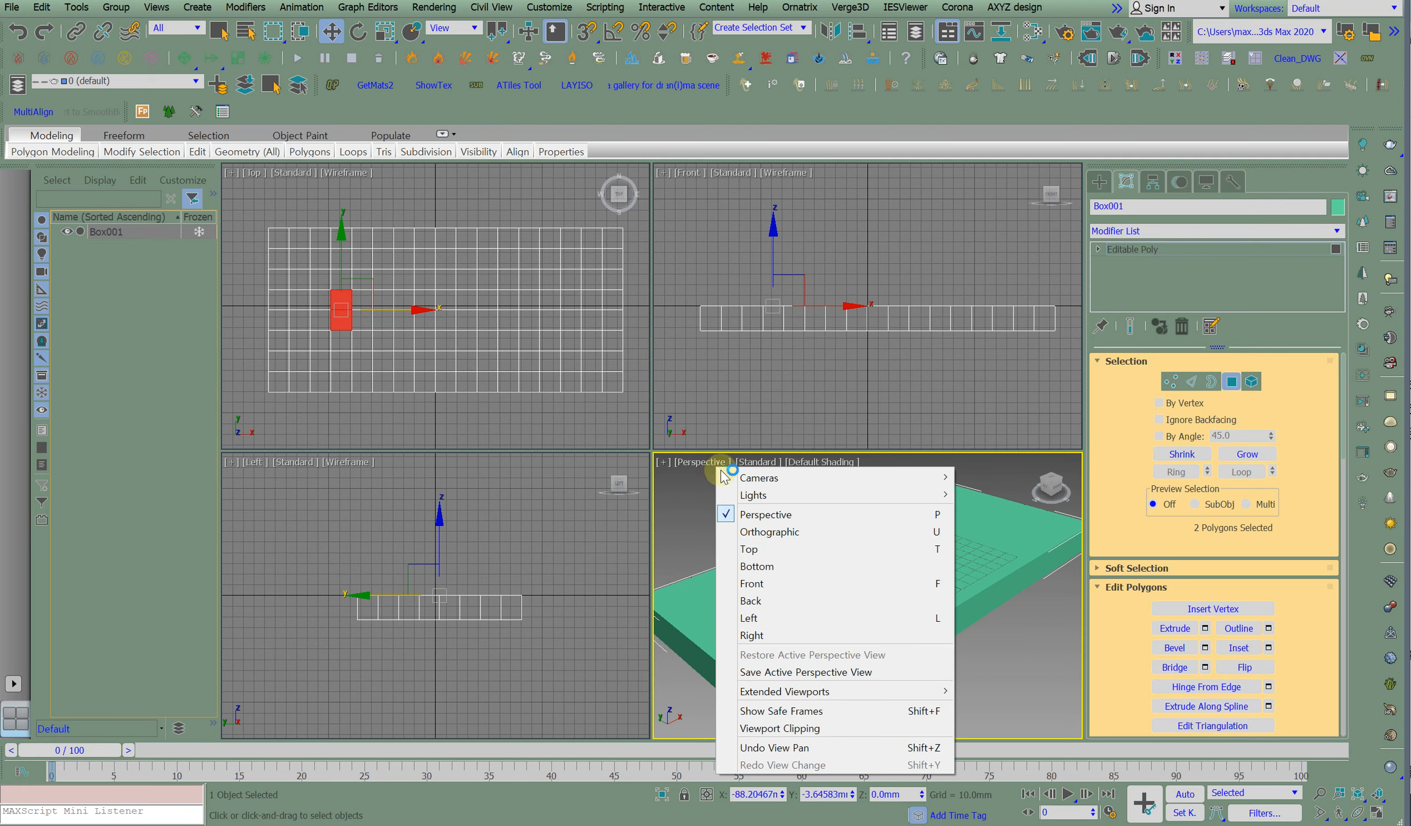
left_click(681, 510)
right_click(676, 271)
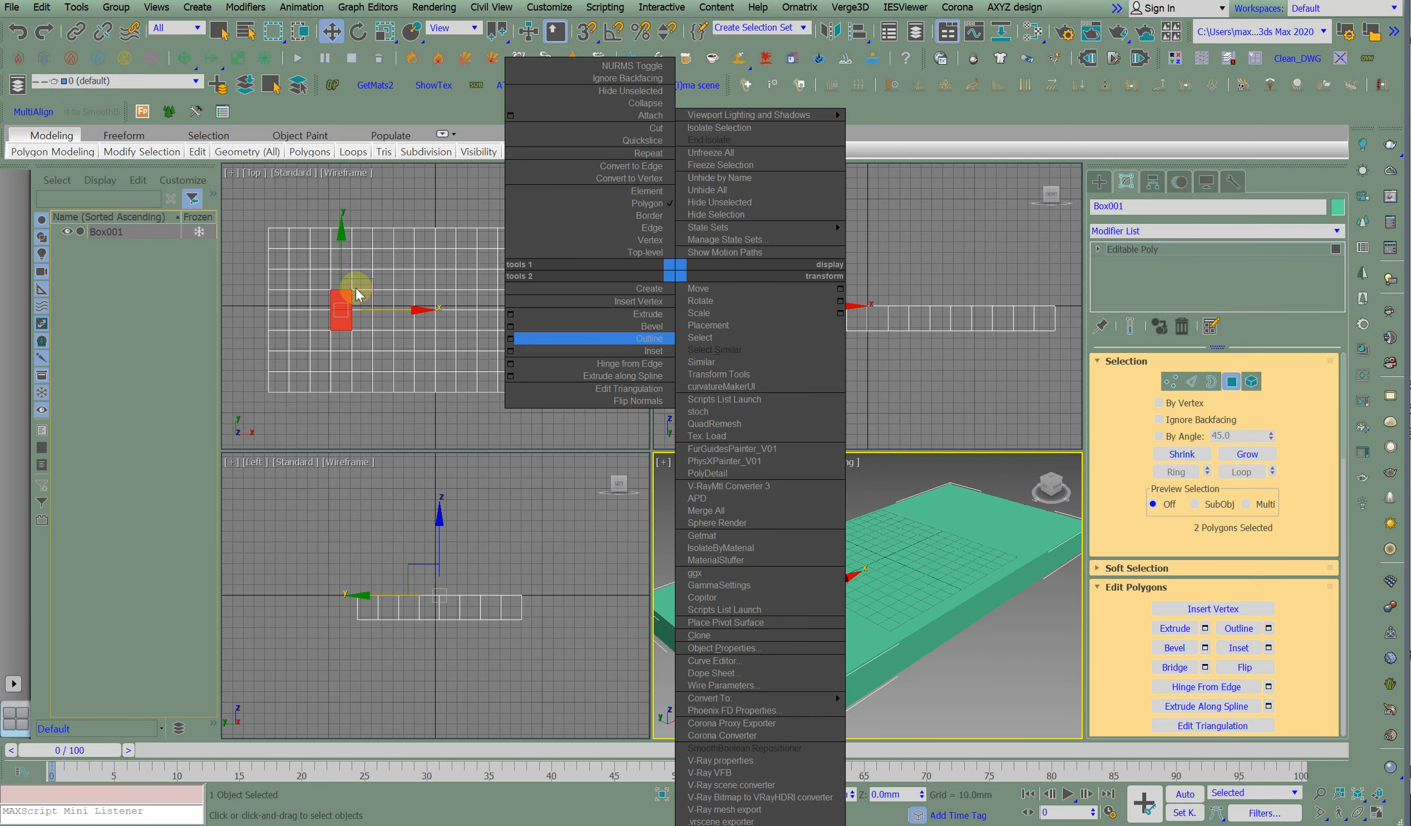
left_click(362, 529)
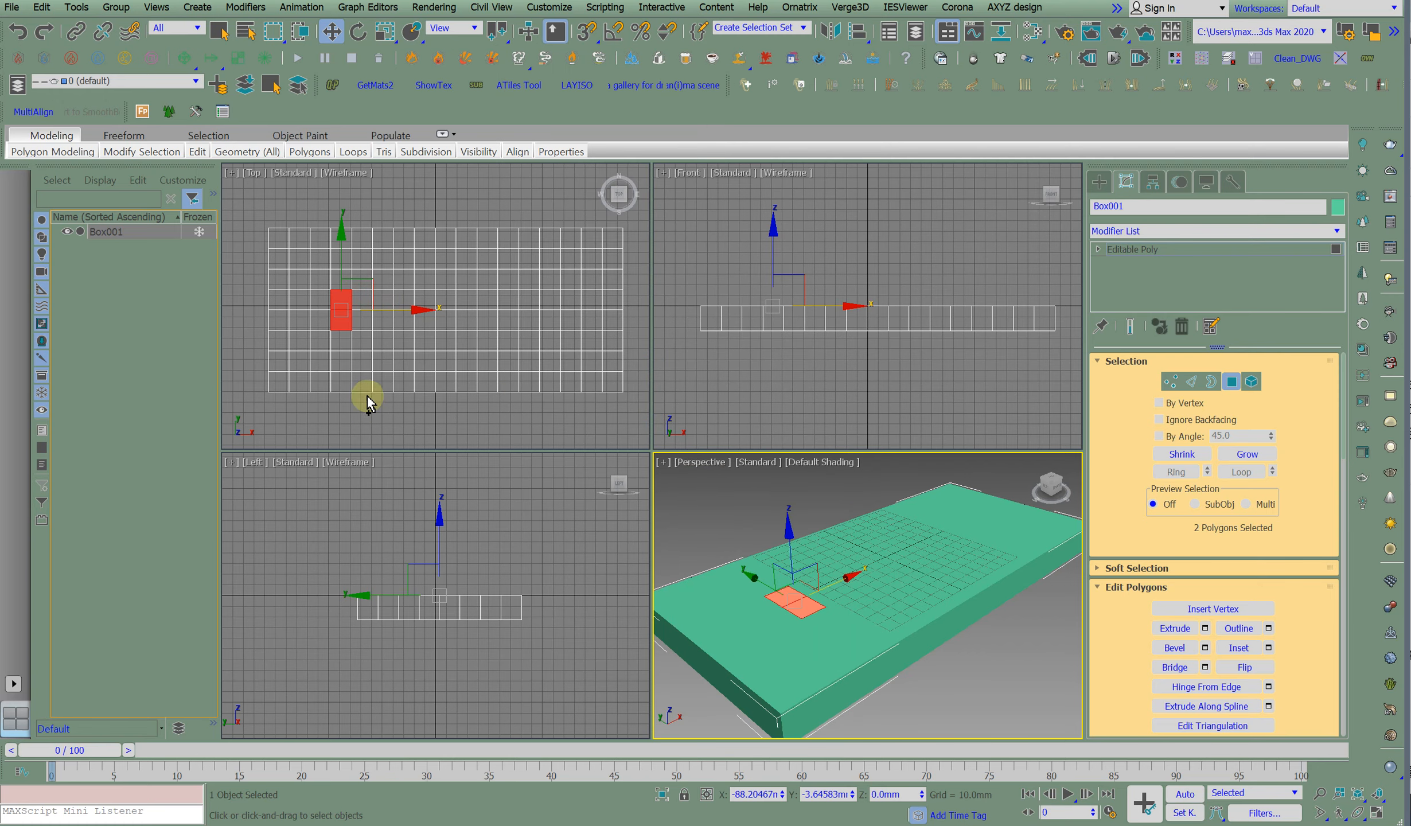
Extend the selection to a 2×2 polygon block and add a second 2×2 block near the middle of the top face.
left_click(362, 304, "ctrl")
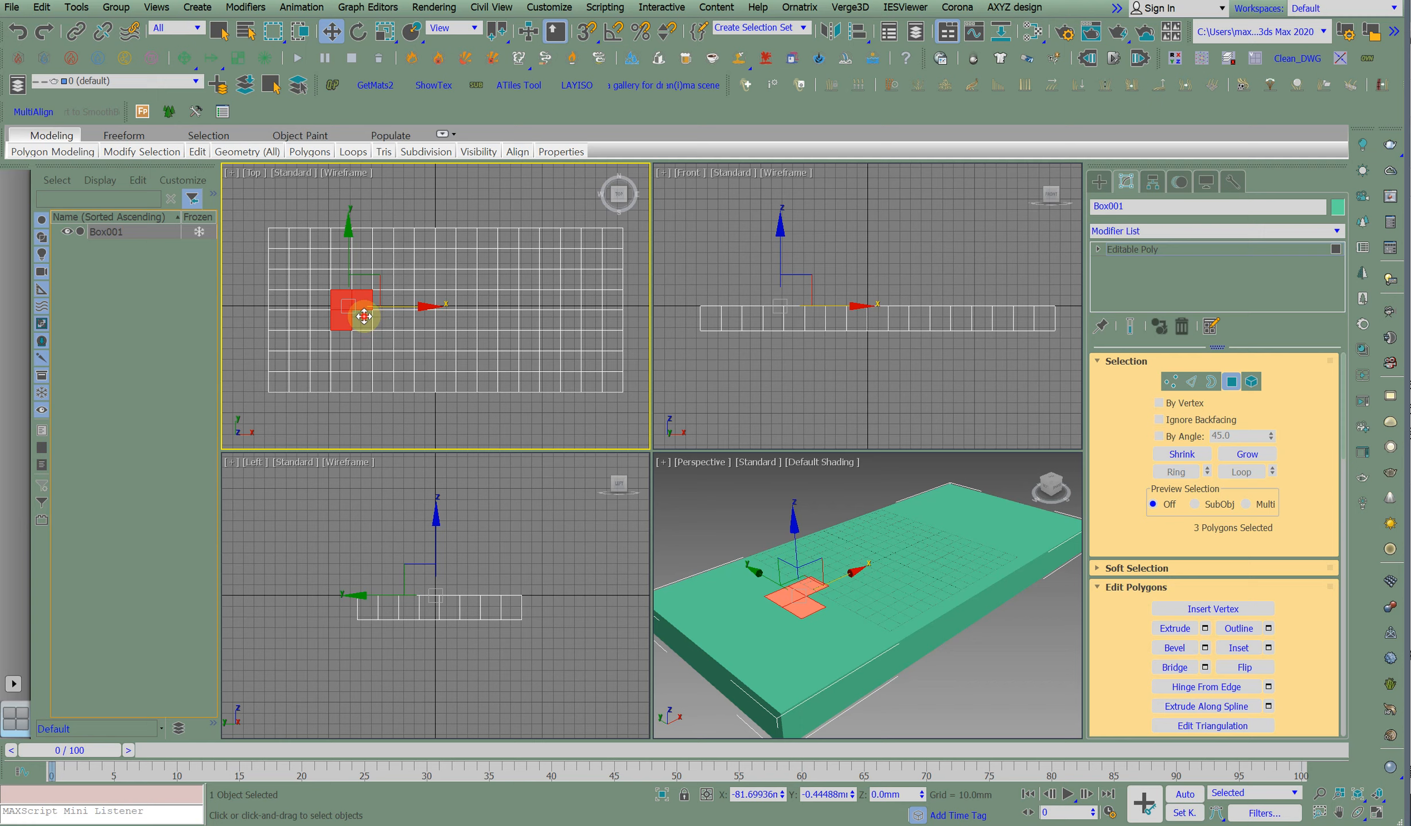
left_click(365, 323, "ctrl")
scroll(368, 322, "up", 2)
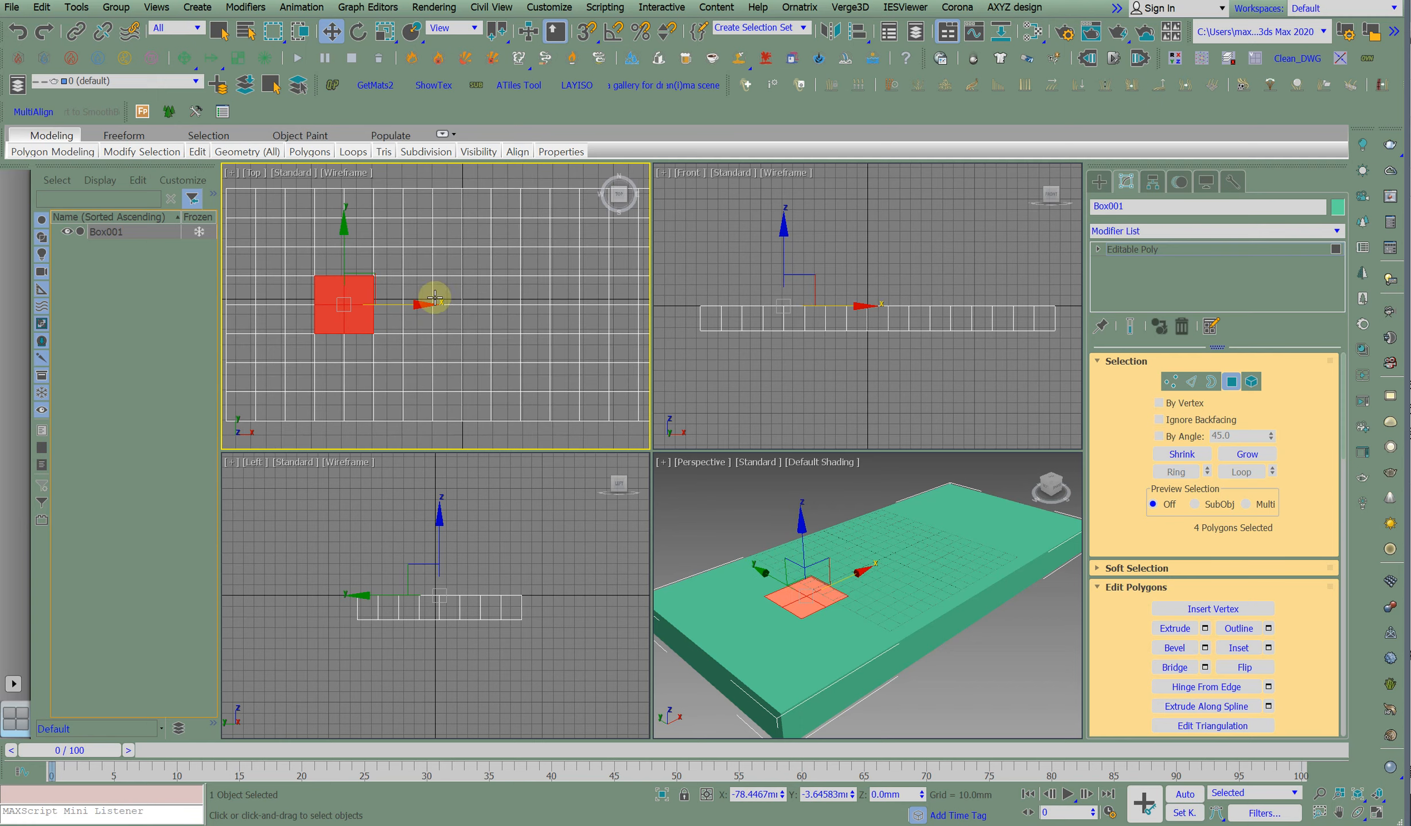
left_click(479, 287, "ctrl")
left_click(484, 318, "ctrl")
left_click(494, 325, "ctrl")
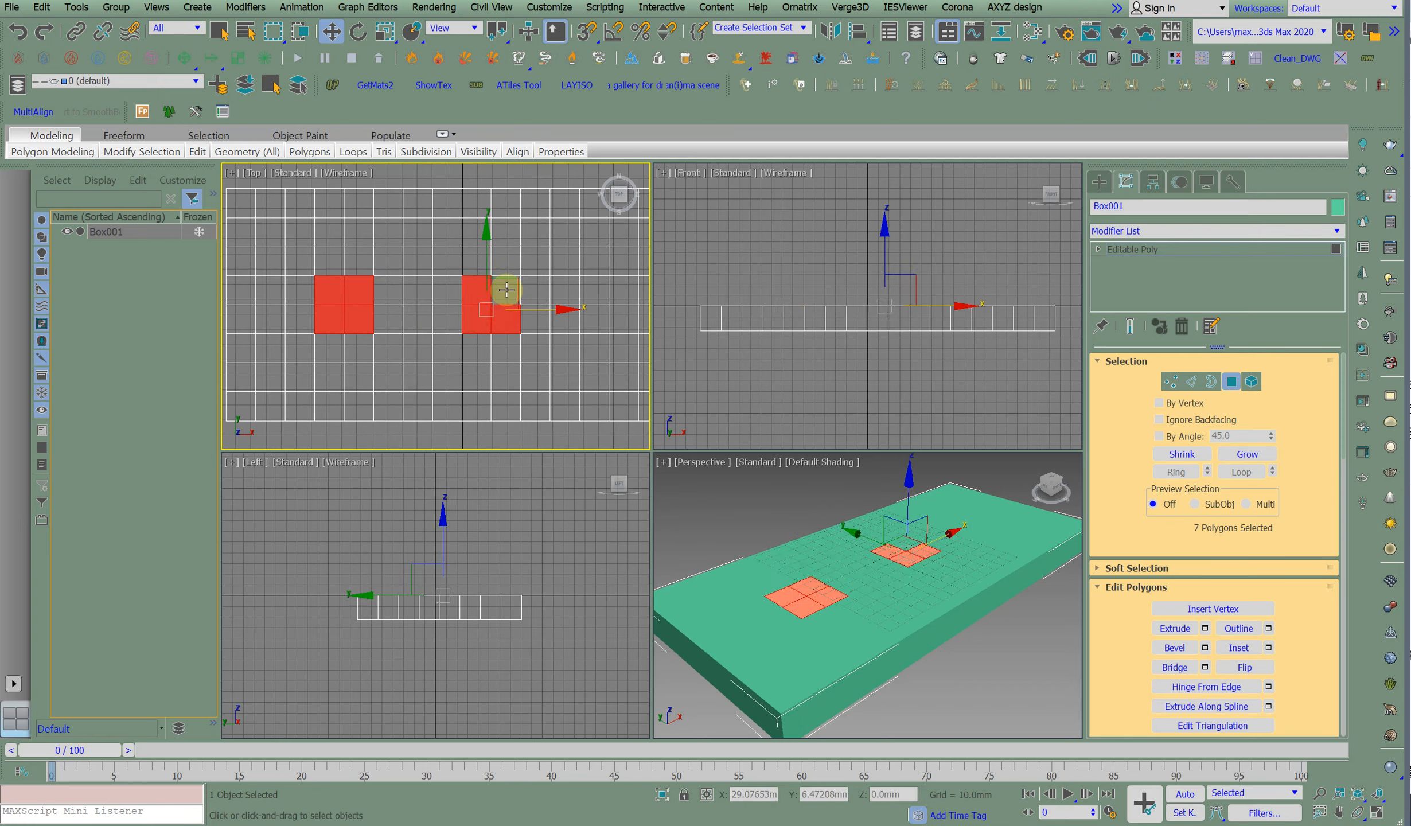
left_click(497, 289, "ctrl")
Add a third 2×2 polygon block toward the right end of the box's top face to the selection.
scroll(560, 290, "up", 2)
middle_click_drag(561, 289, 483, 288)
scroll(483, 288, "down", 3)
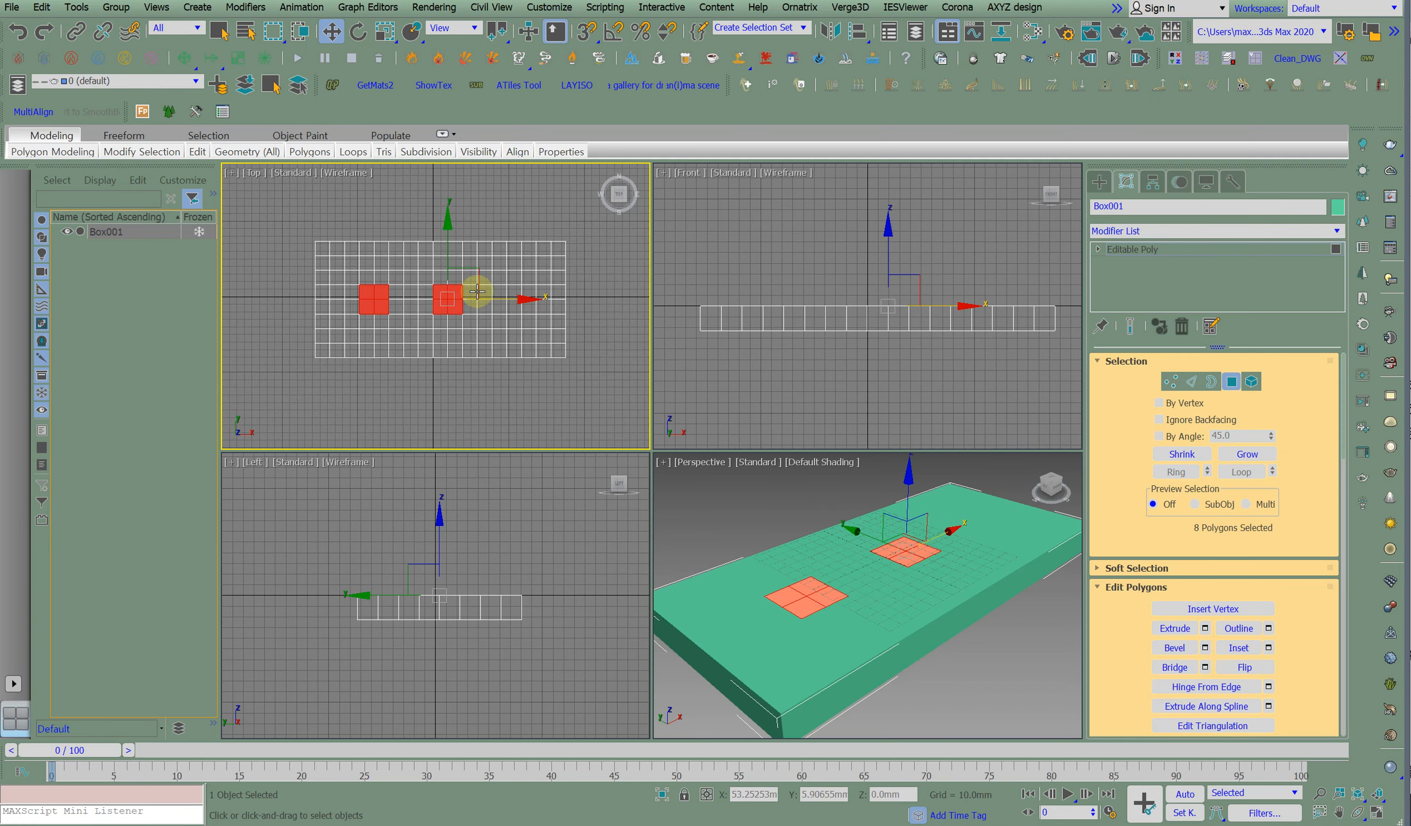
left_click(509, 290, "ctrl")
left_click(514, 292, "ctrl")
left_click(515, 307, "ctrl")
left_click(499, 307, "ctrl")
Inset the three selected 2×2 polygon blocks on the box's top face.
scroll(347, 343, "up", 3)
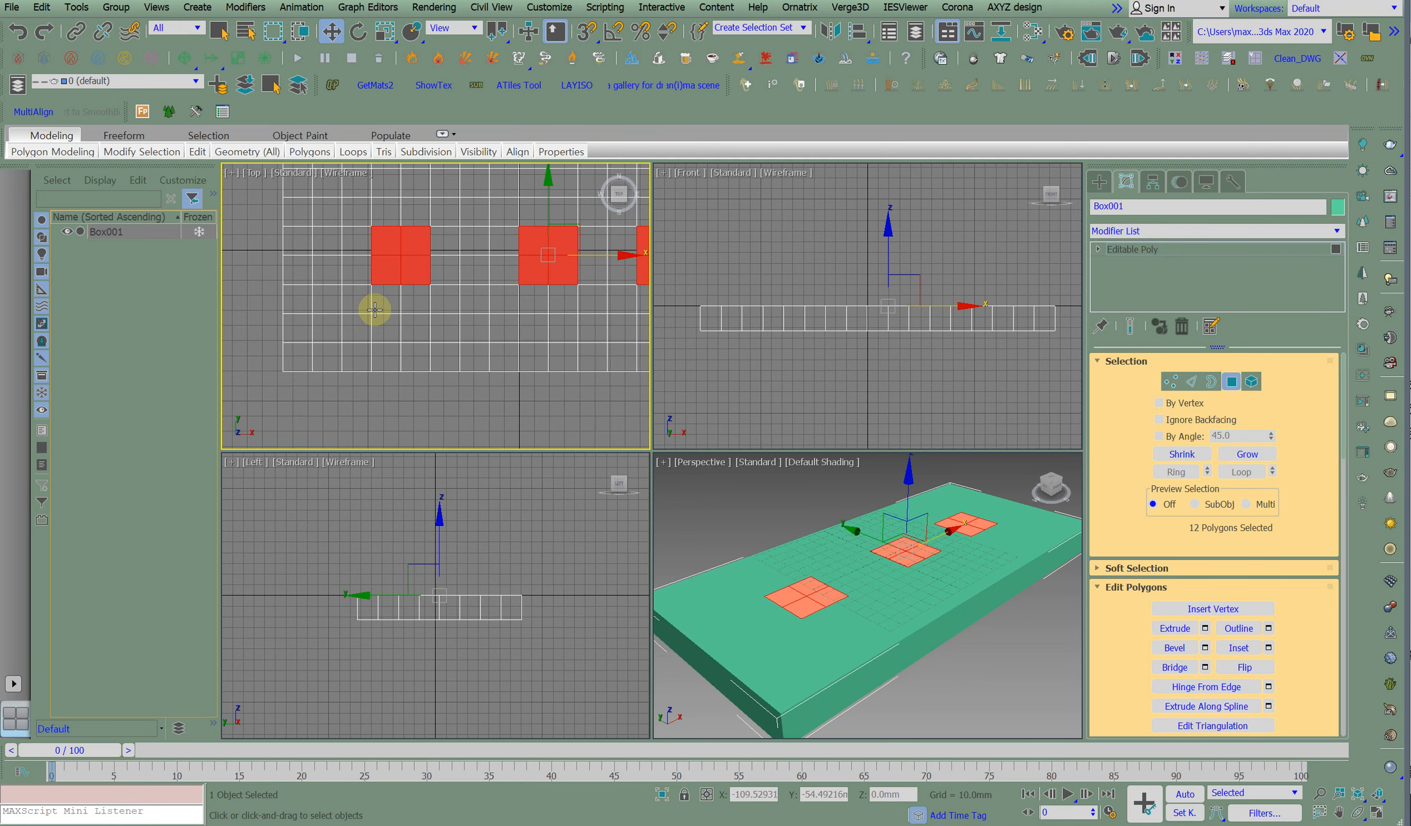
scroll(374, 306, "down", 1)
scroll(403, 306, "down", 1)
left_click(354, 308)
scroll(354, 308, "up", 2)
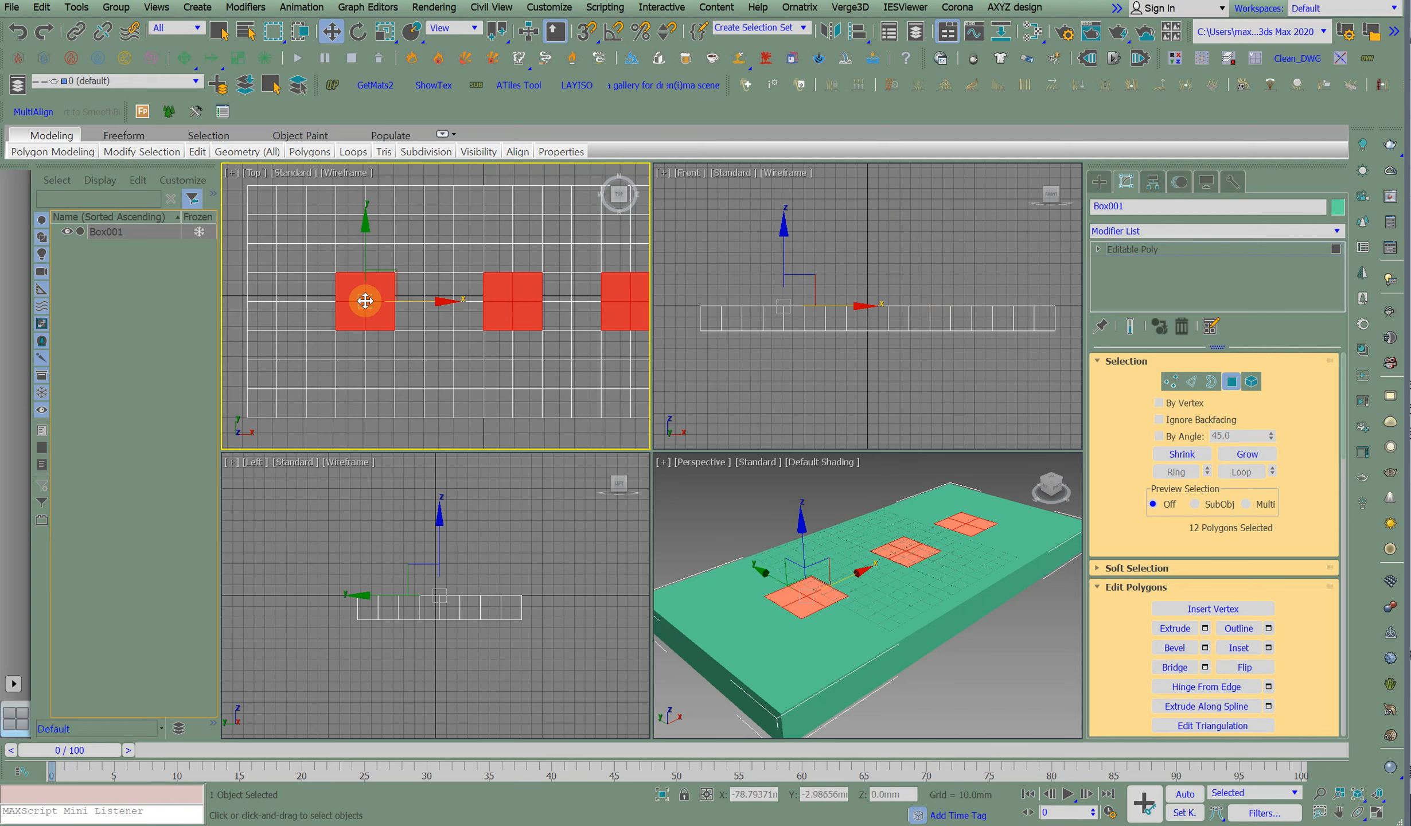
right_click(360, 273)
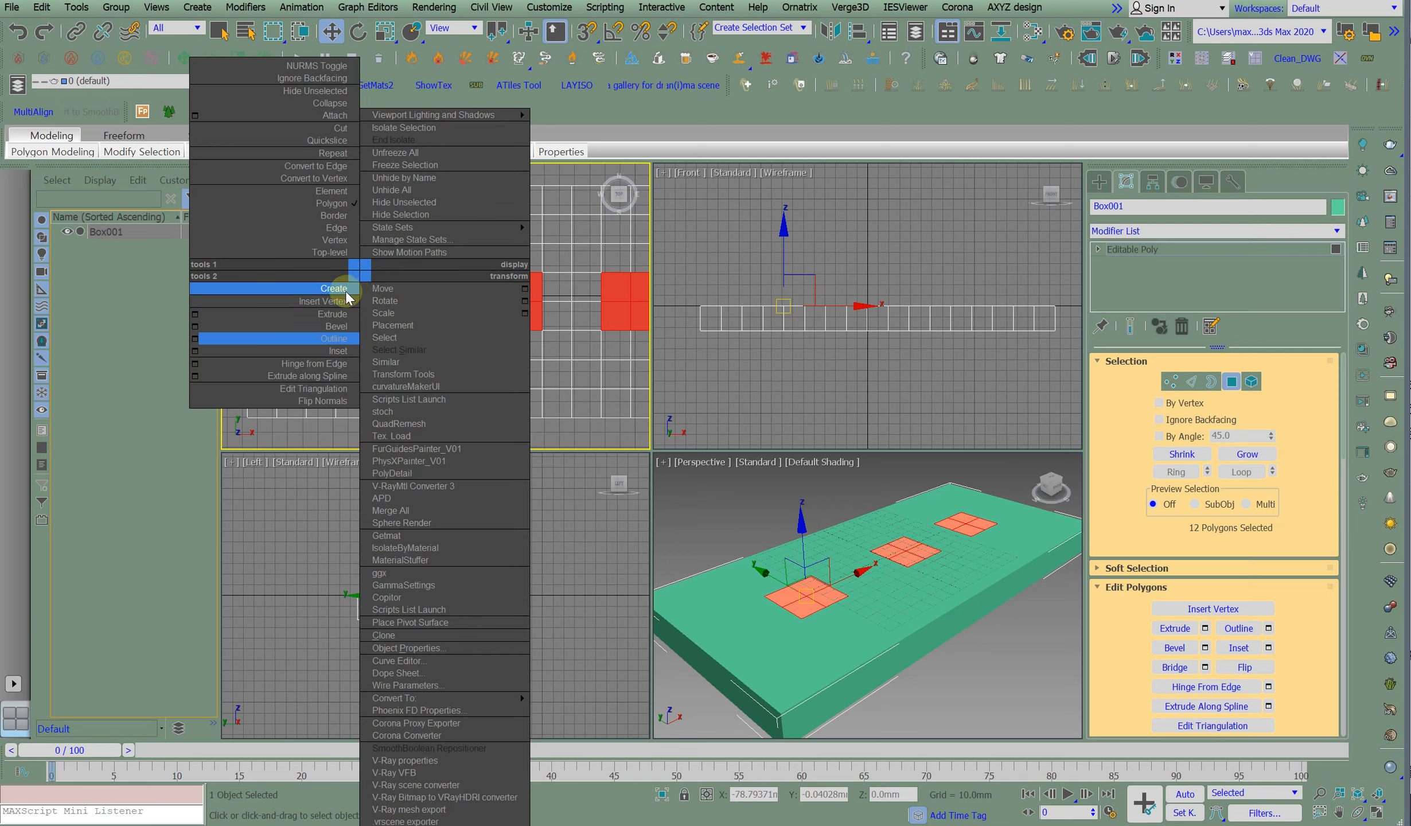
left_click(340, 351)
left_click_drag(359, 320, 360, 323)
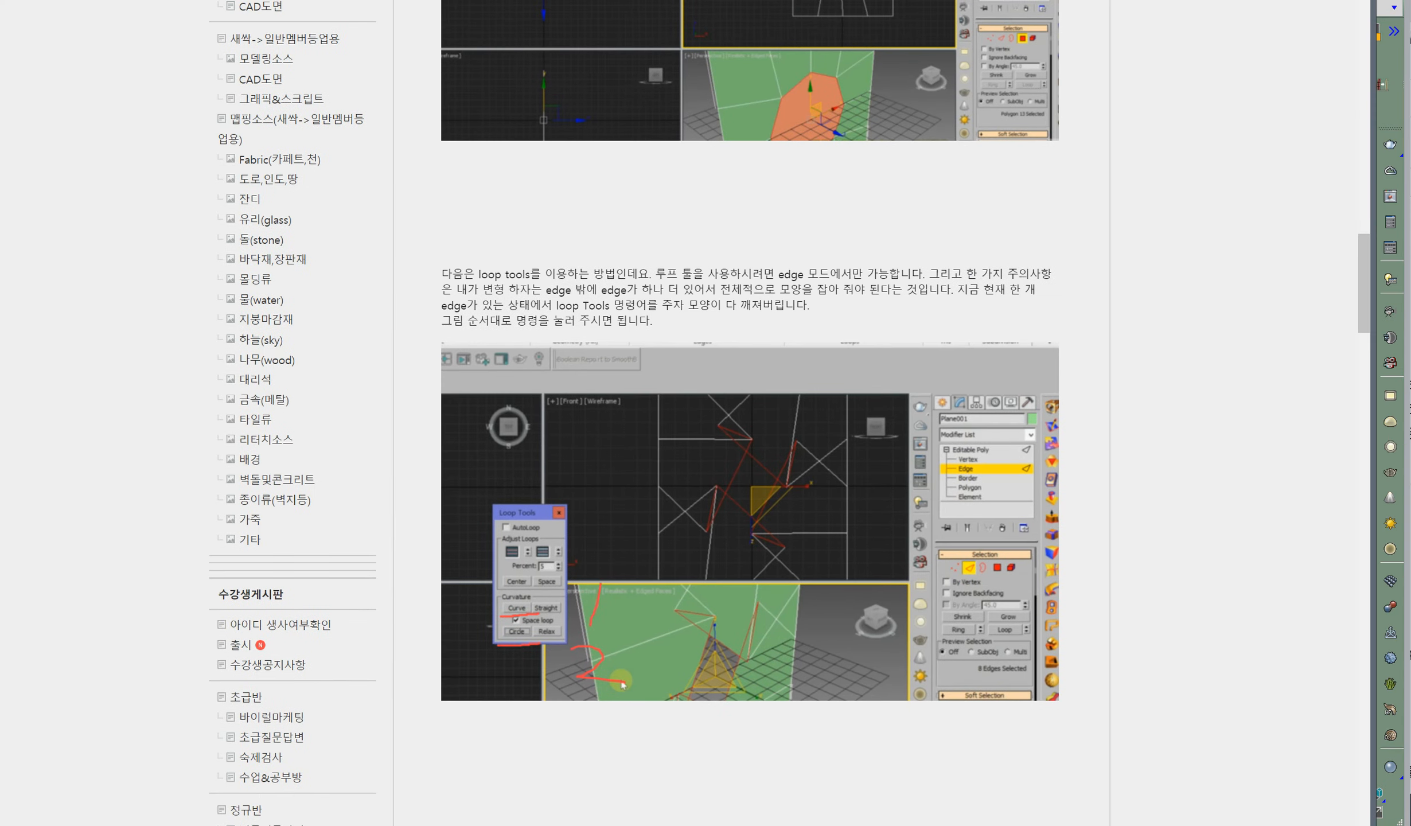
Switch to the Naver cafe in the browser and open the post "3d max 다각형을 정다각형으로" from the max초보강좌(새싹) board.
scroll(662, 173, "down", 5)
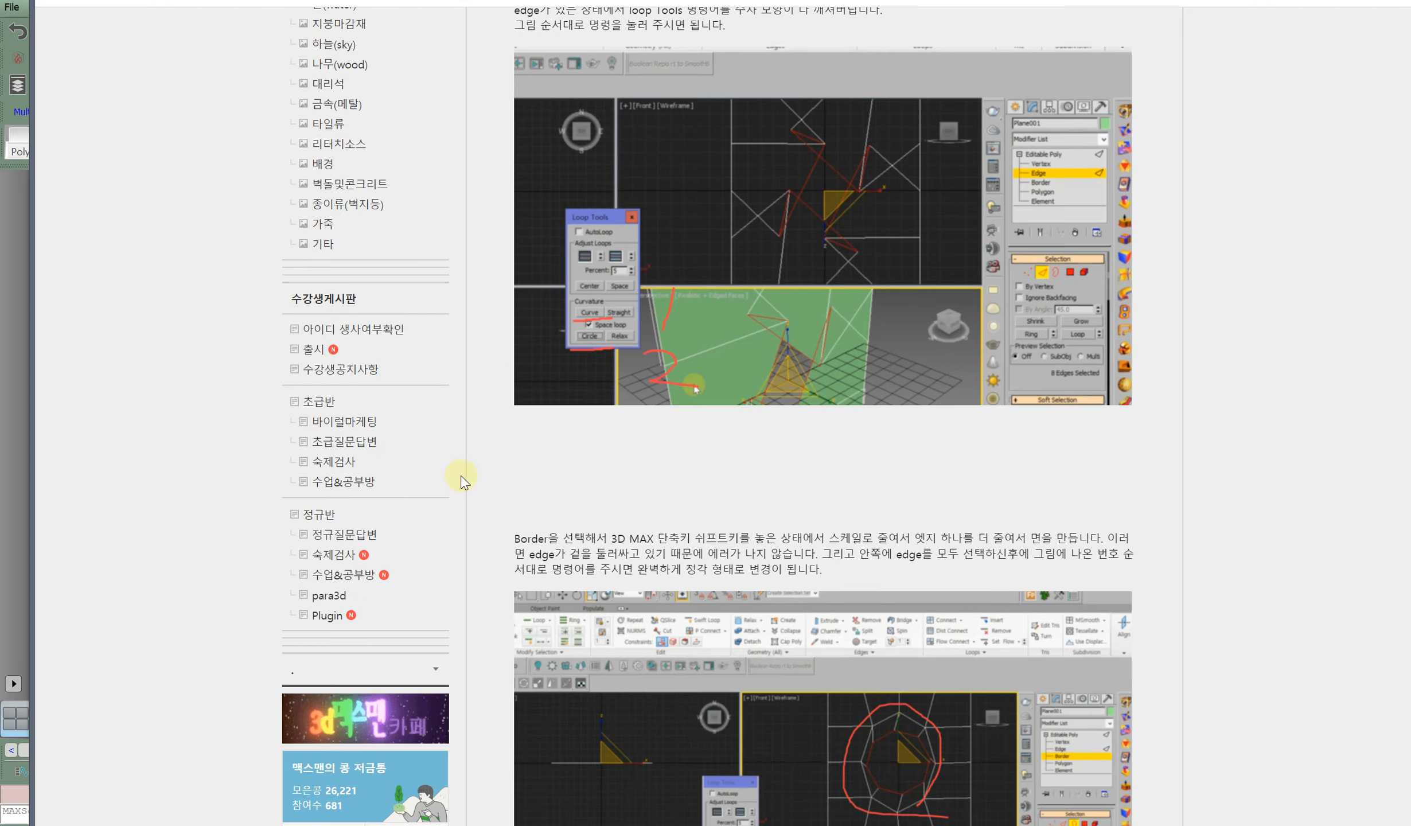
scroll(457, 442, "up", 5)
scroll(457, 441, "up", 10)
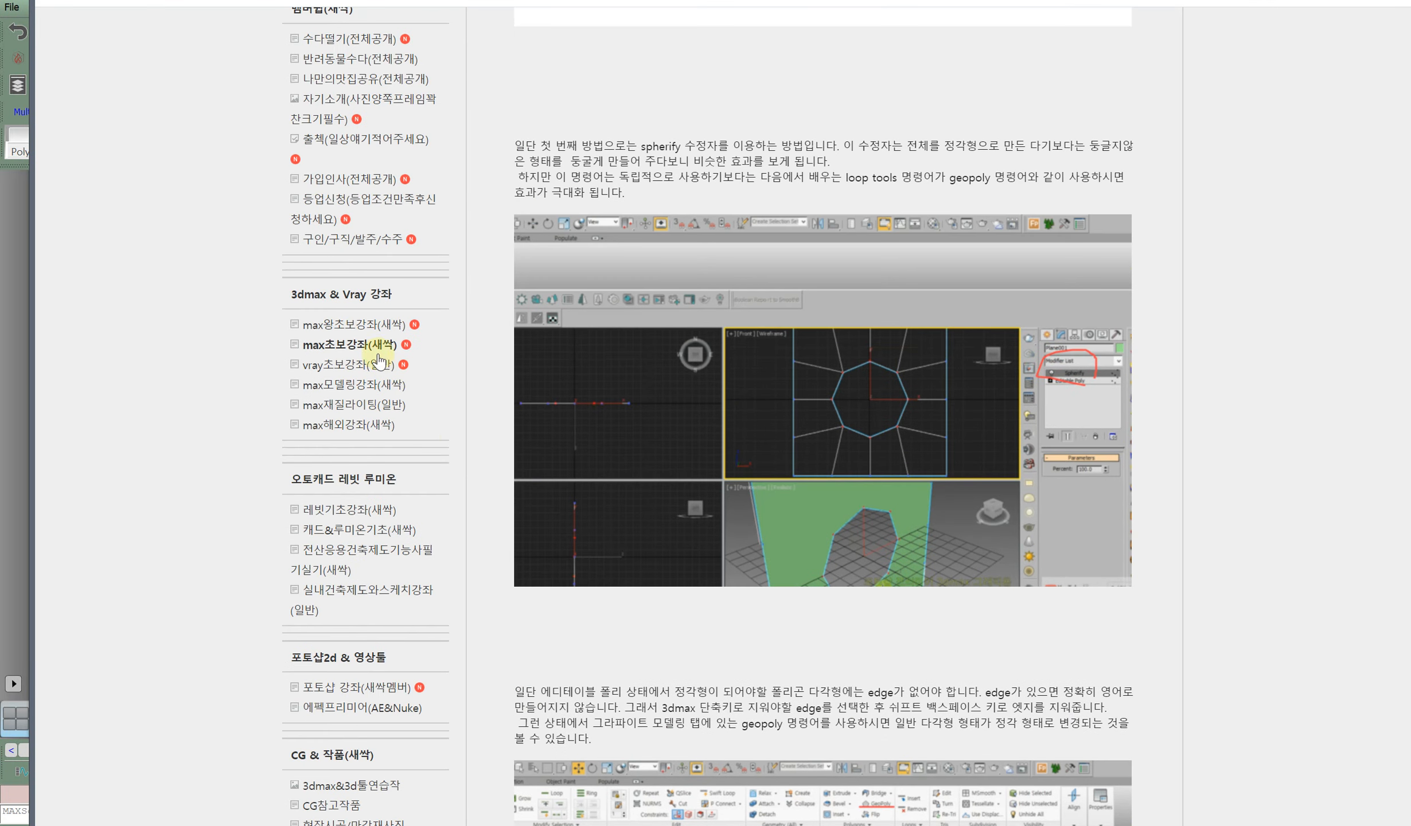
left_click(360, 345)
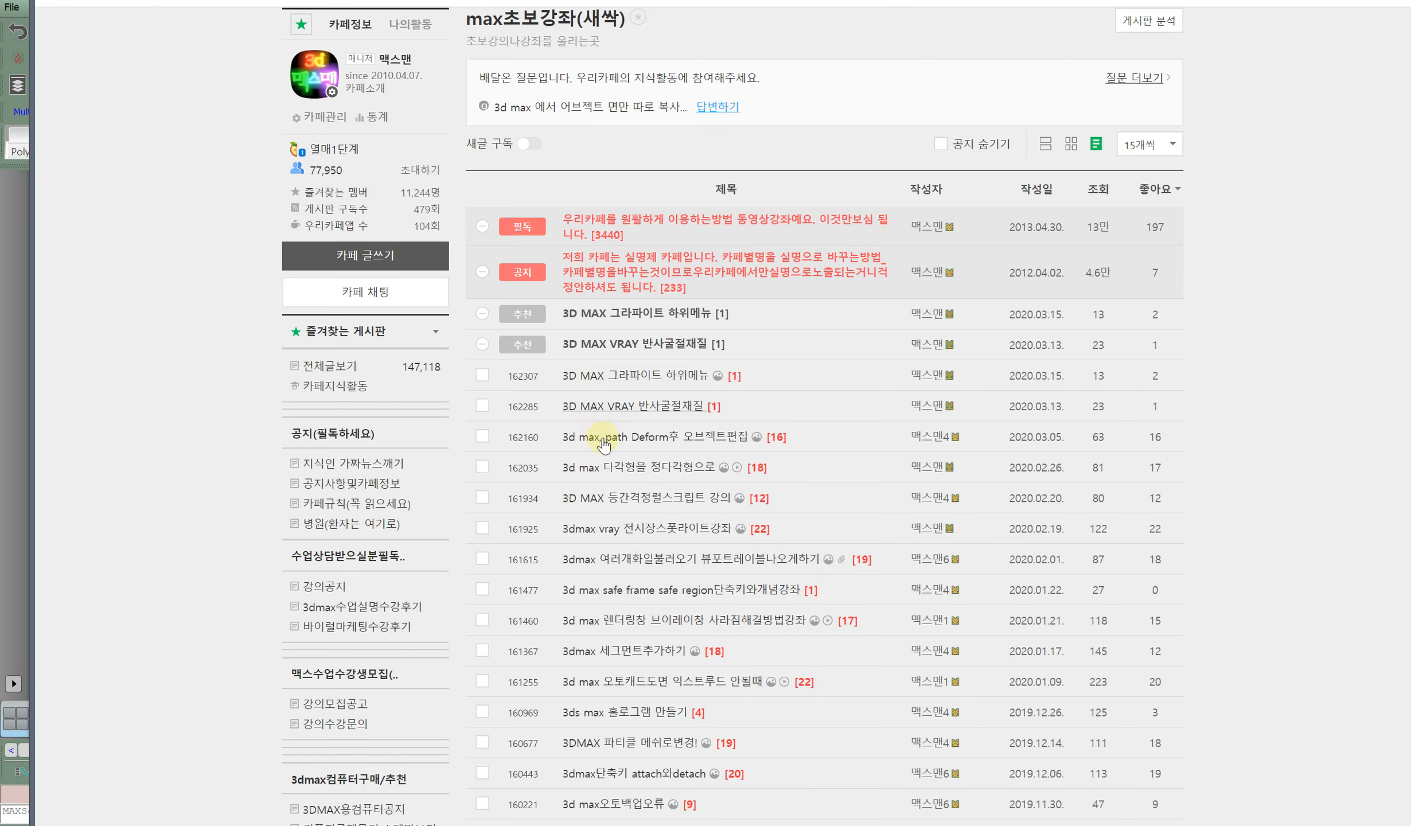
left_click(676, 467)
Examine the post's spherify, geopoly and loop tools methods for turning arbitrary polygons into regular ones.
scroll(708, 456, "down", 10)
scroll(724, 448, "up", 6)
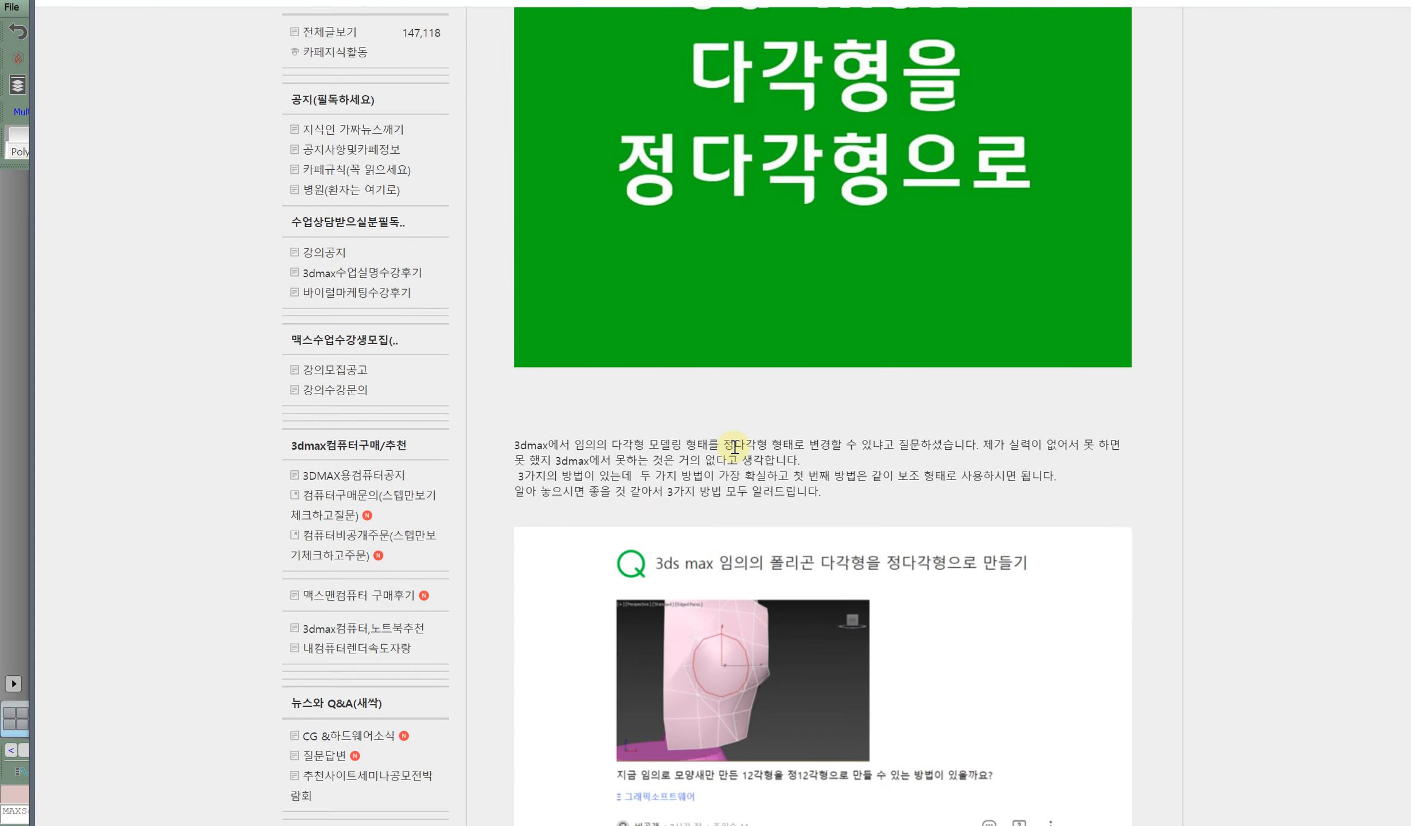
scroll(735, 451, "down", 8)
scroll(740, 450, "down", 7)
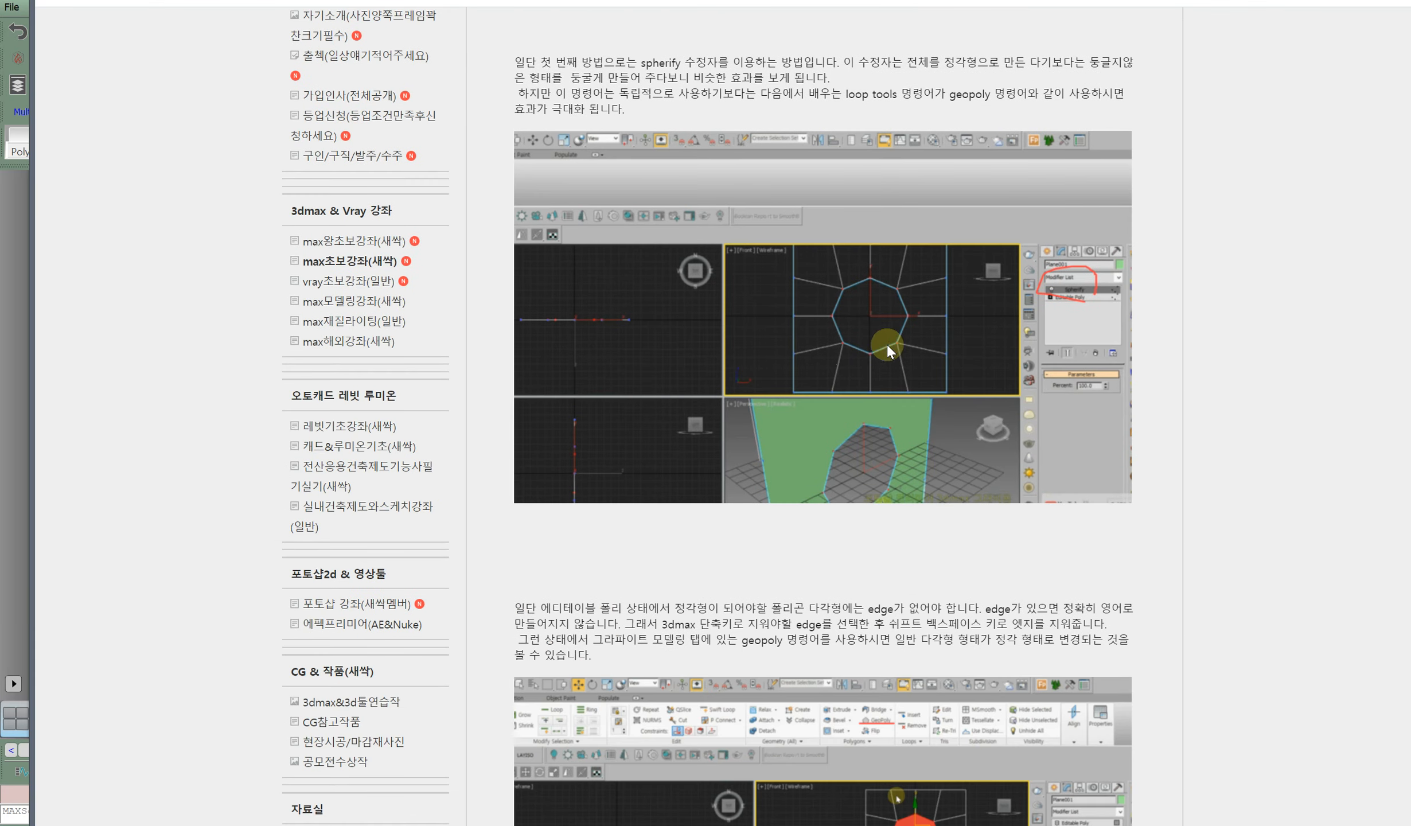
scroll(740, 450, "down", 7)
scroll(907, 450, "down", 20)
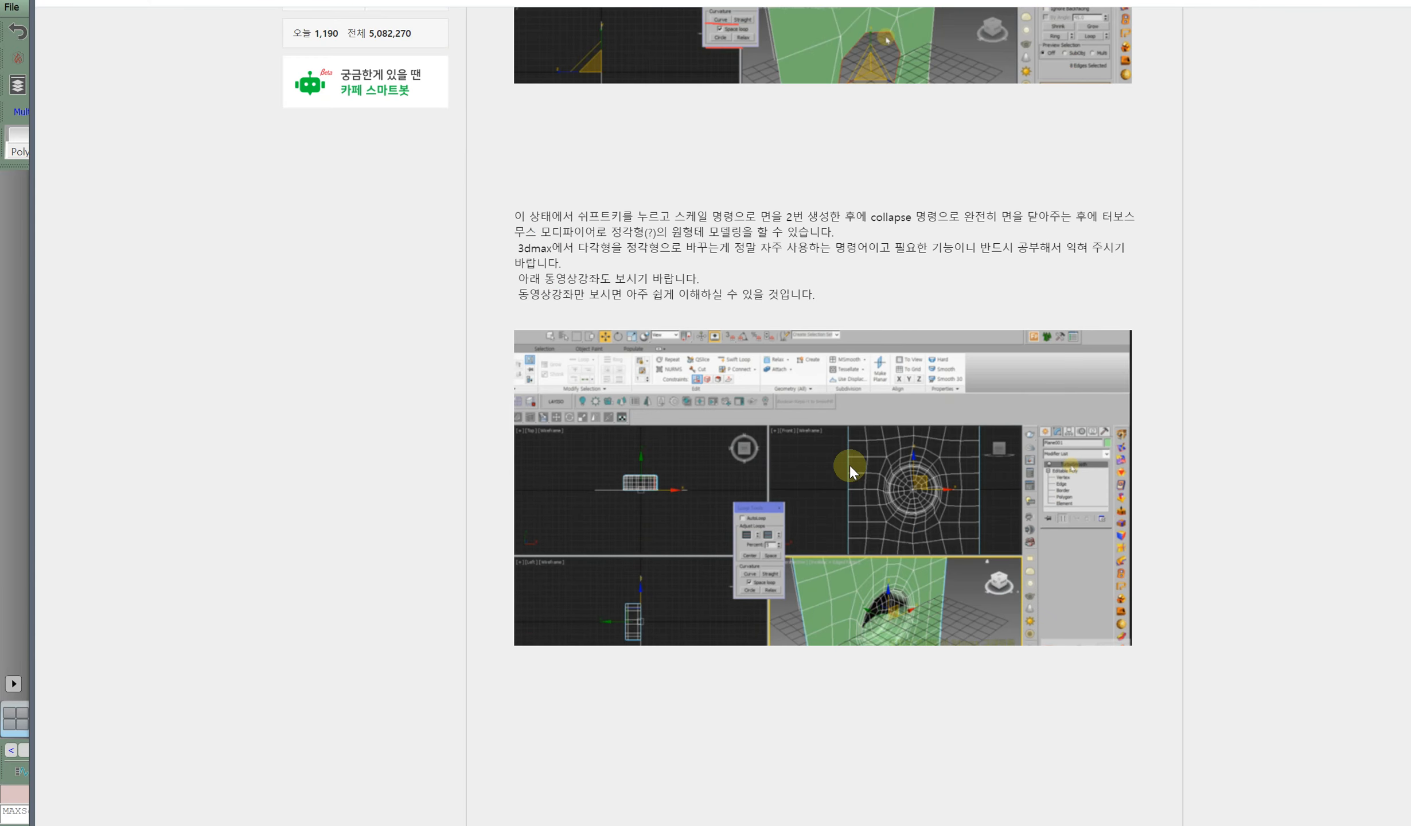
scroll(850, 465, "down", 4)
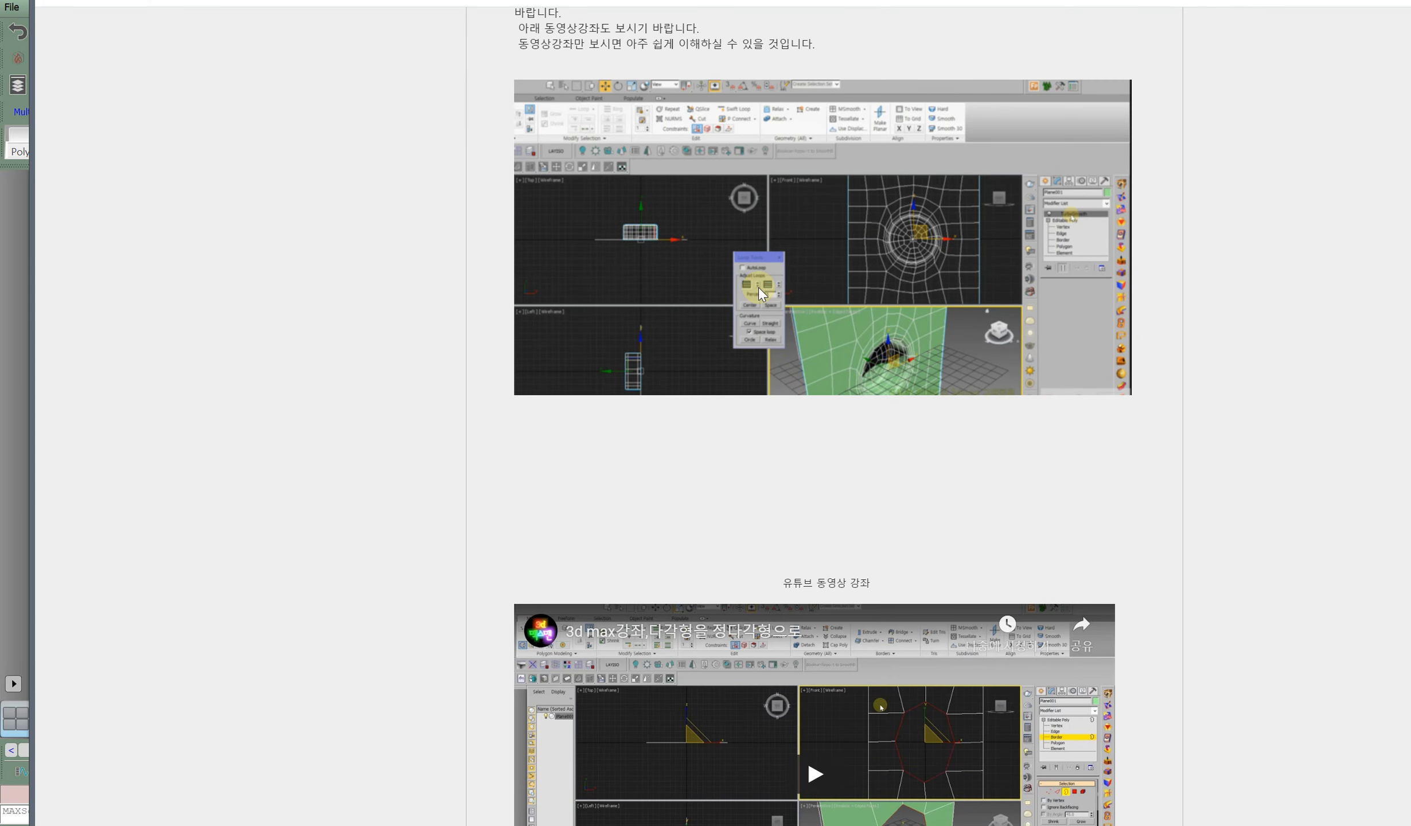
scroll(825, 416, "up", 18)
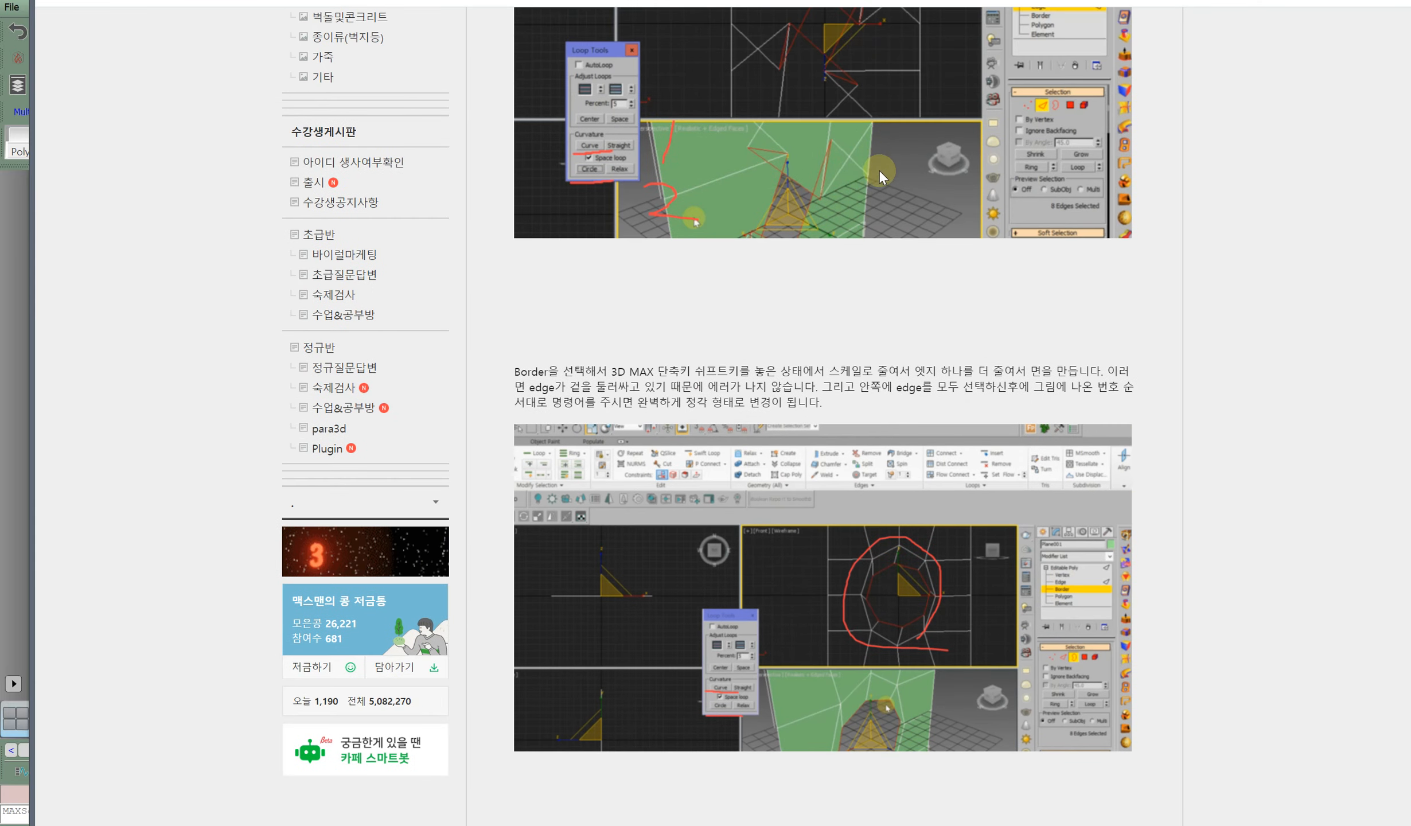
scroll(755, 244, "up", 12)
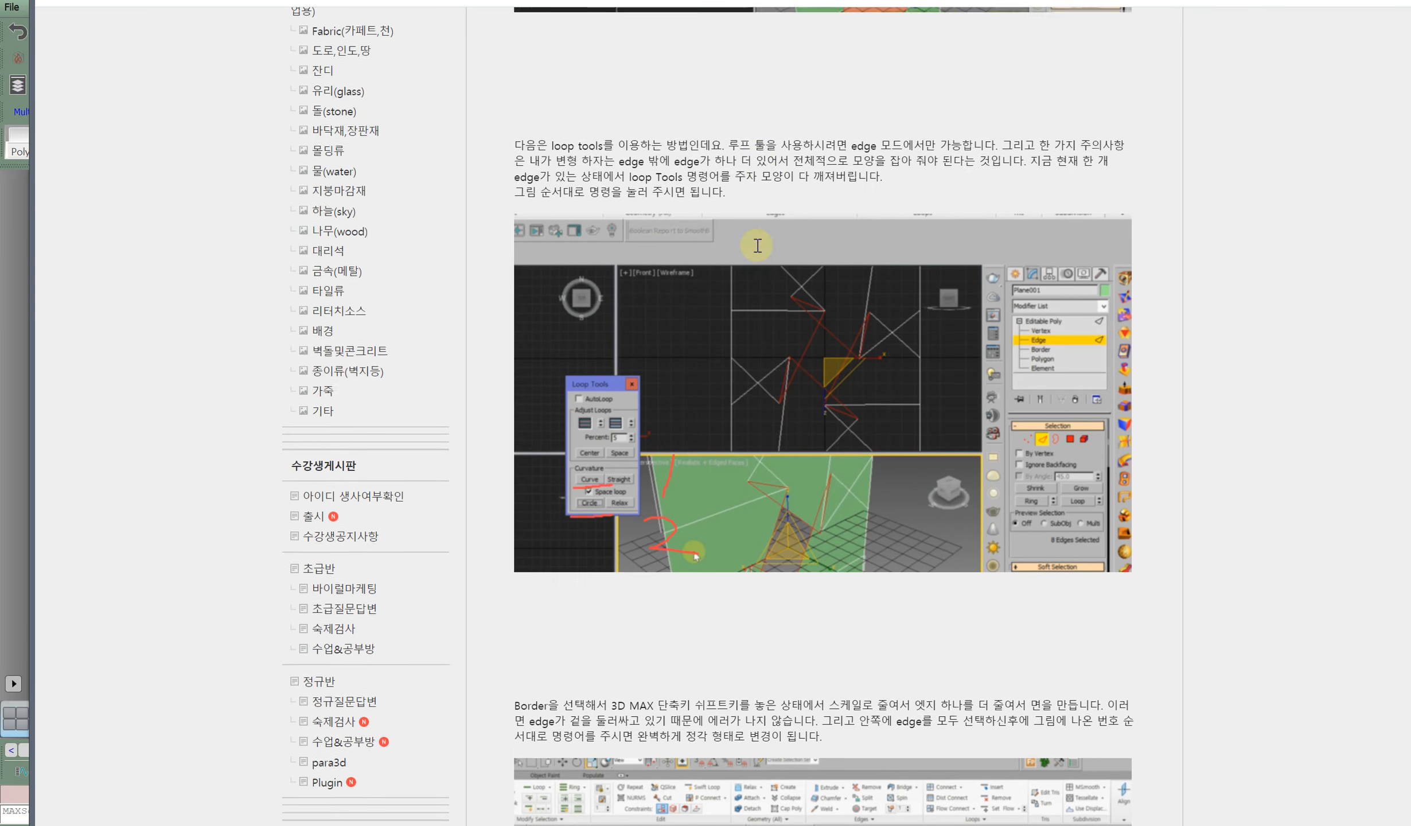
scroll(755, 246, "up", 2)
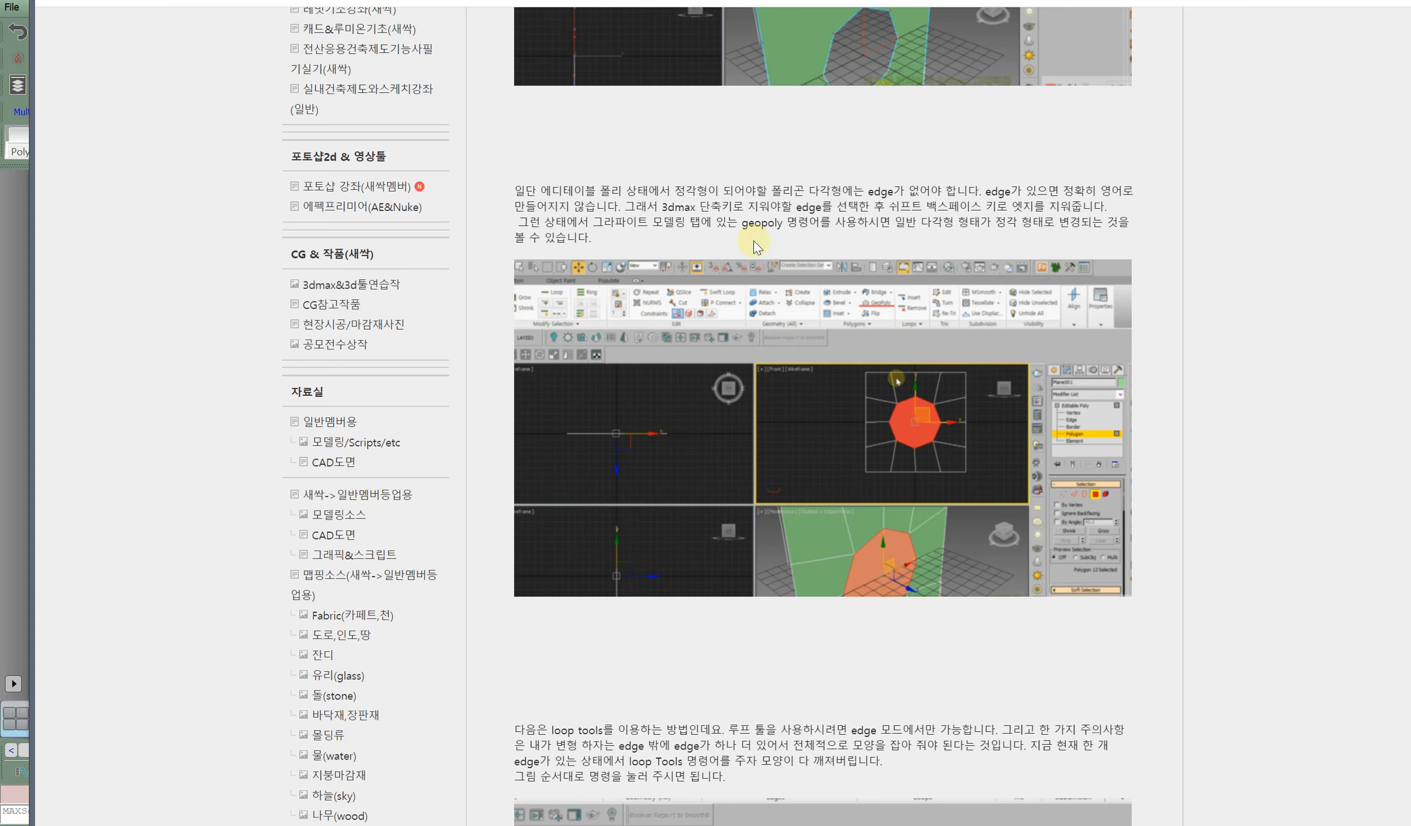
scroll(754, 242, "up", 7)
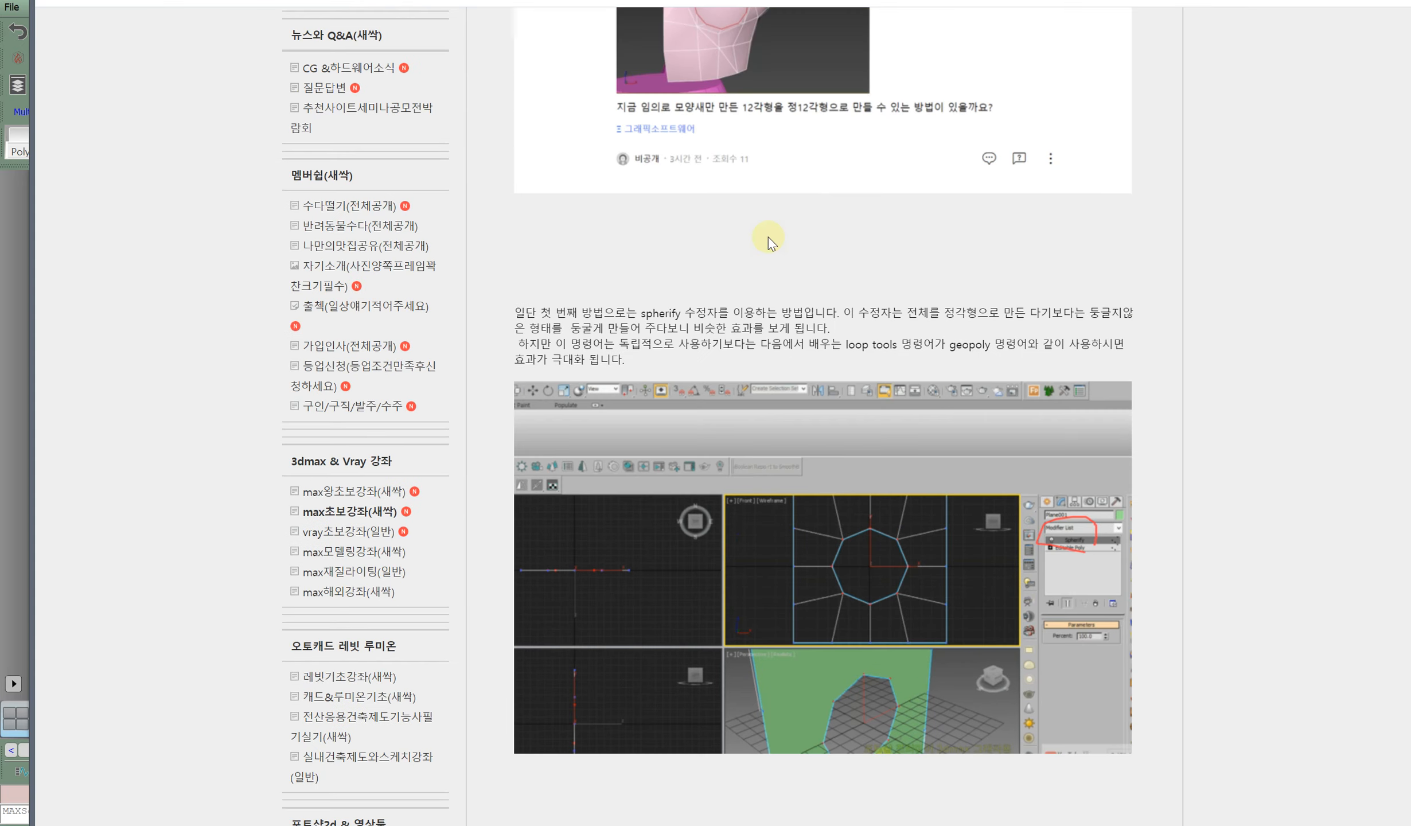
scroll(755, 248, "up", 20)
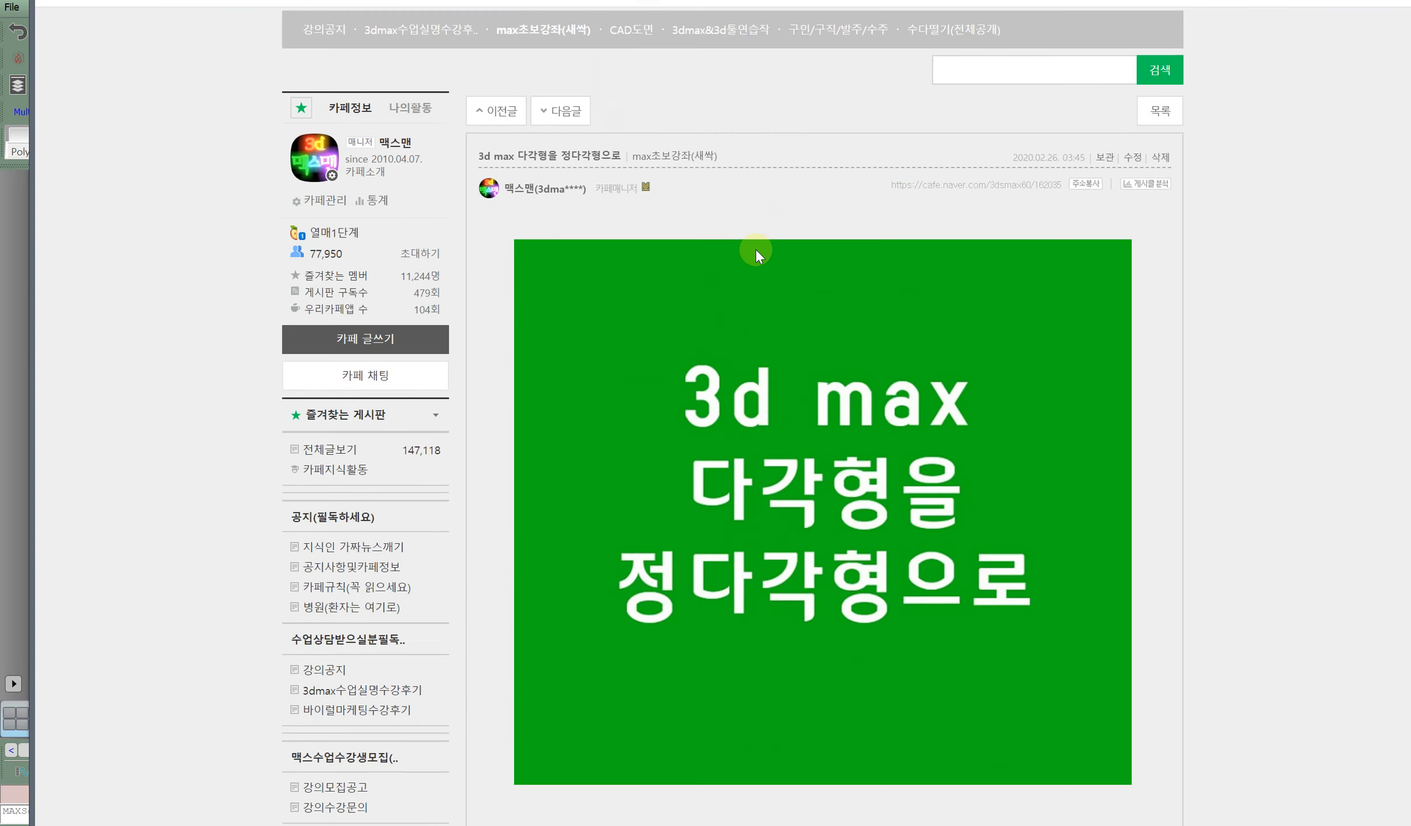
Search the cafe's posts for "구멍".
left_click(1048, 324)
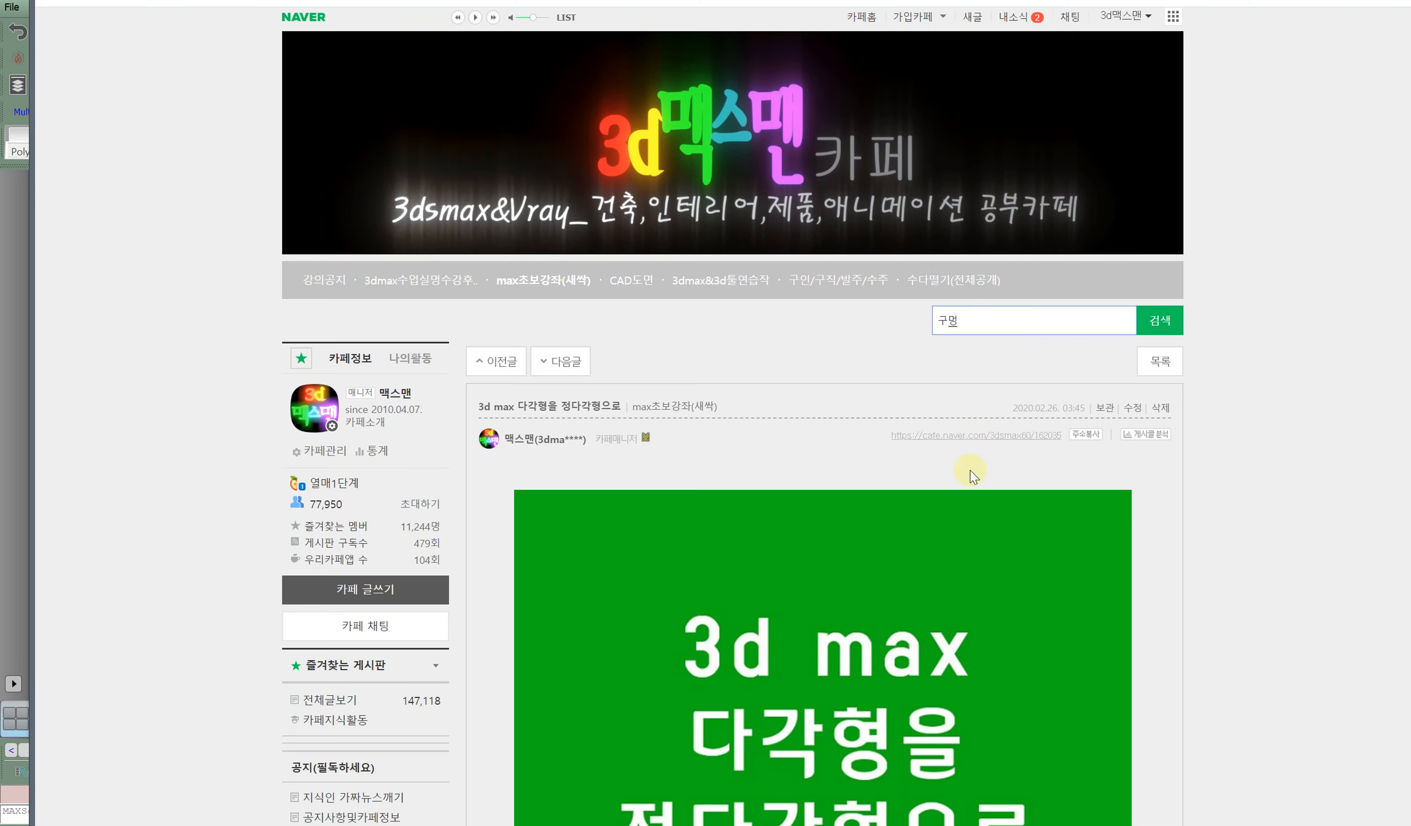
scroll(970, 469, "down", 15)
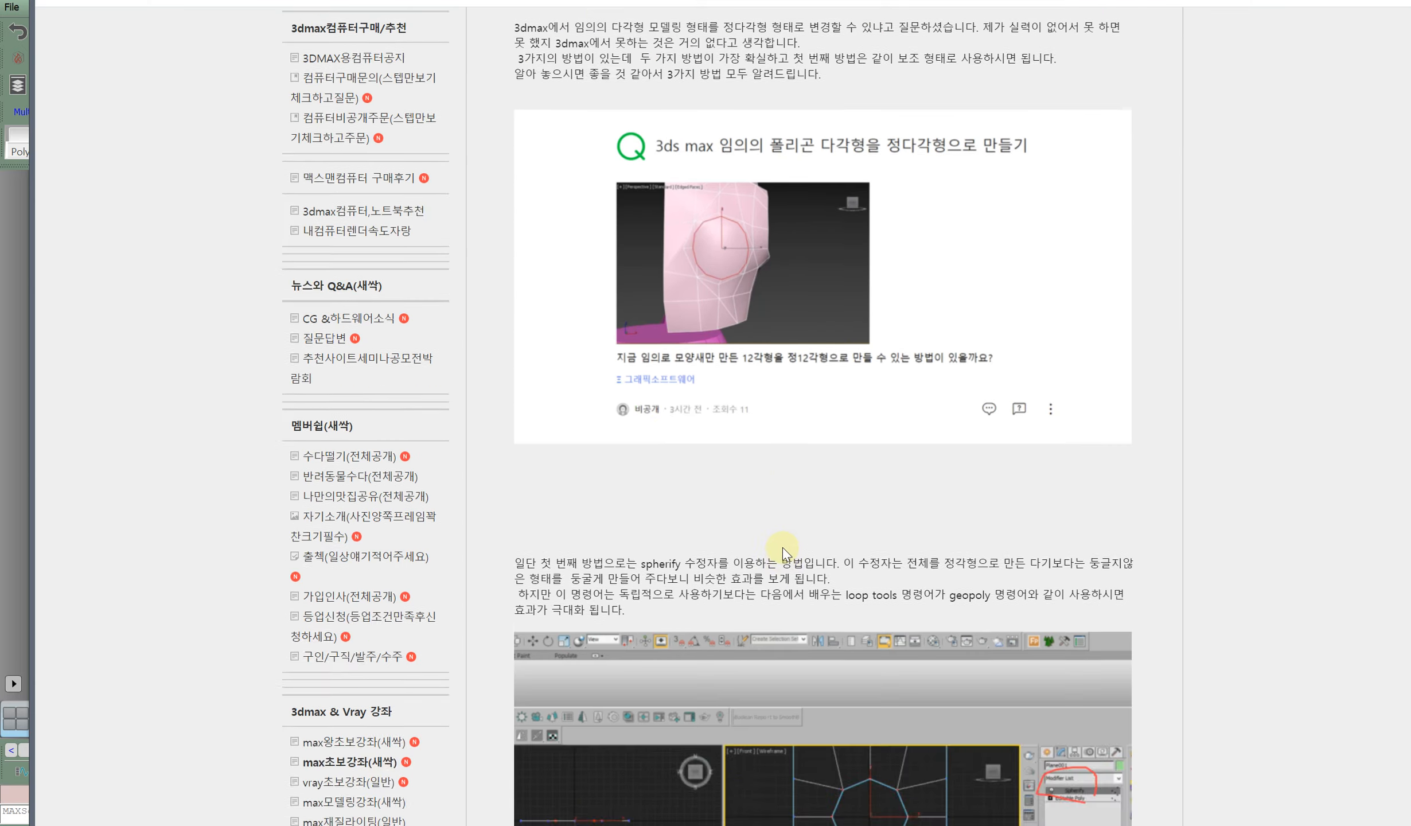
scroll(785, 545, "down", 10)
scroll(787, 544, "up", 11)
scroll(790, 545, "up", 15)
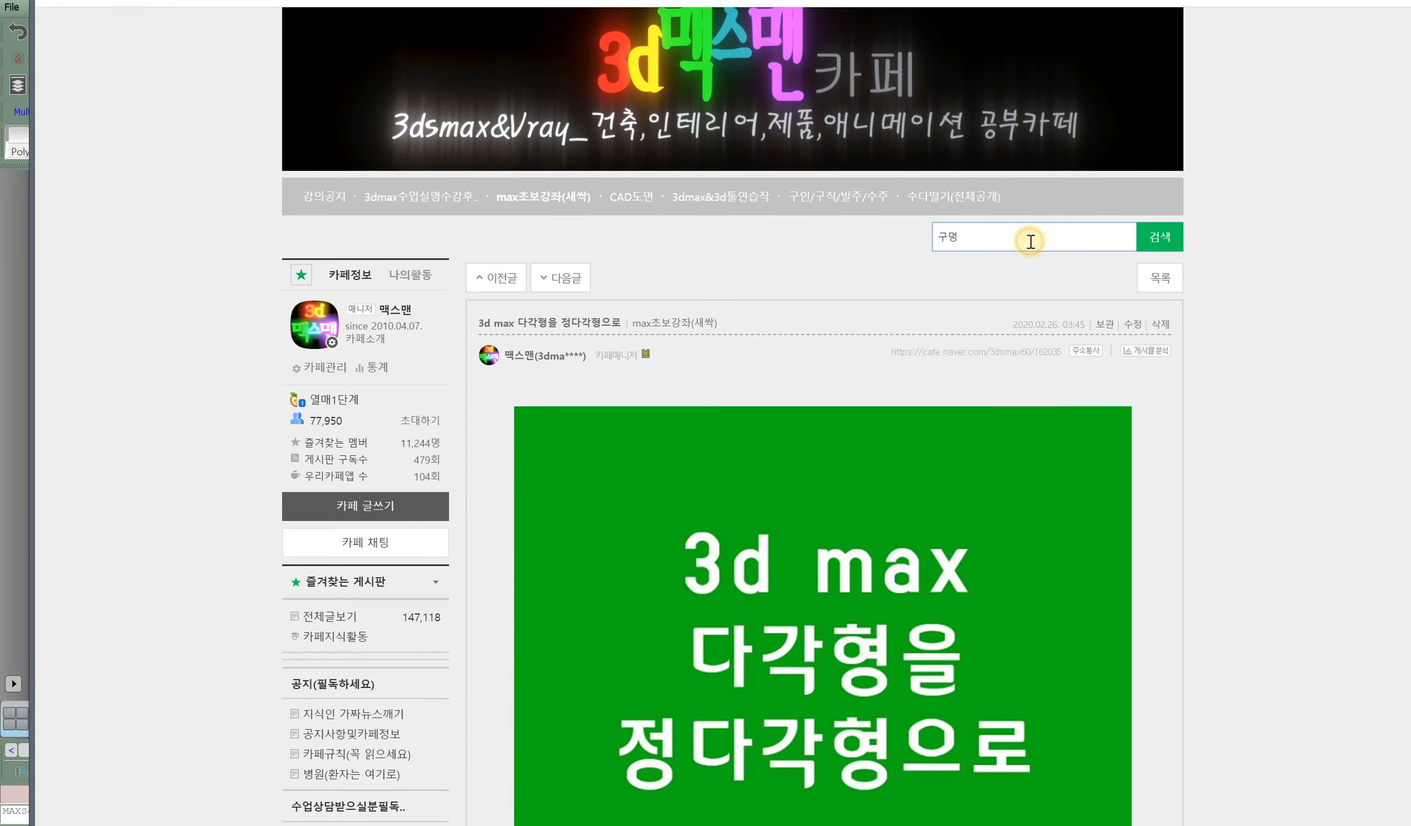
key("Return")
scroll(1021, 247, "down", 4)
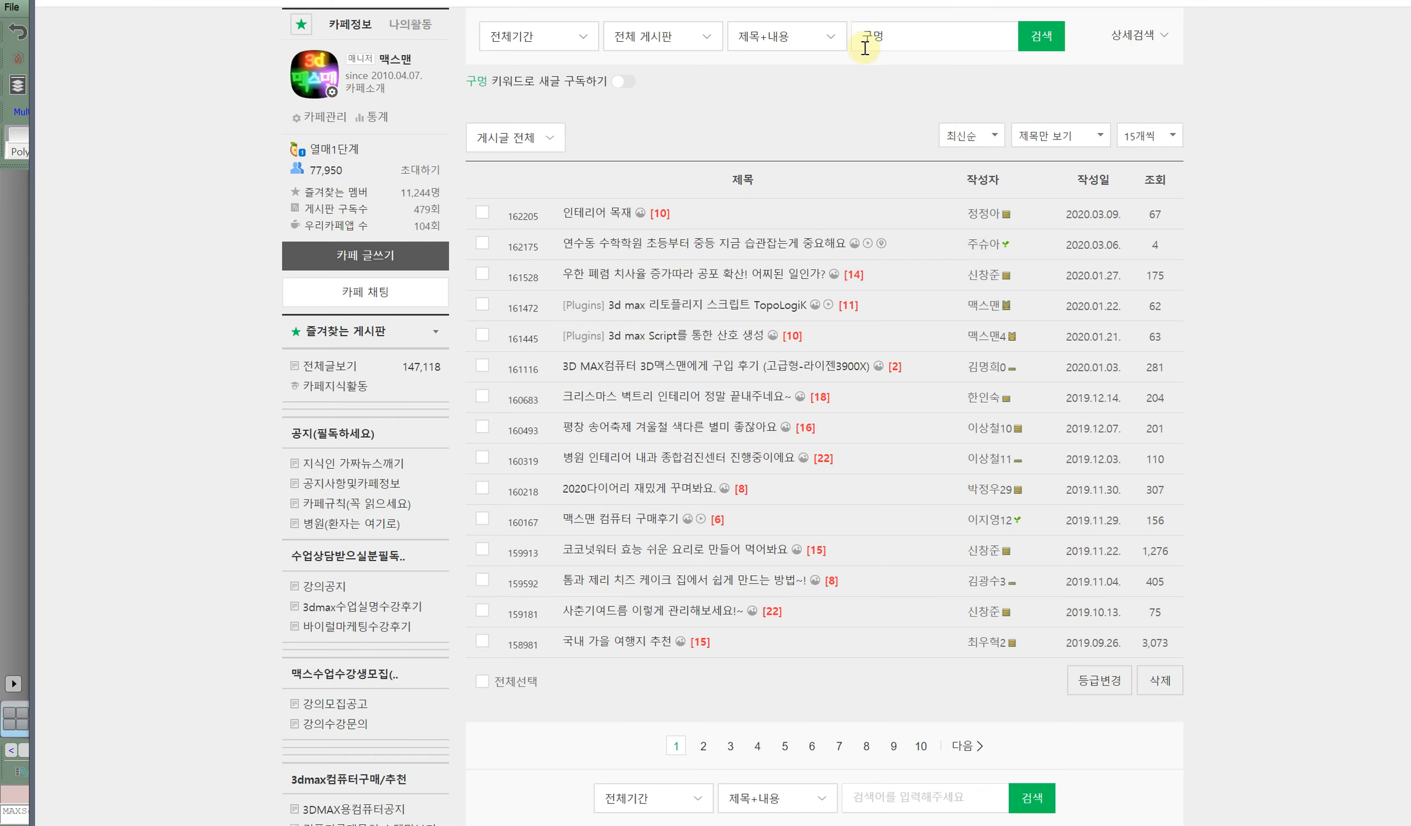
Restrict the "구멍" search to post titles only (제목만) and look through the matching posts.
left_click(835, 37)
left_click(785, 99)
scroll(1042, 57, "up", 2)
left_click(1043, 135)
scroll(918, 218, "down", 2)
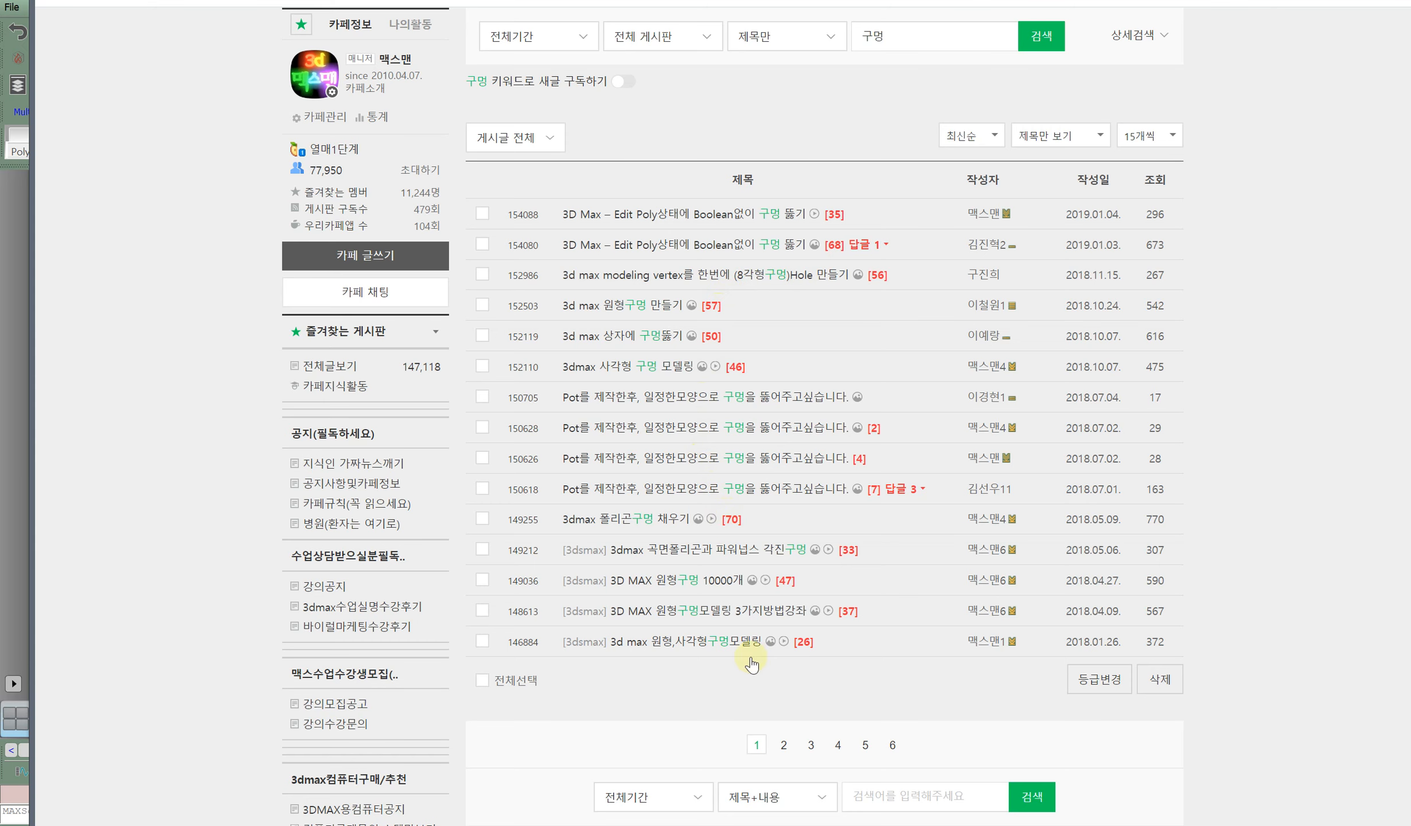
Open the second page of the title-only "구멍" search results.
left_click(783, 747)
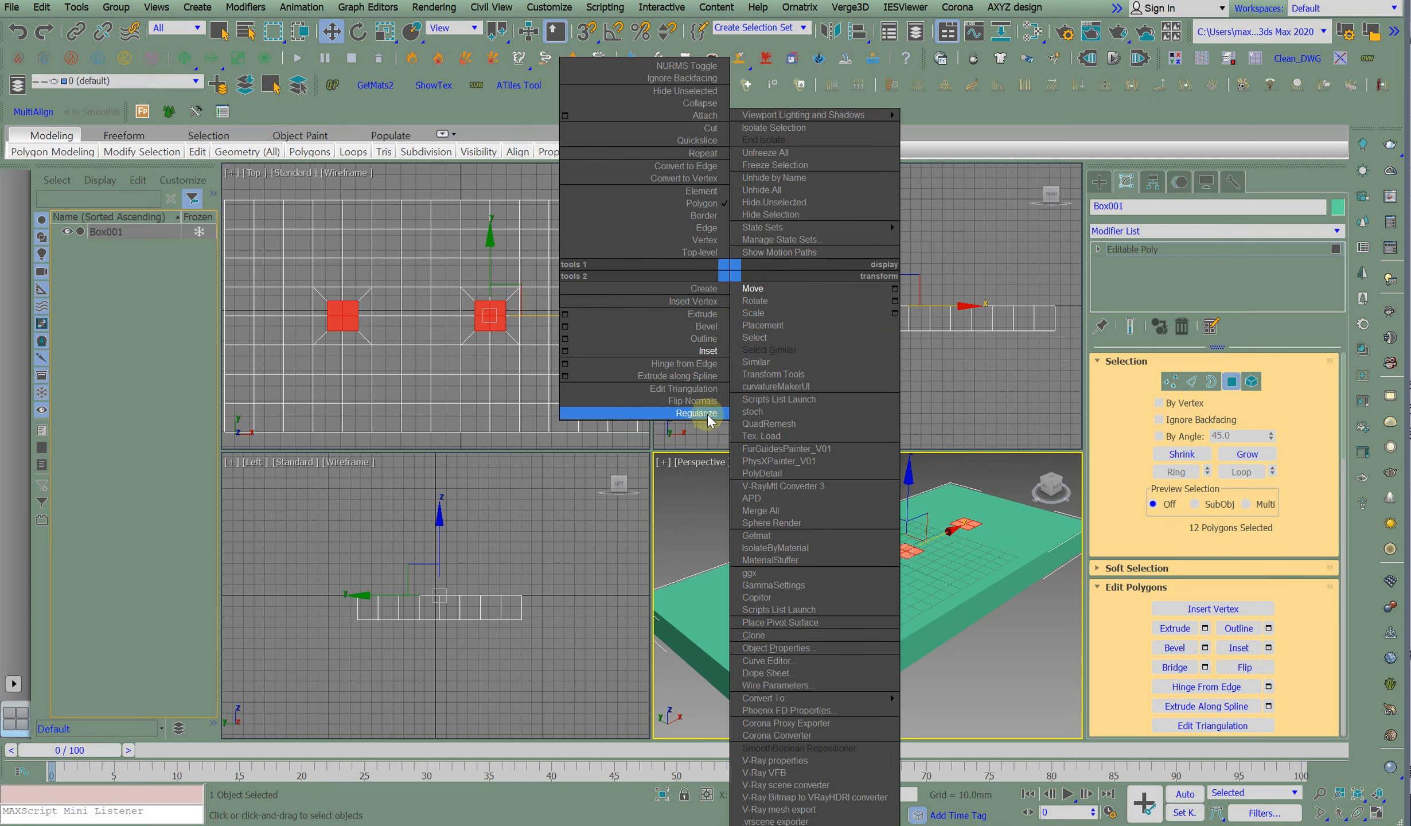
Switch back to 3ds Max and regularize the three selected square polygon groups on the box's top face into octagons.
left_click(678, 466)
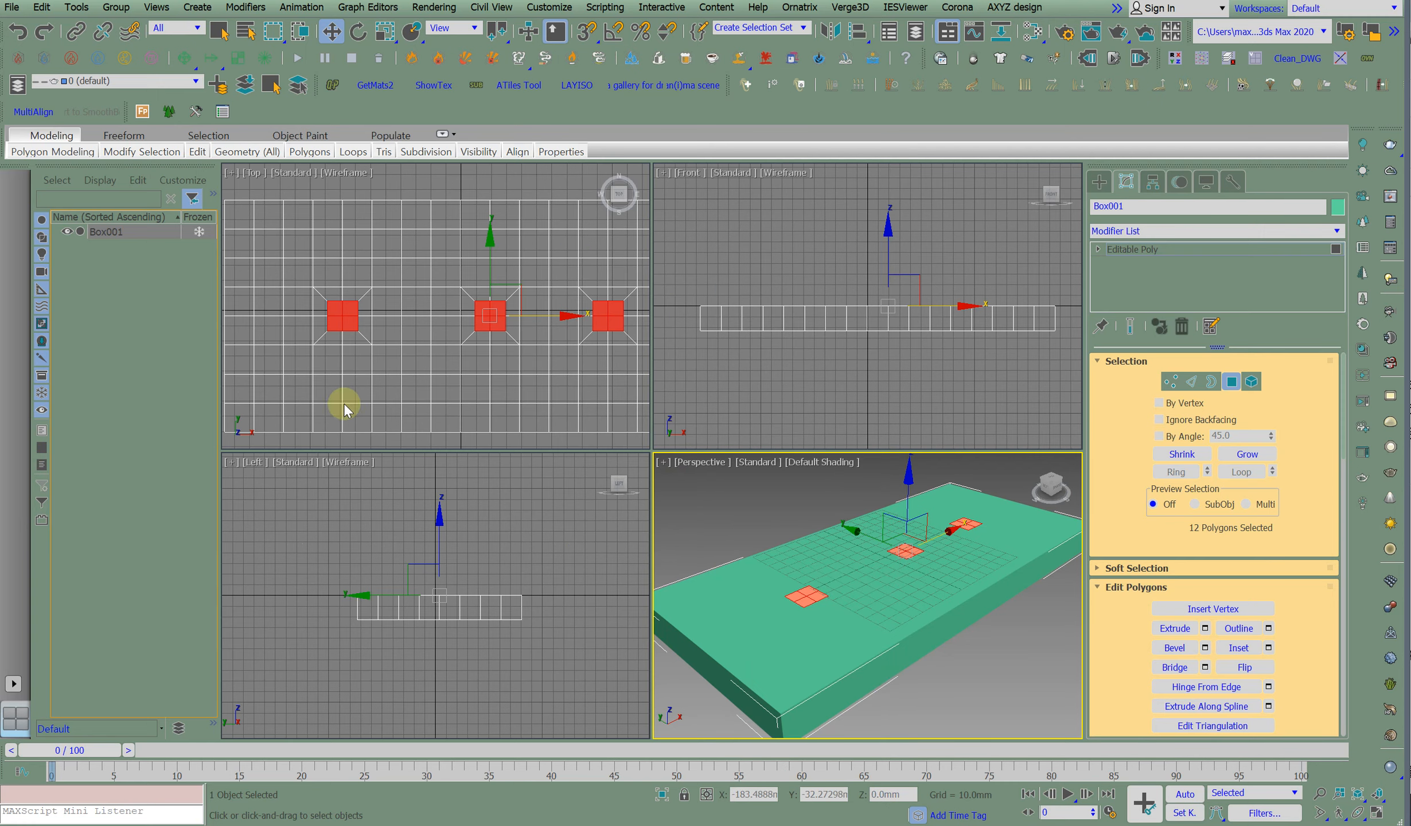
scroll(341, 320, "up", 2)
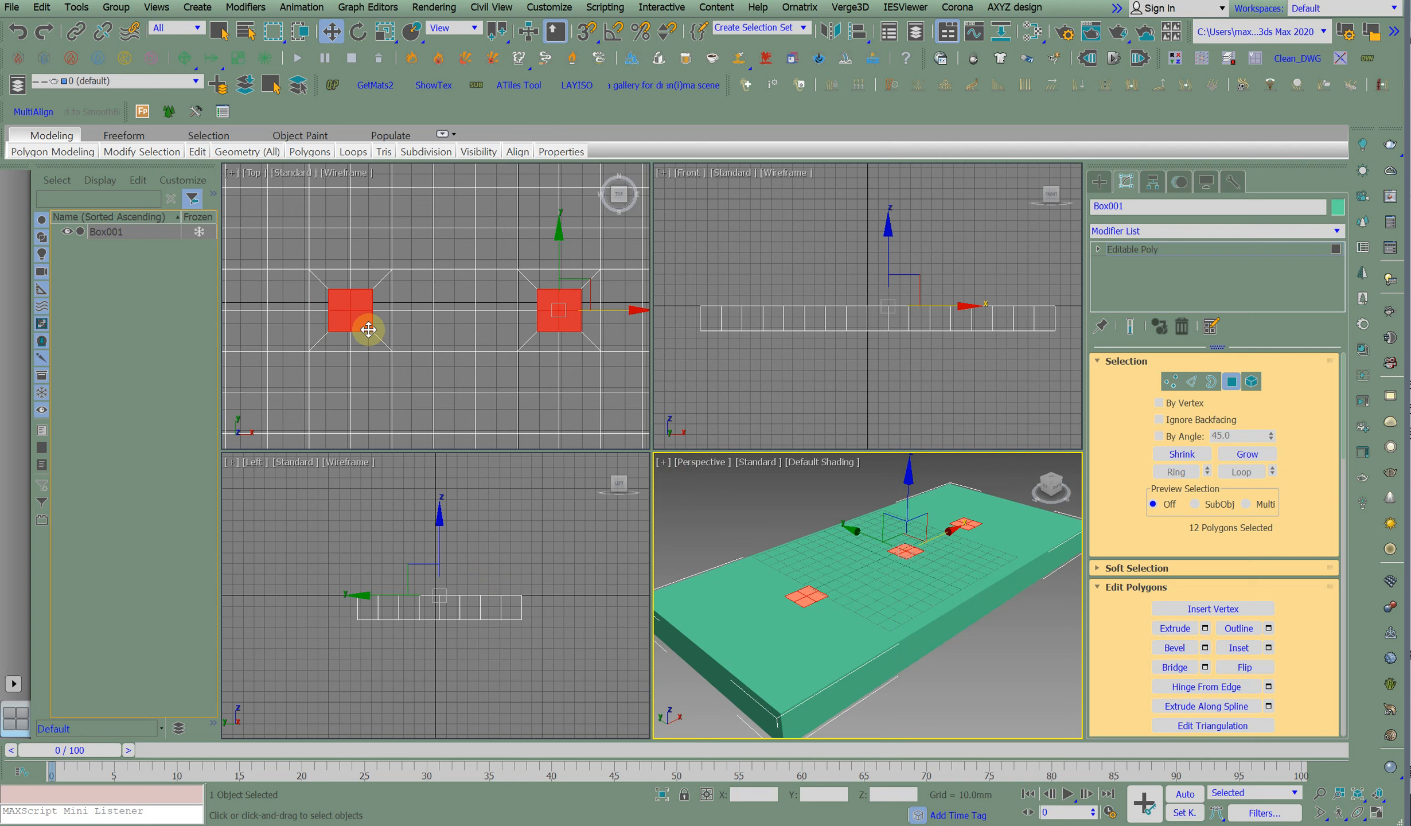
scroll(358, 309, "up", 3)
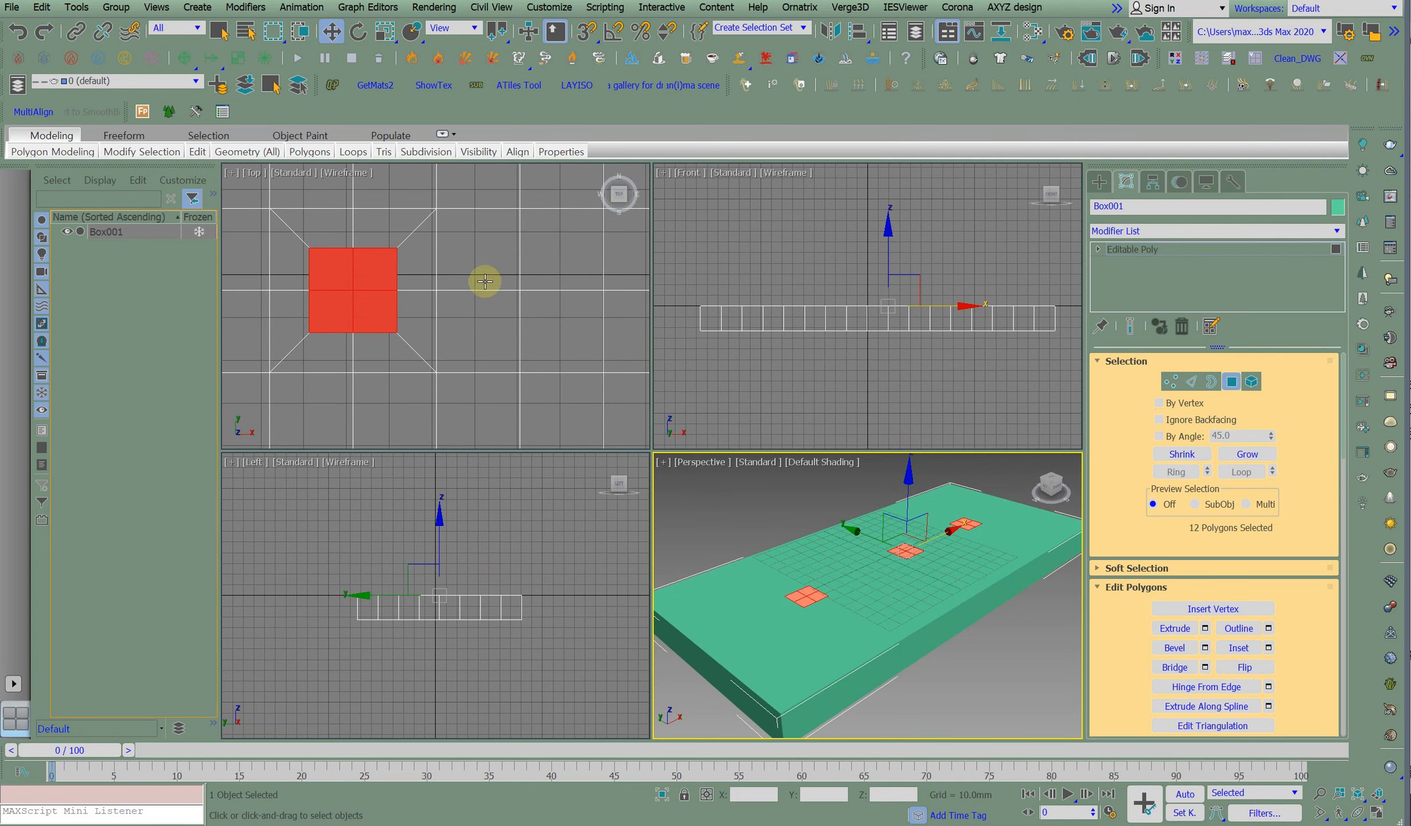
scroll(378, 296, "down", 3)
middle_click_drag(441, 322, 366, 339)
scroll(380, 326, "down", 3)
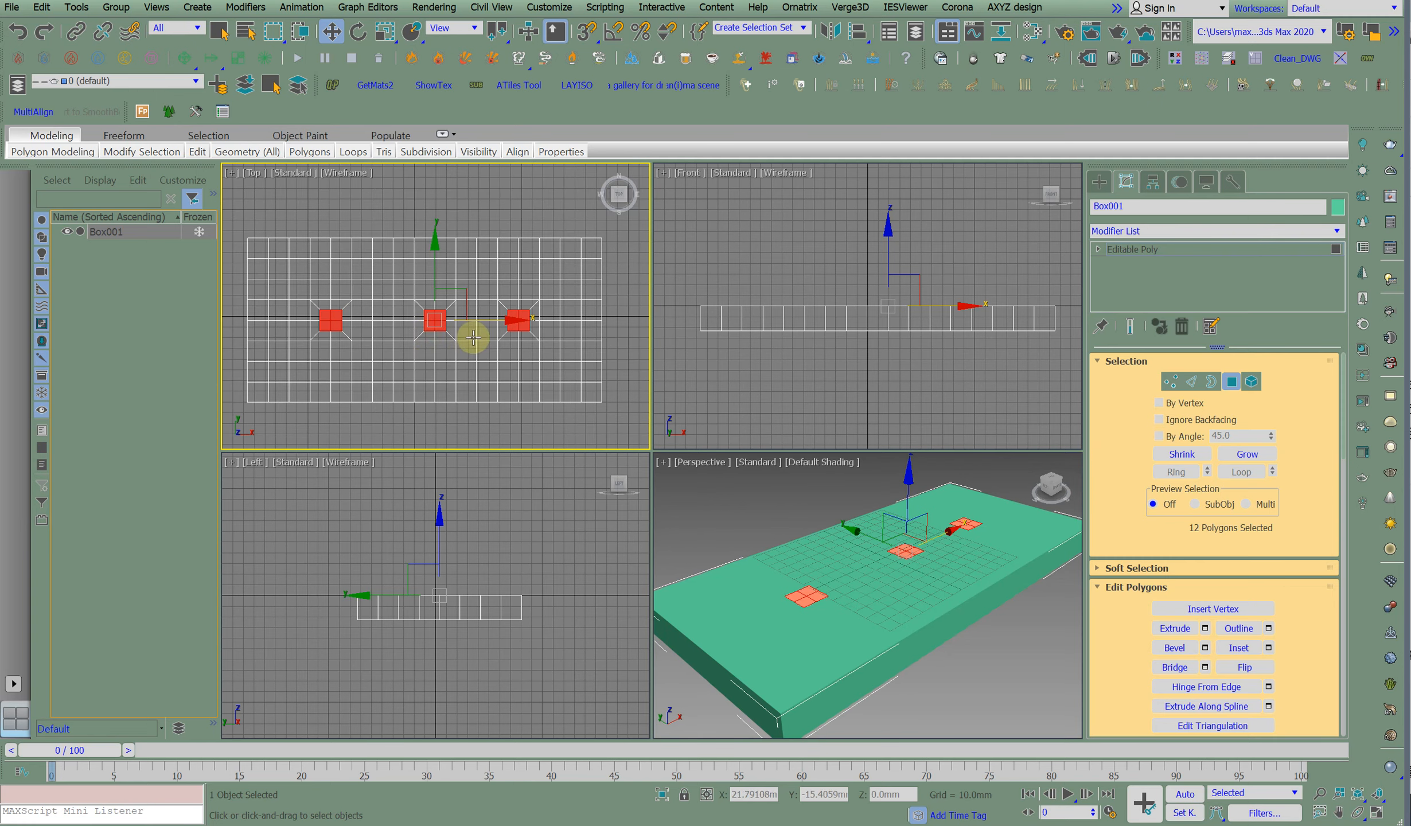
scroll(536, 323, "up", 5)
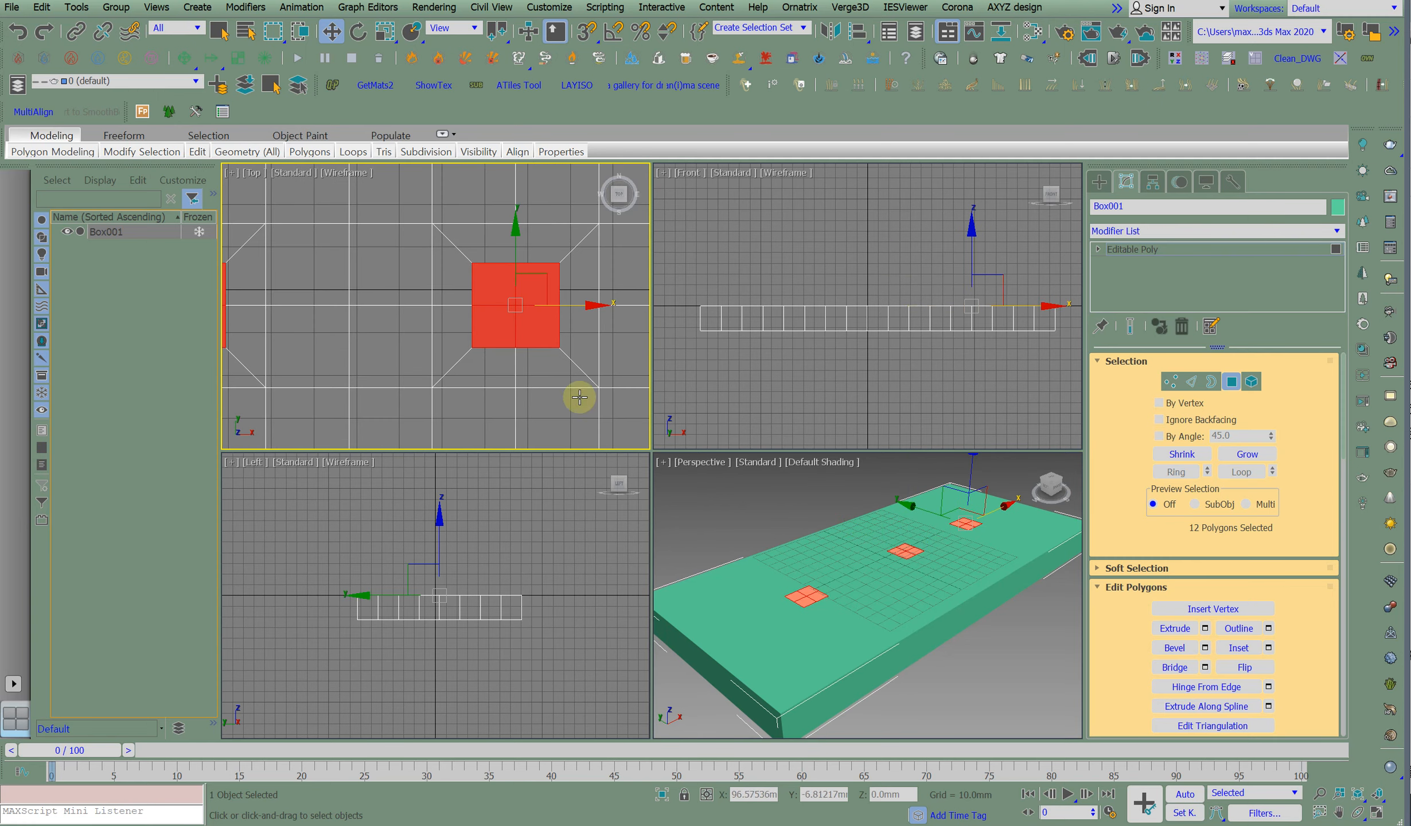
scroll(847, 584, "up", 4)
right_click(810, 590)
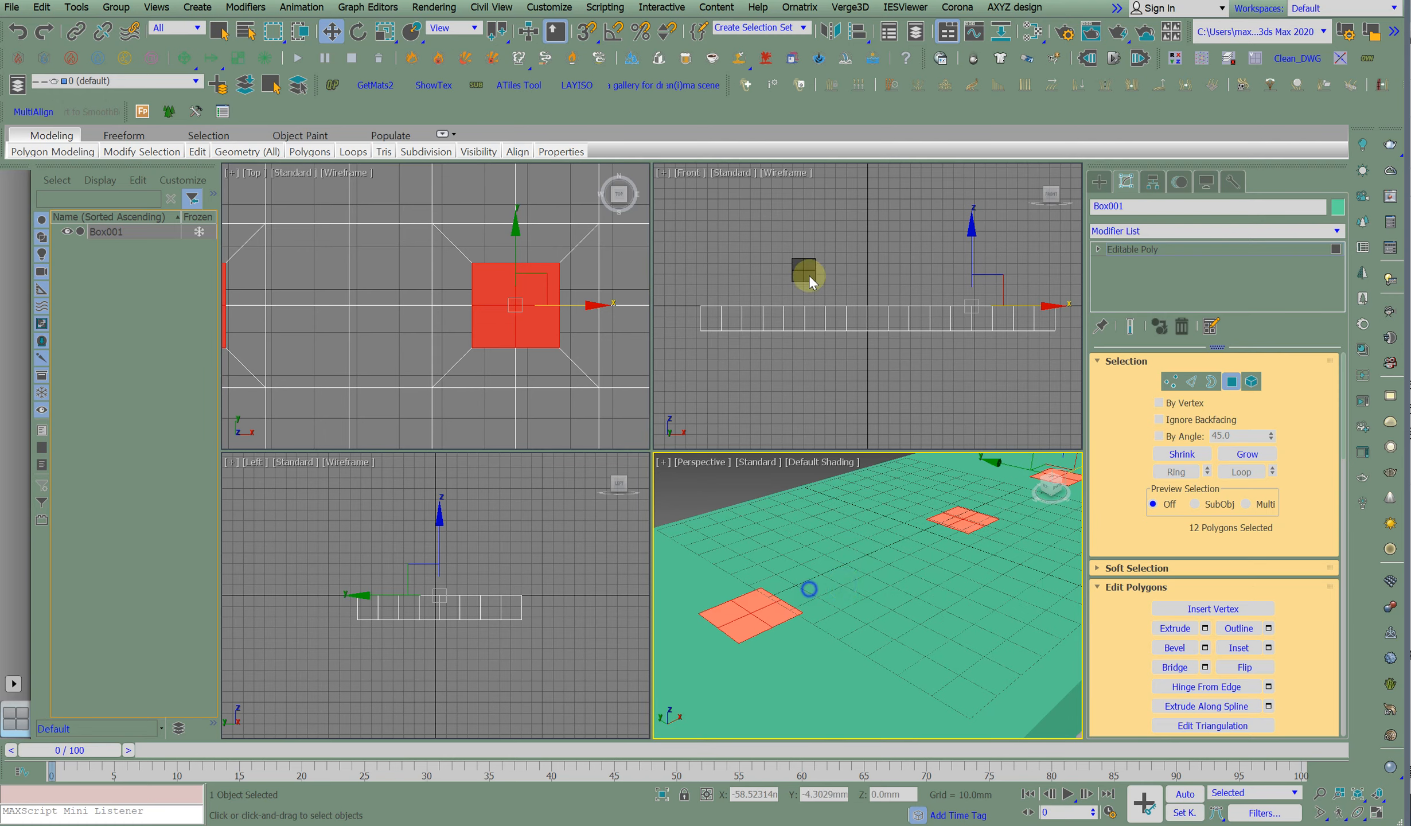
left_click(769, 413)
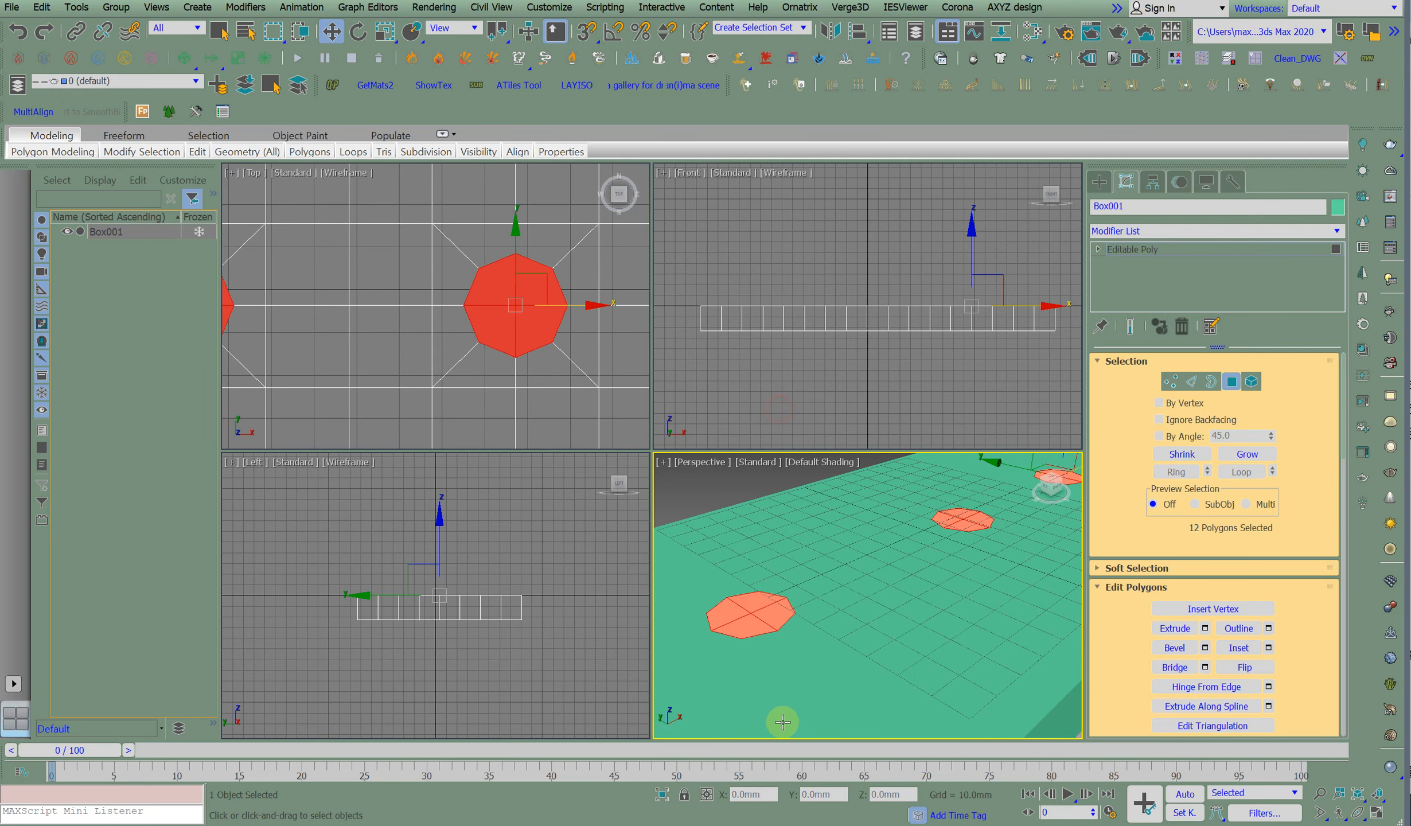
Display edged faces in the Perspective view and bevel the three selected octagons slightly inward.
scroll(987, 540, "down", 3)
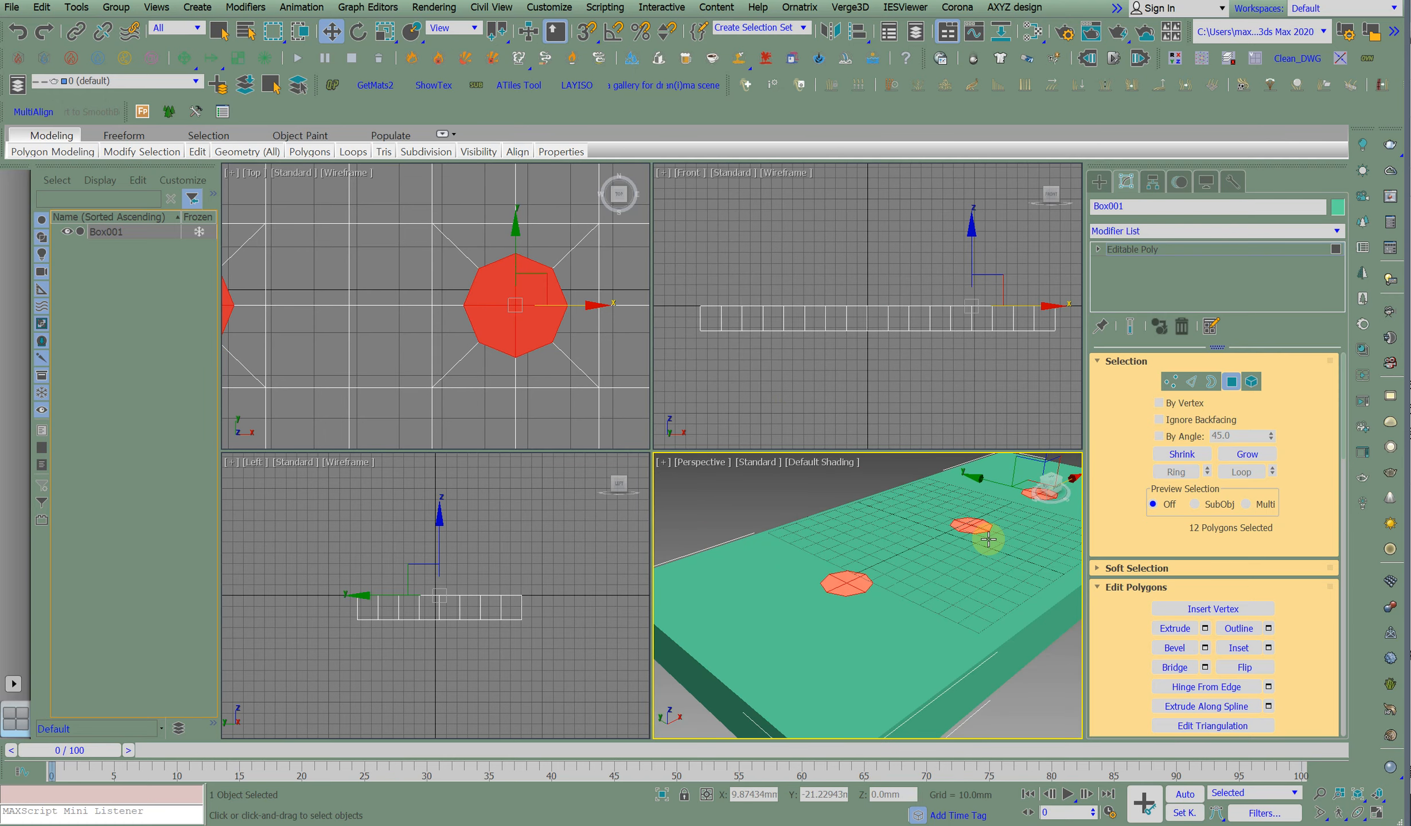
key("F4")
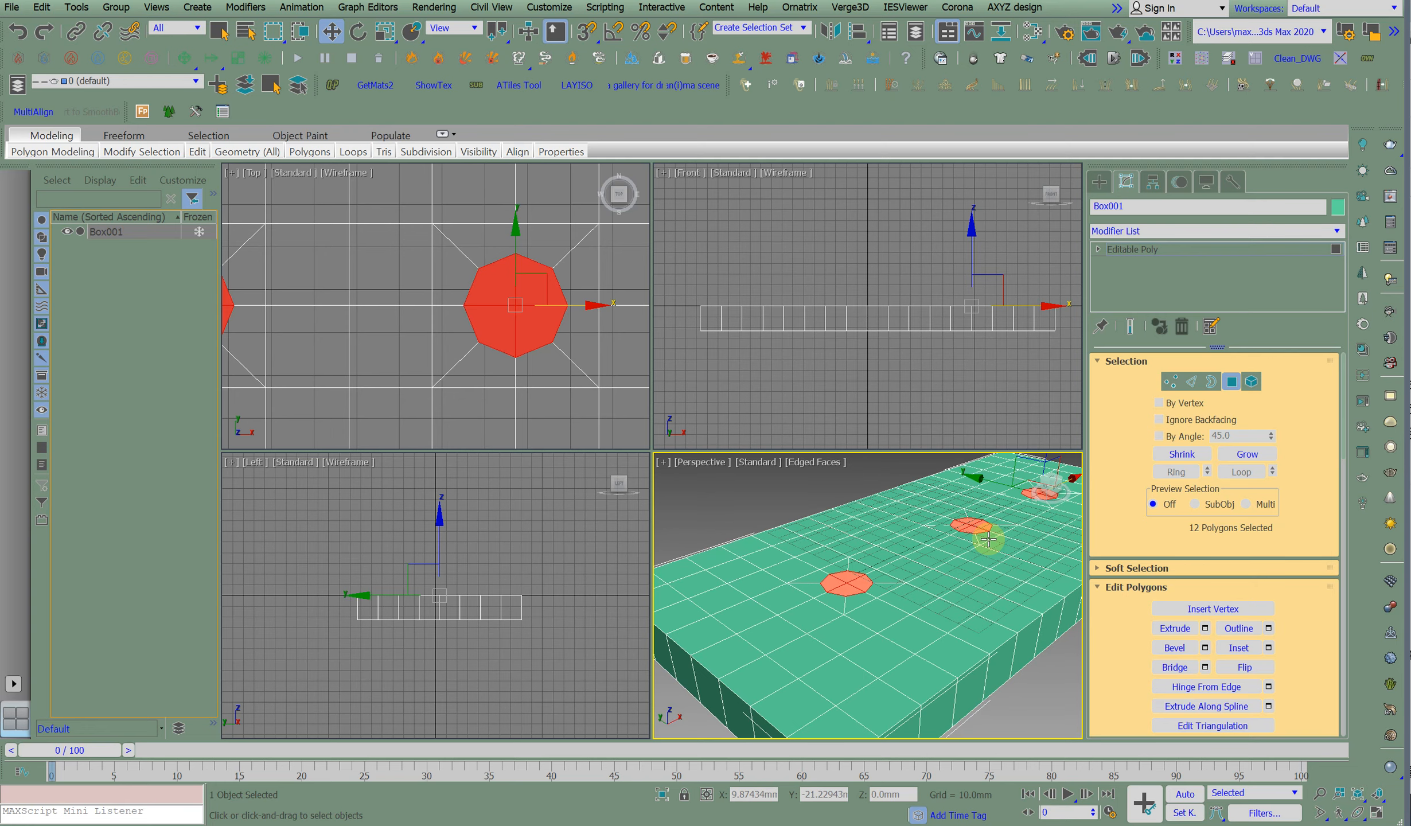
middle_click_drag(968, 528, 867, 554)
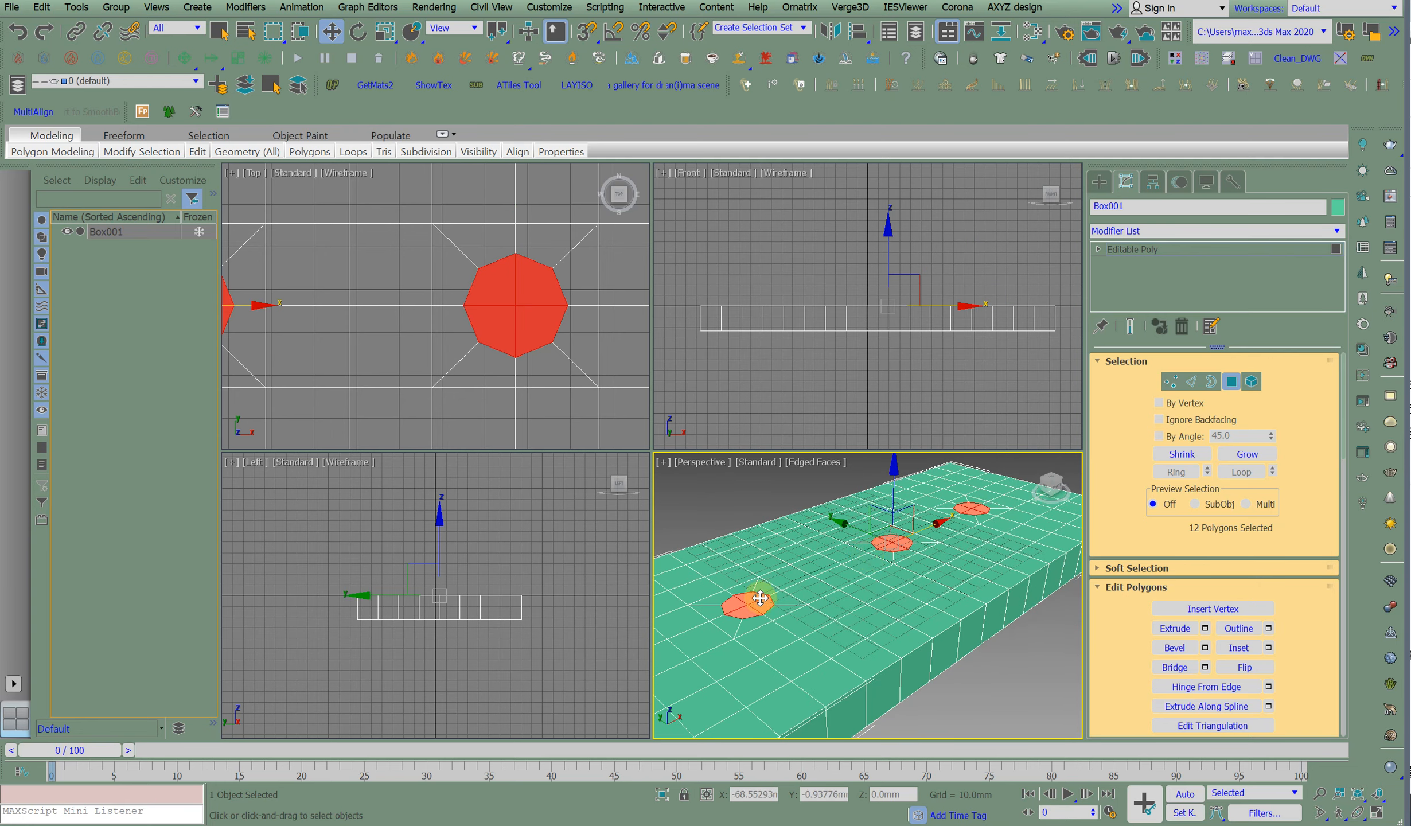
right_click(756, 275)
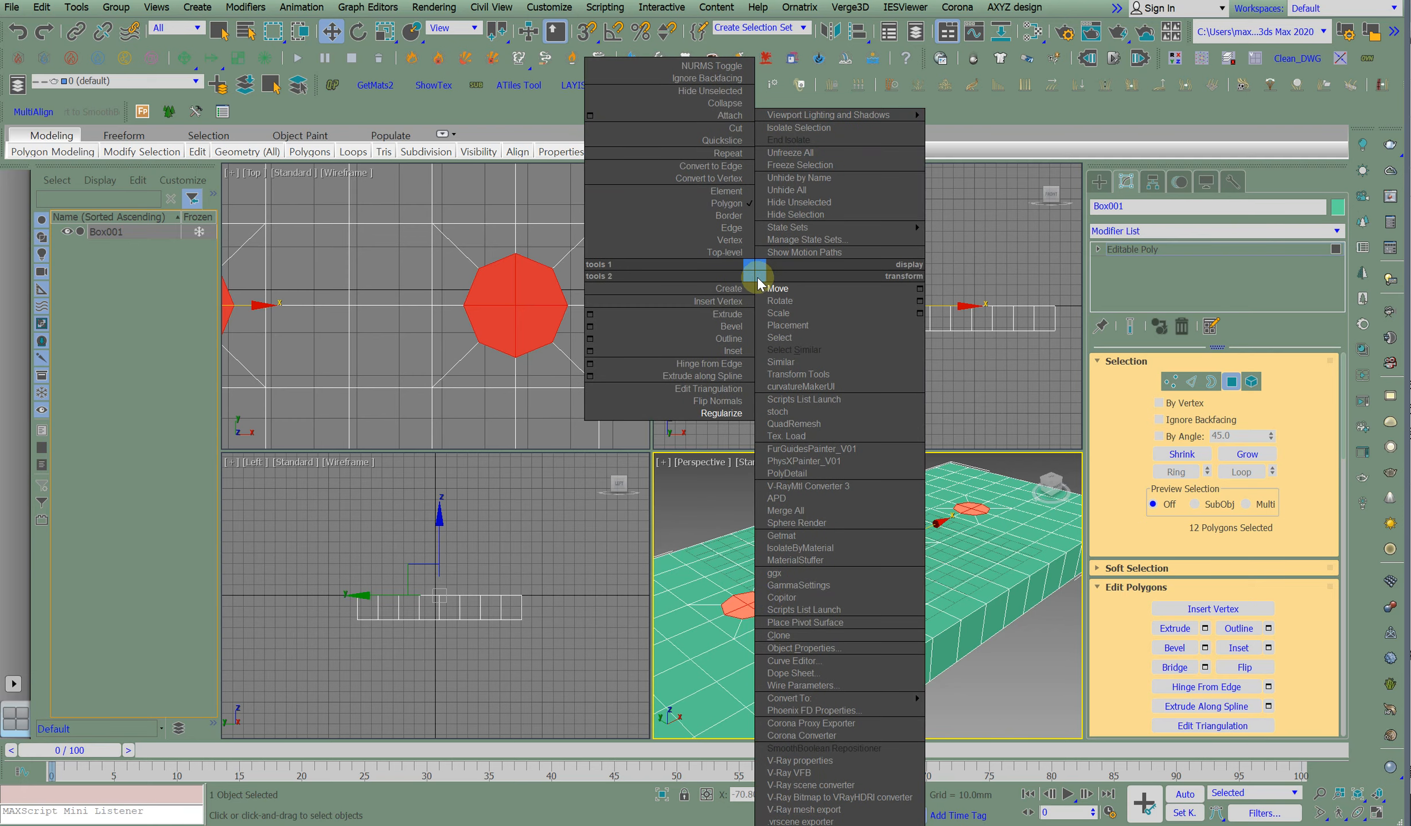
left_click(740, 335)
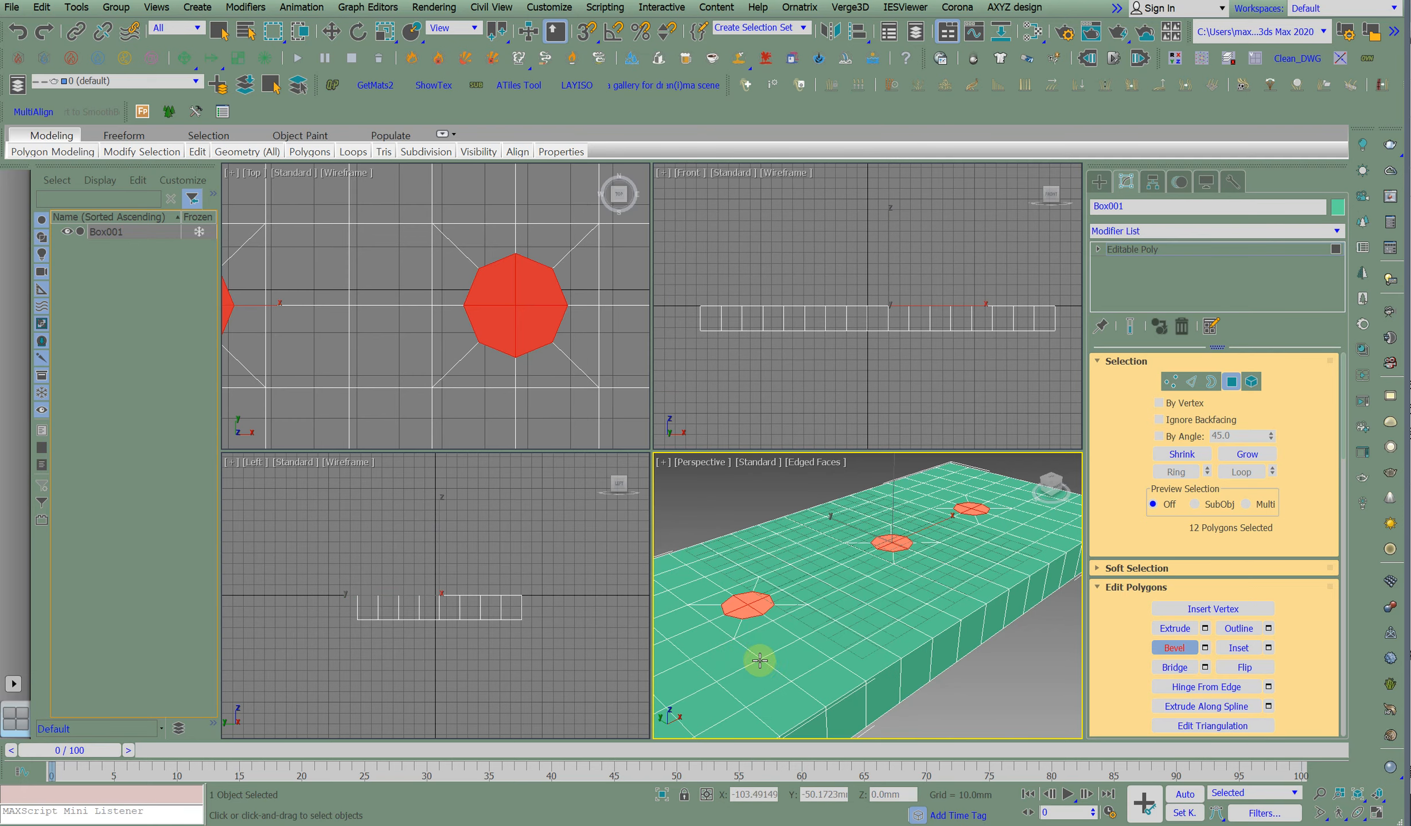
scroll(760, 659, "up", 3)
left_click_drag(747, 554, 747, 557)
left_click(747, 557)
key("w")
Extrude the three octagons down into the box, apply MSmooth to the recessed floors and leave polygon editing.
right_click(739, 270)
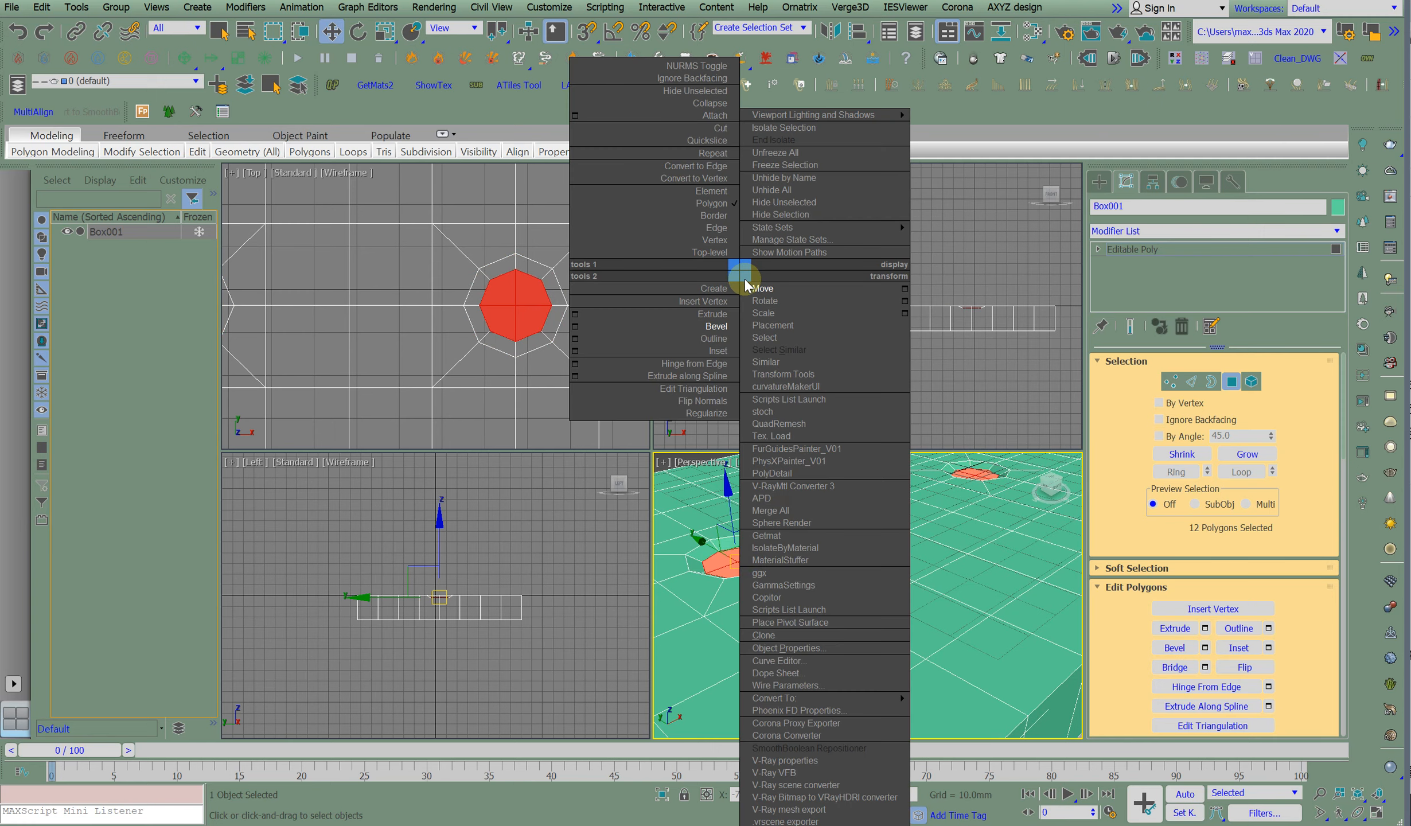
left_click(714, 314)
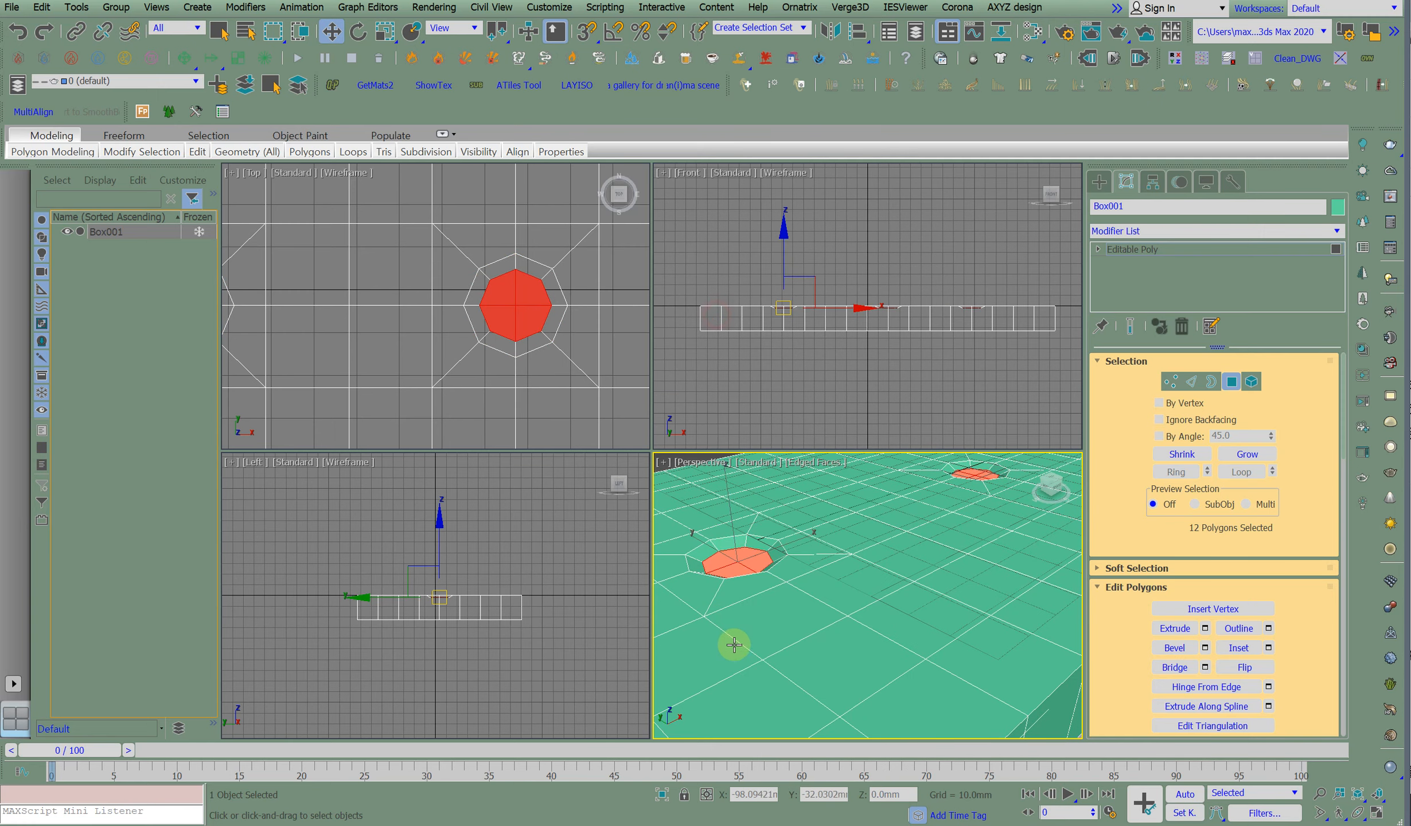
left_click_drag(743, 559, 788, 580)
scroll(804, 598, "down", 4)
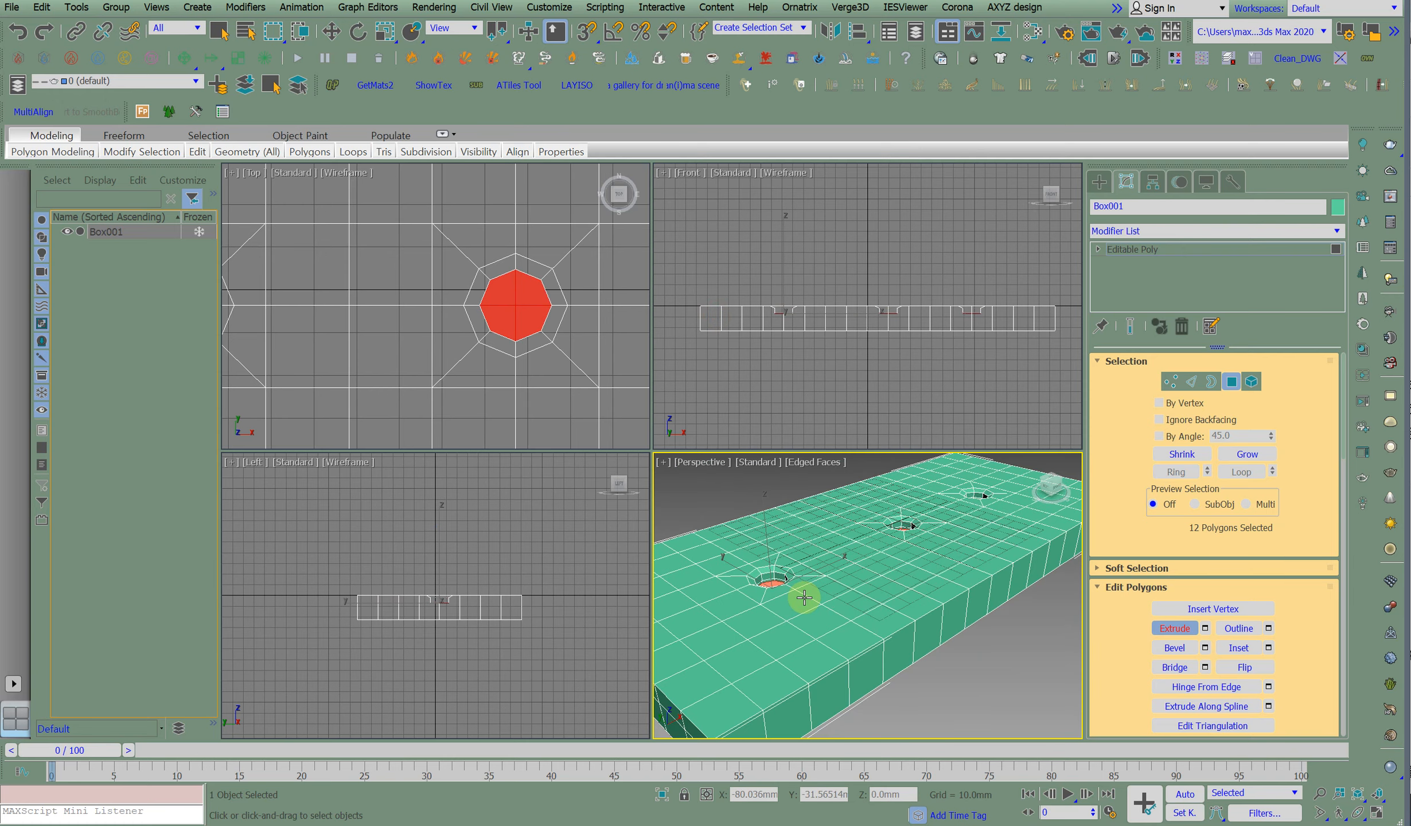
key("ctrl+m")
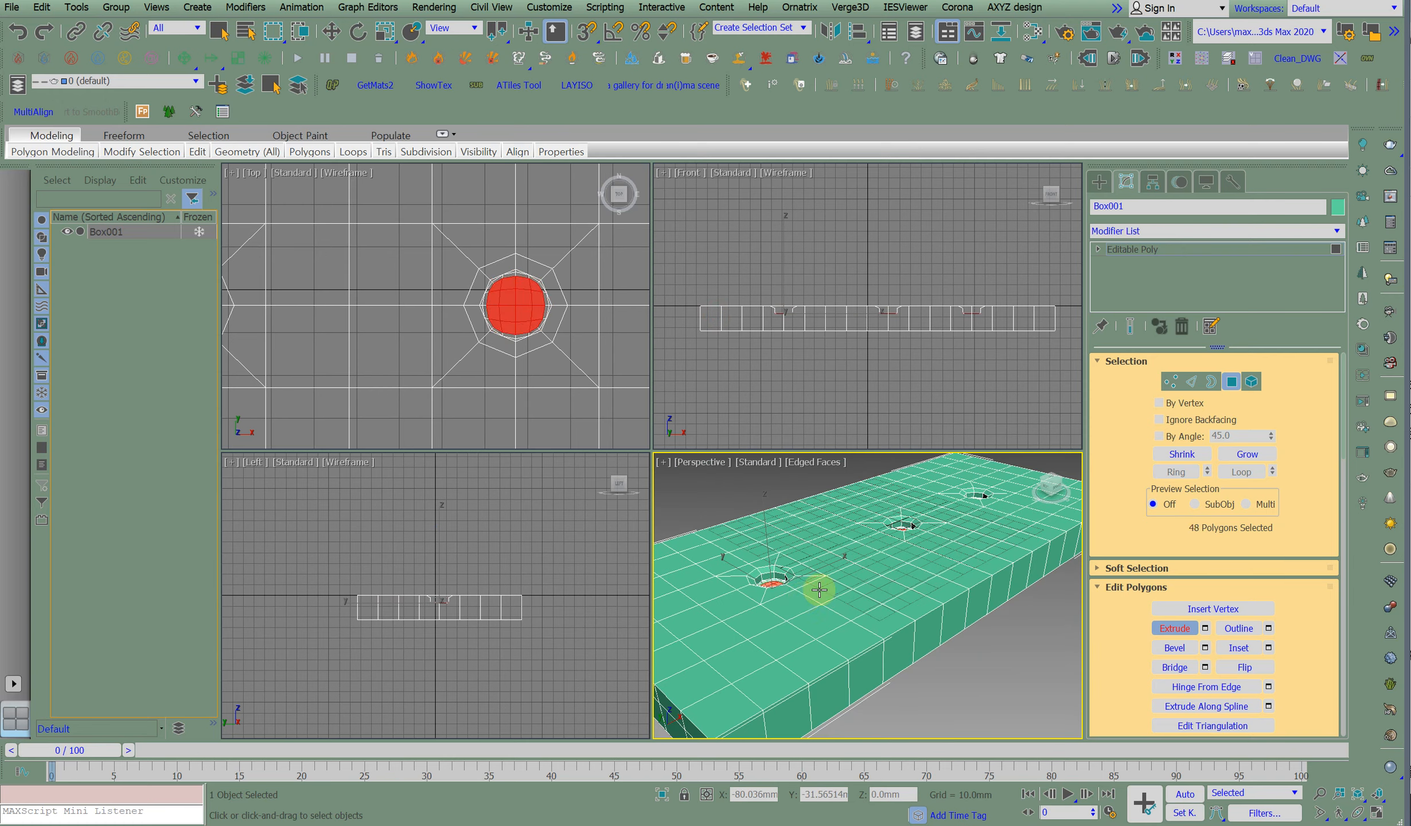
left_click(1232, 382)
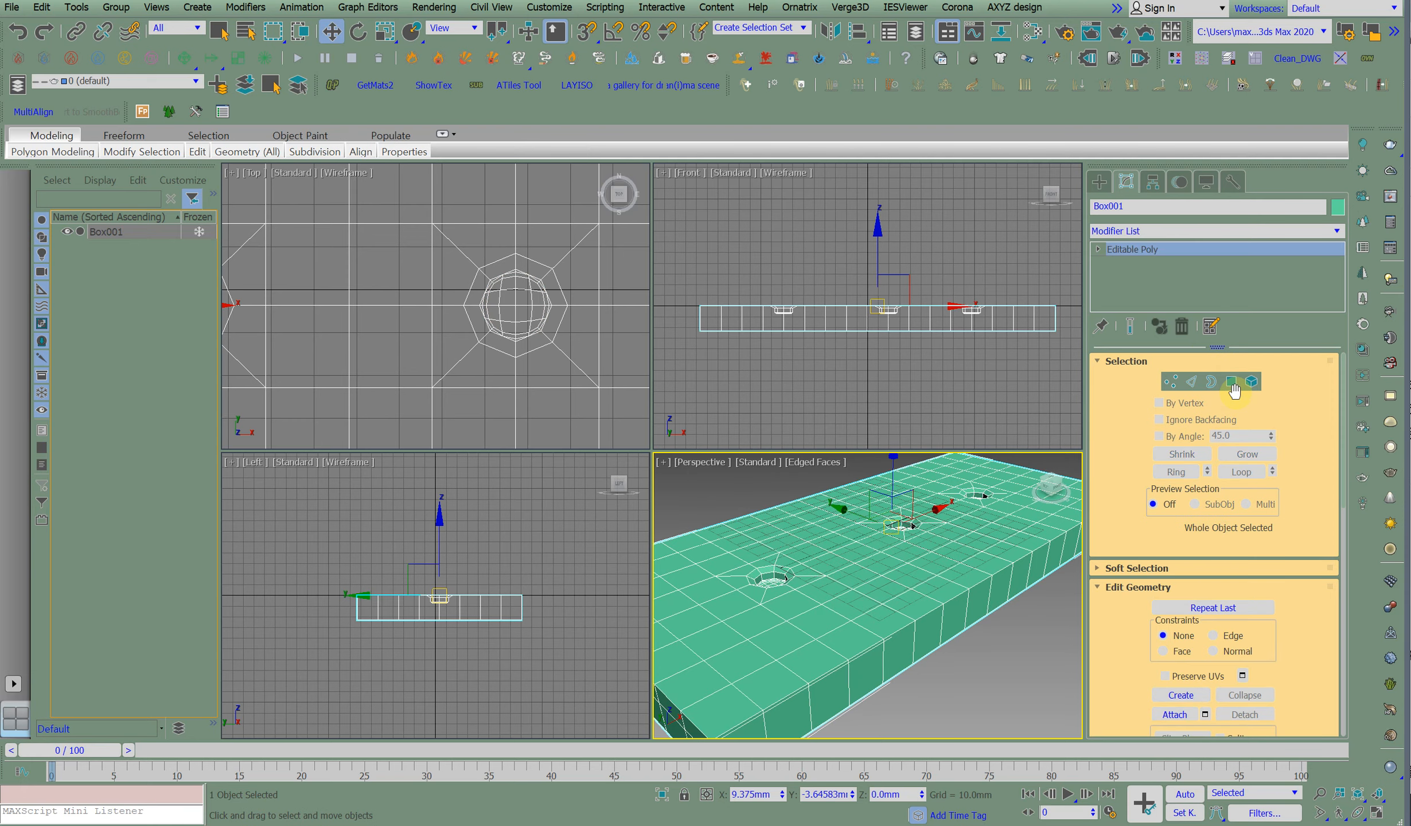
Try smoothing the whole box with MSmooth and NURMS subdivision, and undo the smoothing.
key("ctrl+m")
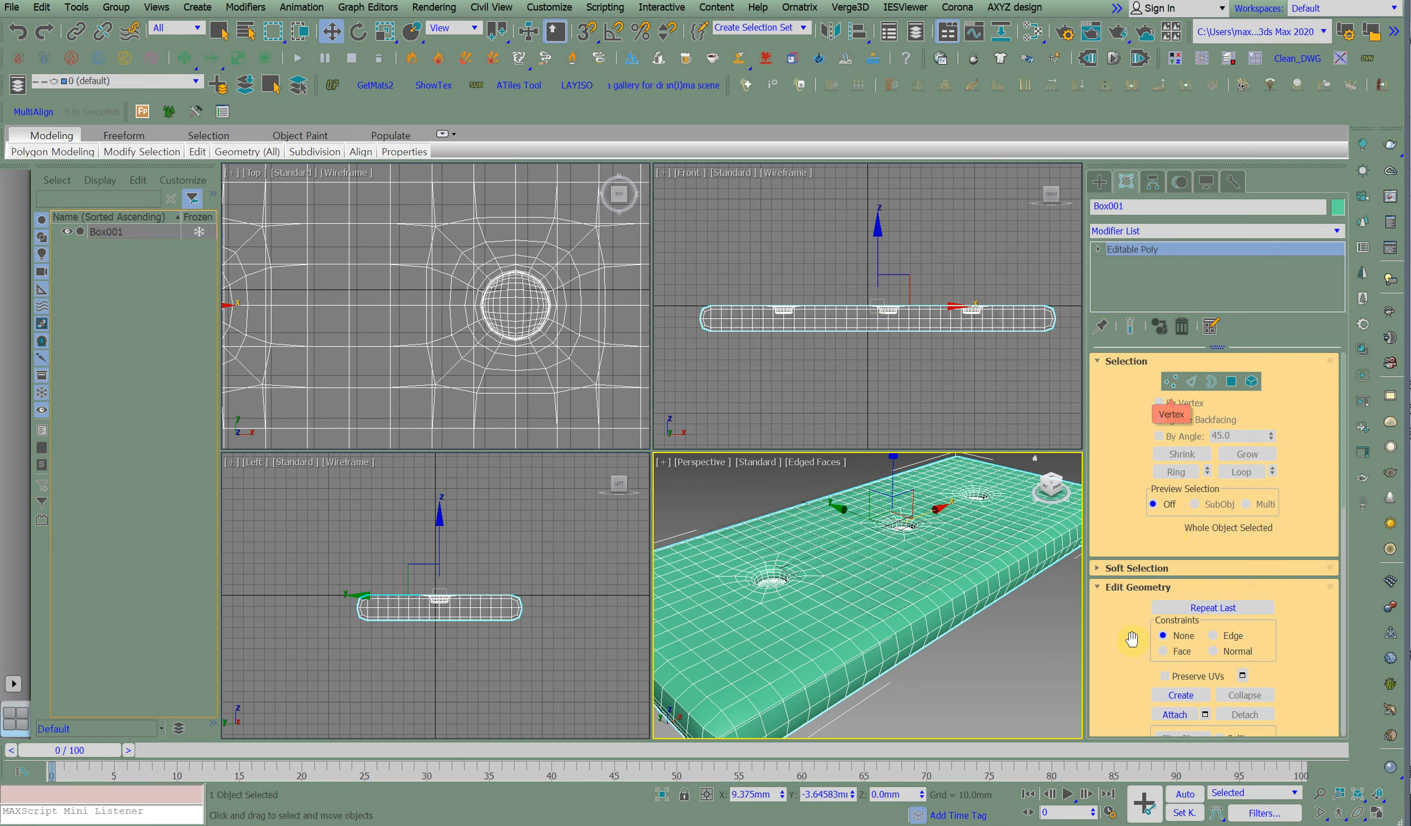
left_click_drag(1134, 622, 1176, 419)
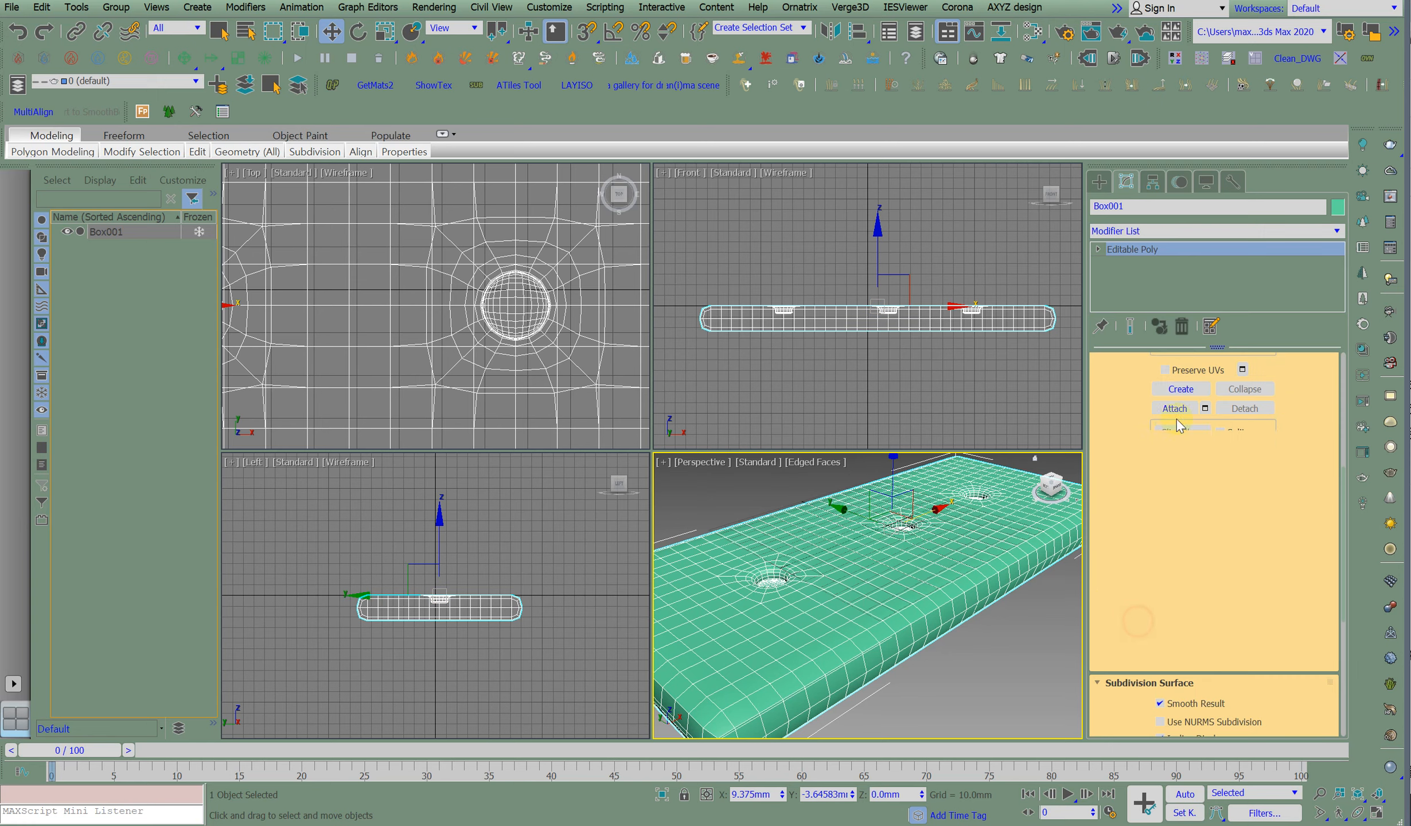
left_click(1160, 722)
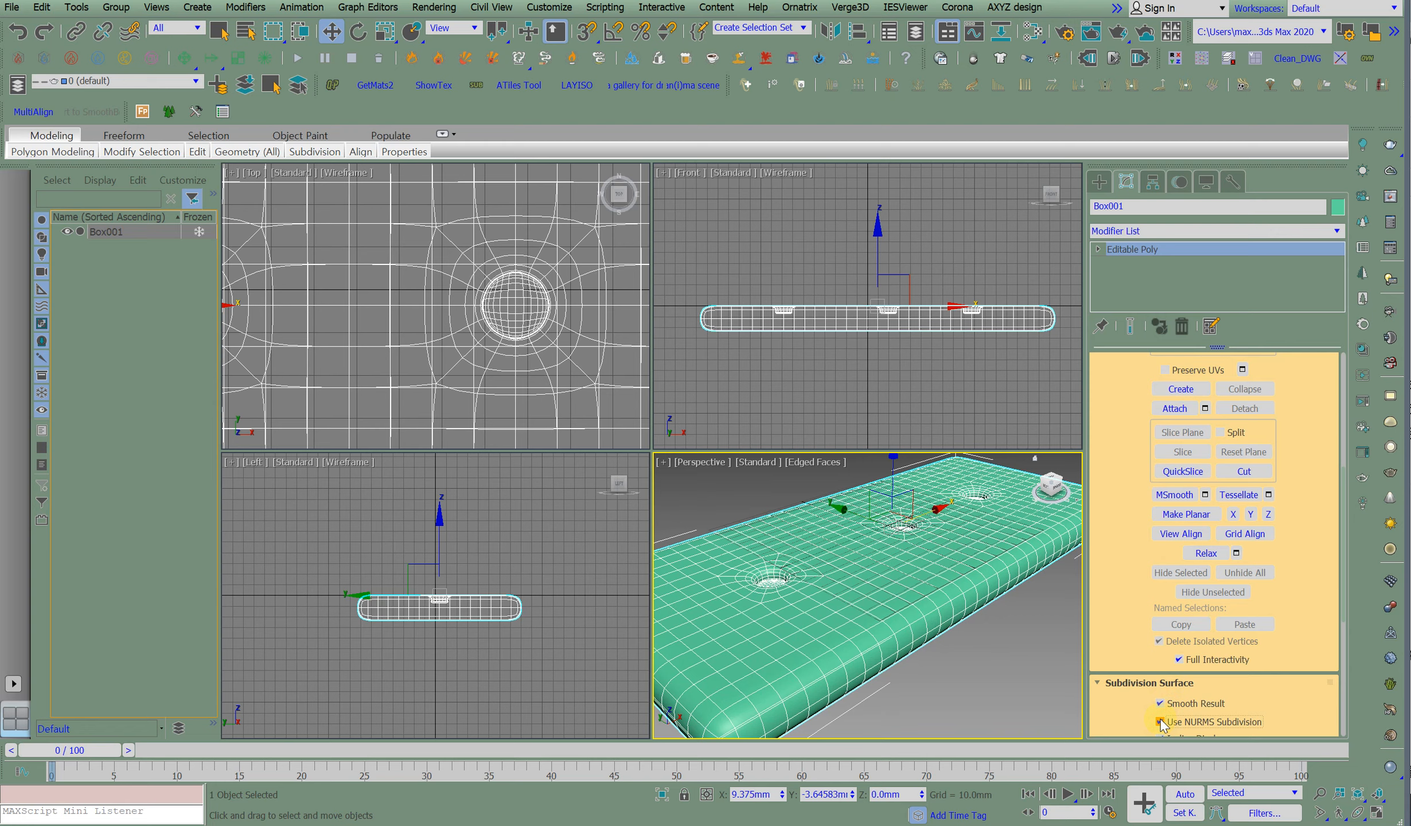
left_click(1160, 722)
scroll(993, 607, "down", 5)
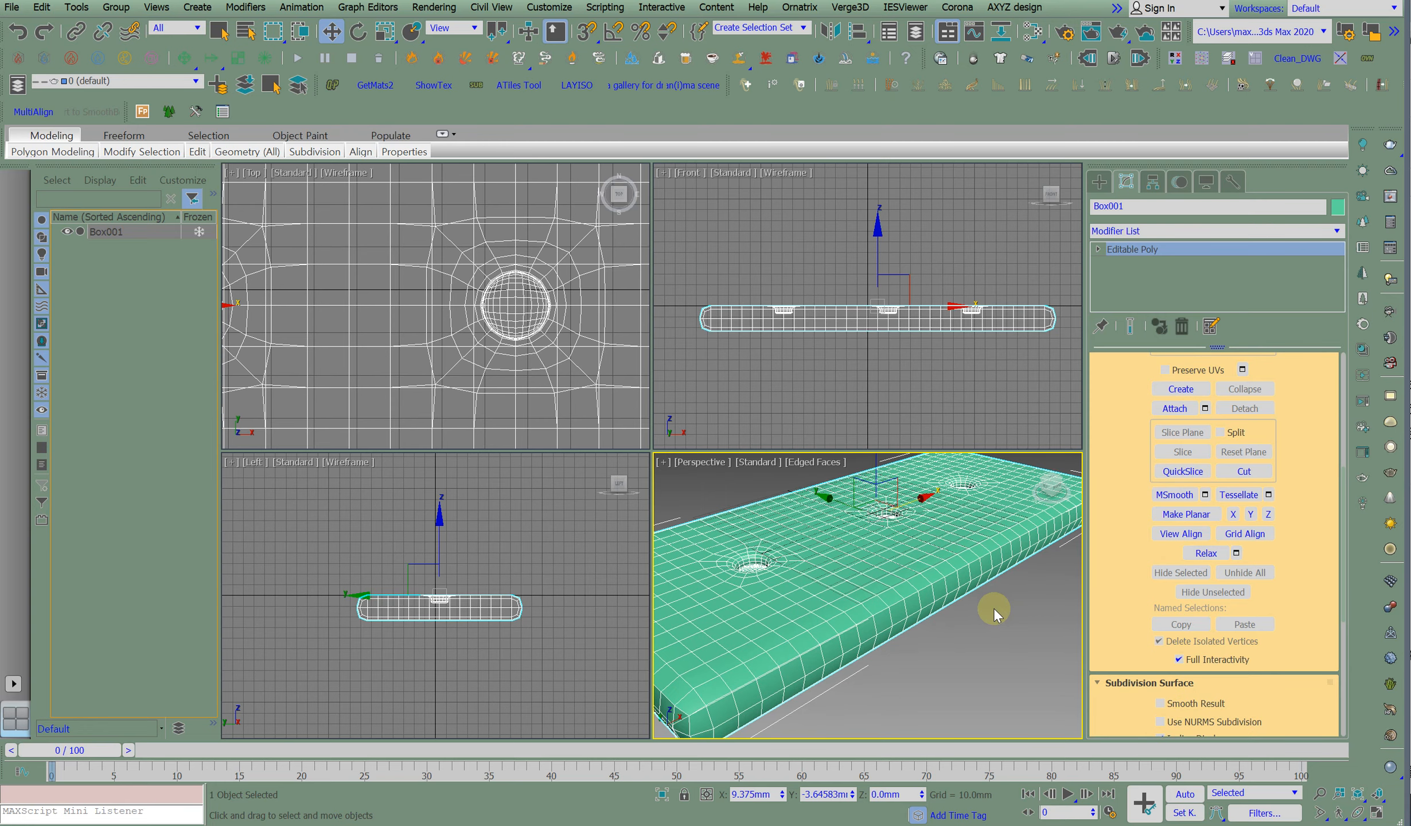
scroll(1138, 602, "down", 1)
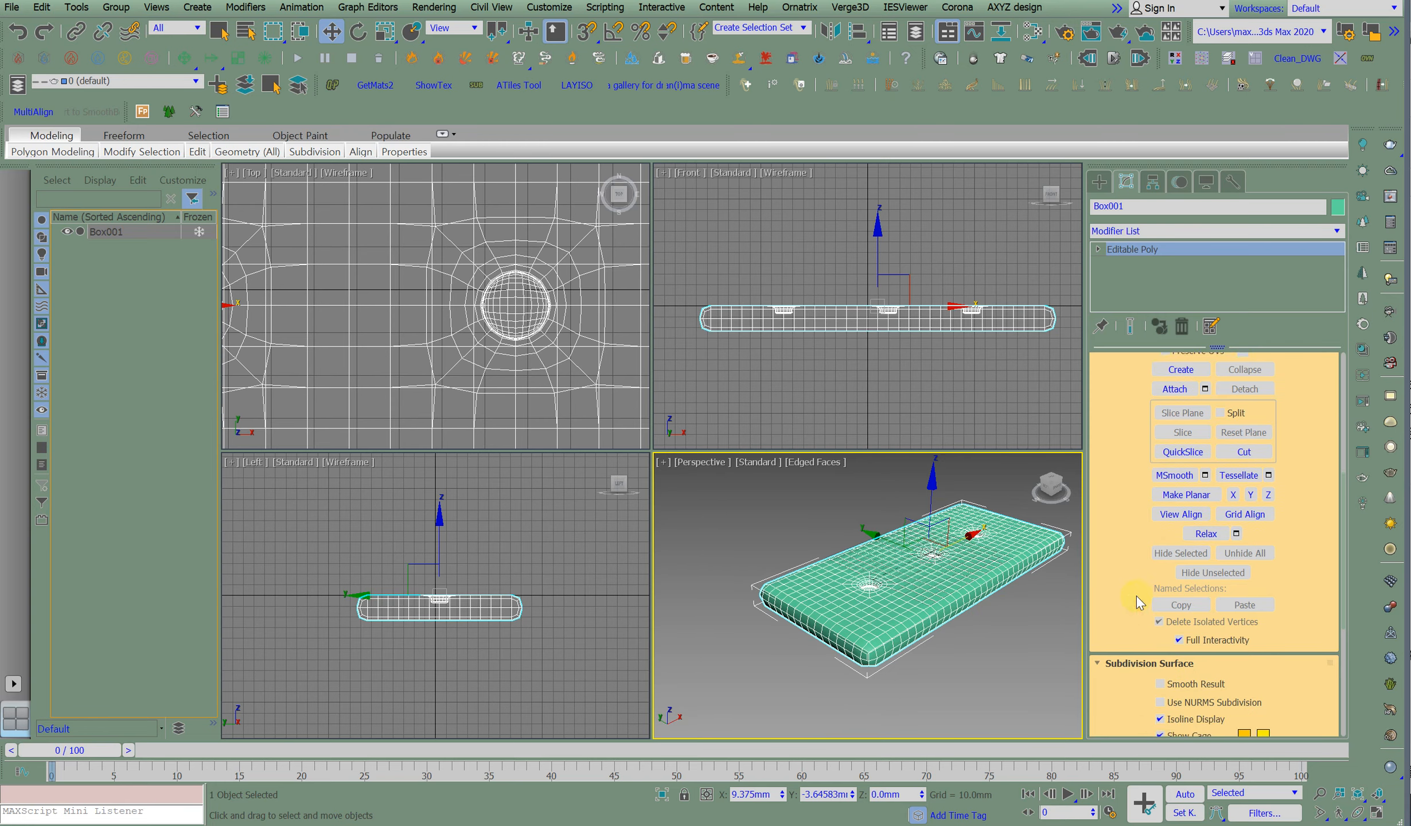
key("shift+ctrl+m")
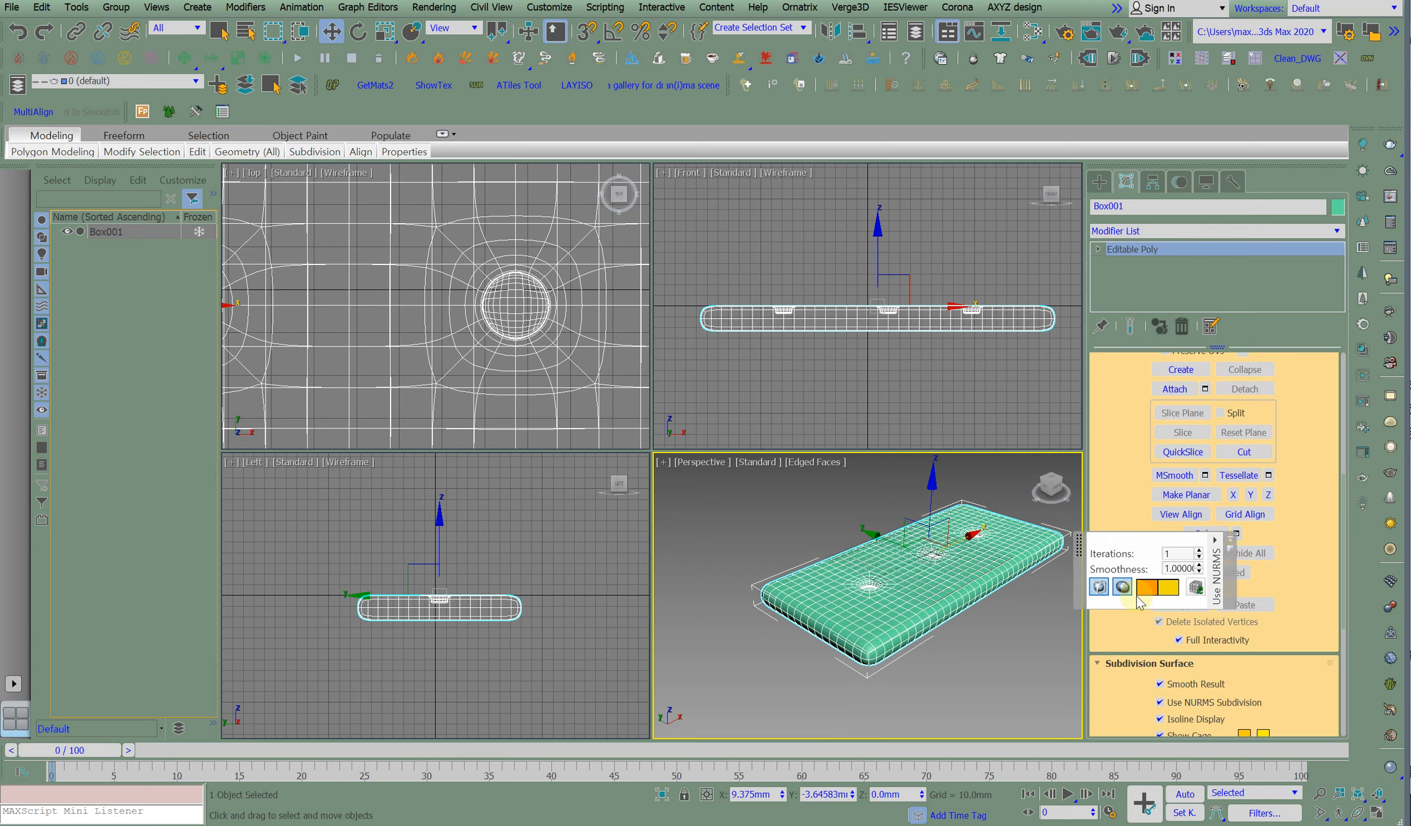
key("Escape")
key("ctrl+z")
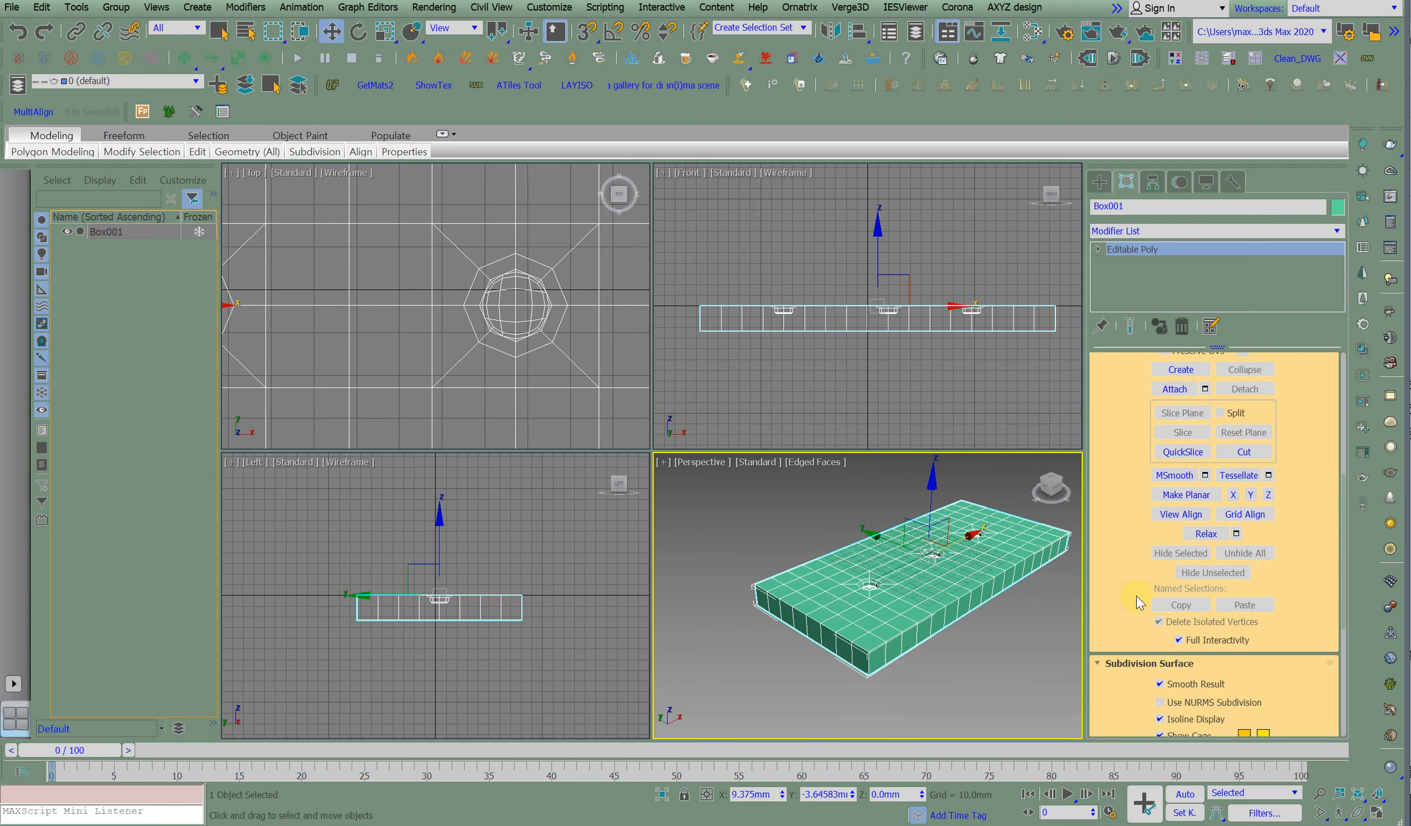
Add a TurboSmooth modifier with 2 iterations to the box and inspect the round recesses in a maximized, shaded Perspective view.
left_click(1337, 231)
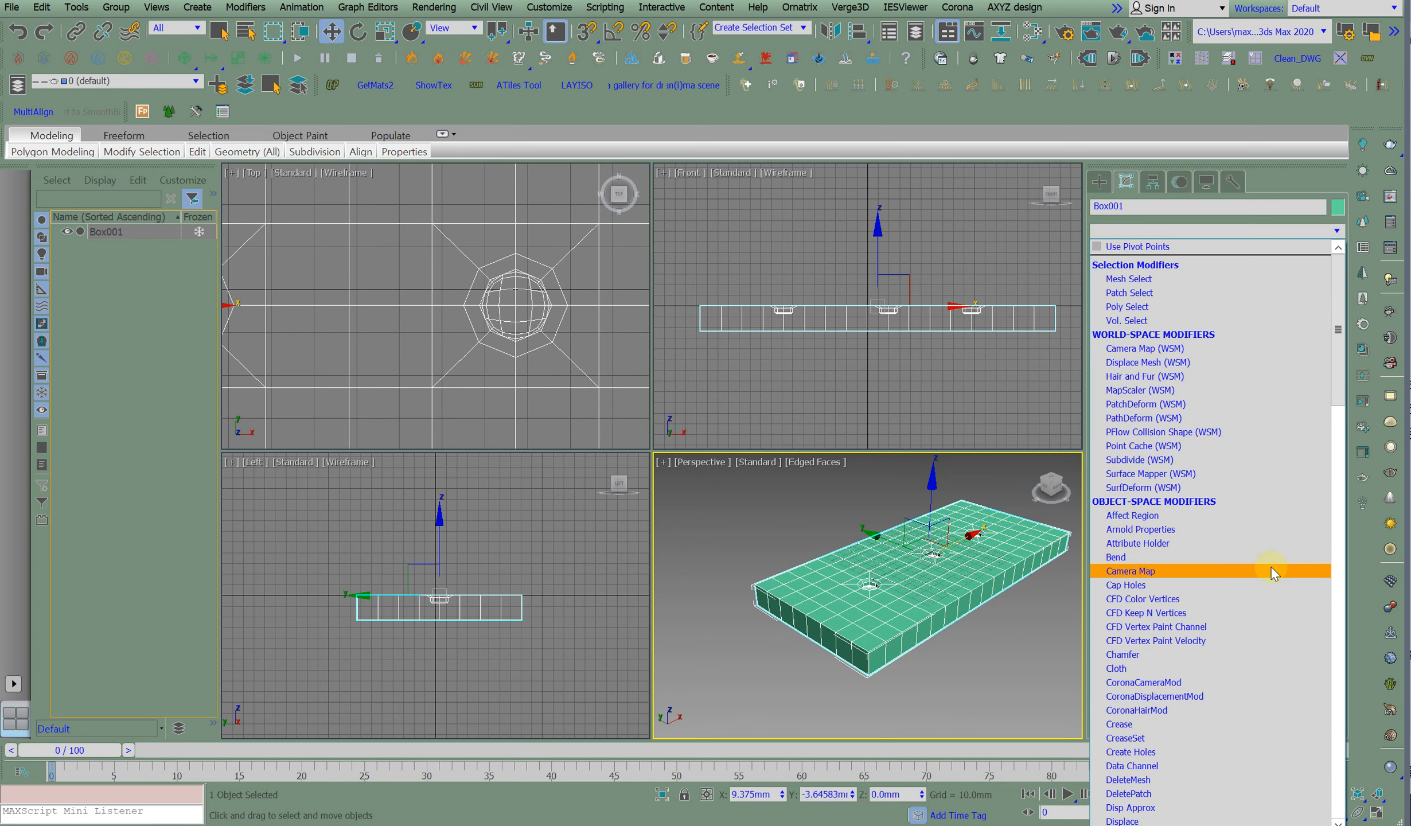
key("t")
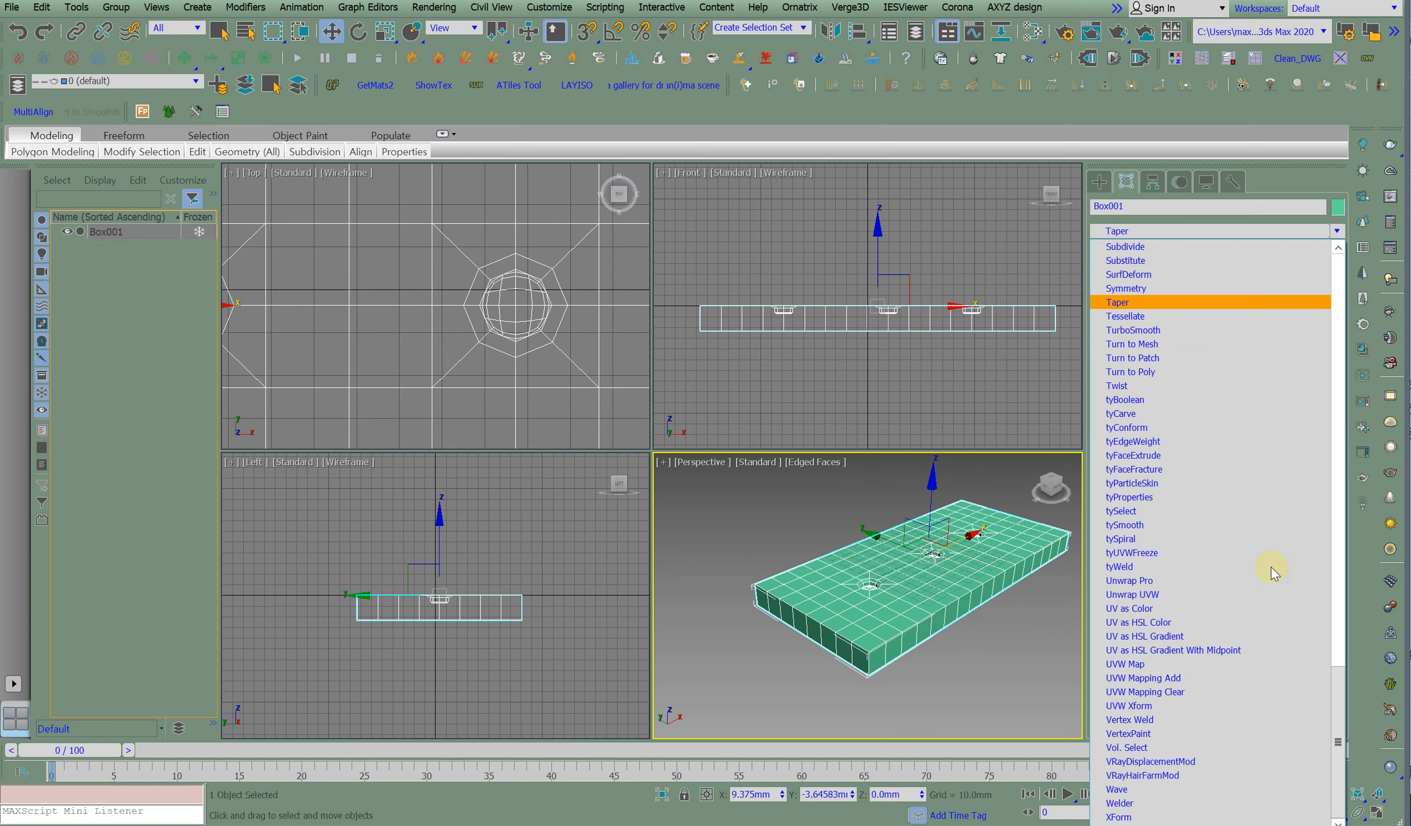
left_click(1184, 332)
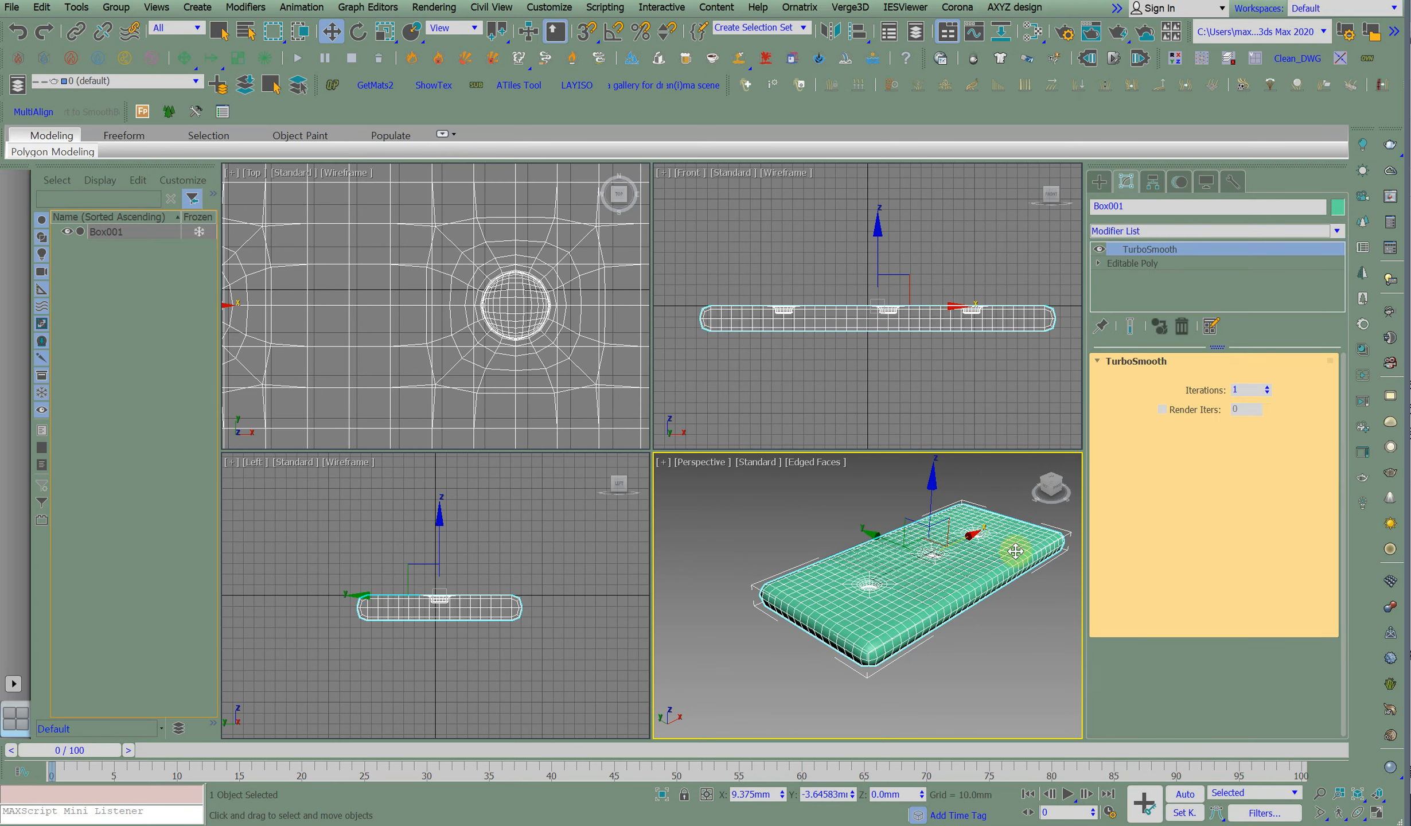
left_click(1271, 386)
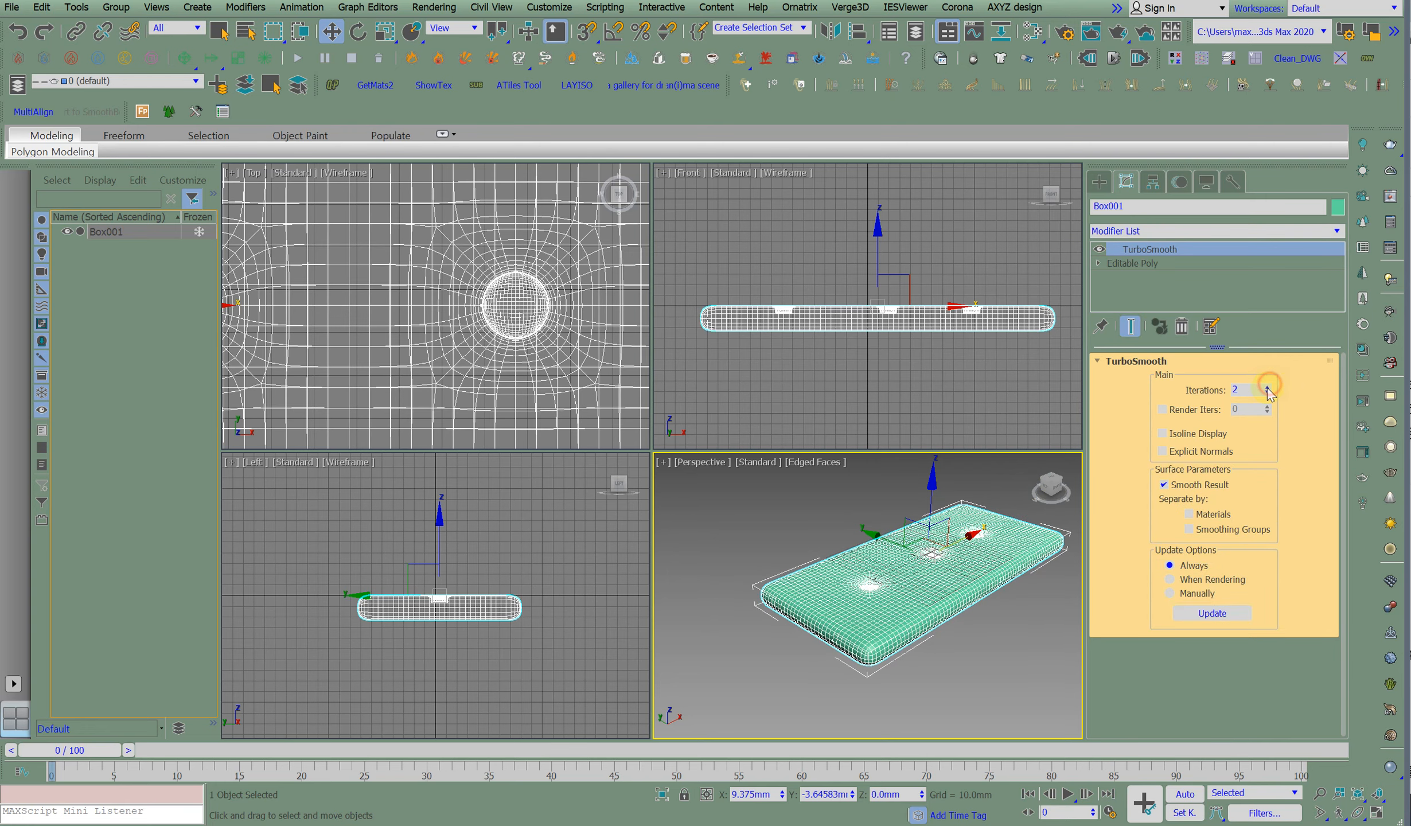
scroll(939, 535, "up", 3)
key("F4")
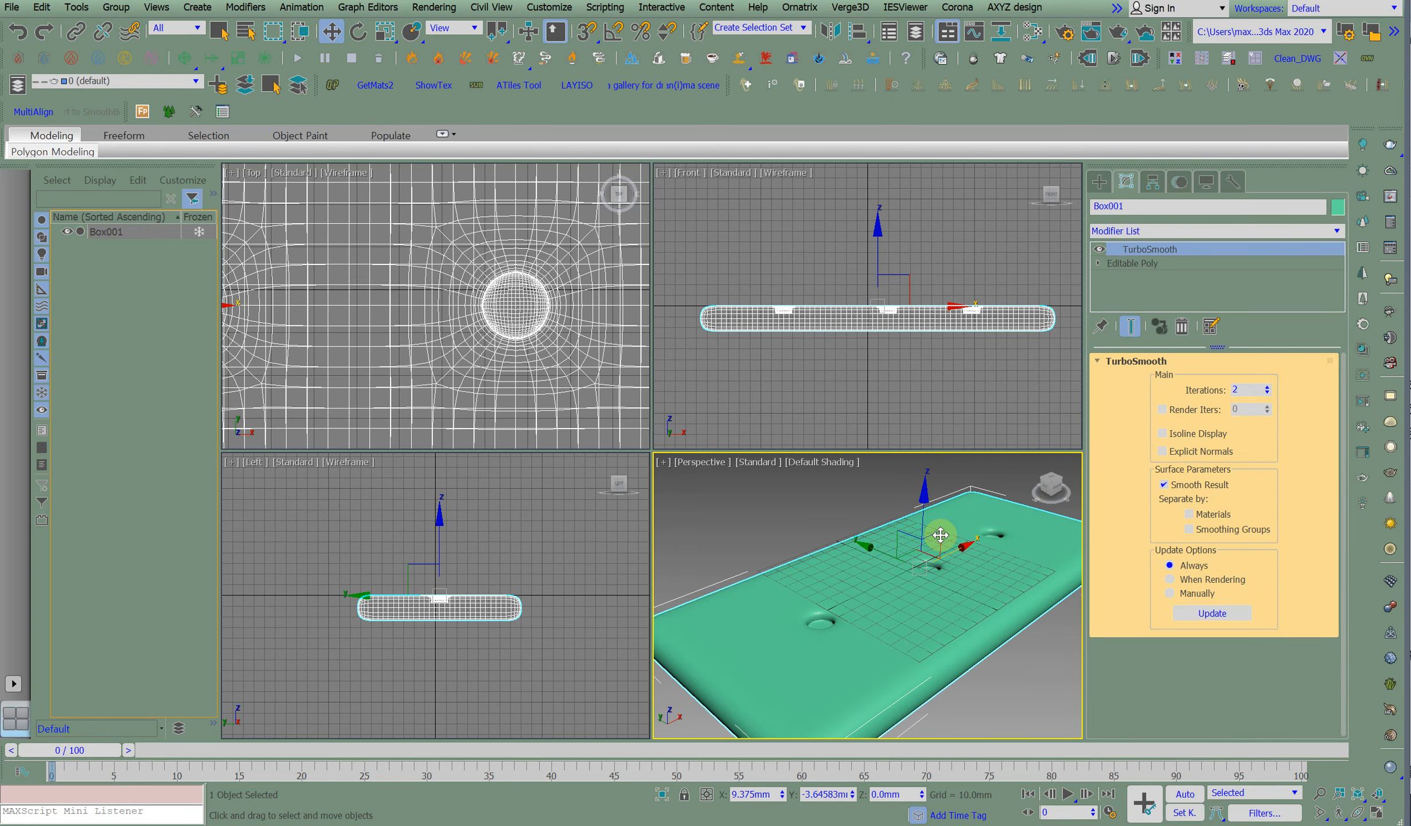
left_click(1376, 813)
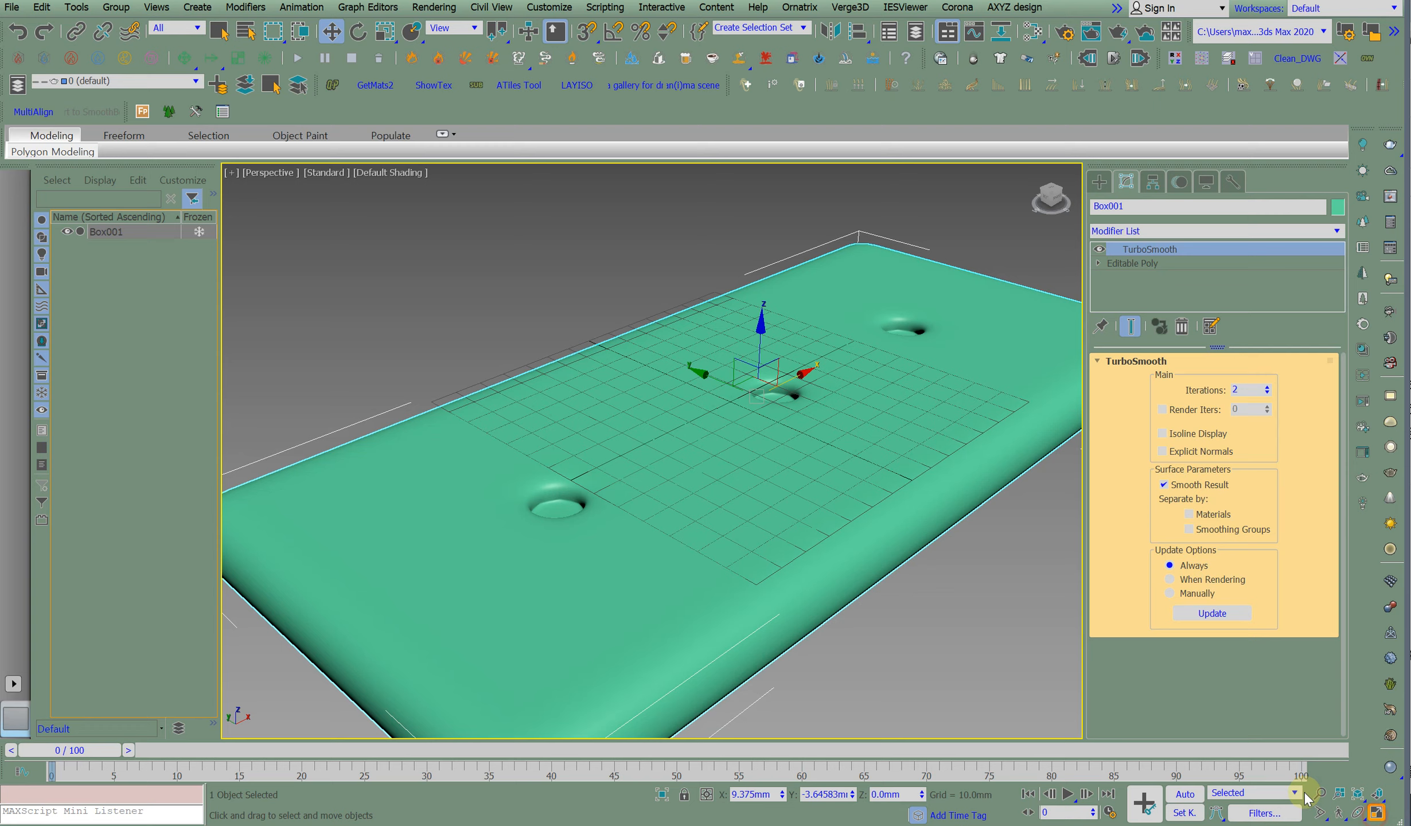
middle_click_drag(695, 507, 621, 488, "alt")
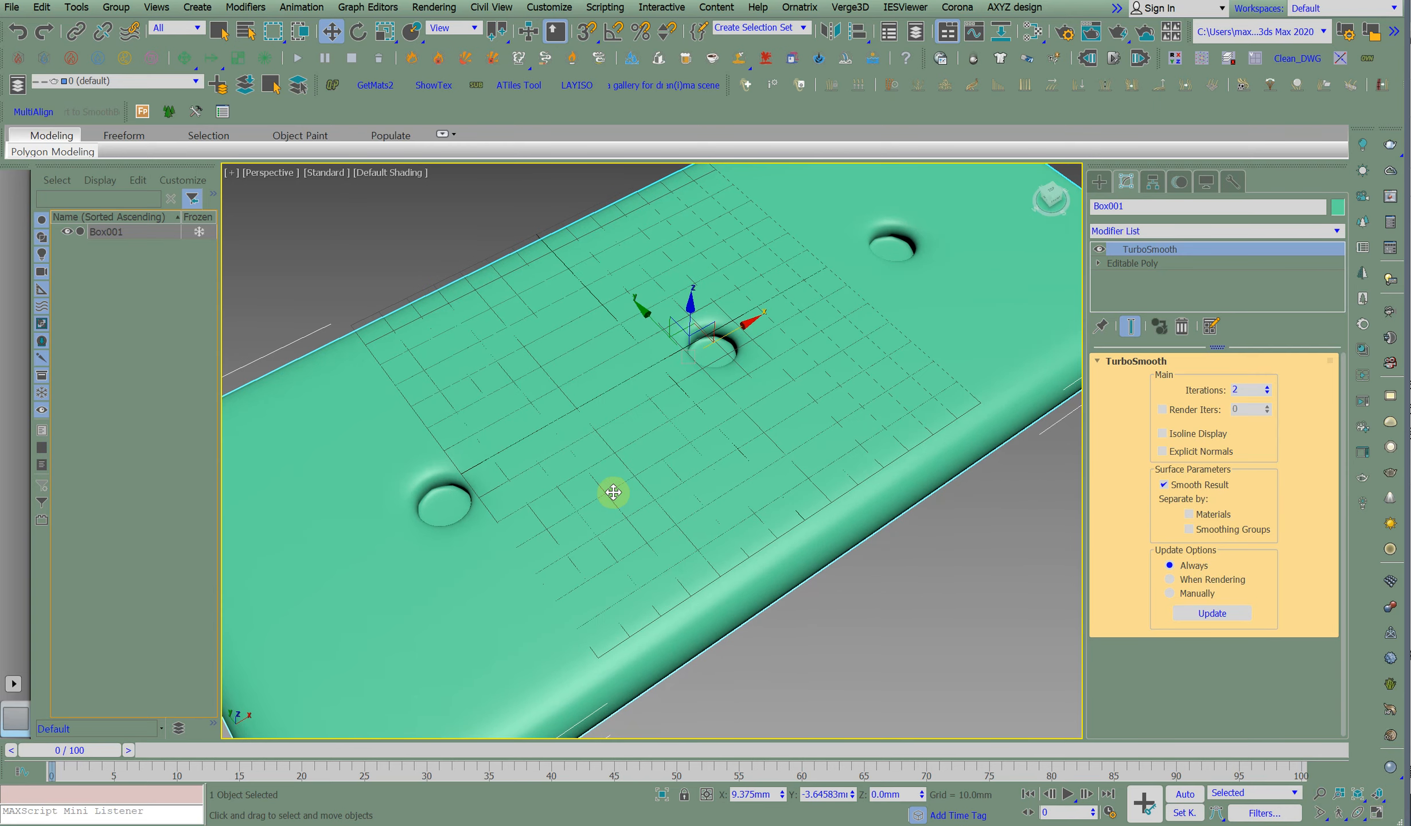
Return to the Editable Poly's polygon level with edged faces displayed and select the row of five polygons between the holes and the long edge.
left_click(1132, 263)
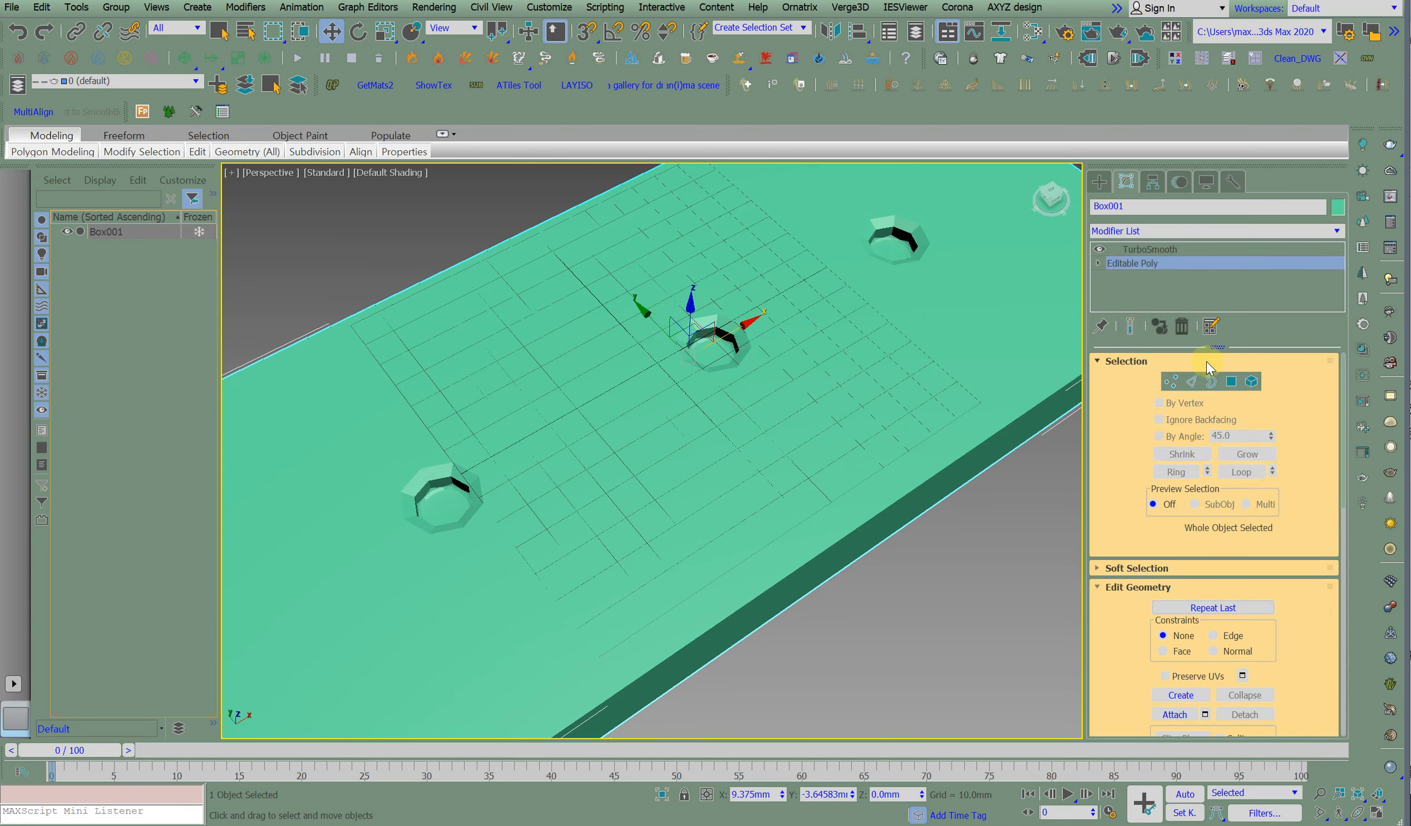
left_click(1231, 381)
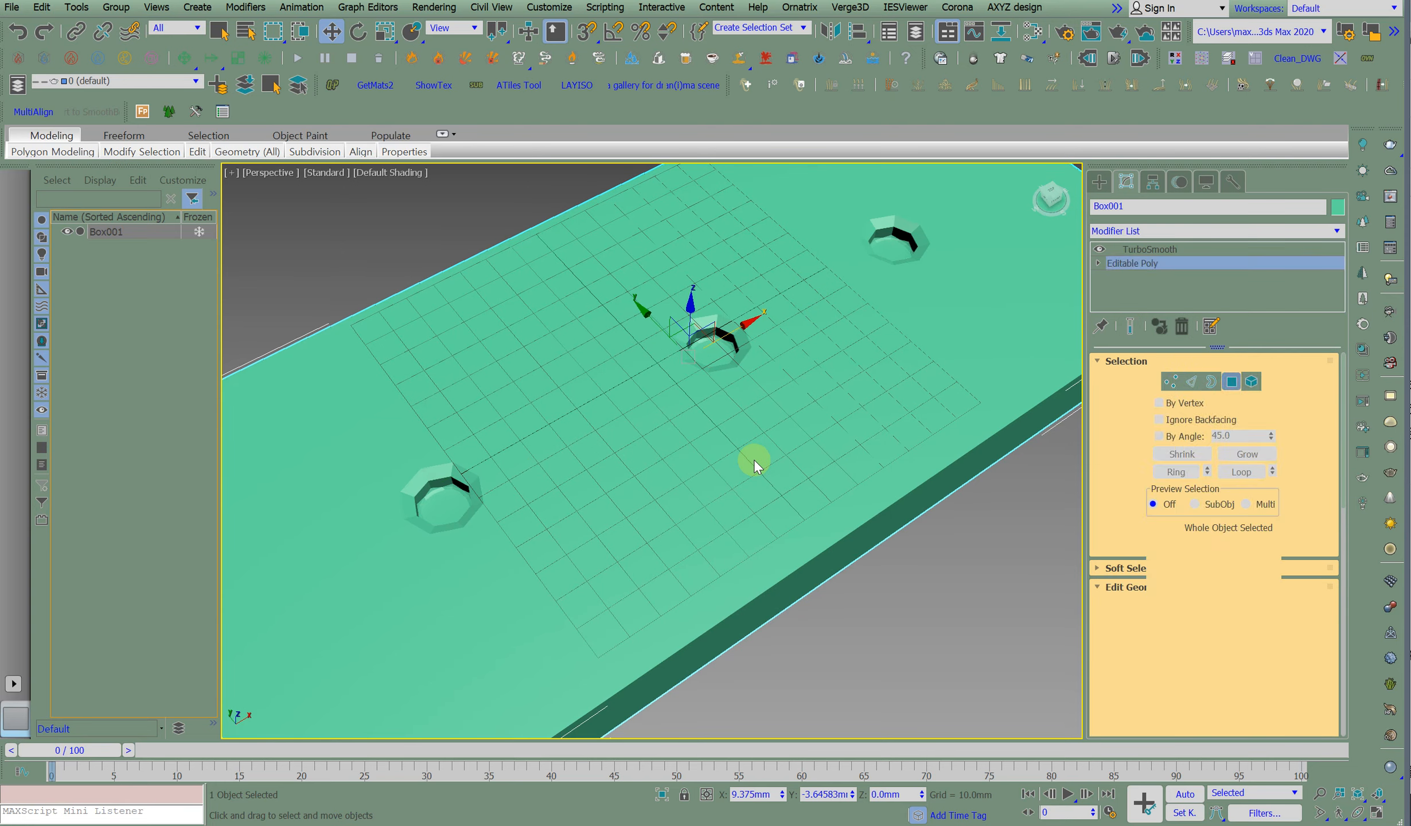
key("F4")
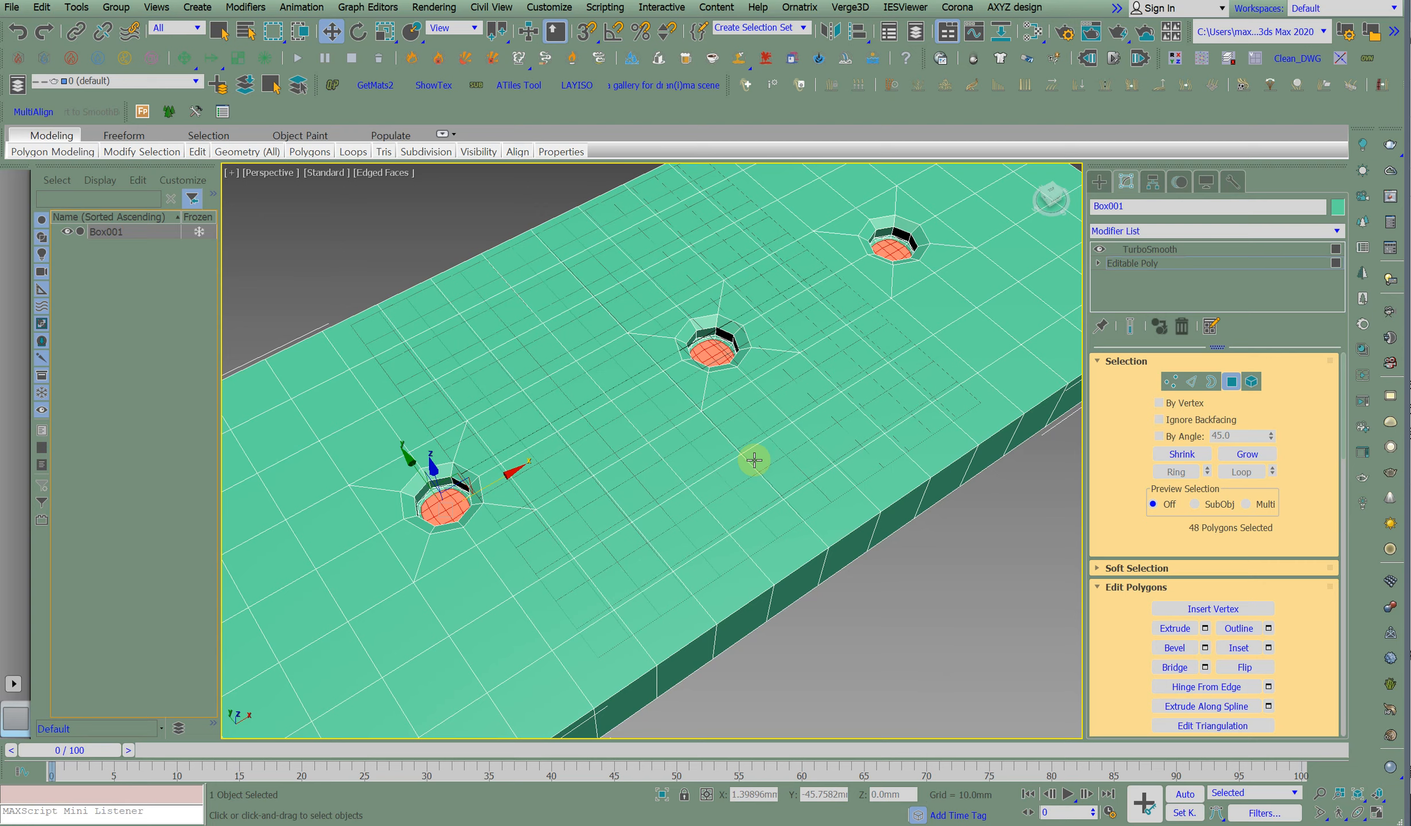
left_click(714, 465)
left_click(720, 496)
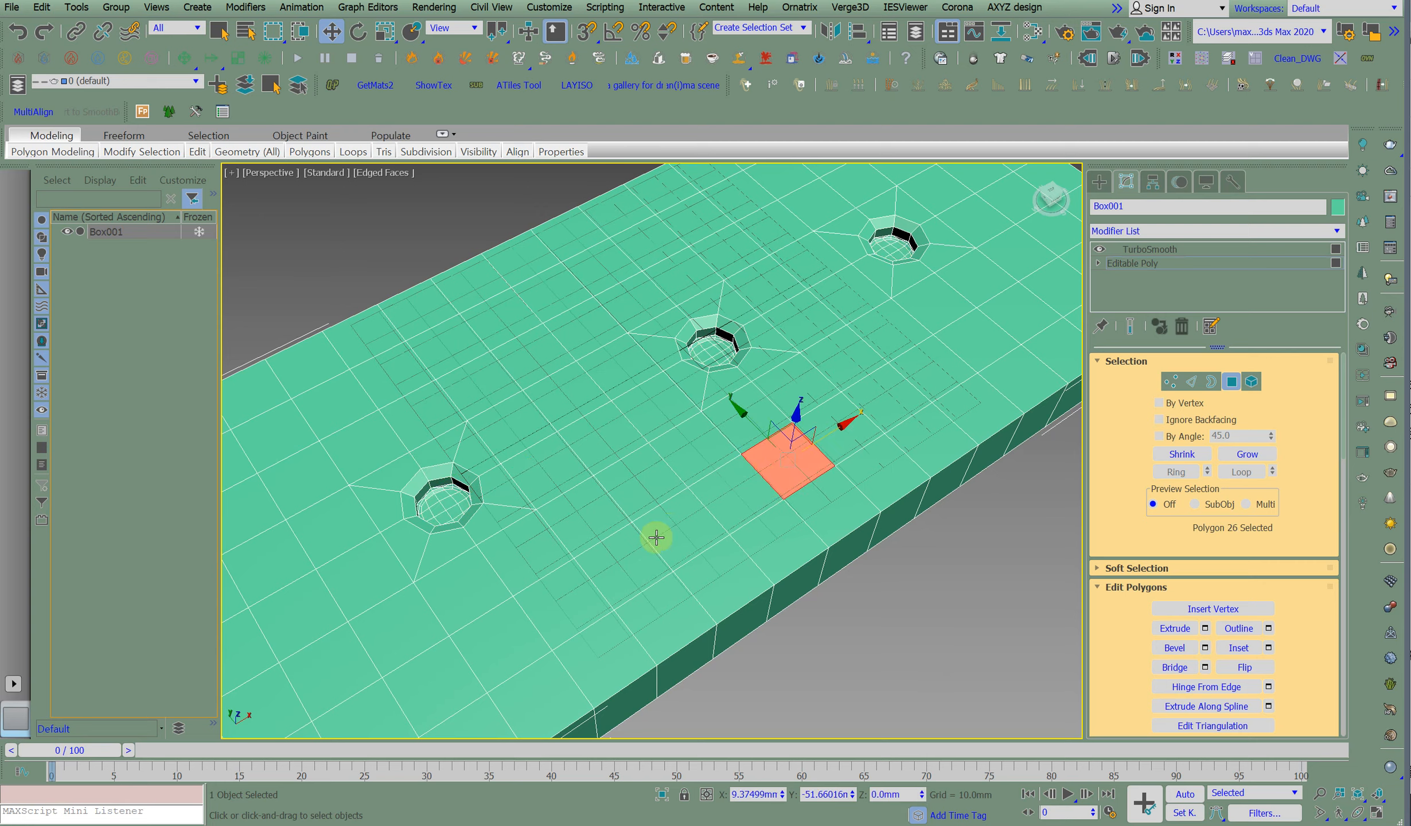
left_click(636, 552)
left_click(695, 519, "ctrl")
left_click(741, 492, "ctrl")
left_click(790, 462, "ctrl")
left_click(839, 440, "ctrl")
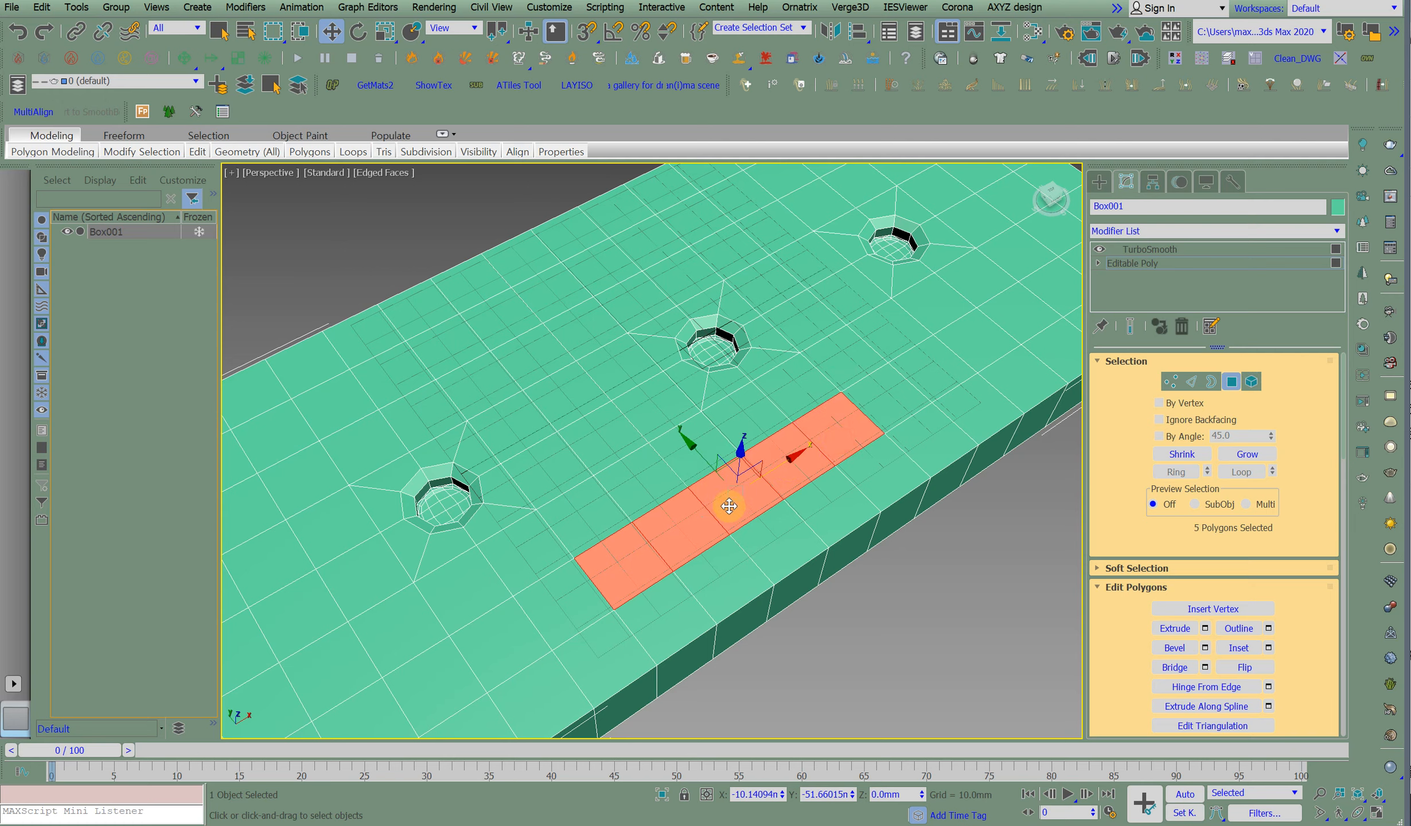
Bevel the five selected polygons slightly inward, and bevel them again down into the box to form a narrow slot.
right_click(724, 275)
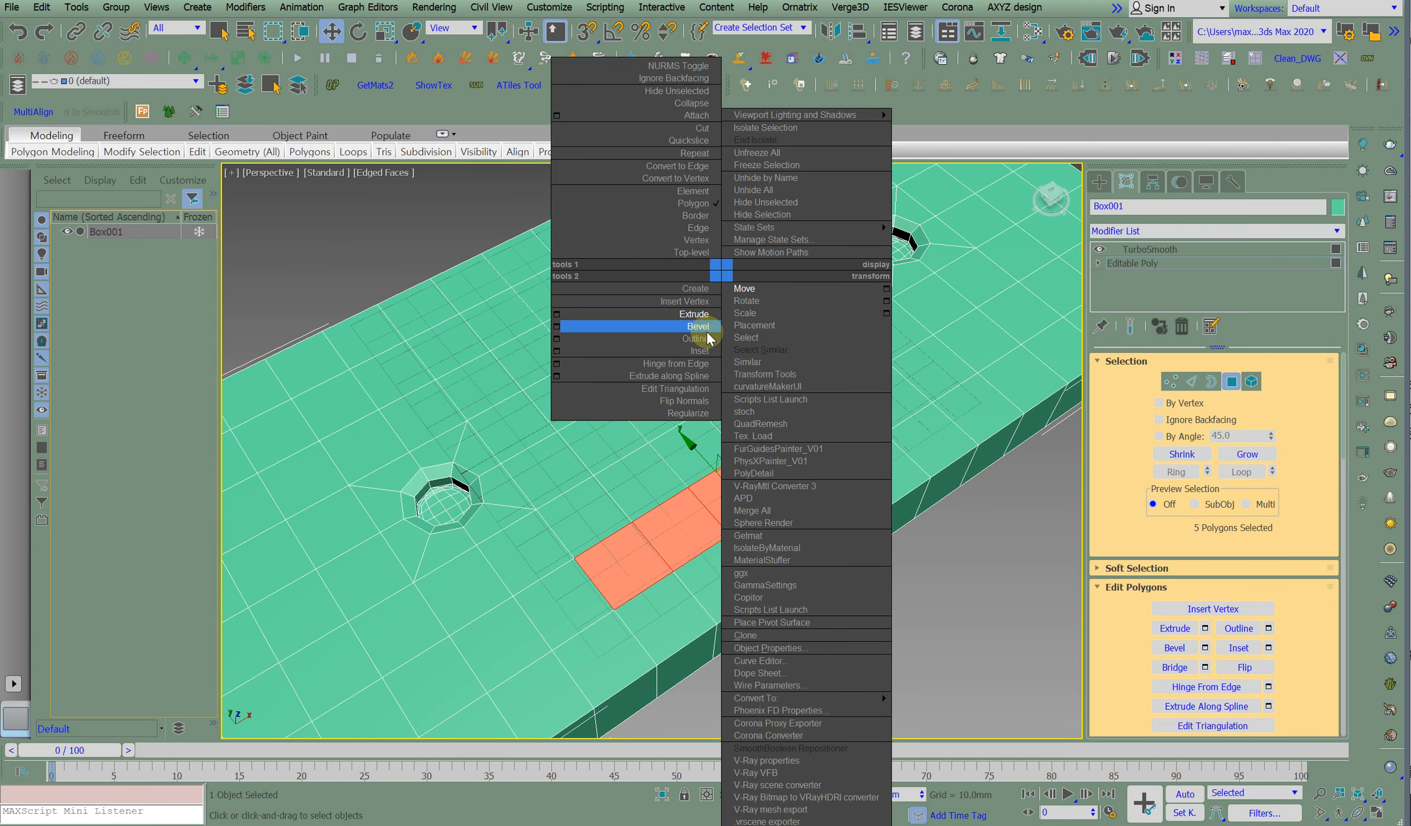
key("shift+i")
left_click_drag(708, 536, 710, 538)
key("w")
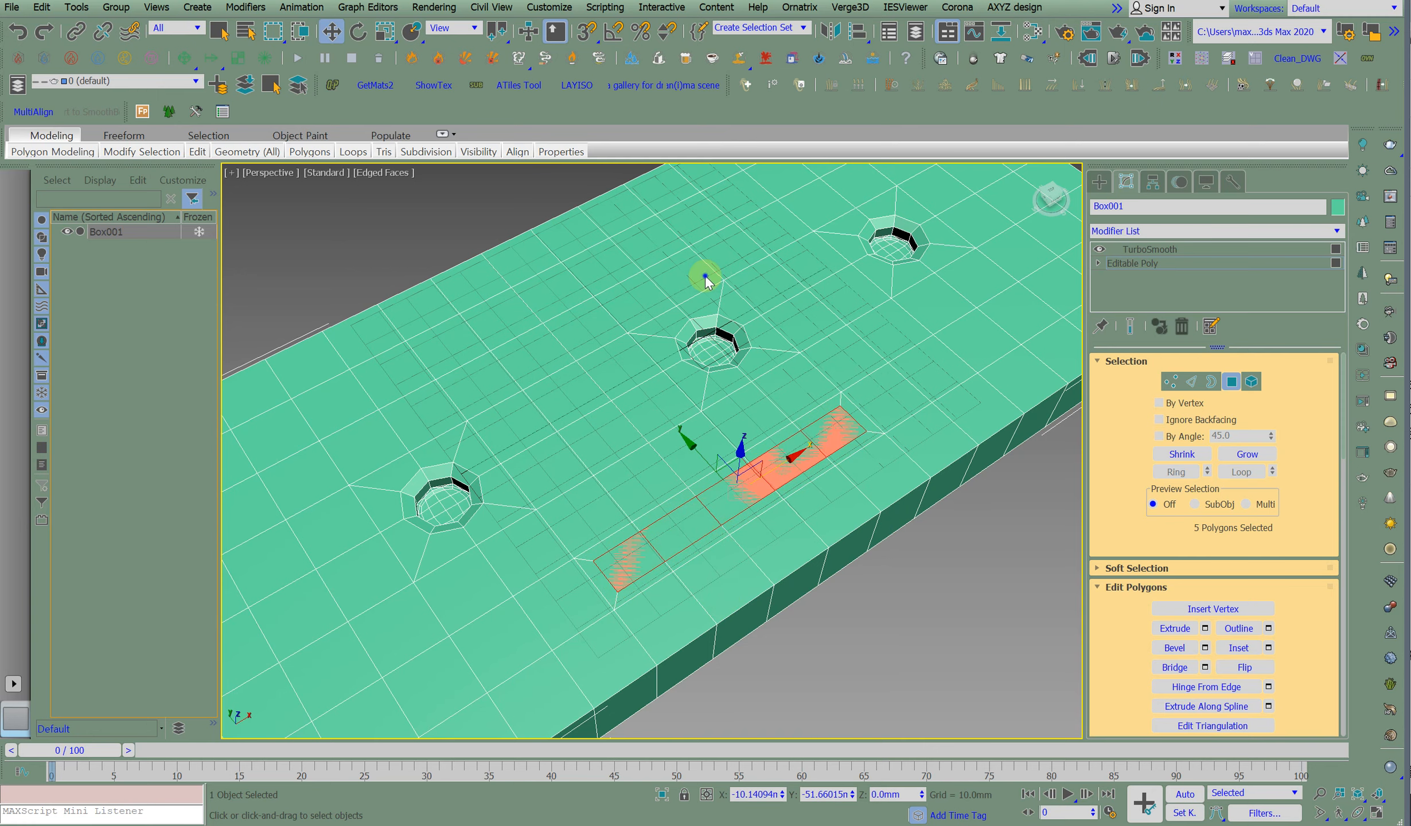
right_click(702, 273)
left_click(680, 325)
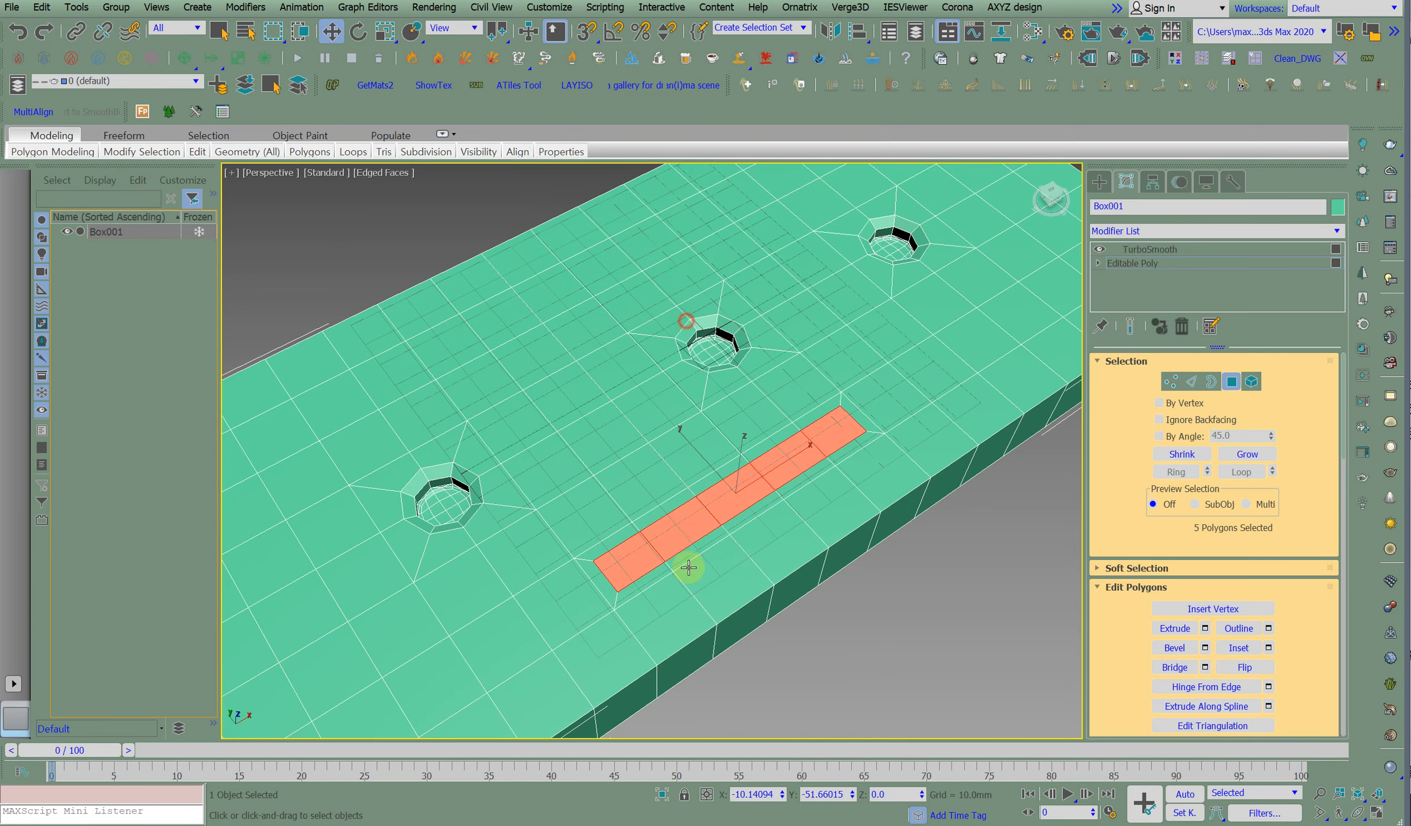
left_click_drag(698, 532, 702, 540)
left_click(700, 547)
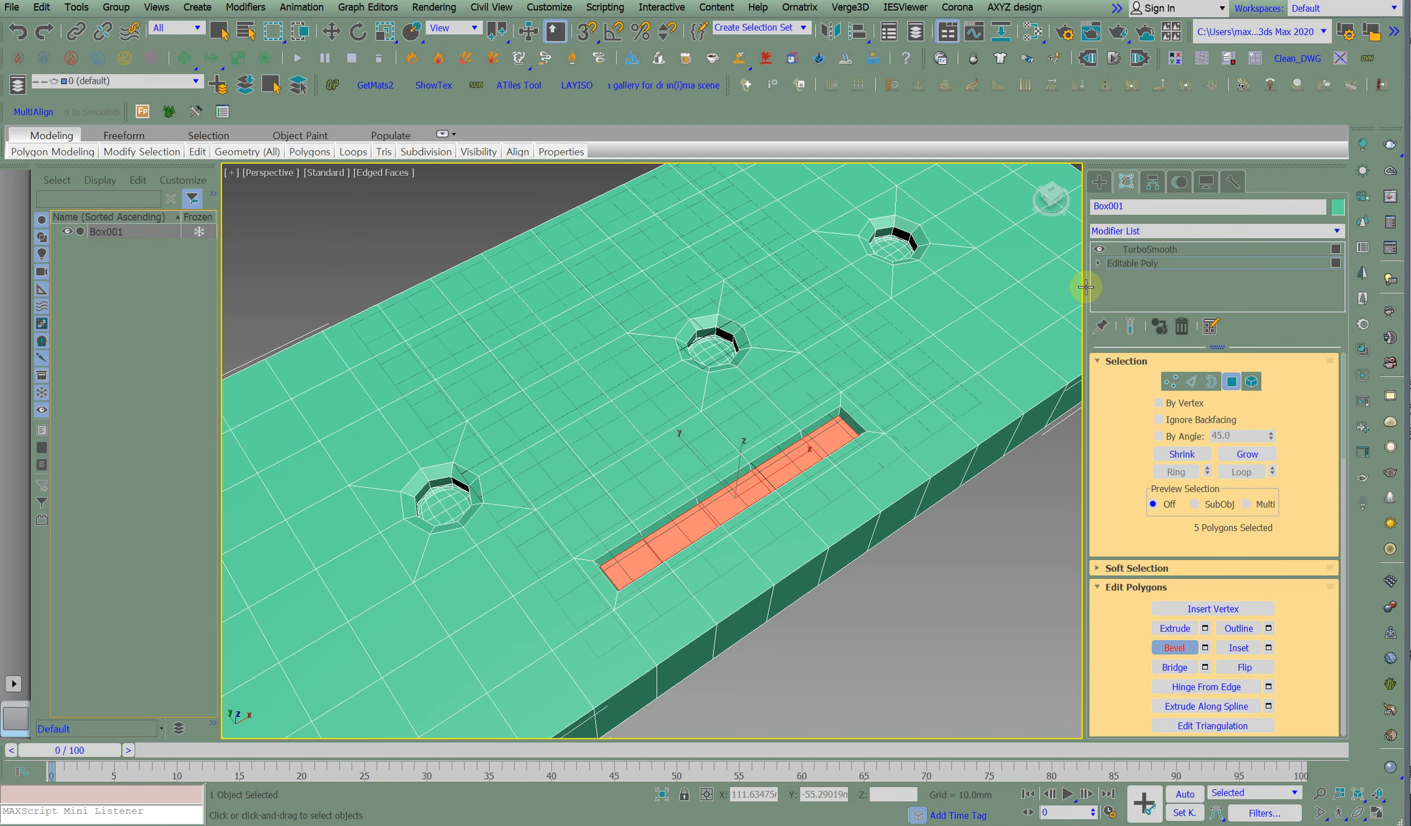
Return to the TurboSmooth level, hide the edged faces, deselect the box and inspect the rounded slot beside the holes.
left_click(1149, 250)
key("w")
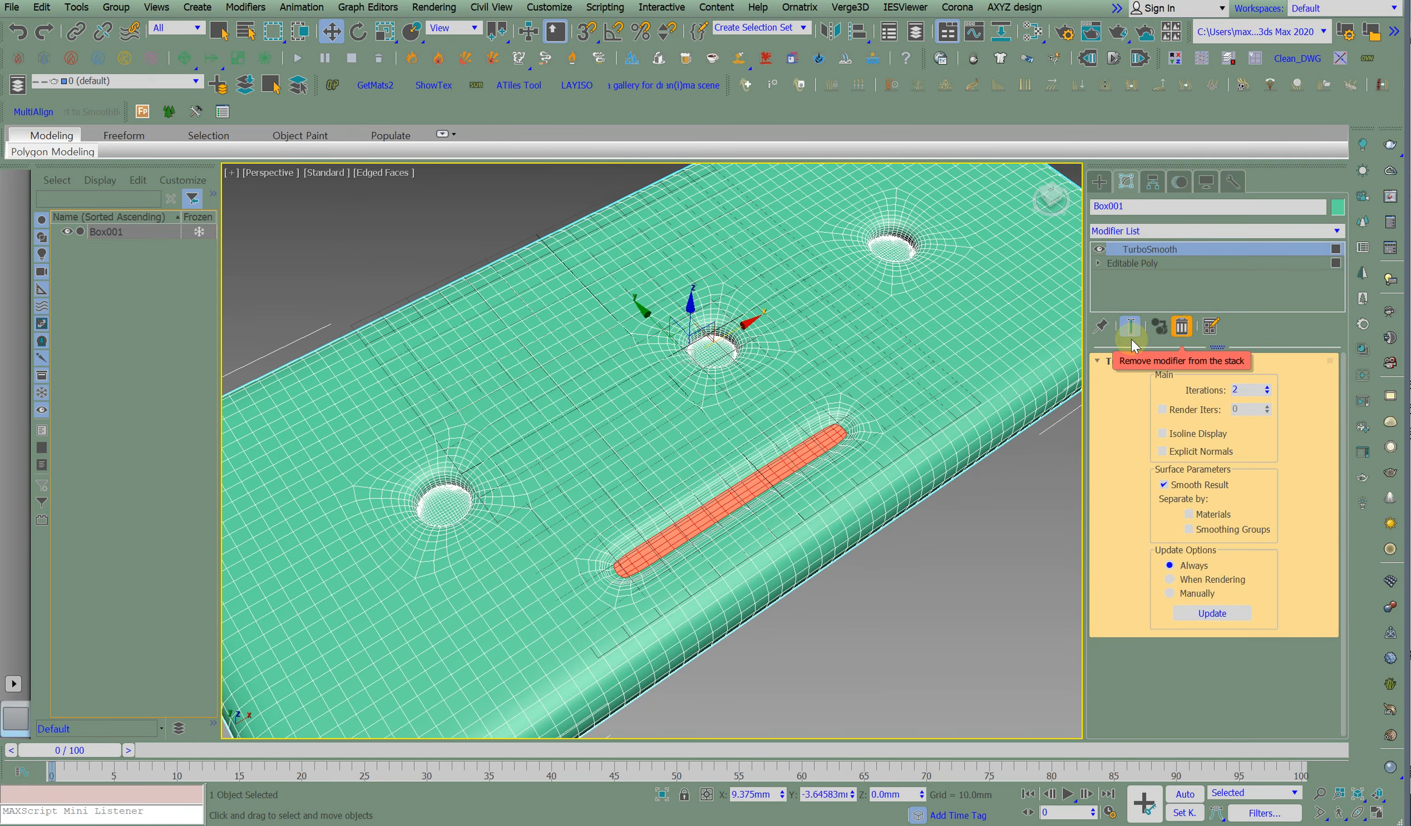
scroll(947, 434, "down", 4)
key("F4")
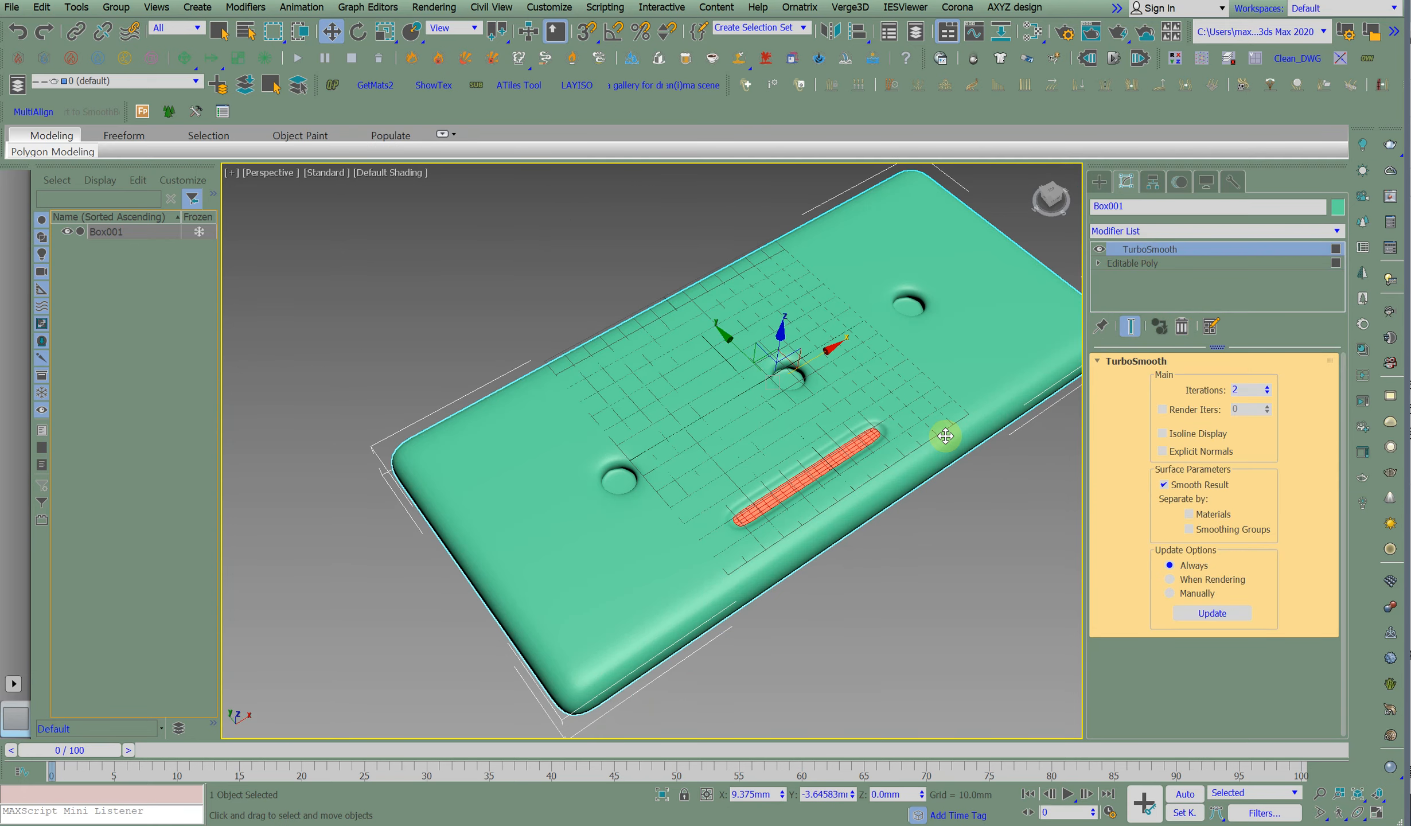
left_click(921, 498)
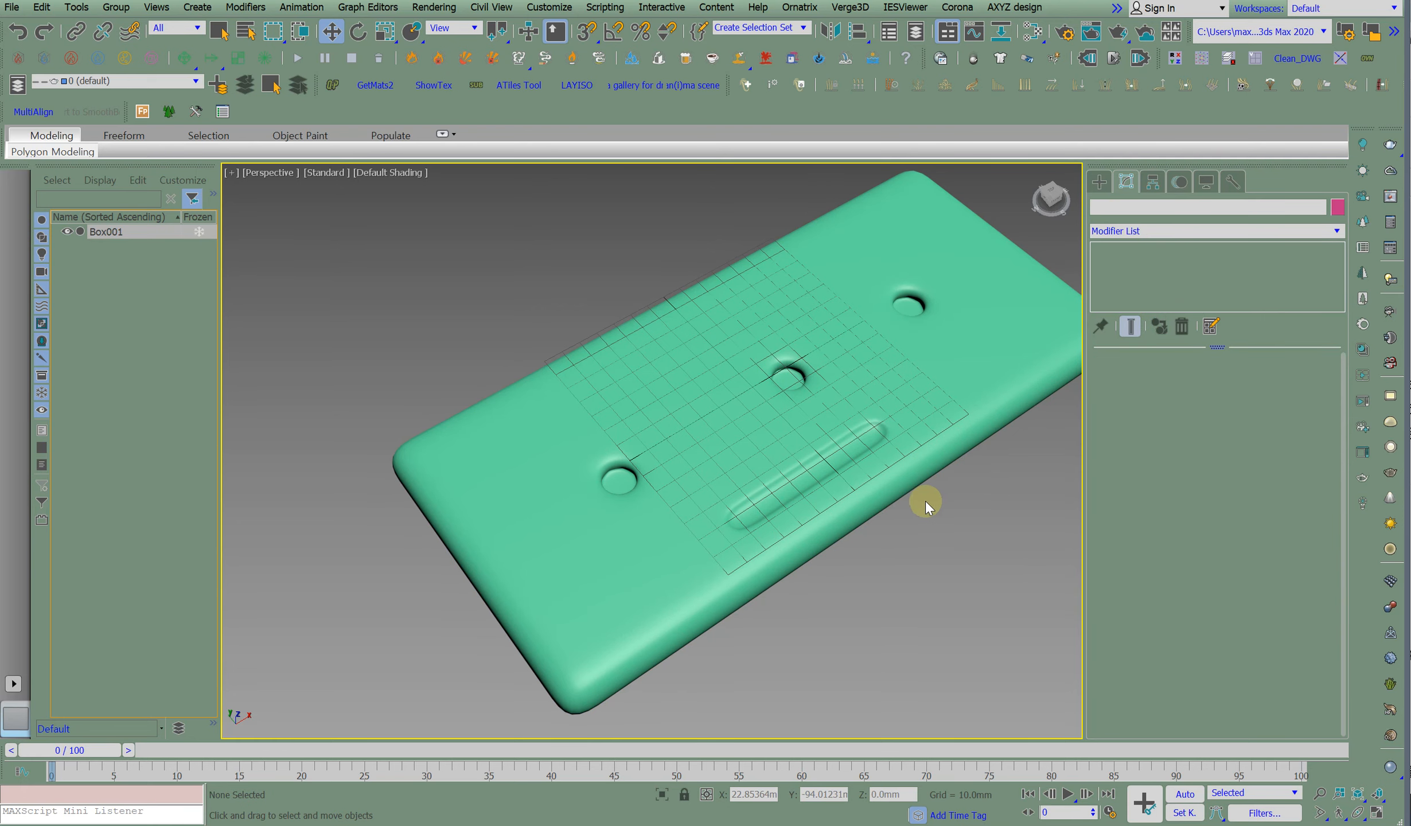
scroll(810, 488, "up", 3)
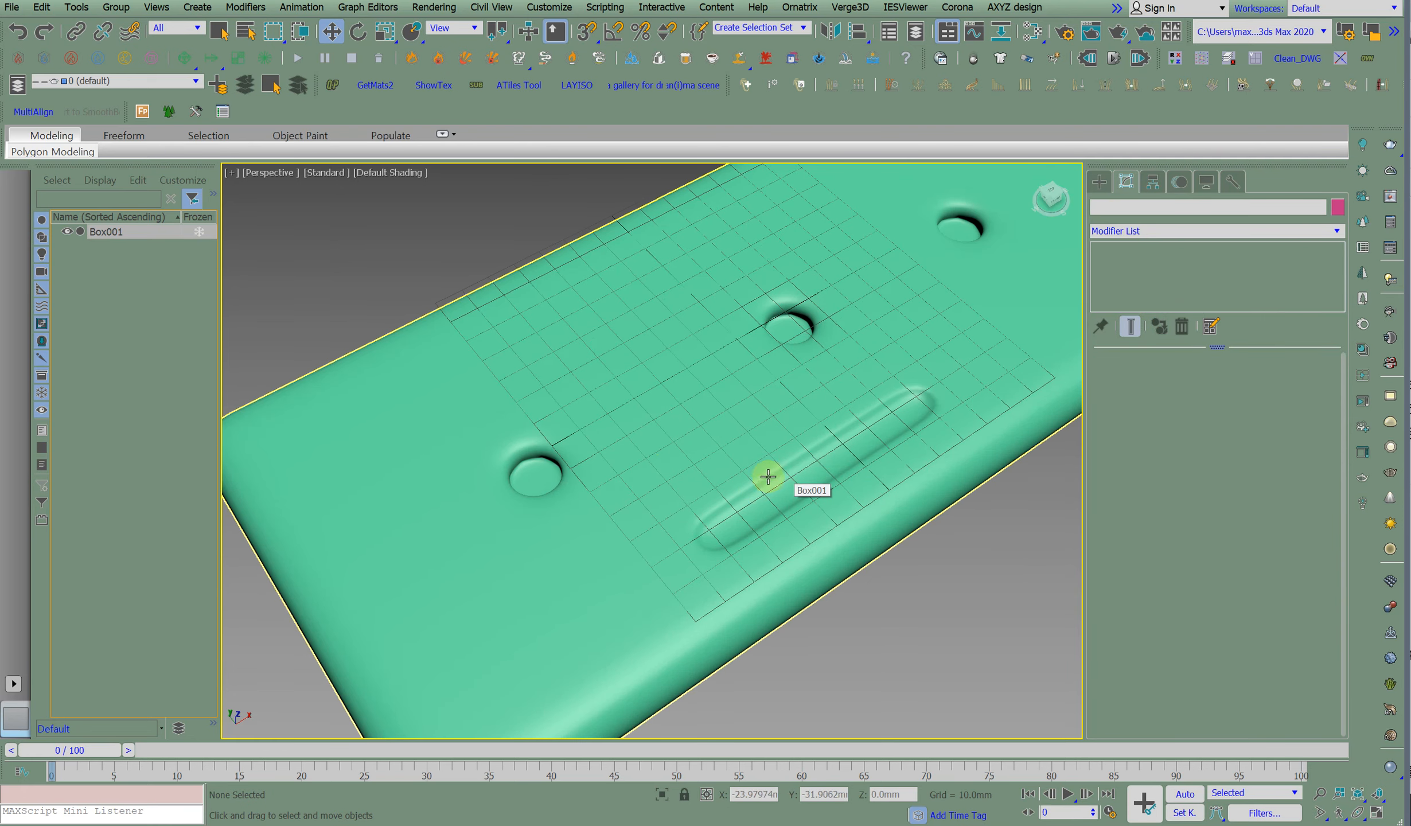
scroll(546, 442, "down", 3)
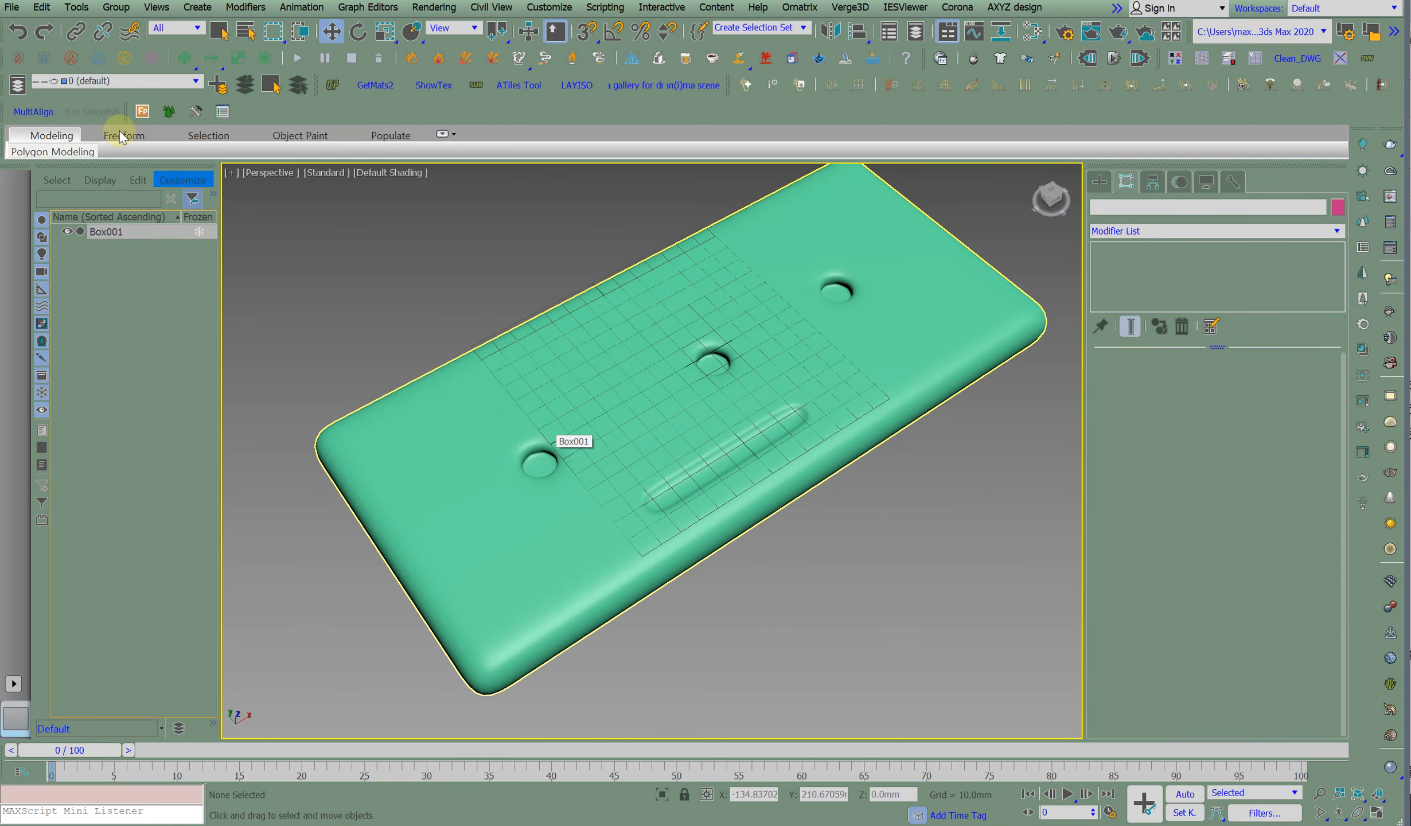
Reset to an empty scene and resize the viewport layout to enlarge the Perspective view.
left_click(12, 7)
left_click(30, 53)
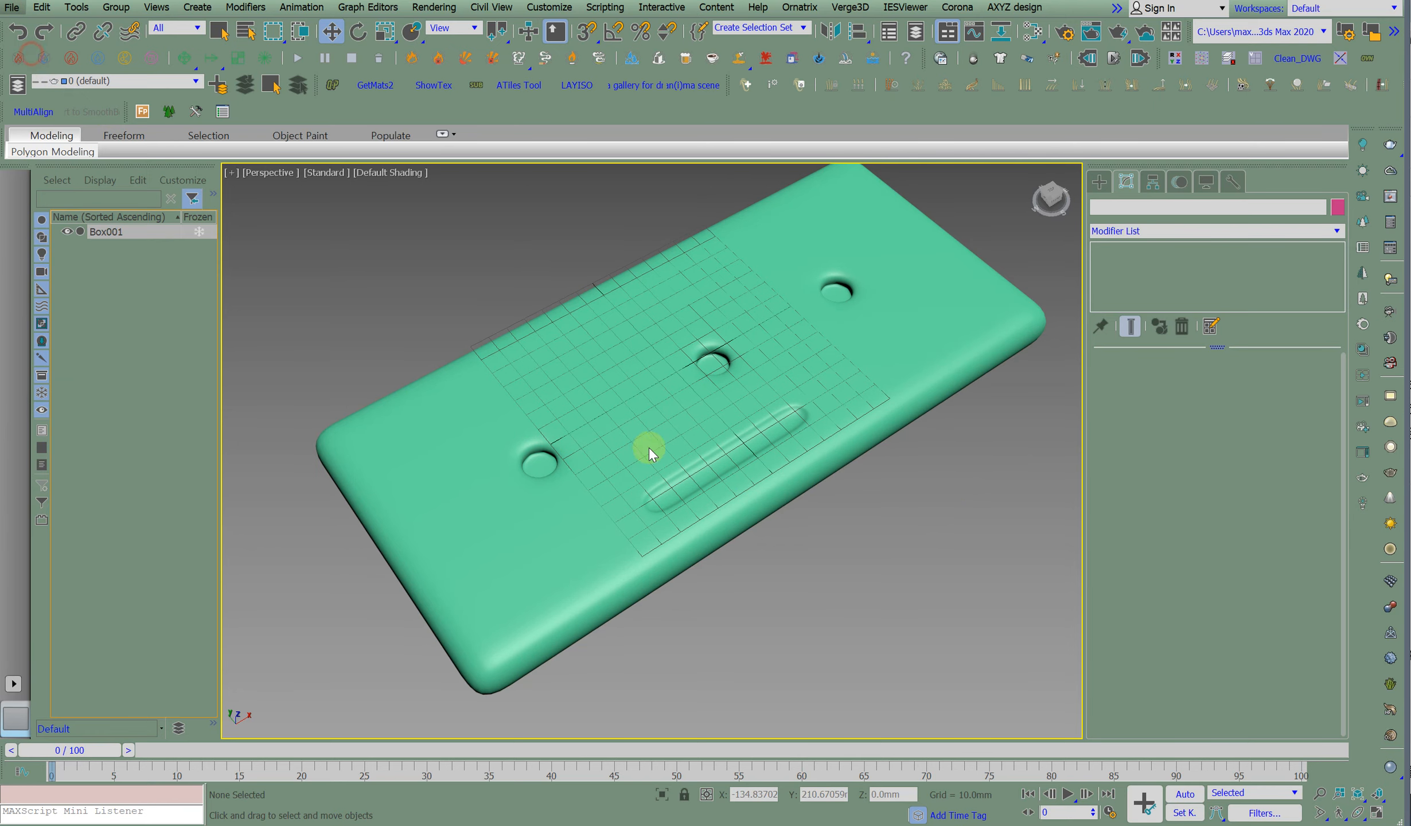
left_click(711, 440)
left_click(656, 440)
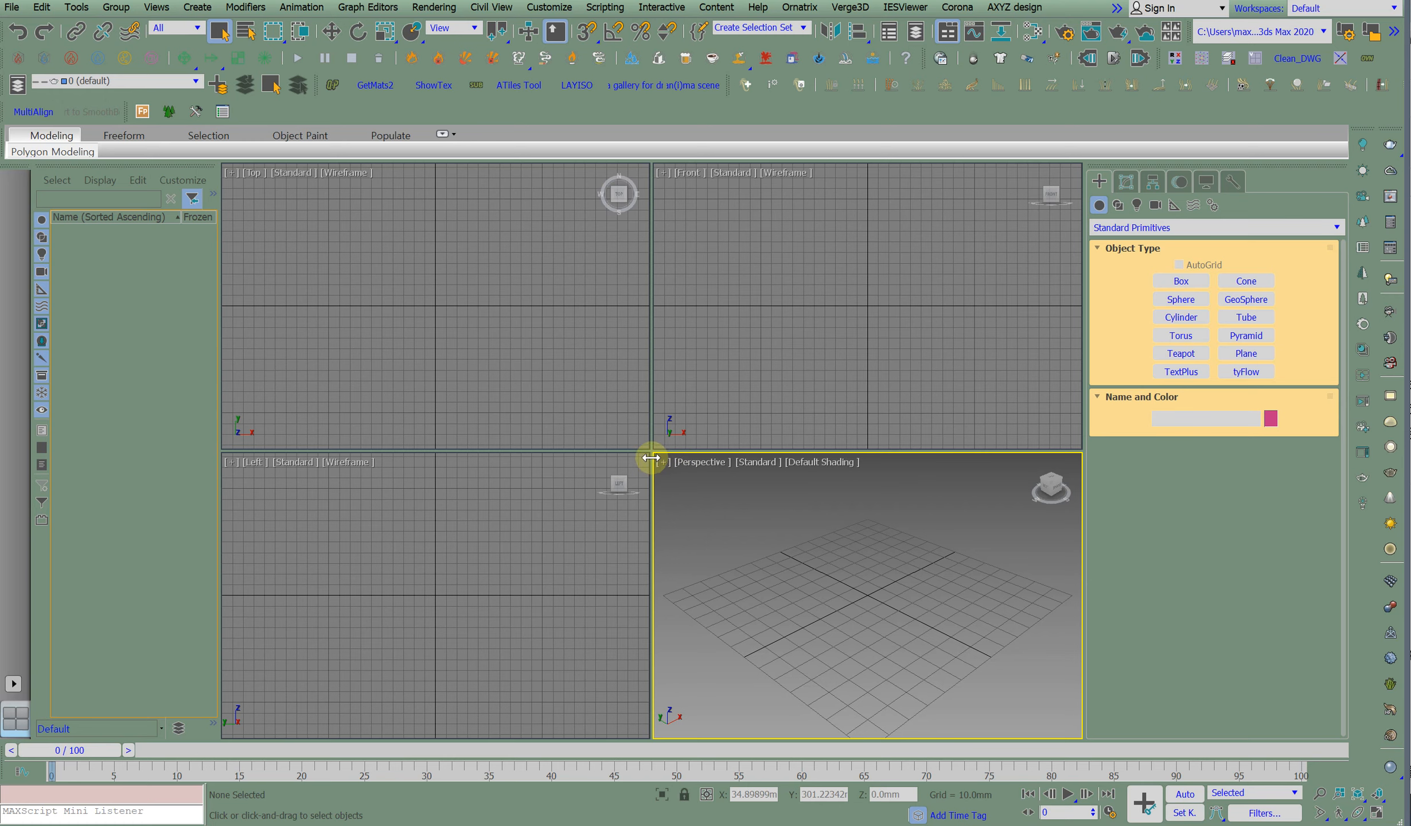
left_click_drag(654, 452, 503, 288)
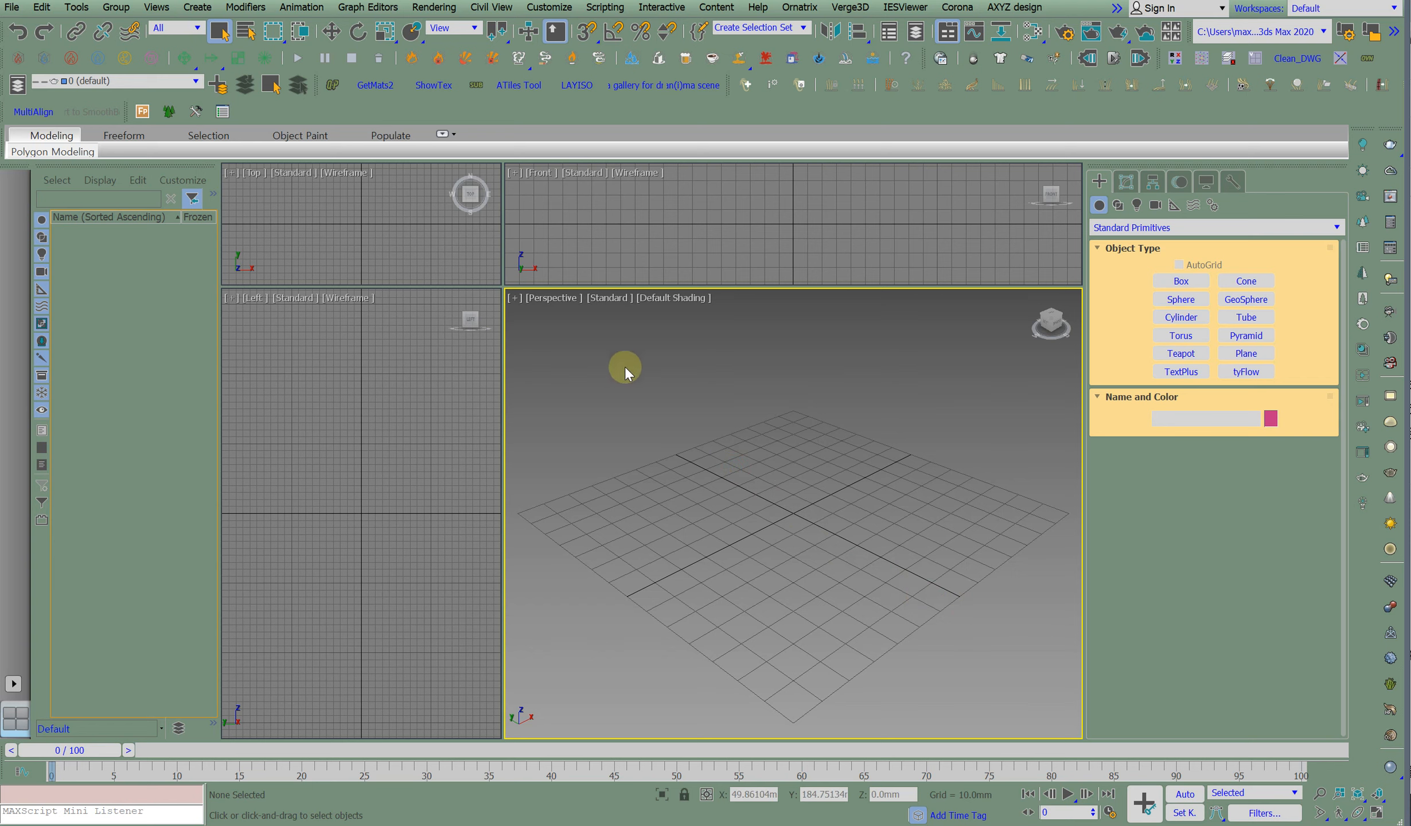
Create a box about 93 × 76 × 73 mm and a sphere of about 31 mm radius at its front face.
left_click(1180, 281)
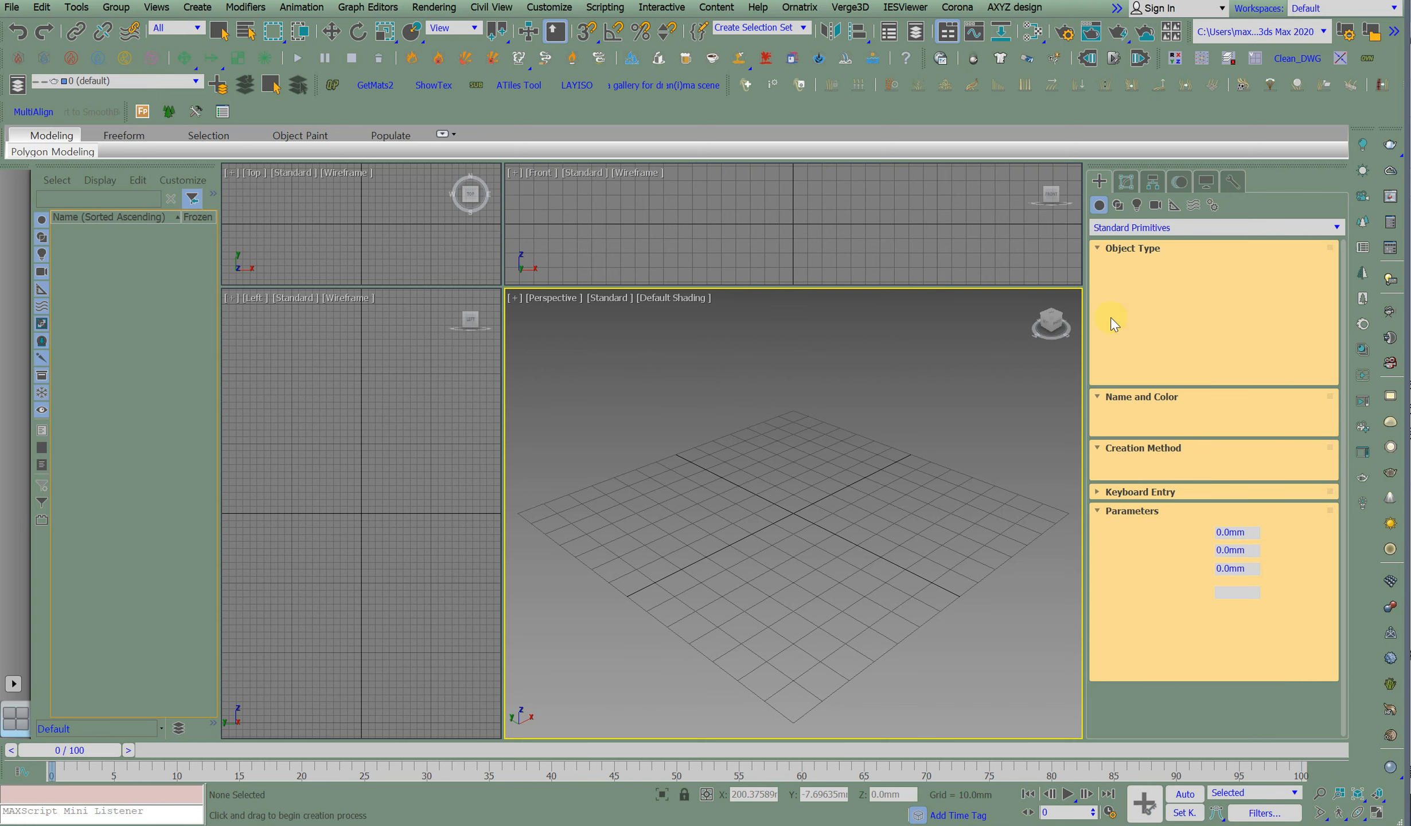
left_click_drag(697, 434, 680, 568)
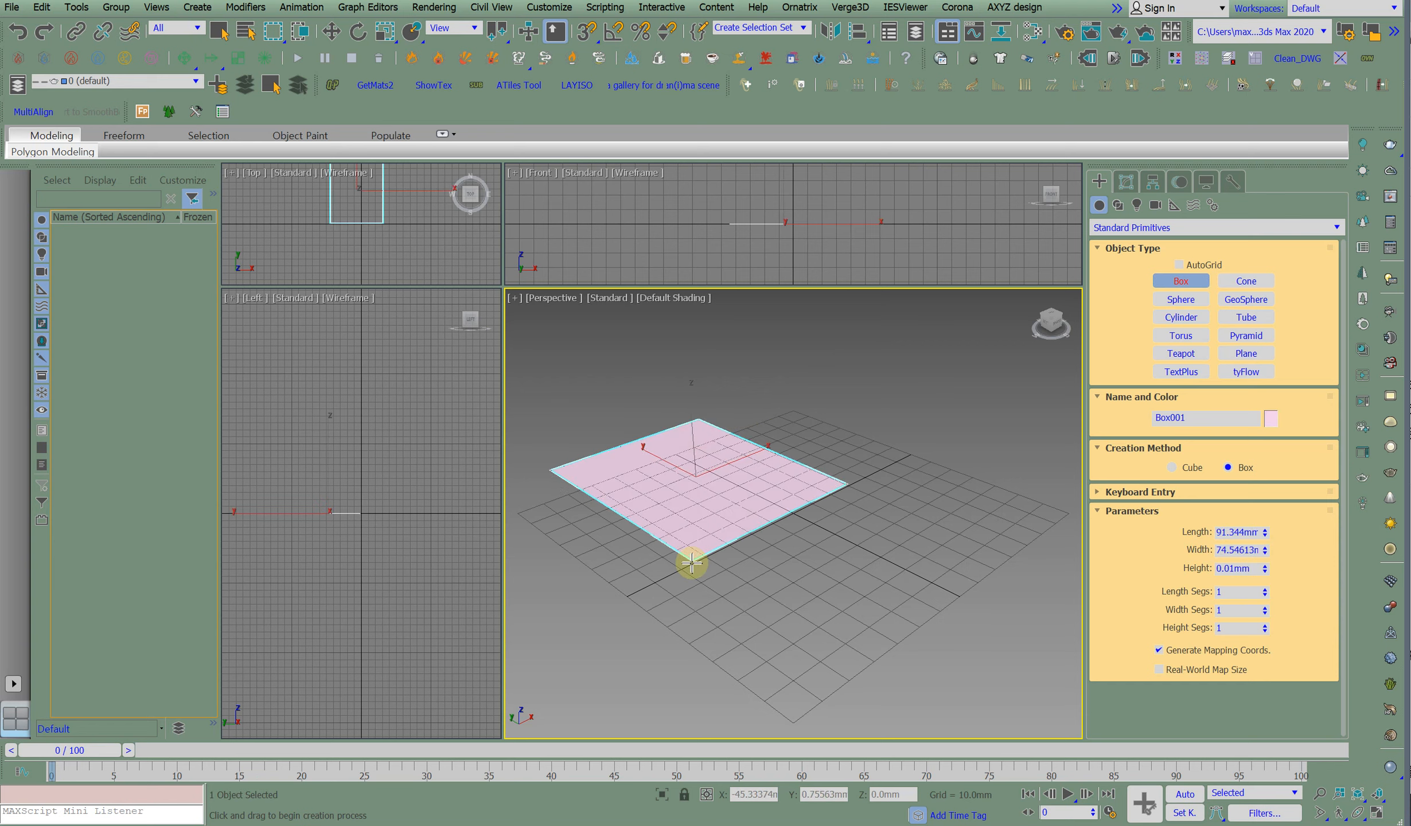
left_click(658, 408)
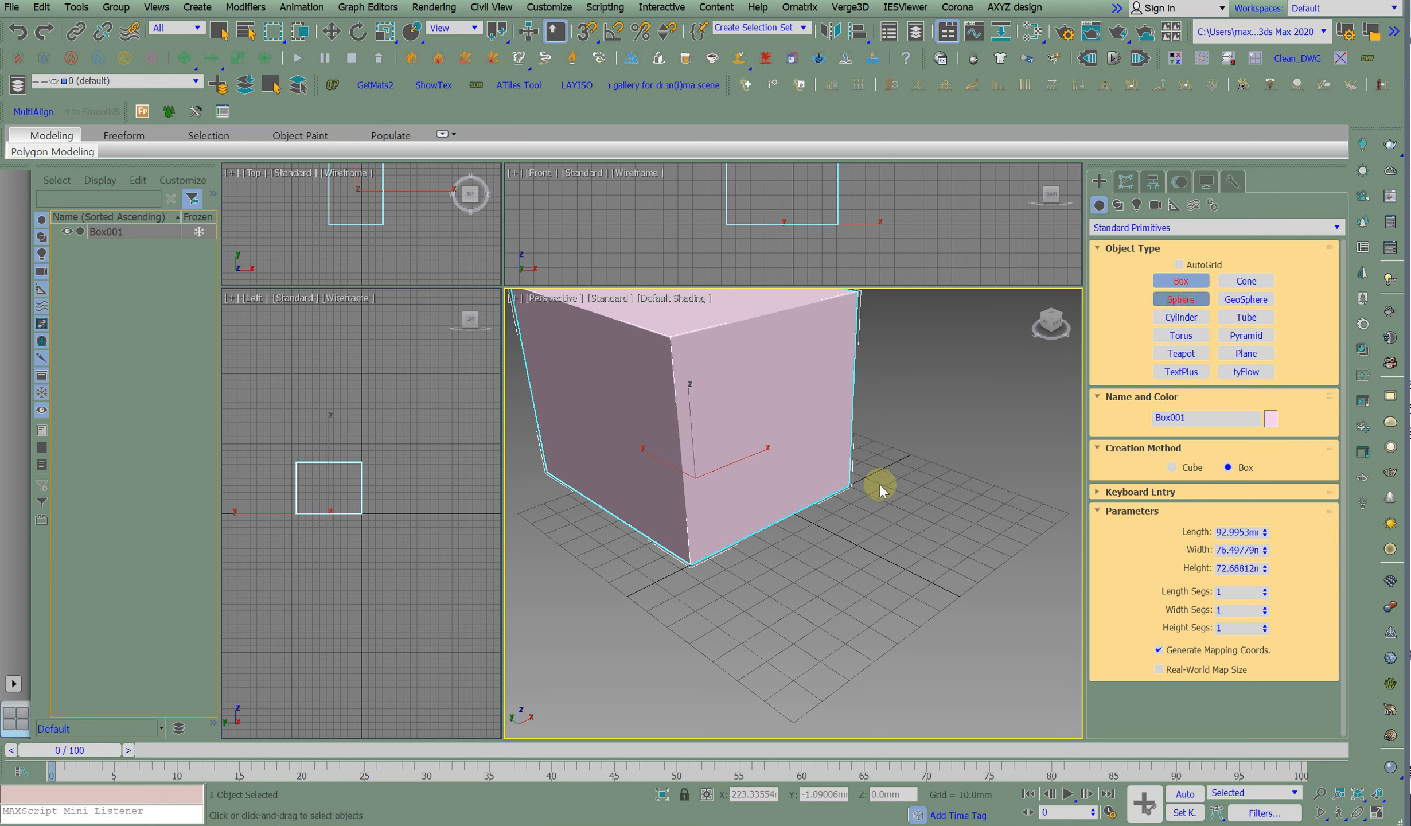
left_click_drag(795, 513, 811, 566)
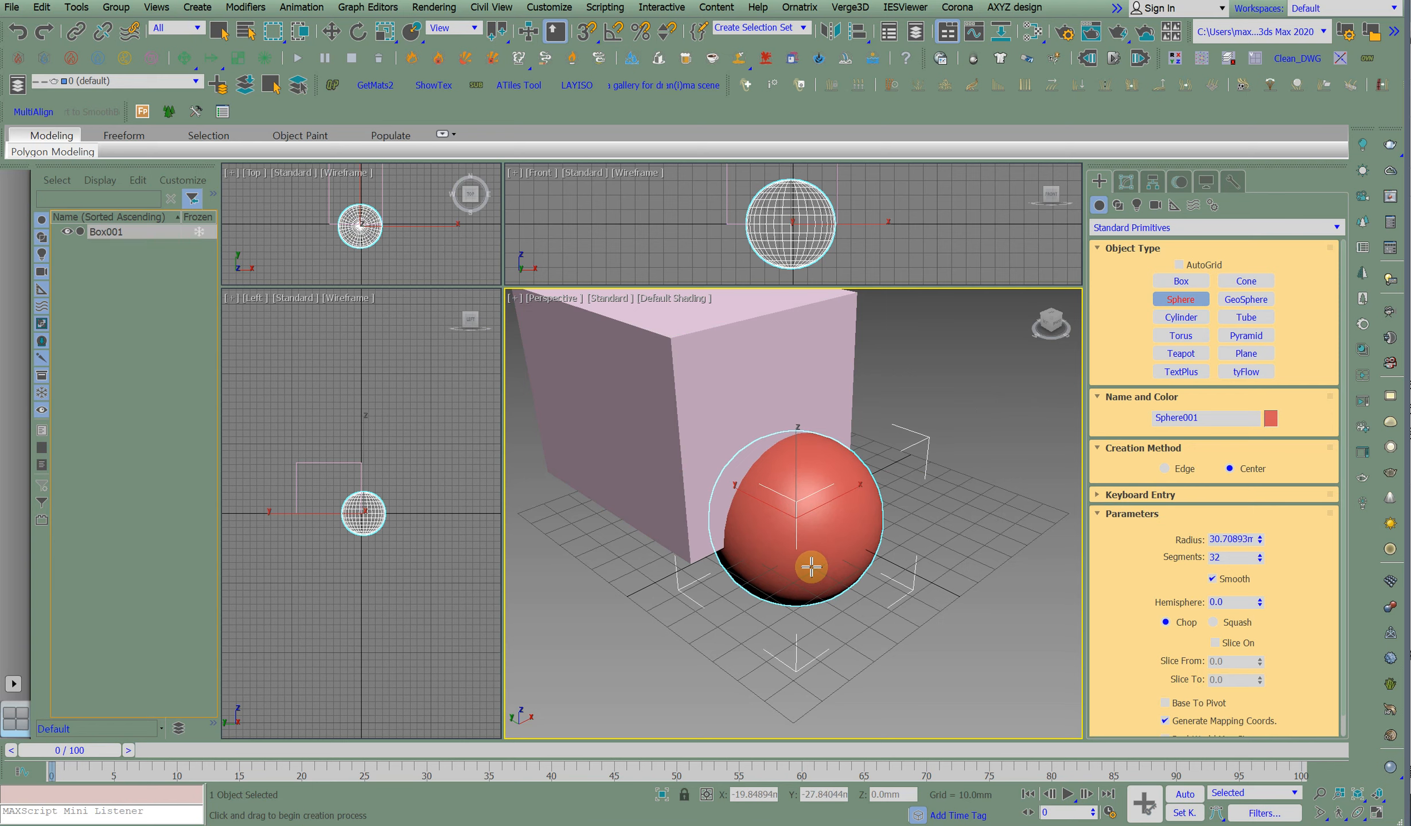
Enlarge the Top view and move the sphere to about X -8 mm, Y 3 mm, overlapping the box's front side.
left_click(362, 224)
middle_click_drag(362, 224, 370, 240)
right_click(467, 278)
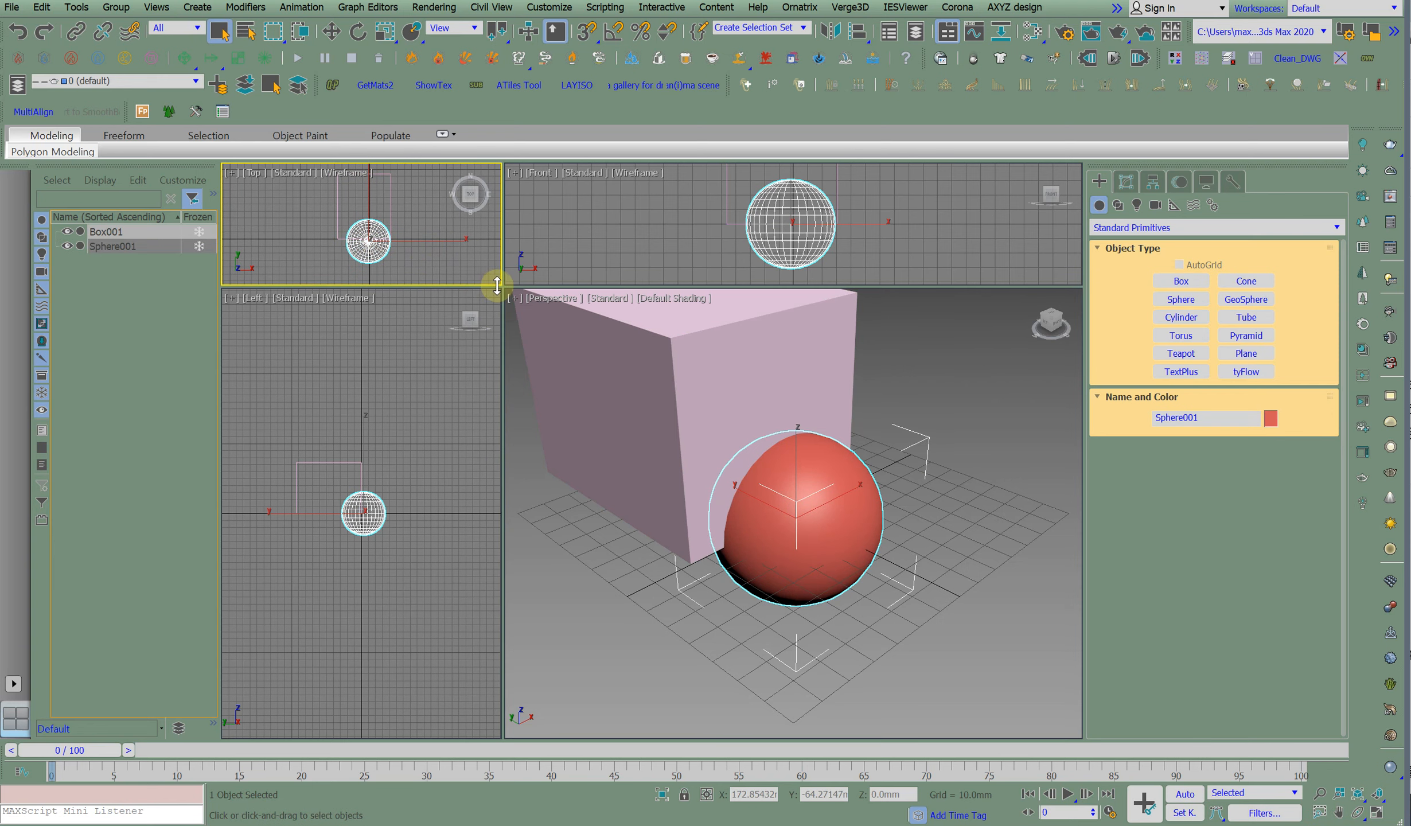
left_click_drag(504, 287, 726, 579)
scroll(472, 418, "up", 2)
right_click(513, 275)
left_click(516, 281)
left_click_drag(522, 367, 511, 357)
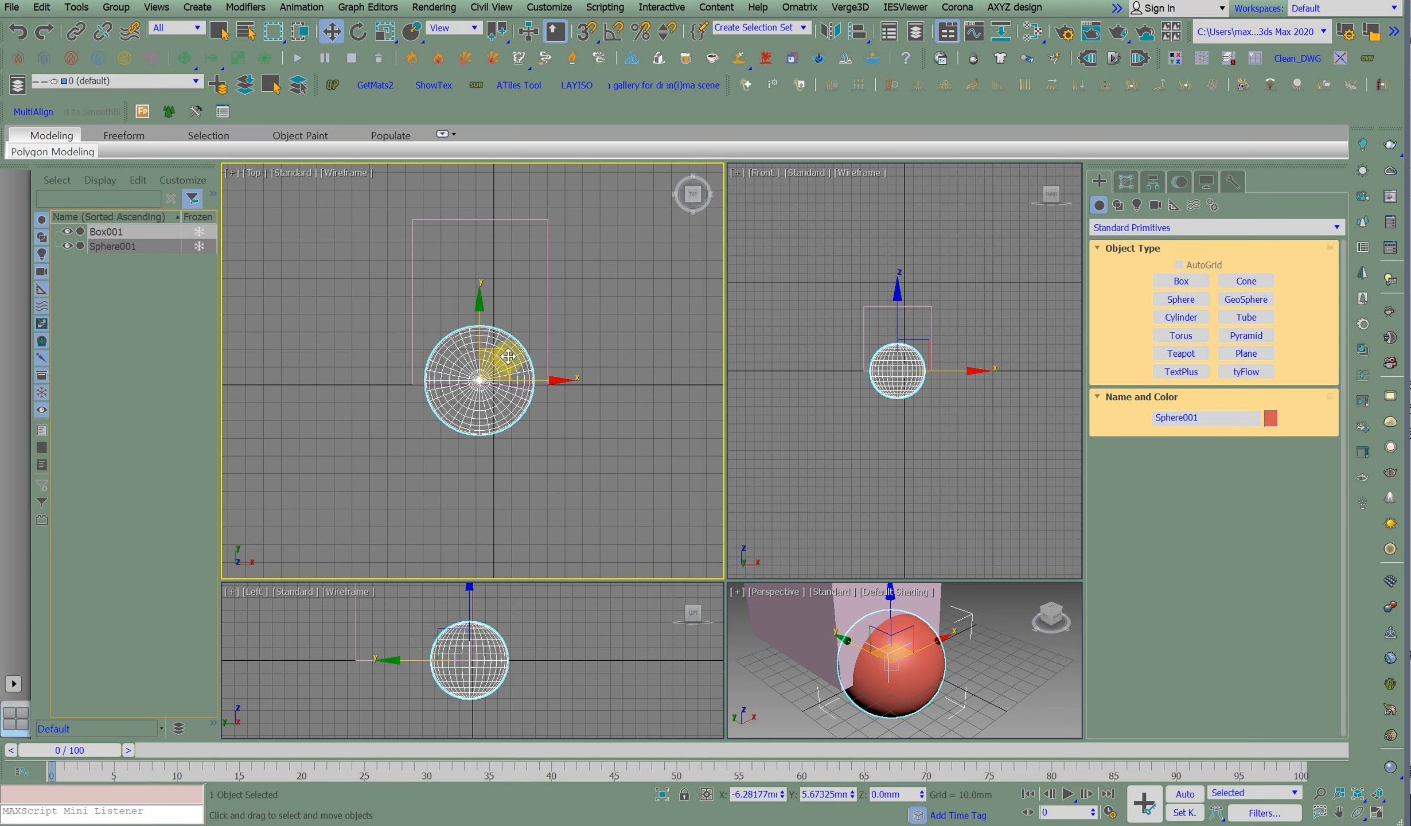
Maximize the Perspective view and raise the sphere to a Z position of about 26 mm.
right_click(959, 653)
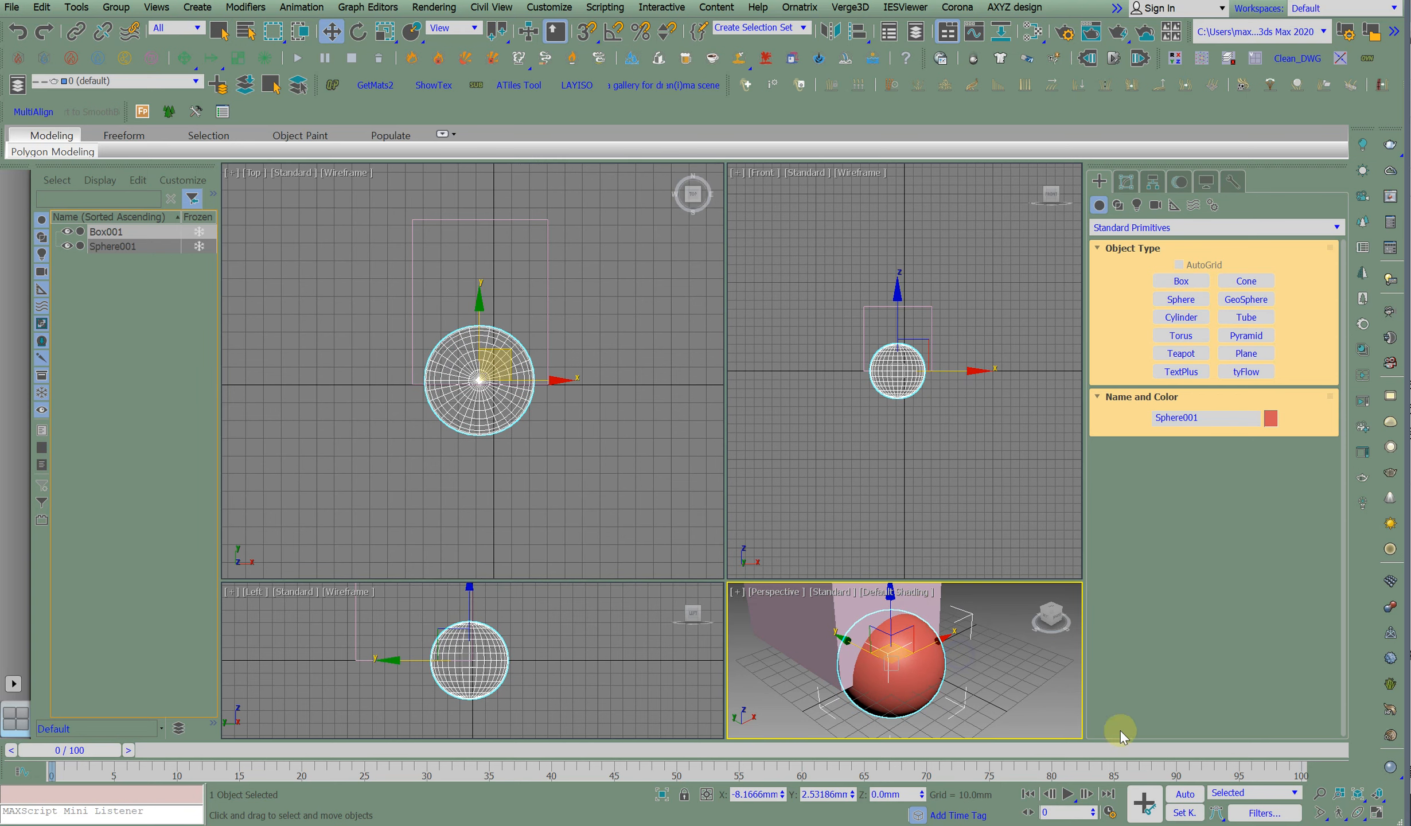
left_click(1377, 813)
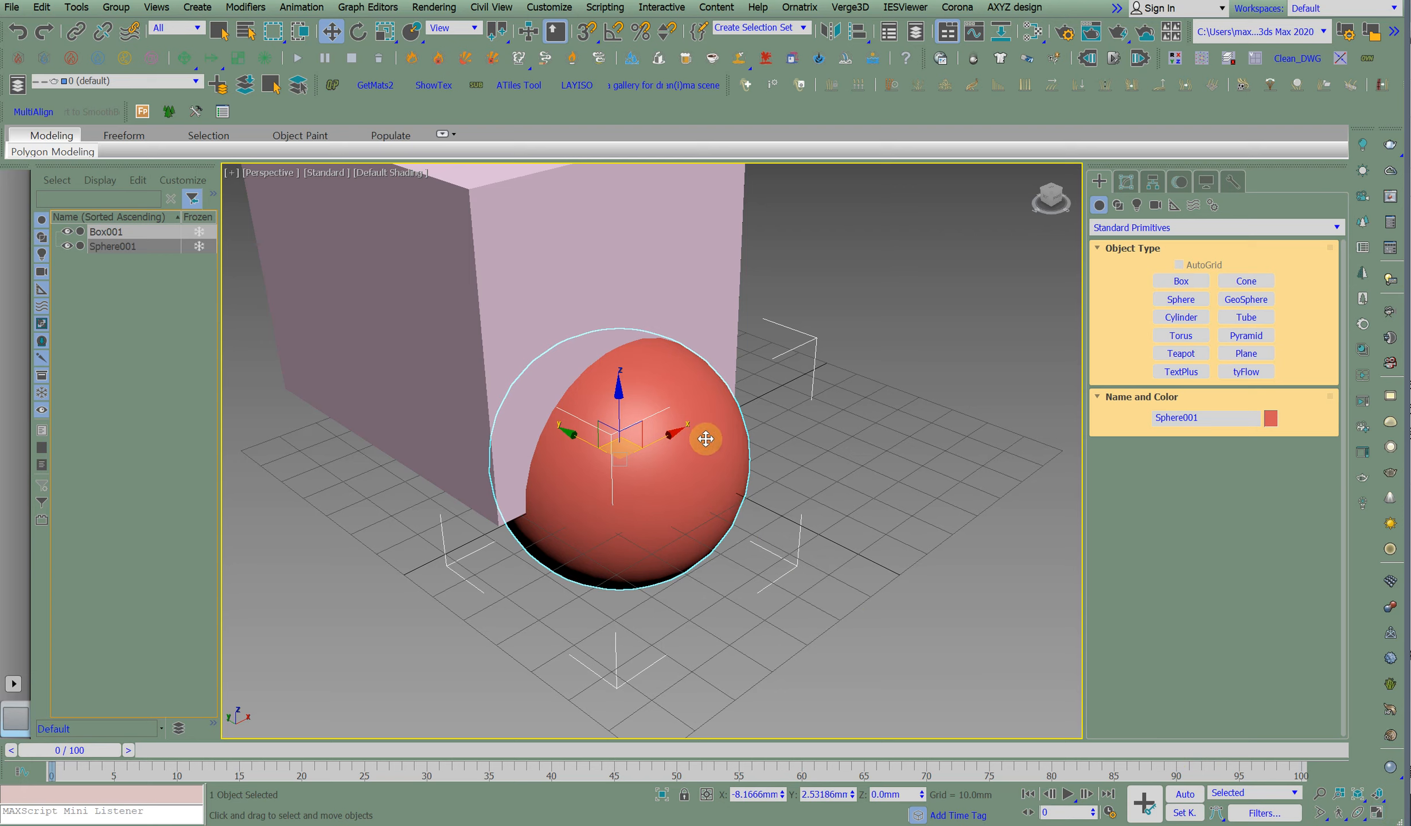
scroll(707, 440, "up", 3)
left_click_drag(684, 437, 668, 338)
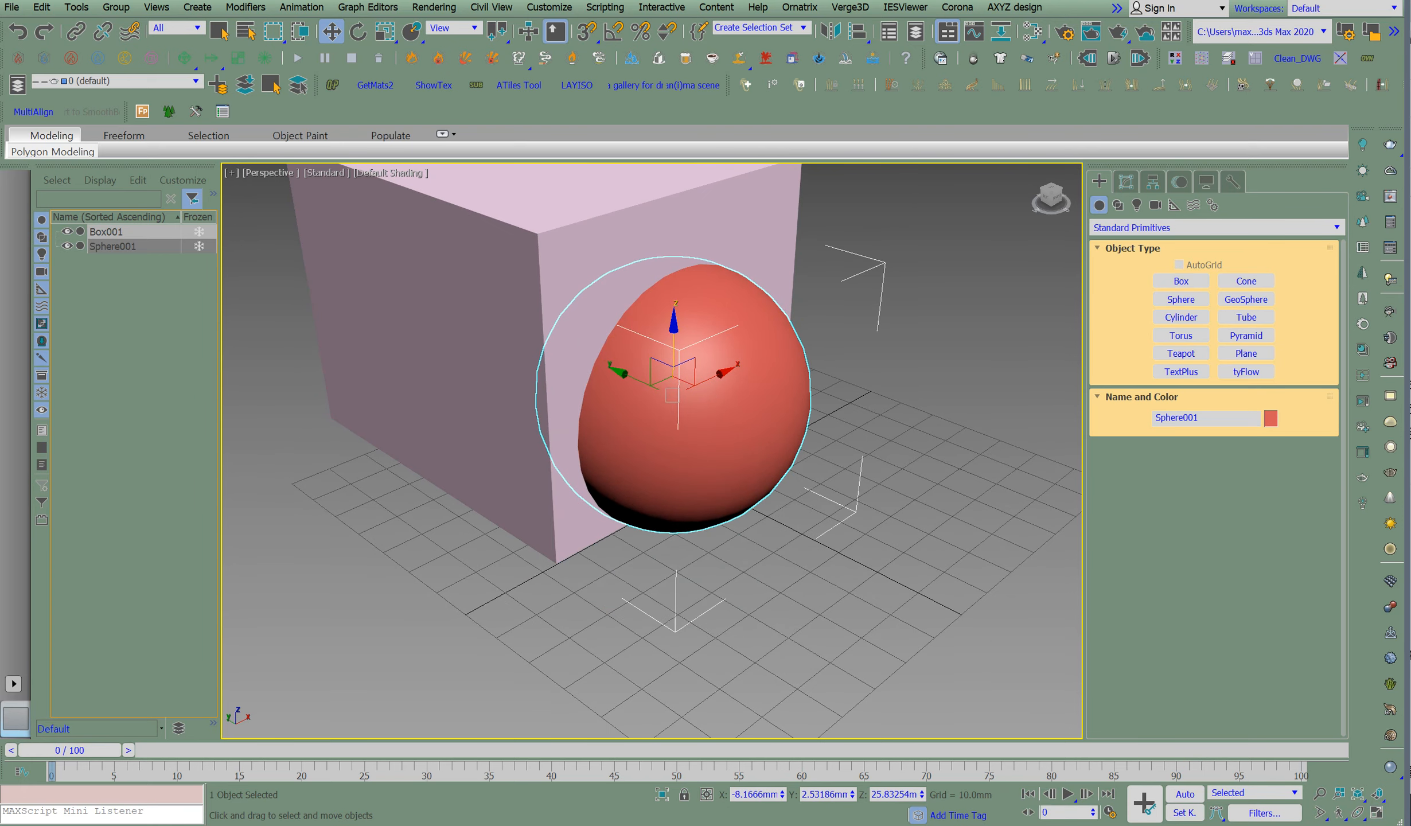
Raise the sphere further to Z about 32 mm and lower the box to Z about -7 mm.
left_click(1356, 813)
mouse_move(576, 463)
left_mouse_down()
mouse_move(535, 457)
mouse_move(599, 467)
left_mouse_up()
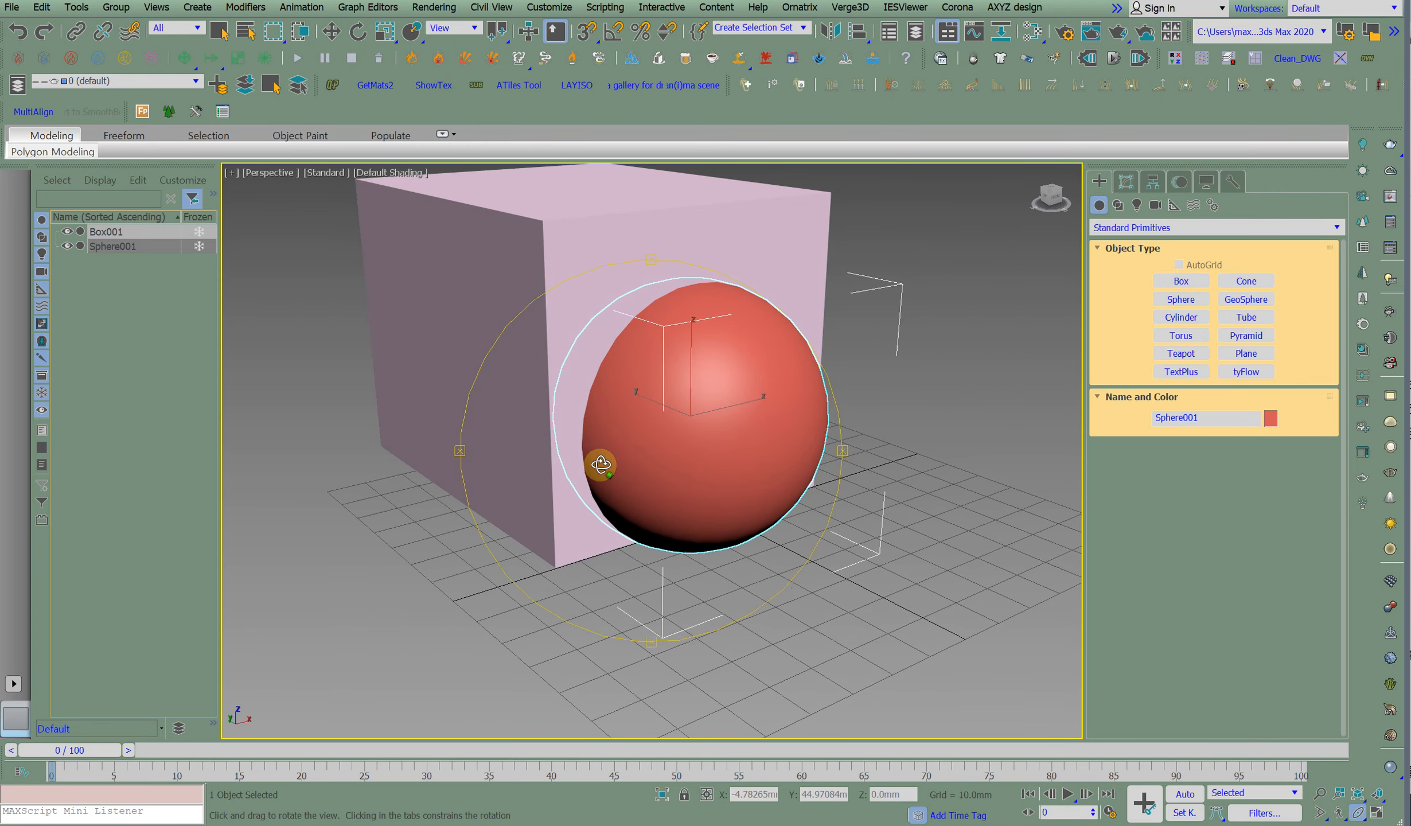
right_click(620, 474)
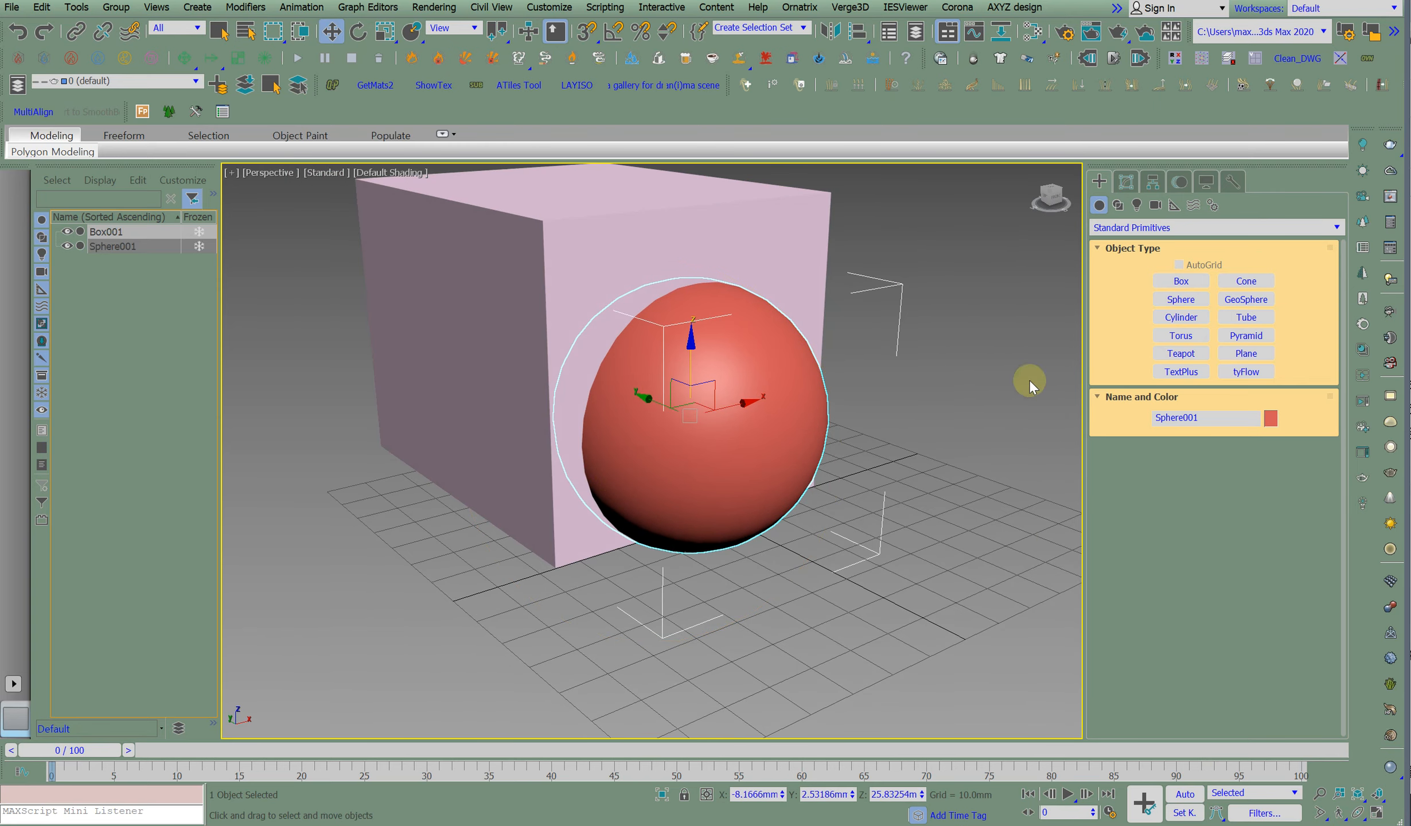
left_click_drag(686, 355, 691, 329)
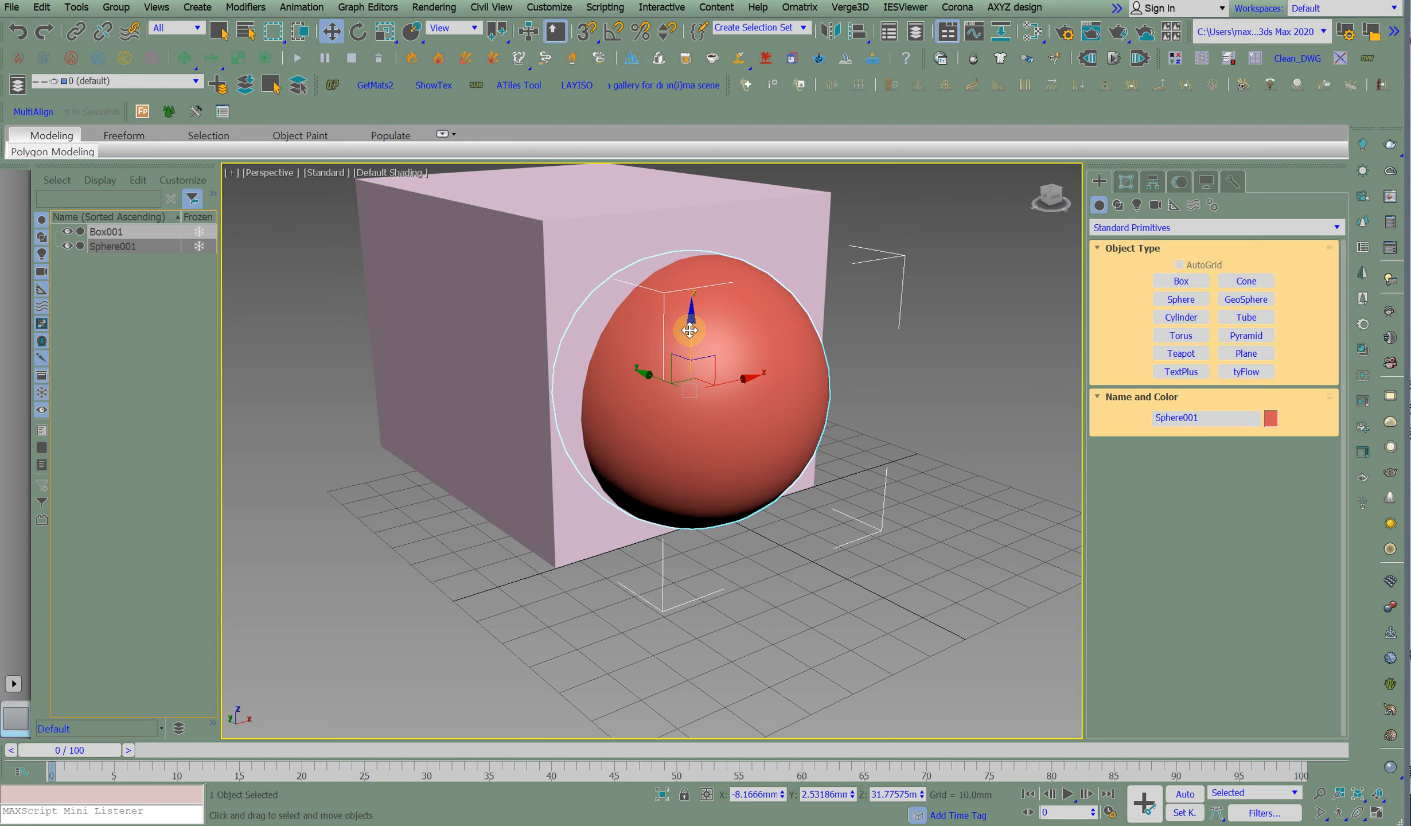
left_click_drag(582, 258, 615, 268)
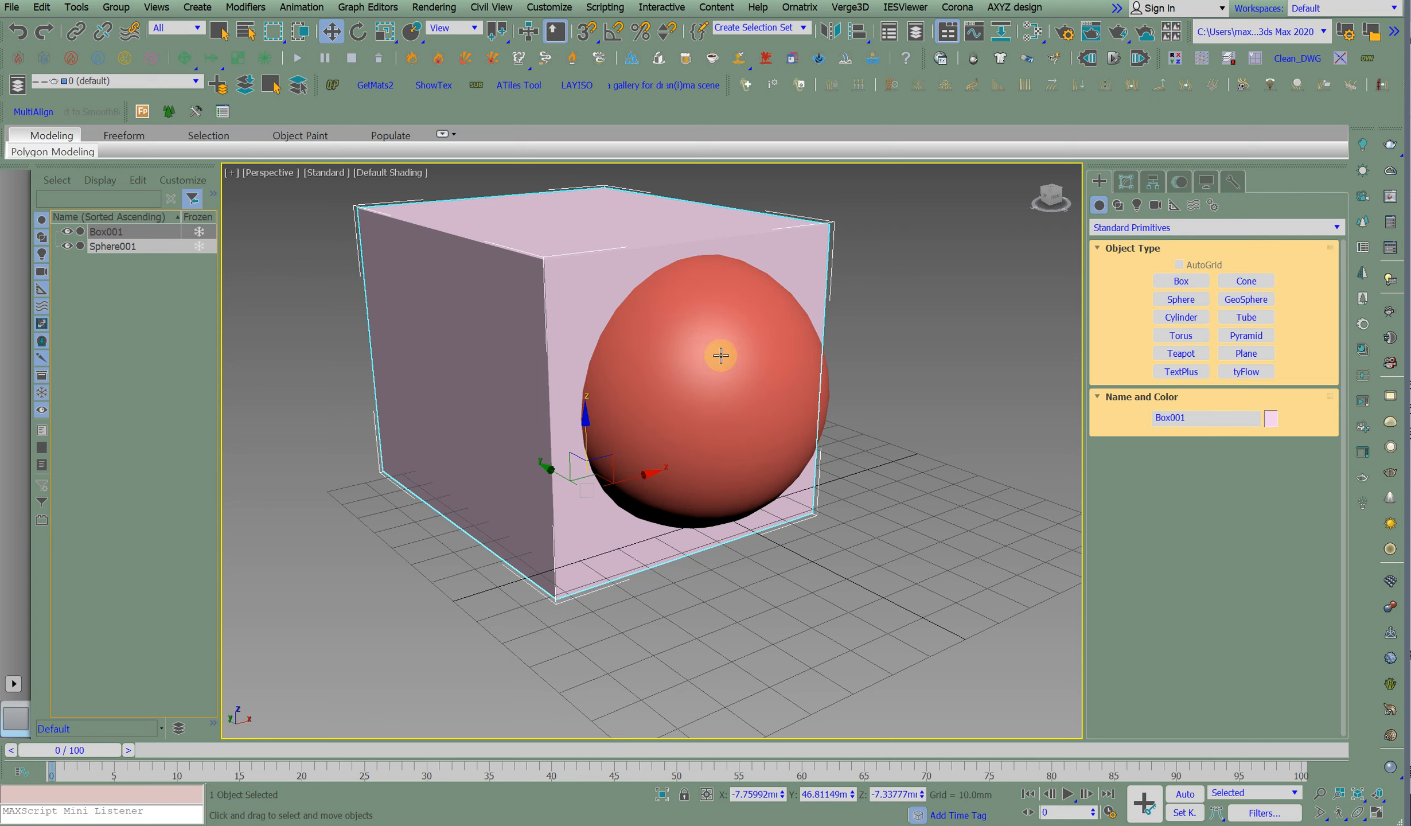
left_click(716, 354)
left_click_drag(743, 382, 714, 381)
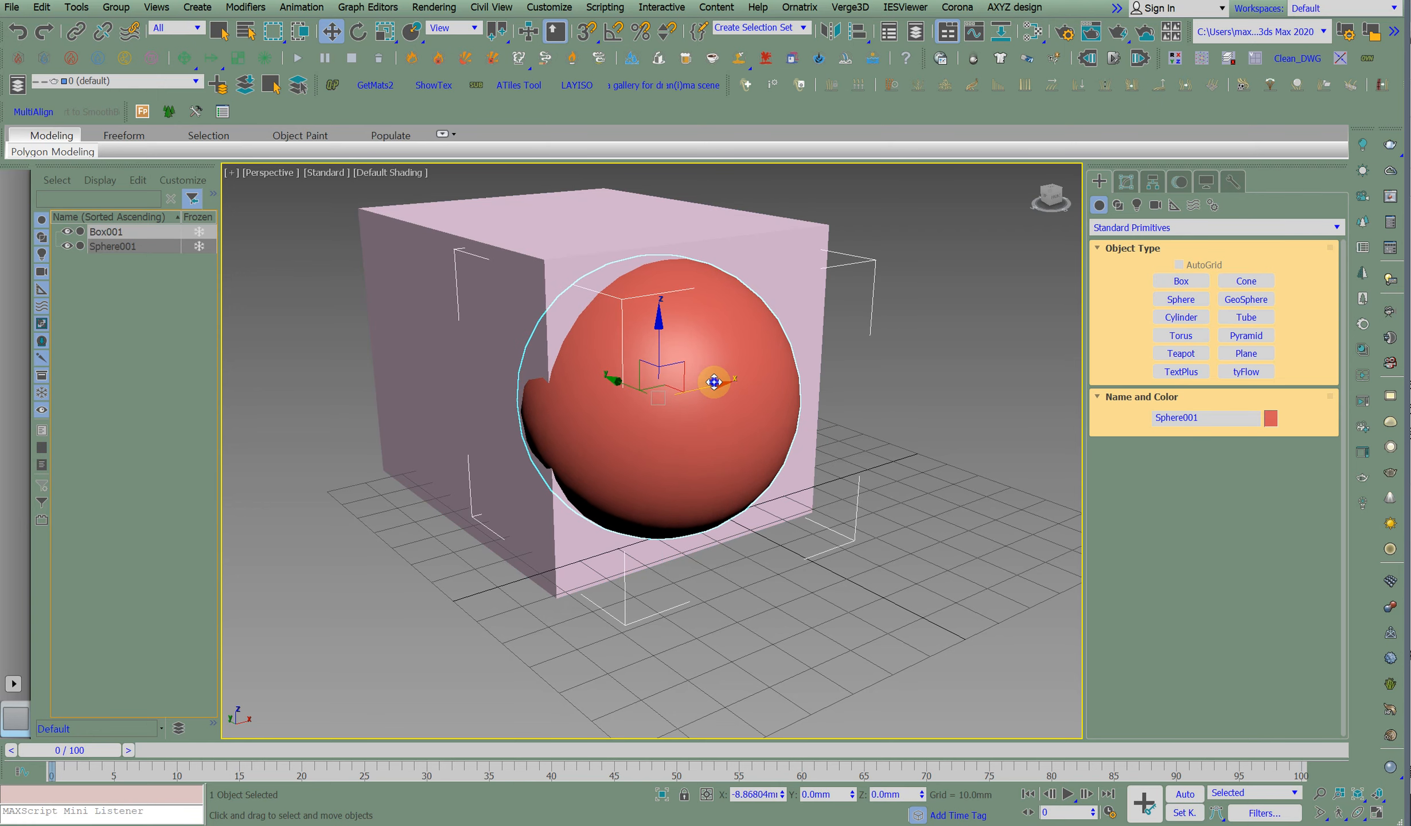
right_click(714, 381)
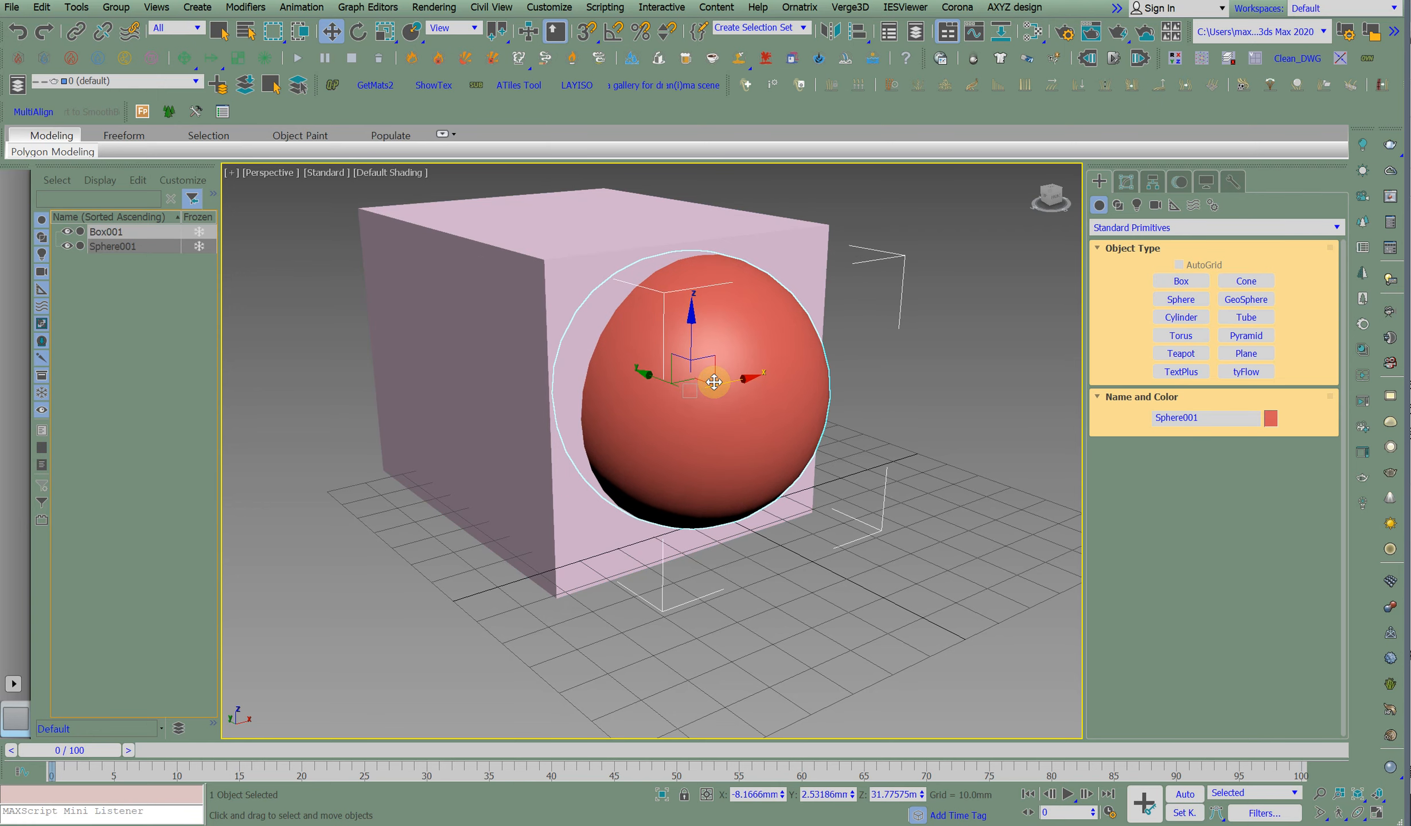
Select the box and switch the geometry creation category to Compound Objects.
left_click(501, 291)
left_click(1143, 228)
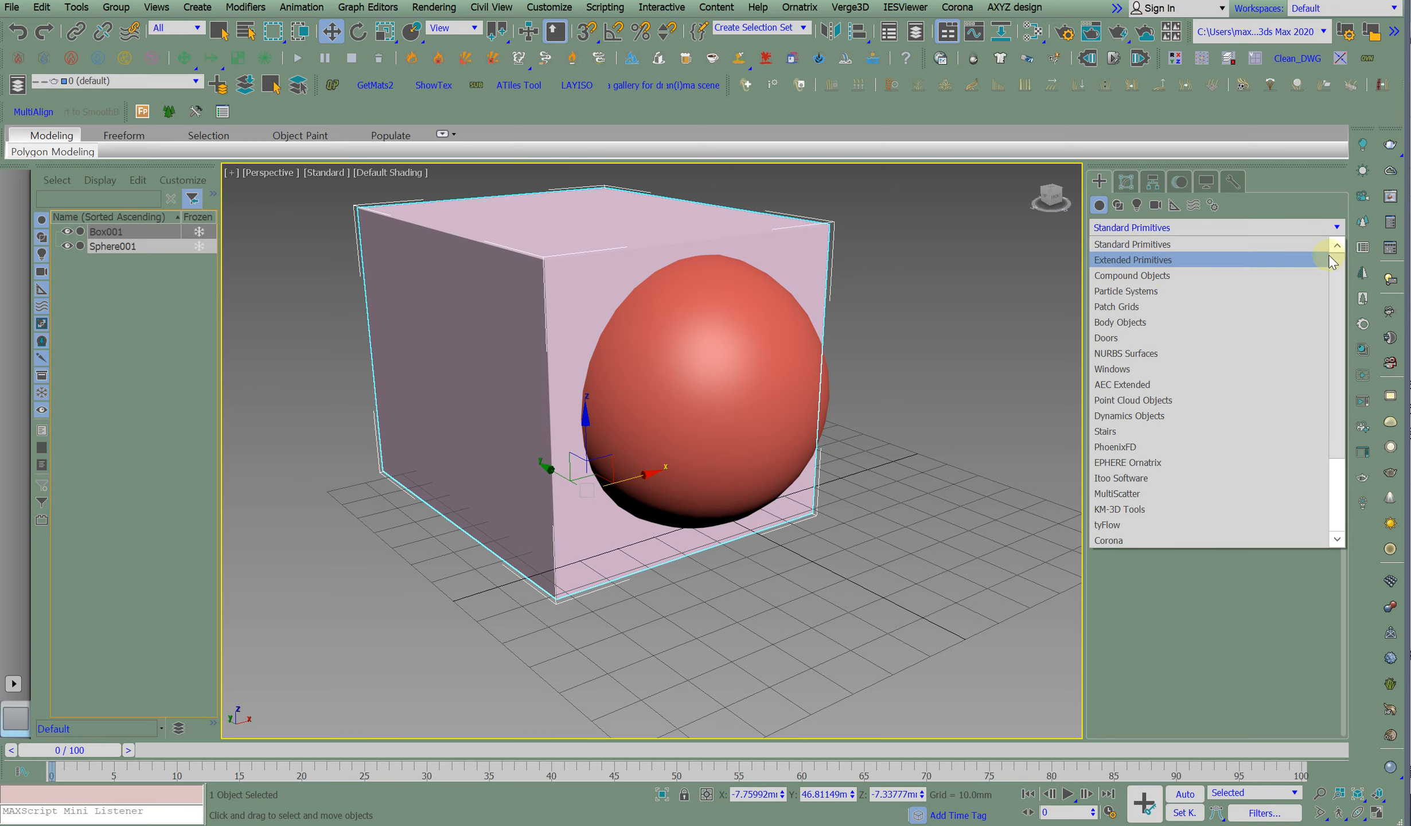
left_click(1124, 259)
left_click(1135, 227)
left_click(1133, 273)
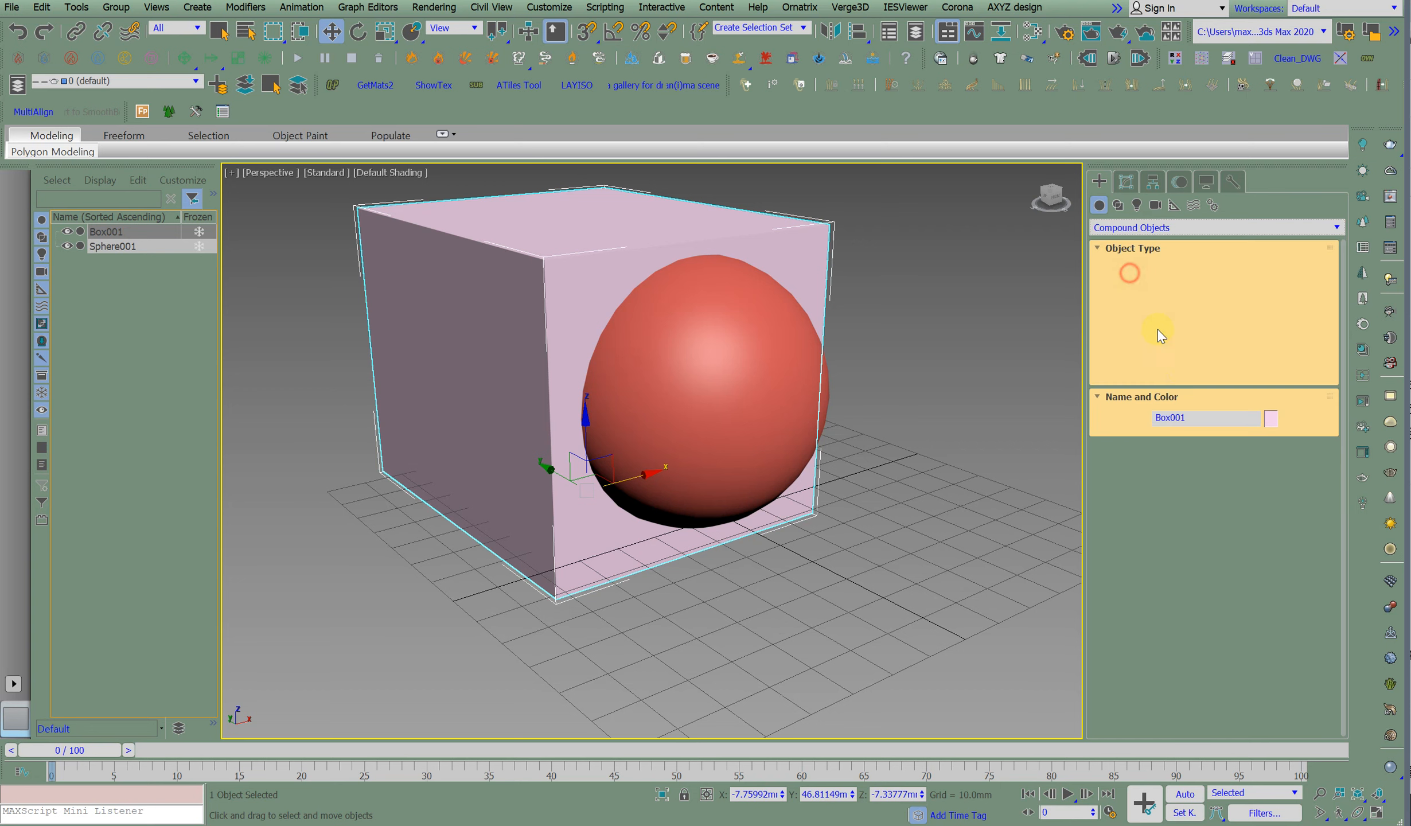
left_click(1182, 372)
left_click(1182, 353)
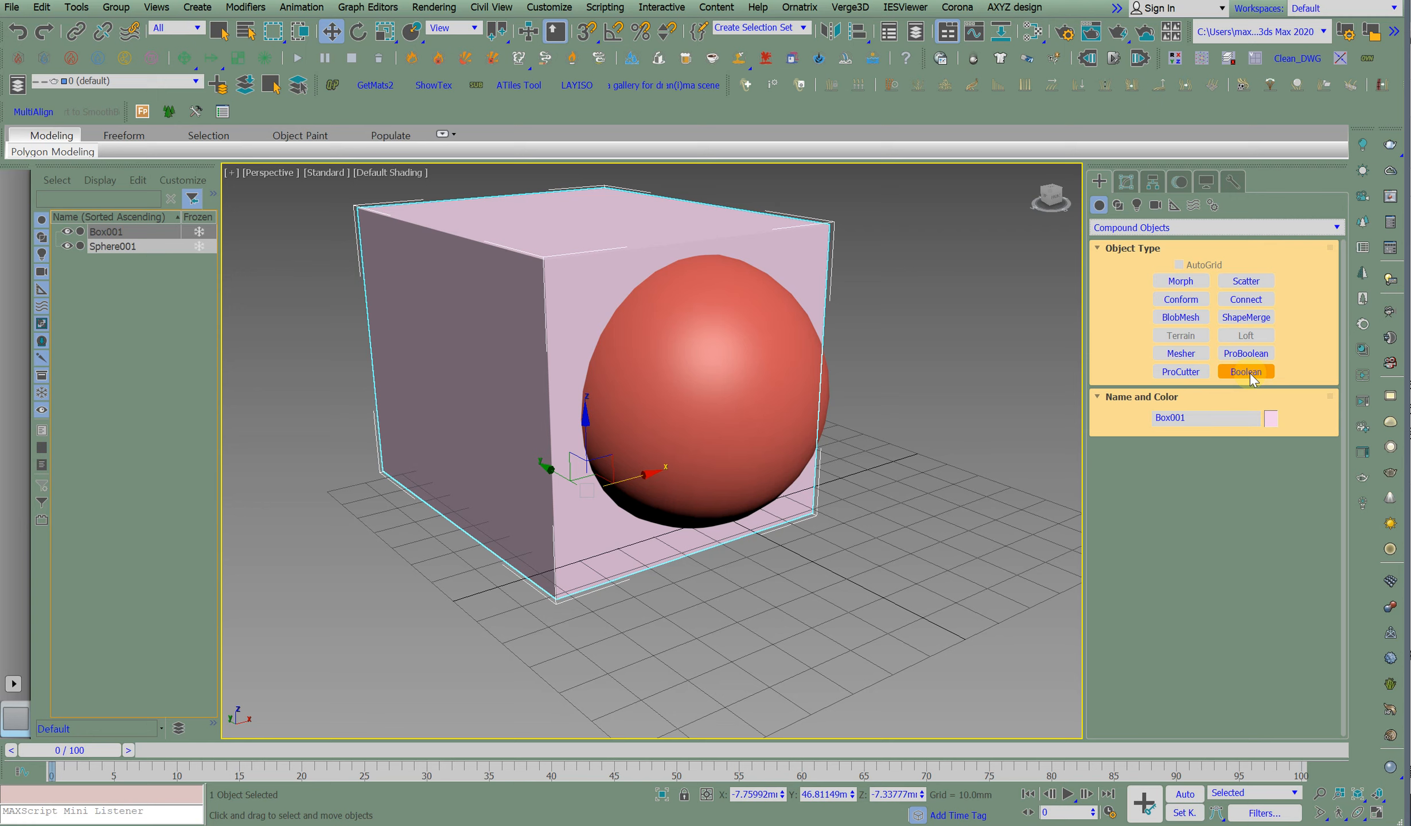
left_click(1246, 353)
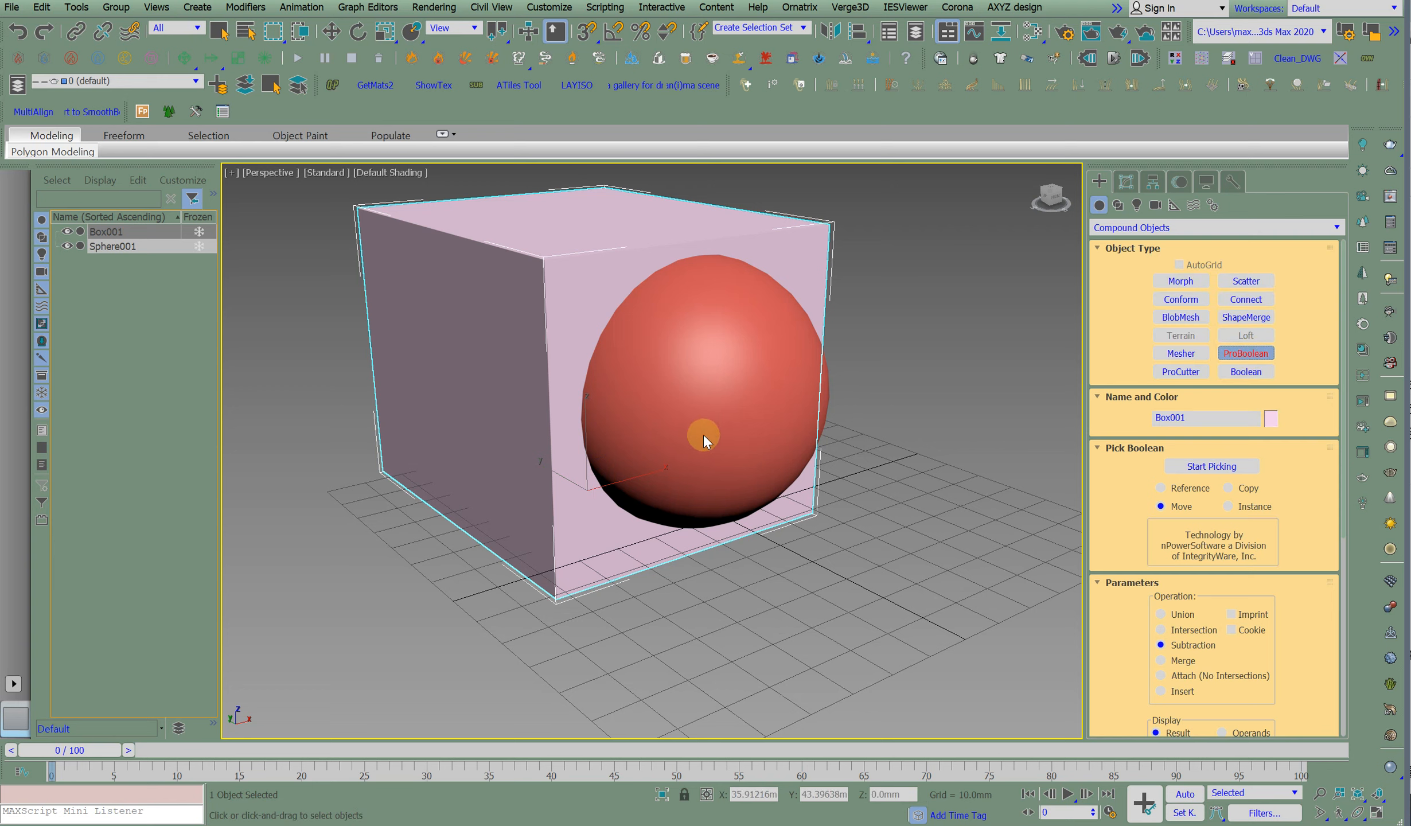
right_click(916, 395)
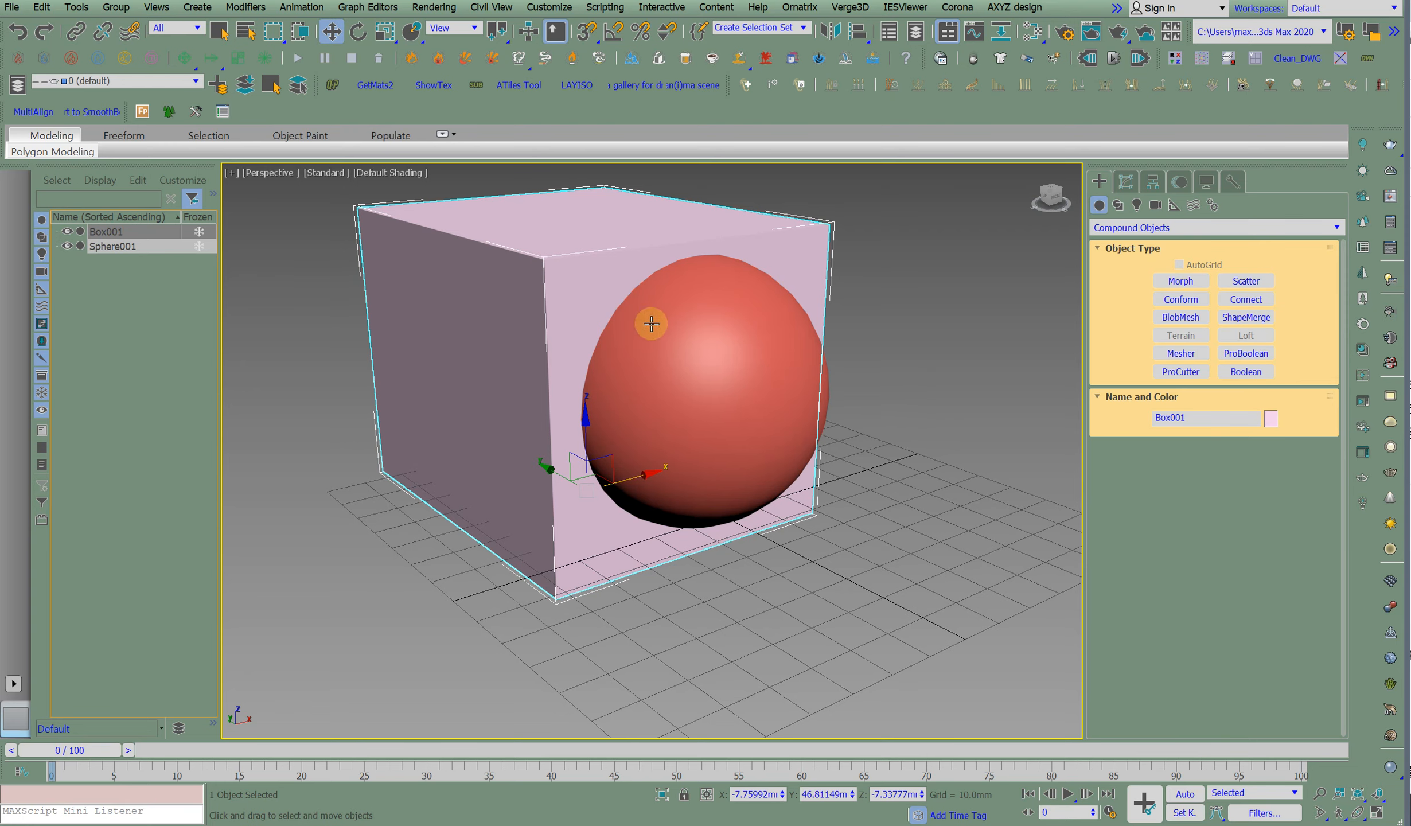
right_click(652, 389)
left_click(666, 401)
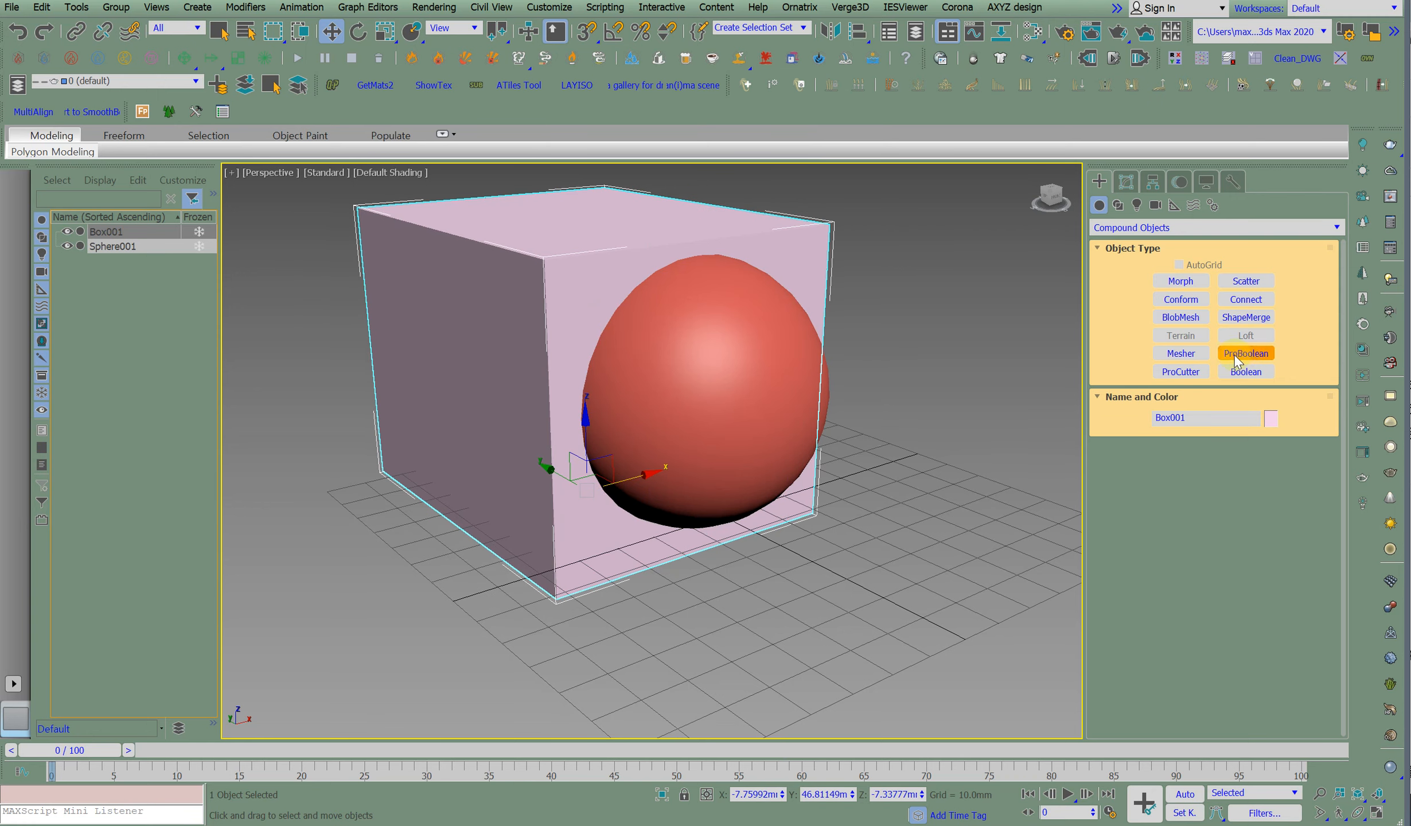
Start a Boolean compound on the box, examine its operand list and operation options, and leave the command.
left_click(1225, 352)
left_click(1249, 370)
scroll(1142, 459, "down", 3)
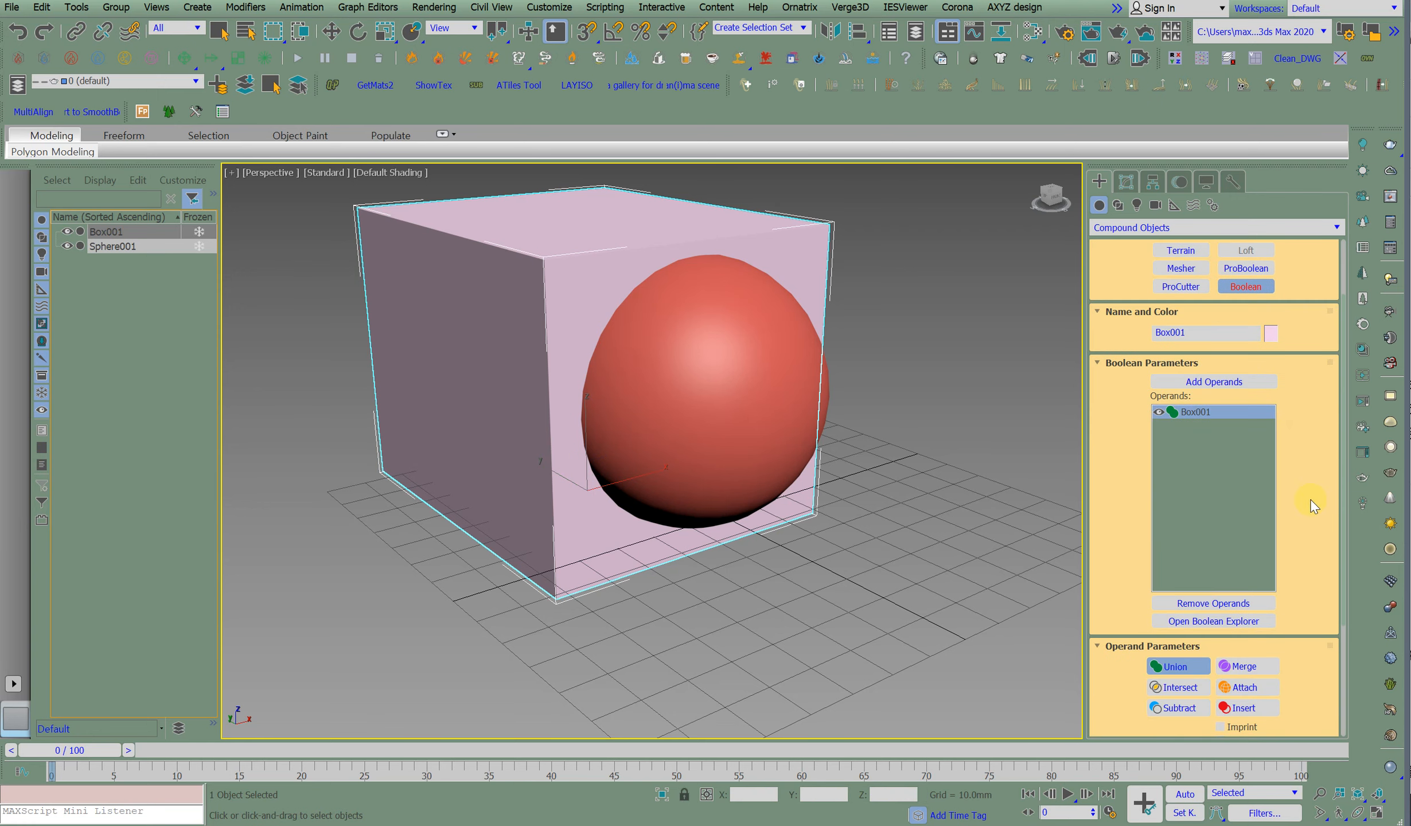
left_click_drag(1112, 494, 1168, 297)
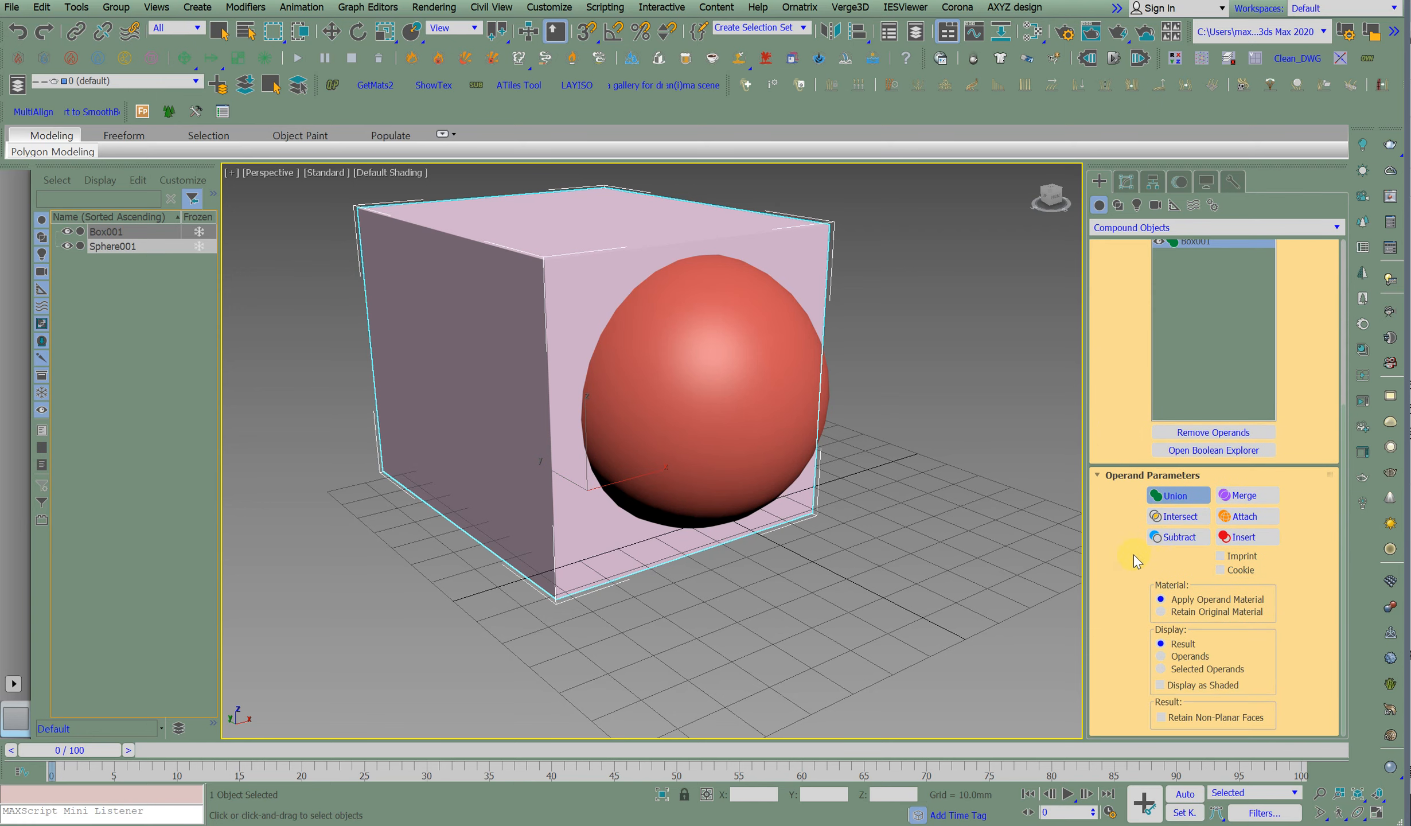
left_click_drag(1155, 399, 1129, 624)
scroll(1130, 551, "up", 3)
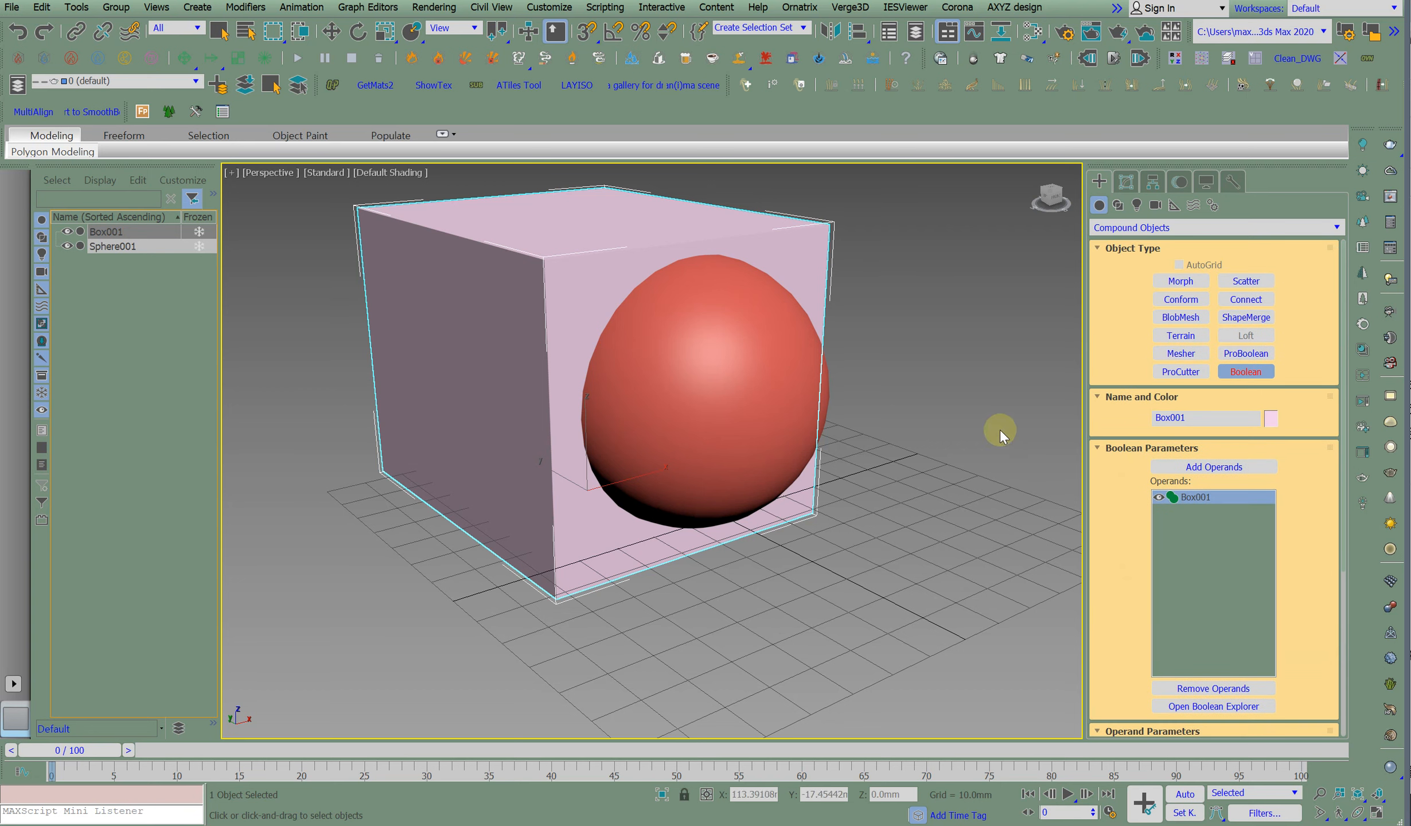
key("w")
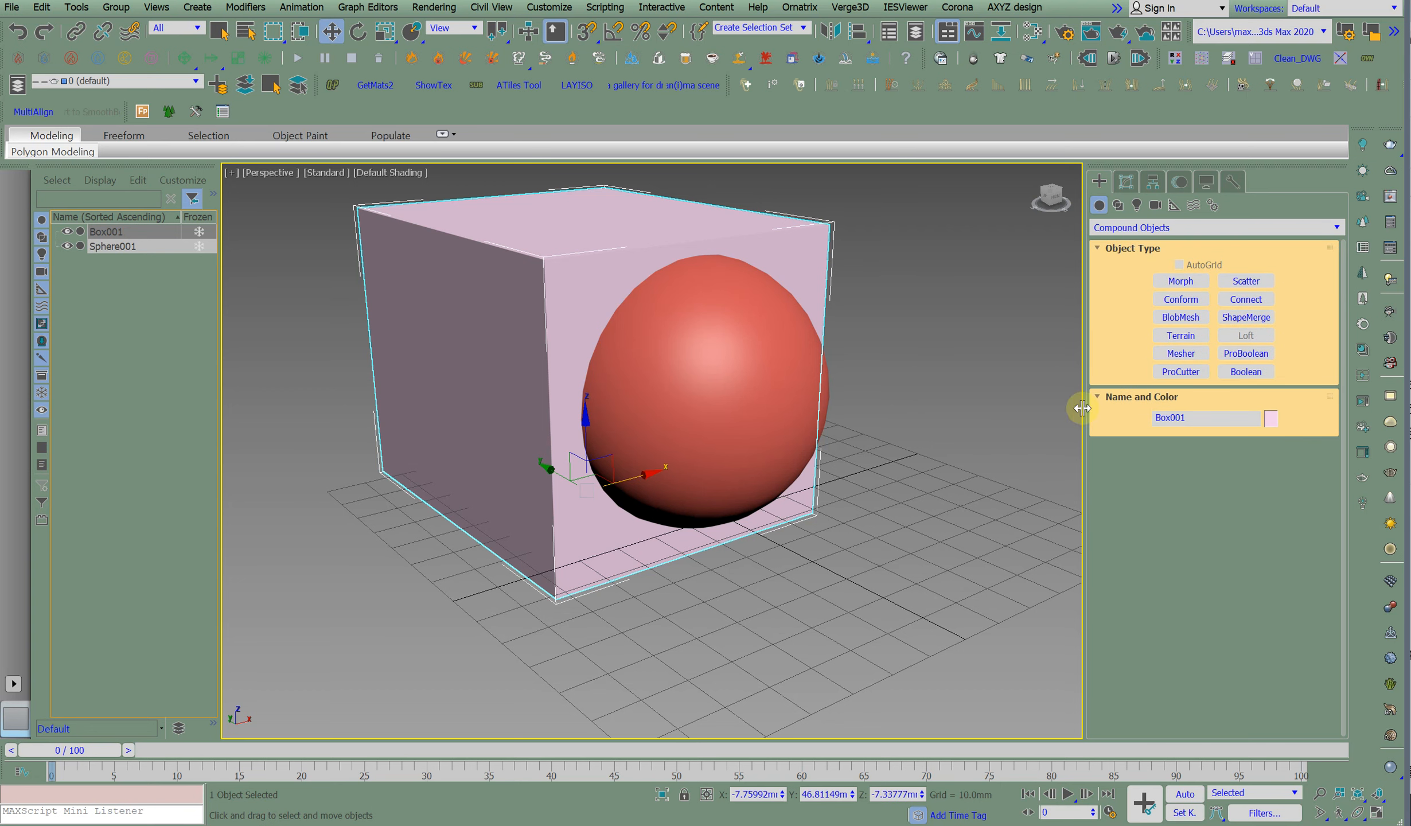
Start ProBoolean on the box with the Subtraction operation and hold the scene as a safeguard.
left_click(1246, 353)
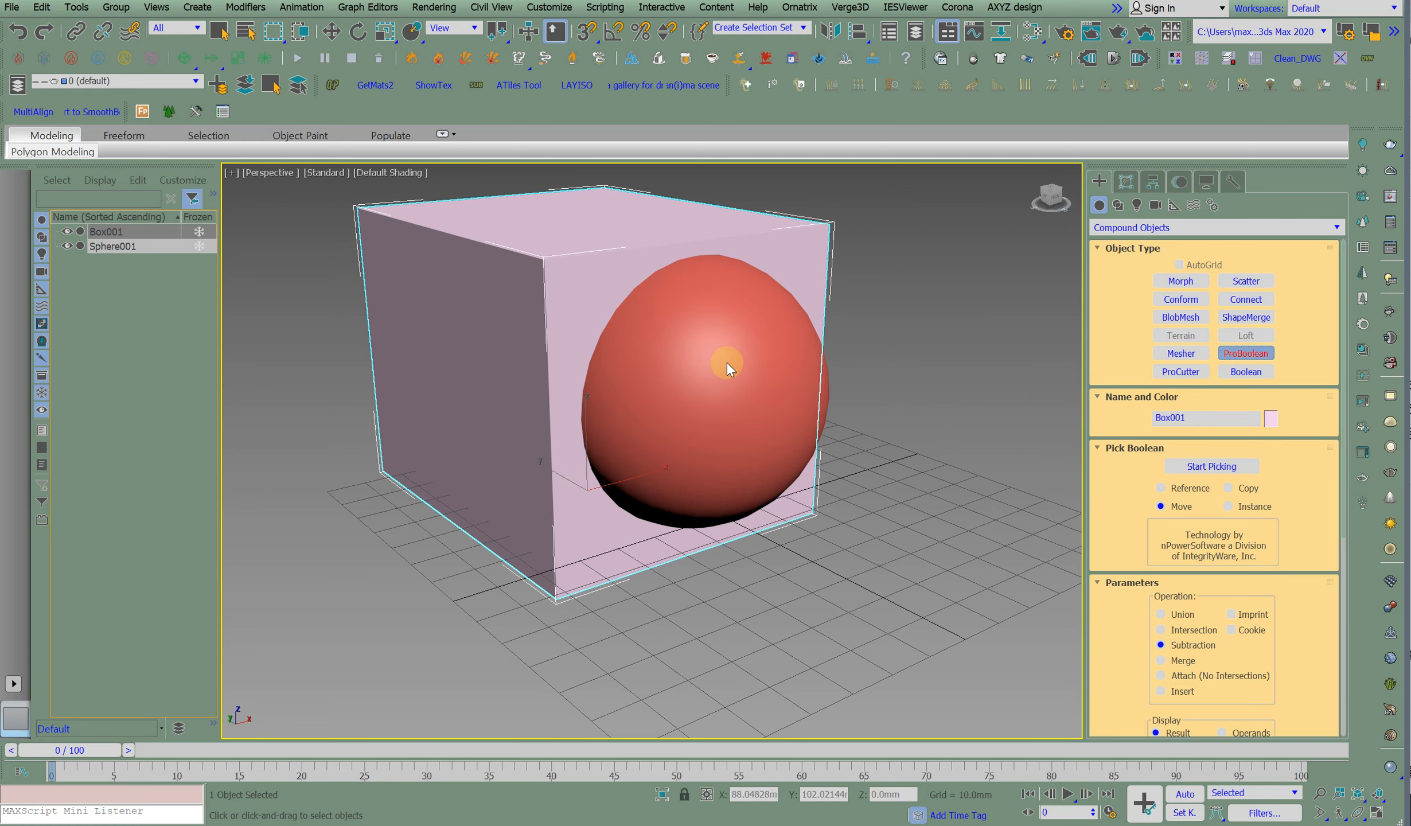
middle_click_drag(716, 368, 780, 395)
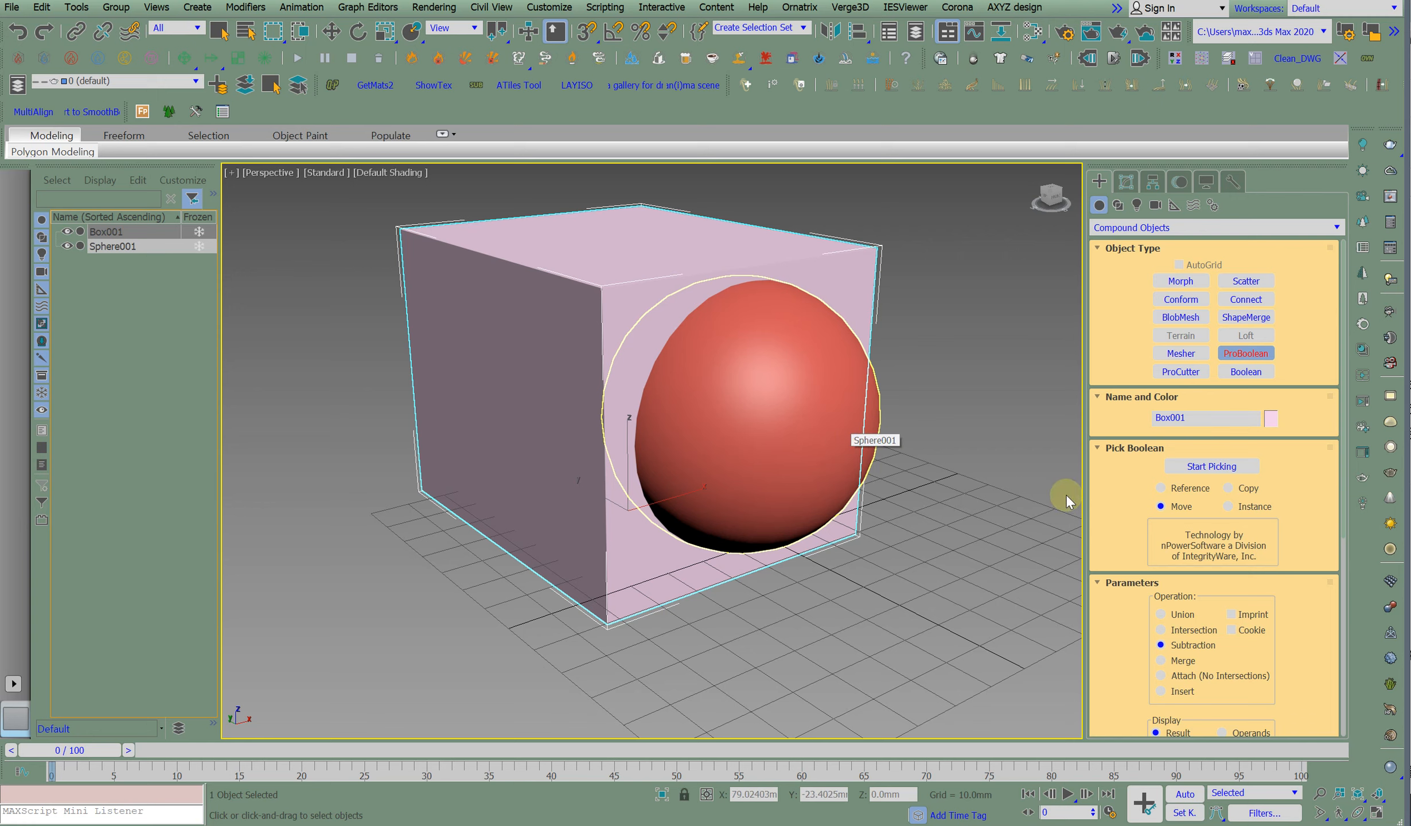
scroll(1193, 360, "down", 5)
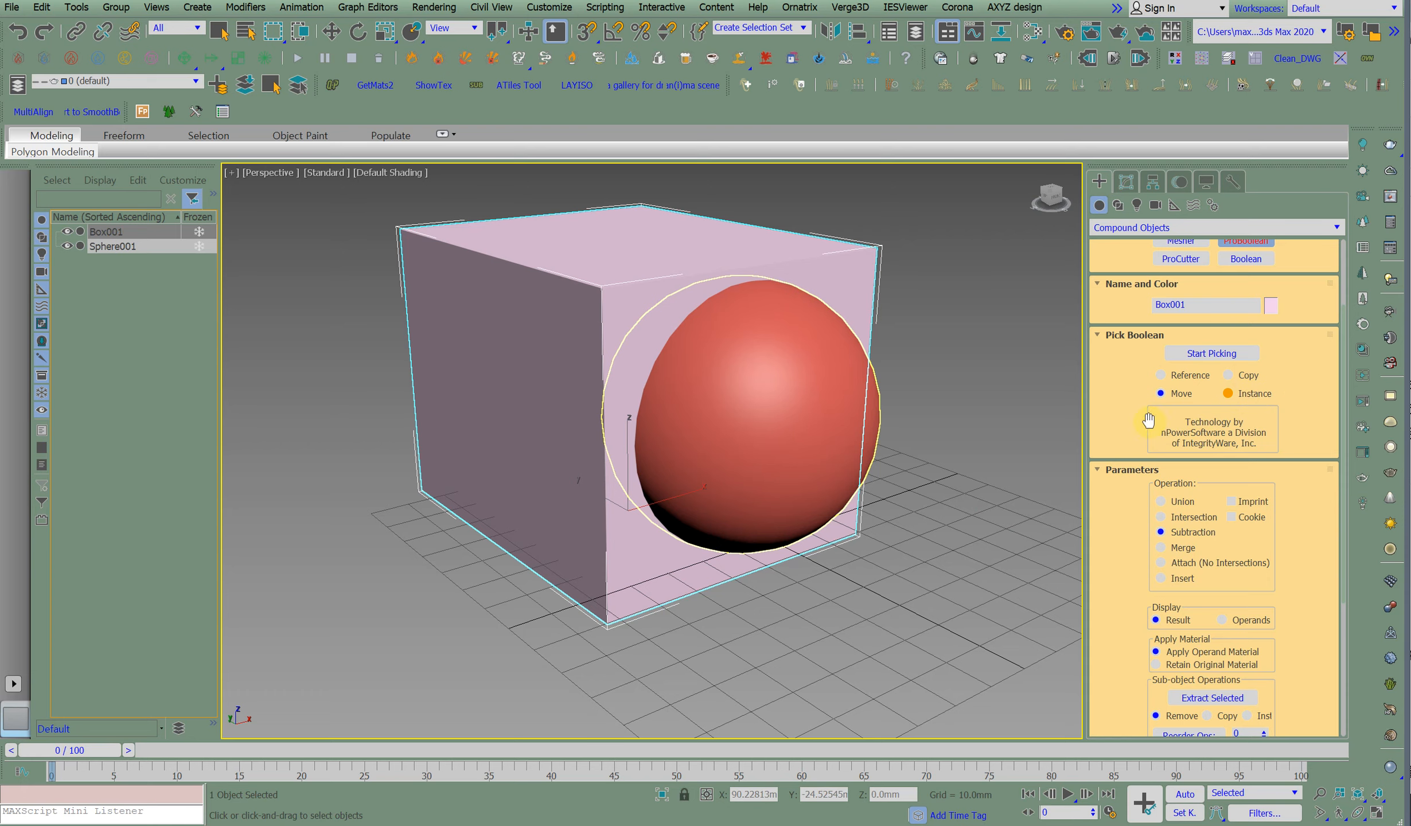
middle_click_drag(732, 379, 635, 419)
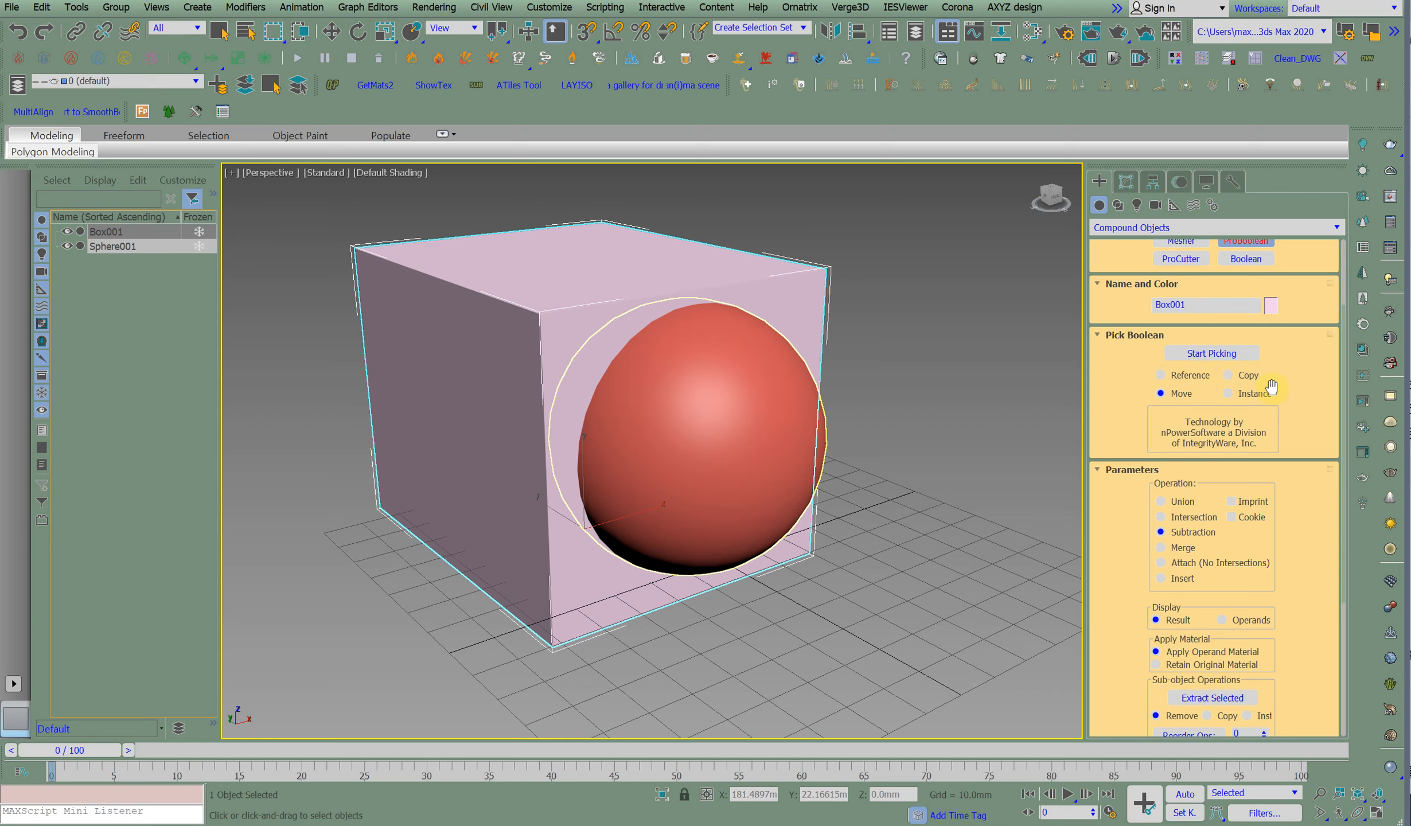
left_click(1222, 356)
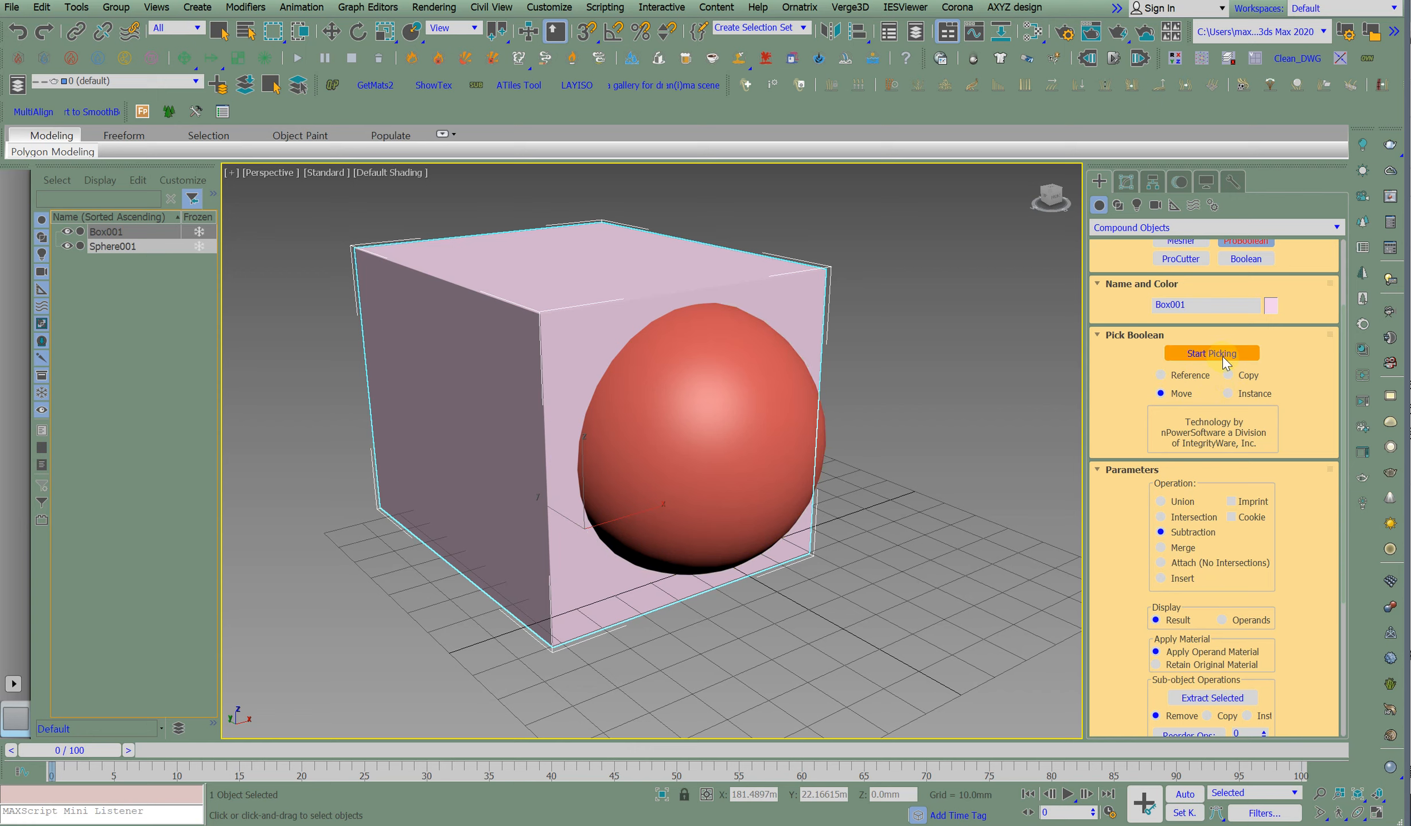
left_click(42, 7)
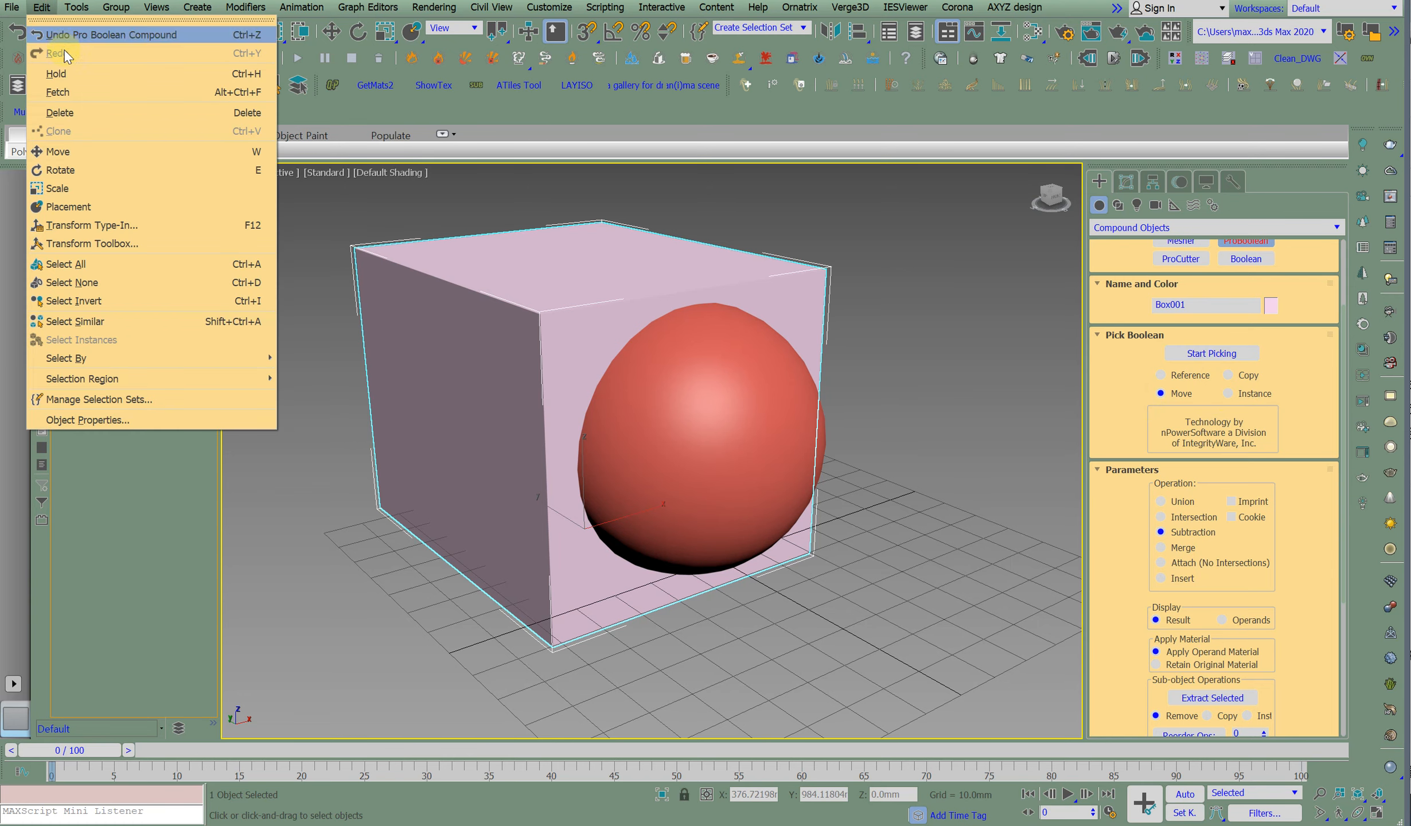
left_click(67, 75)
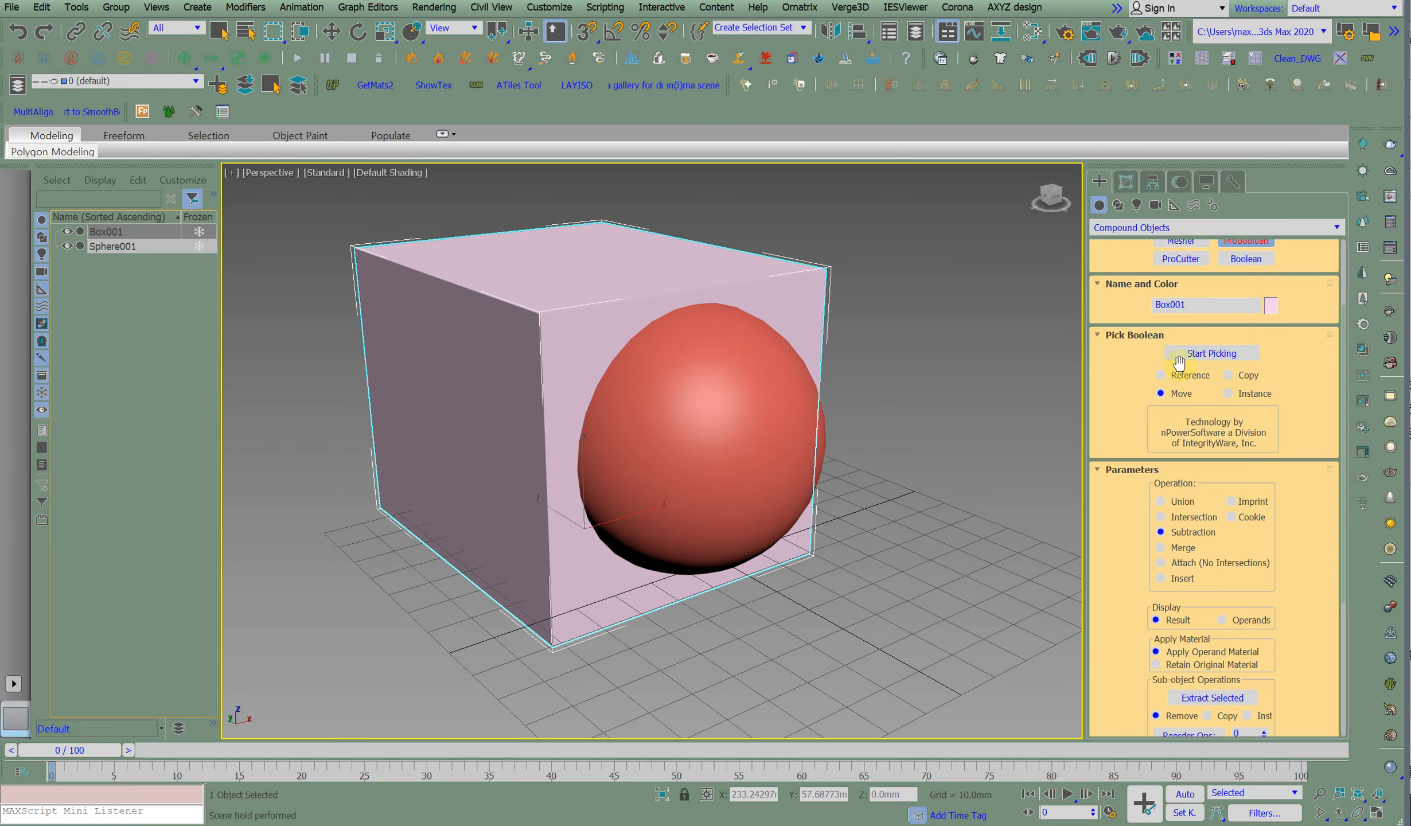
Pick the sphere as the operand to subtract it from the box, and show the ProBoolean's operand list.
left_click(1204, 356)
left_click(708, 379)
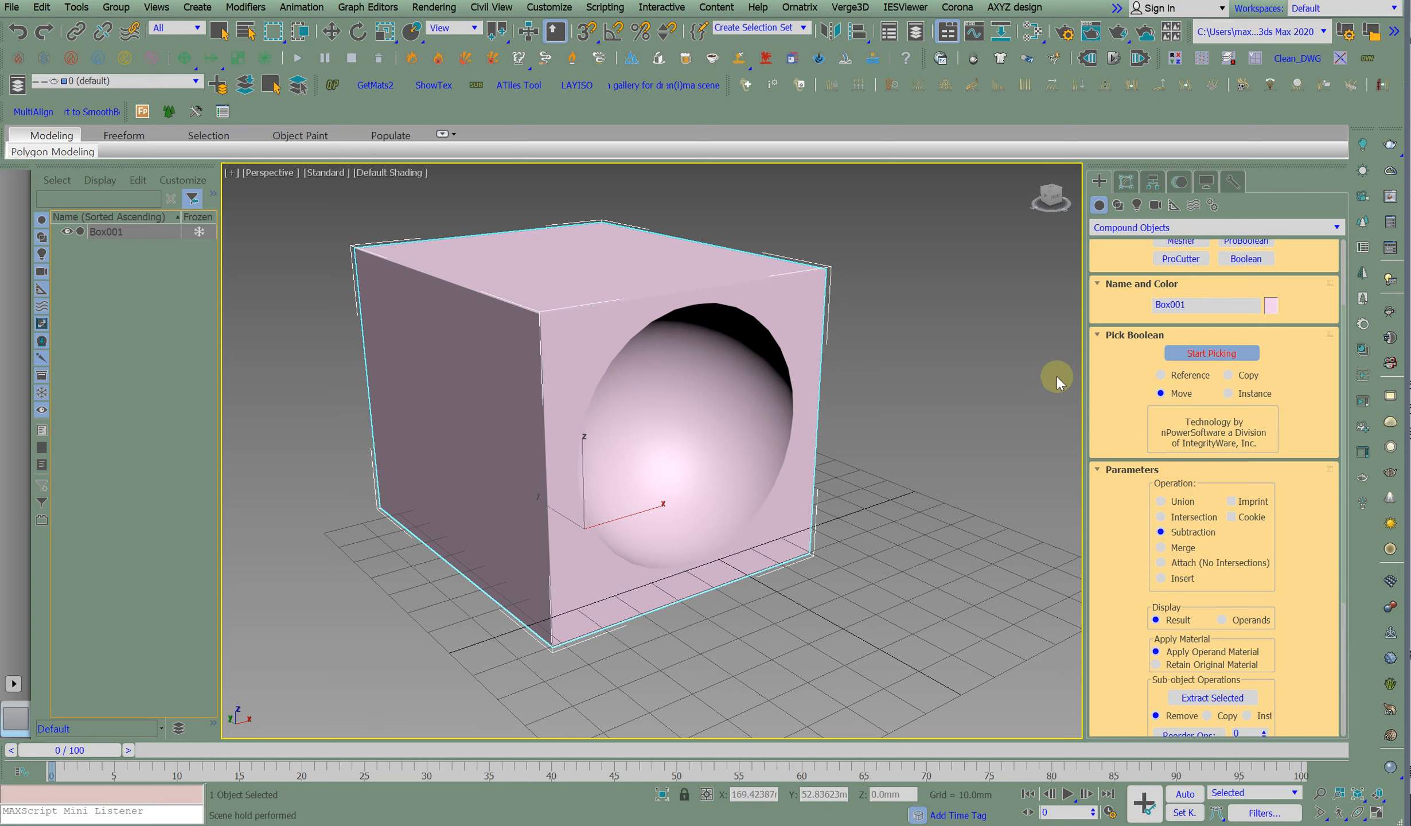
left_click_drag(1109, 371, 1175, 253)
scroll(1147, 402, "down", 2)
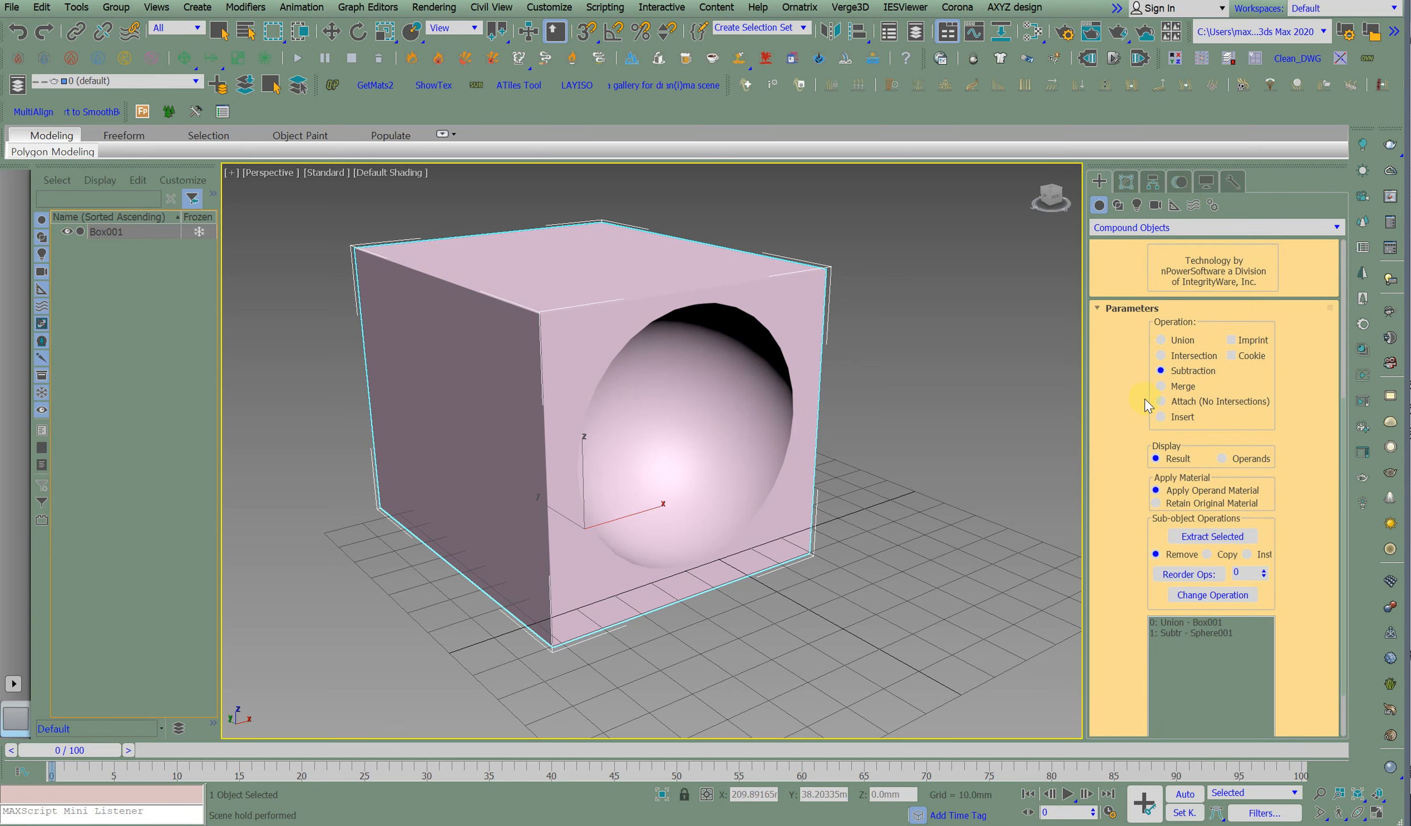
Open the box's ProBoolean for modification, select the Sphere001 operand and enter the Operands sub-object level.
left_click(1126, 182)
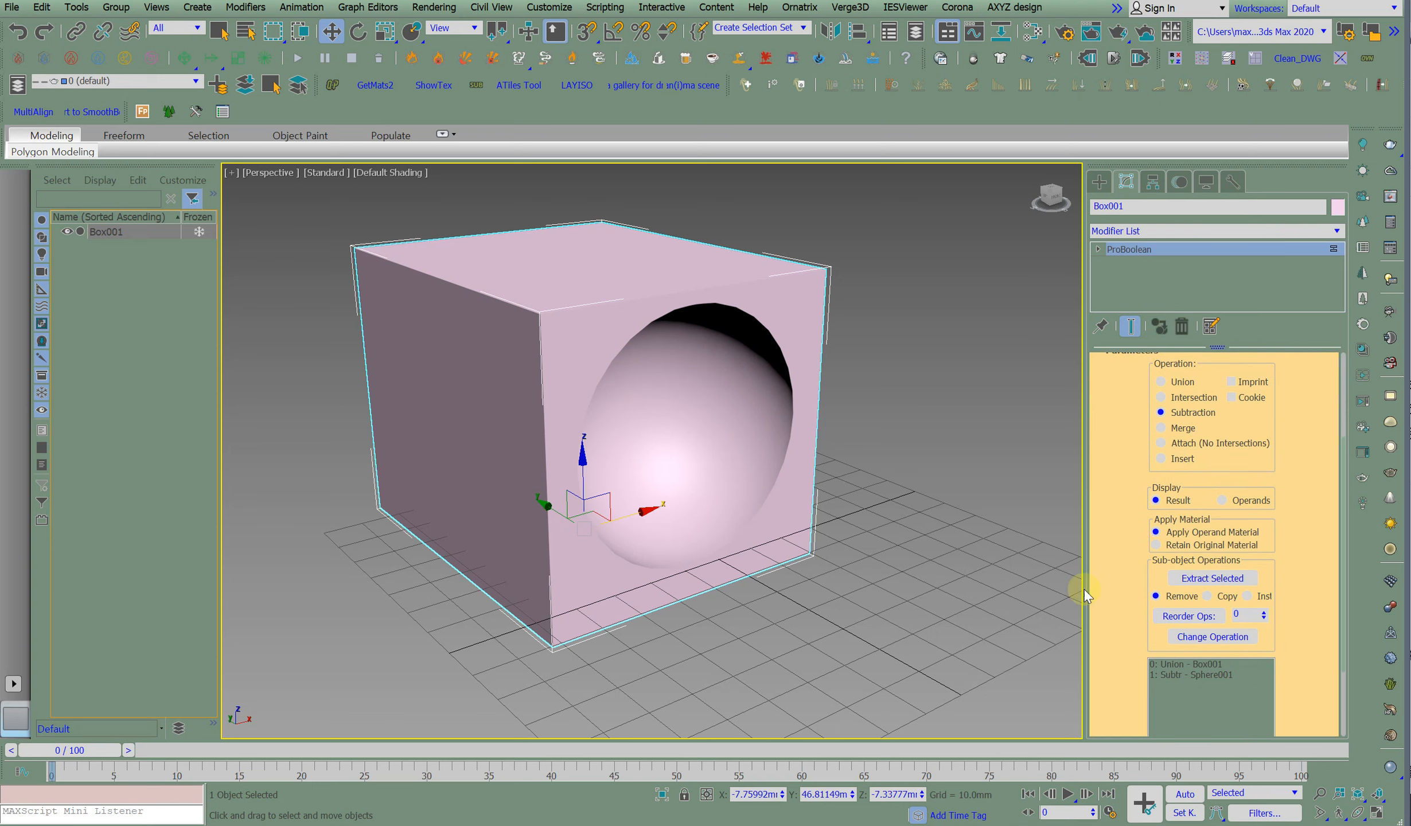
scroll(1116, 582, "down", 2)
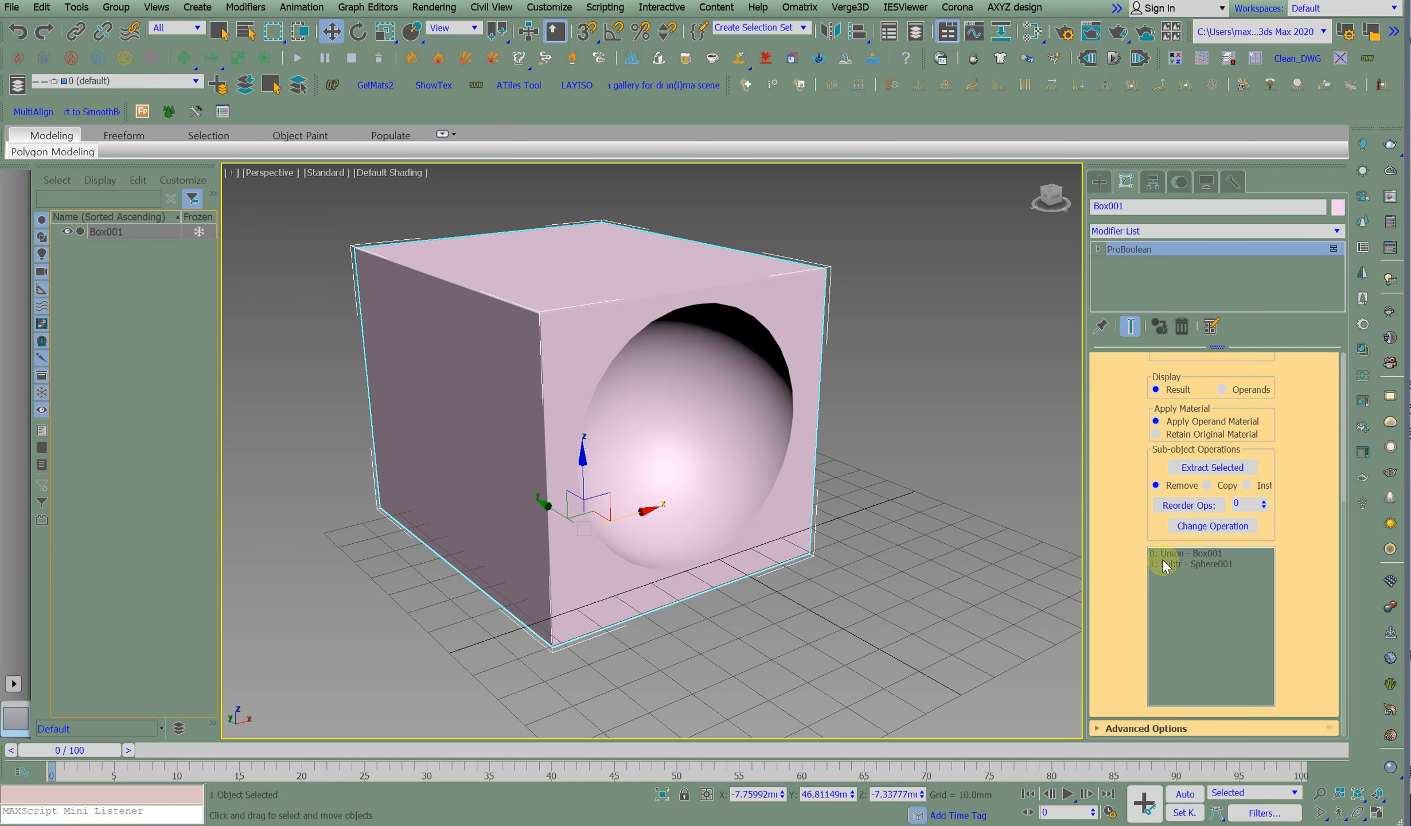
left_click(1188, 551)
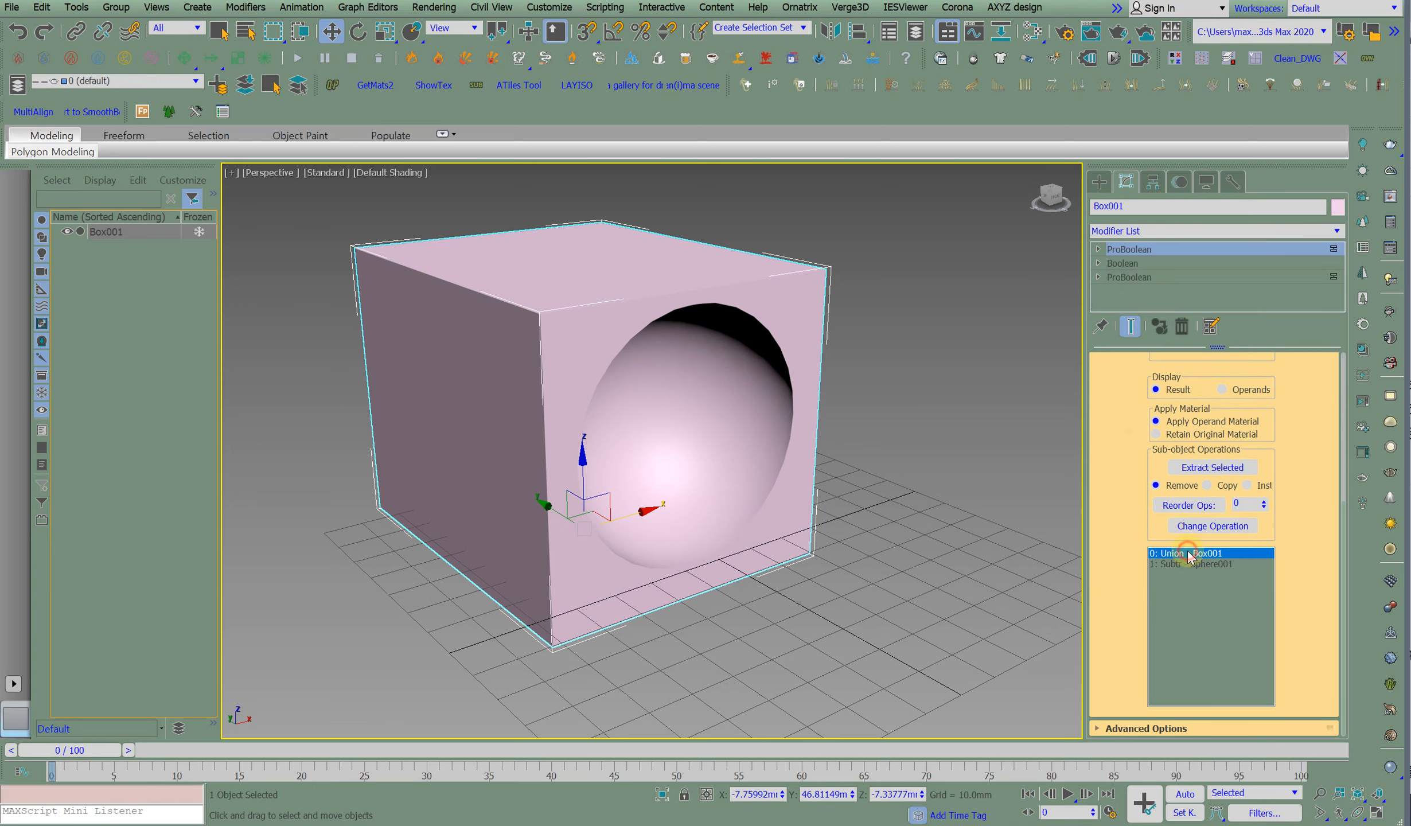
left_click(1188, 565)
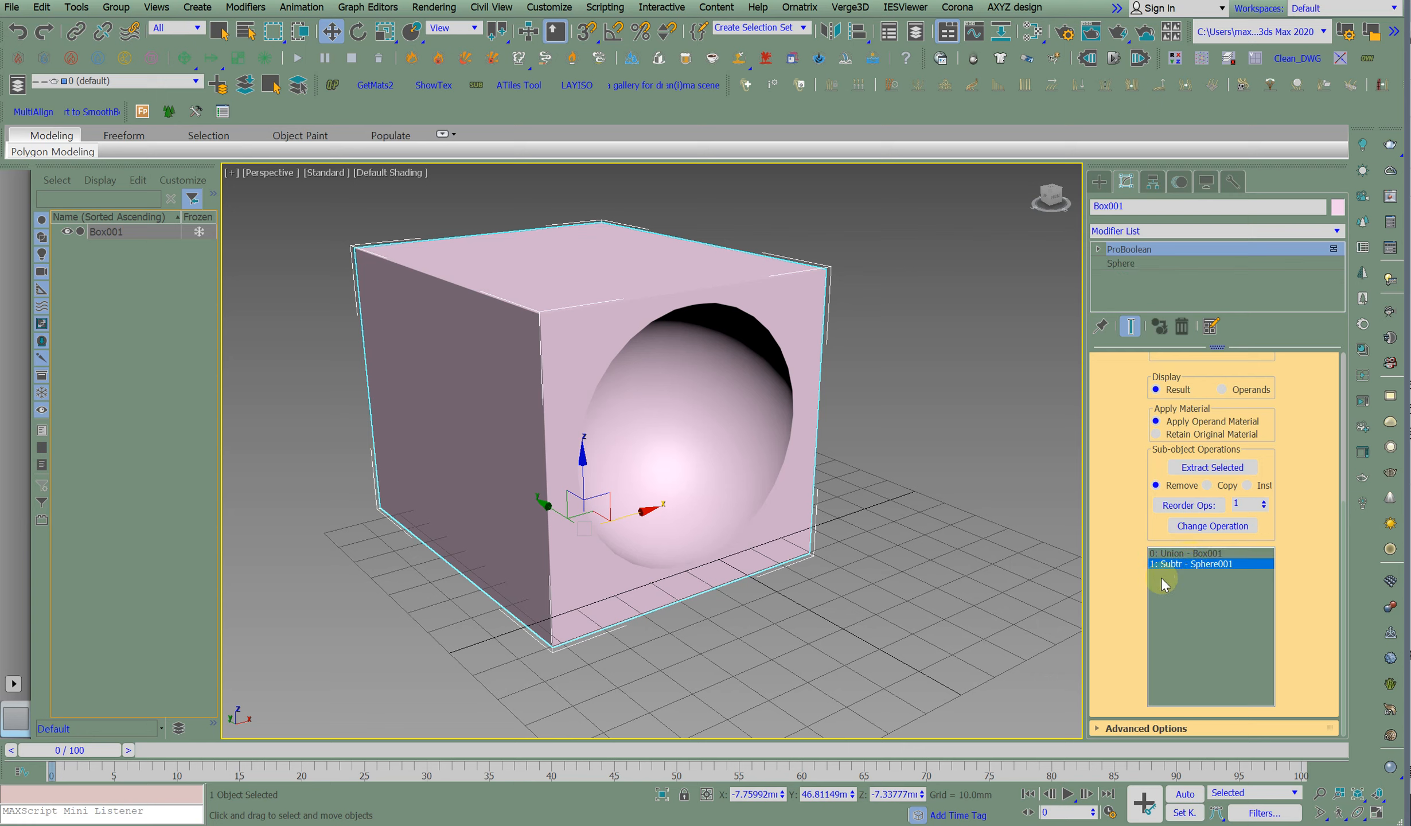
left_click_drag(1150, 498, 1150, 514)
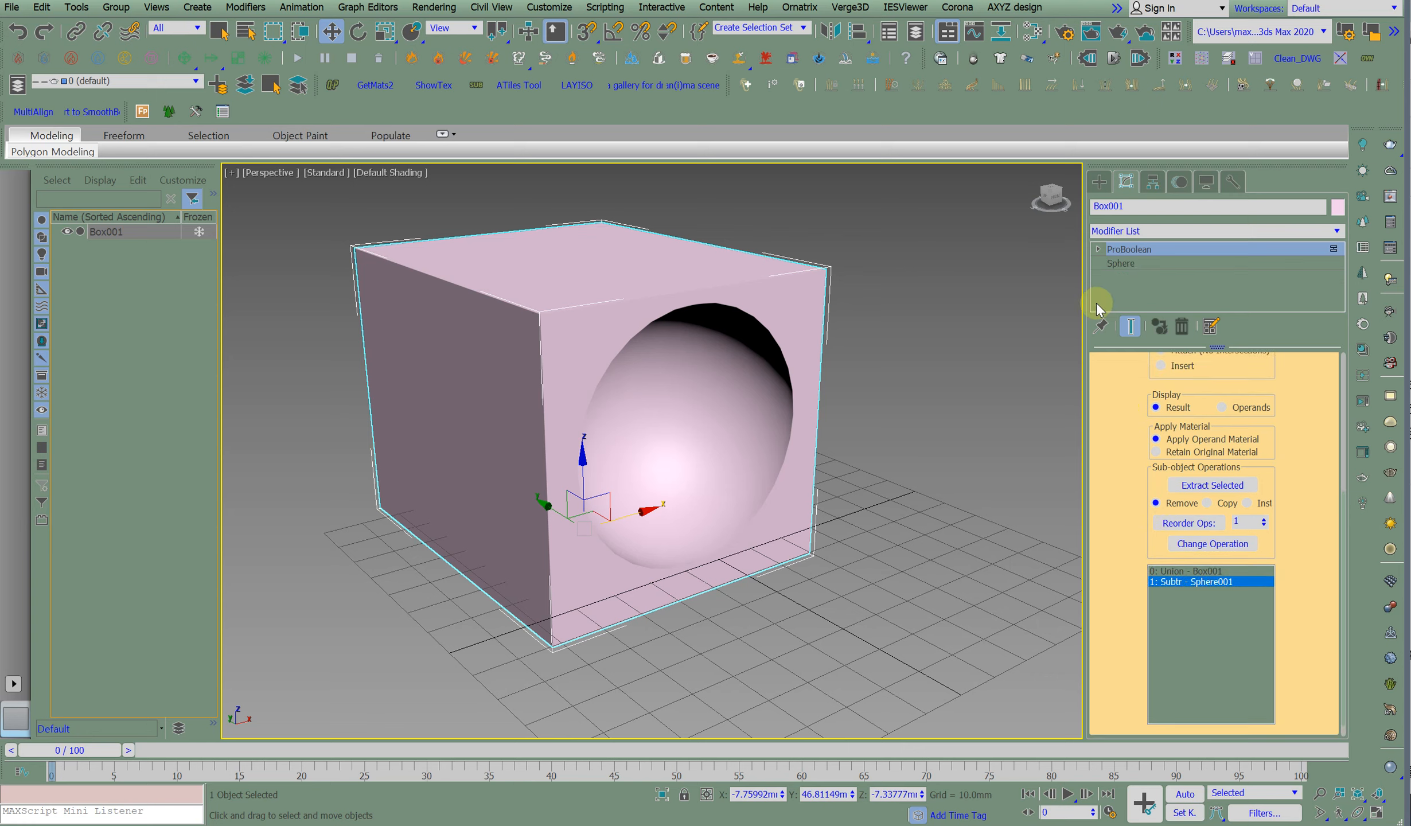
left_click(1097, 250)
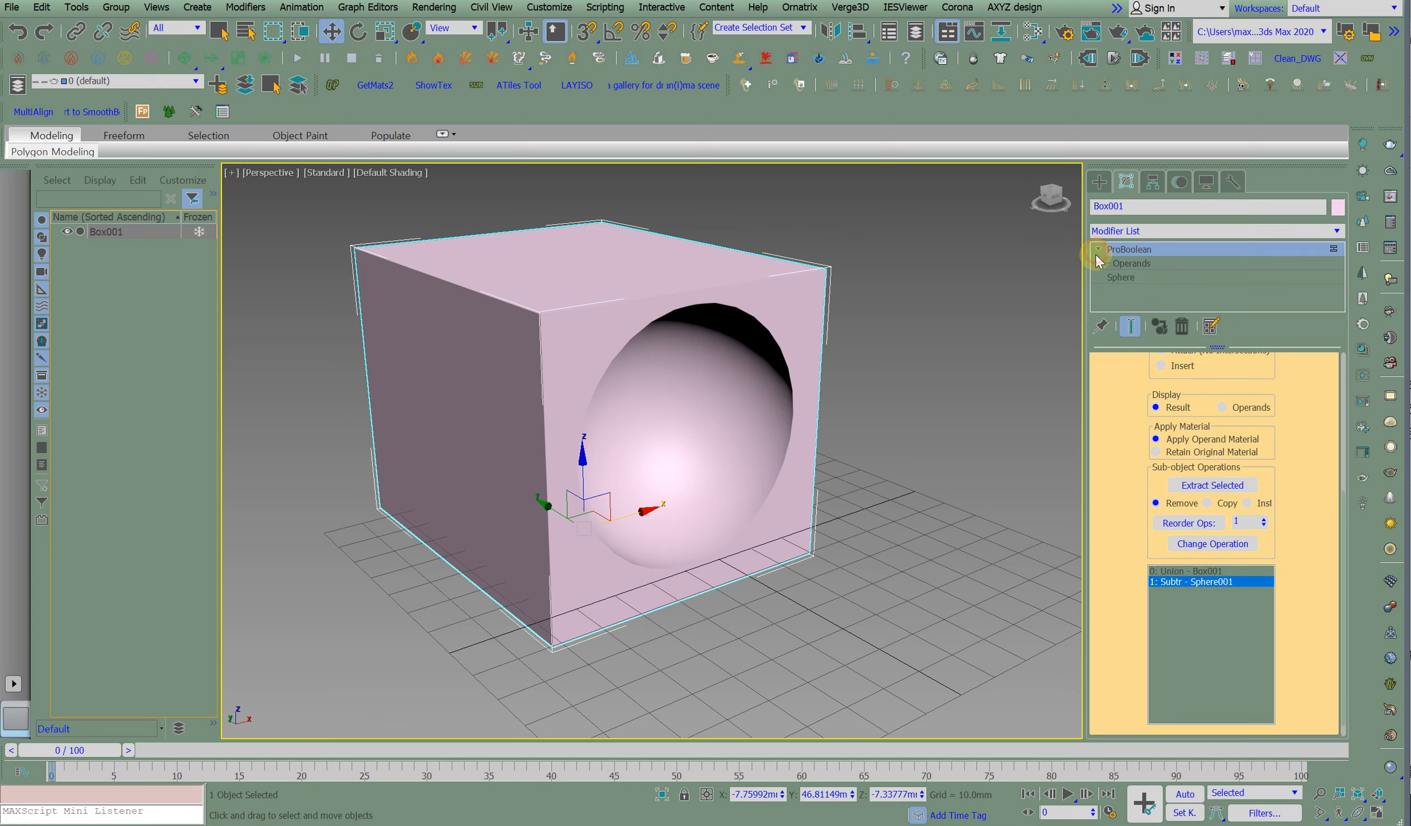
left_click(1130, 263)
Try moving the sphere operand, including with operands displayed, undo the move and restore the Result display.
left_click_drag(729, 423, 838, 455)
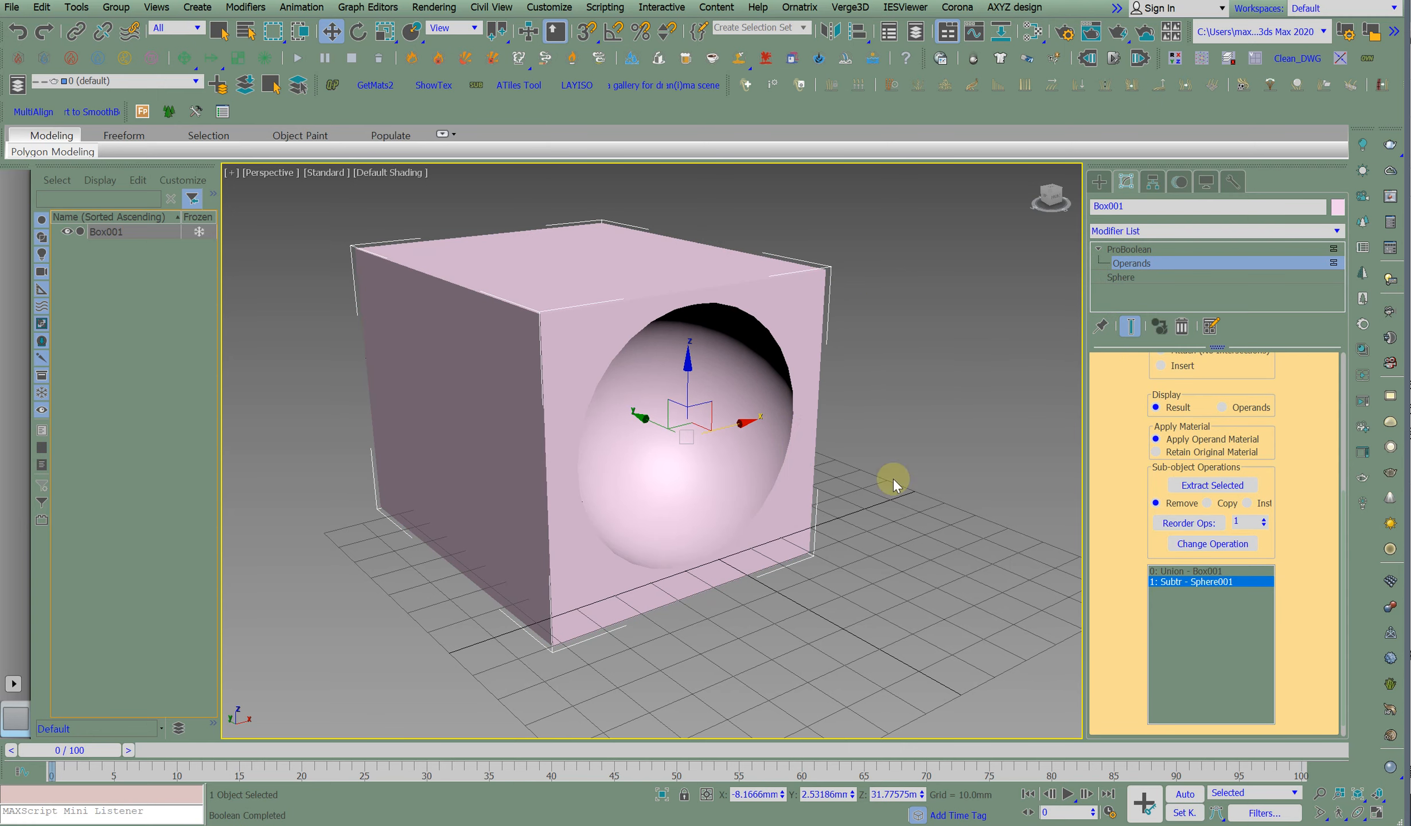
mouse_move(1152, 555)
left_mouse_down()
mouse_move(1156, 459)
mouse_move(1154, 531)
left_mouse_up()
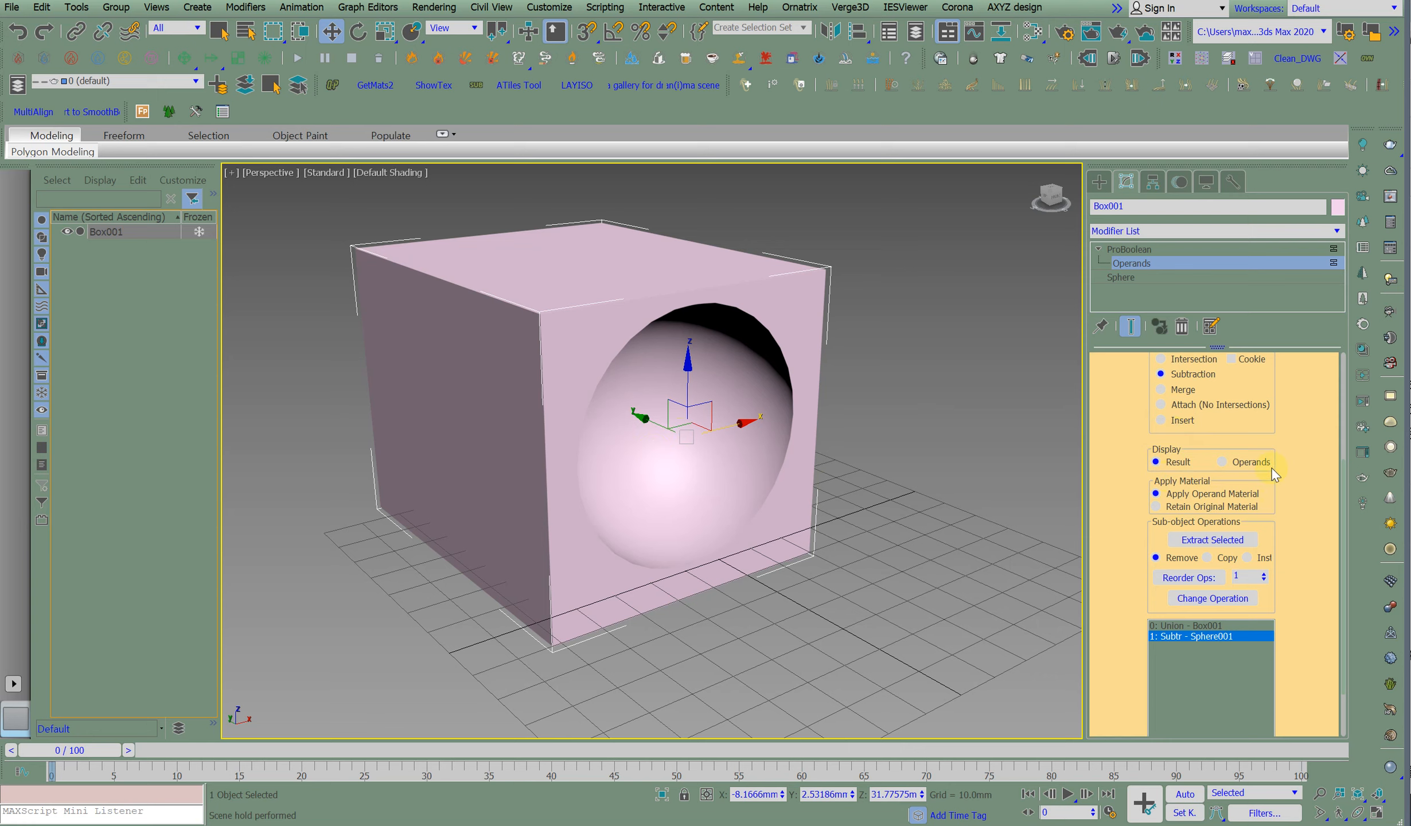
left_click(1221, 462)
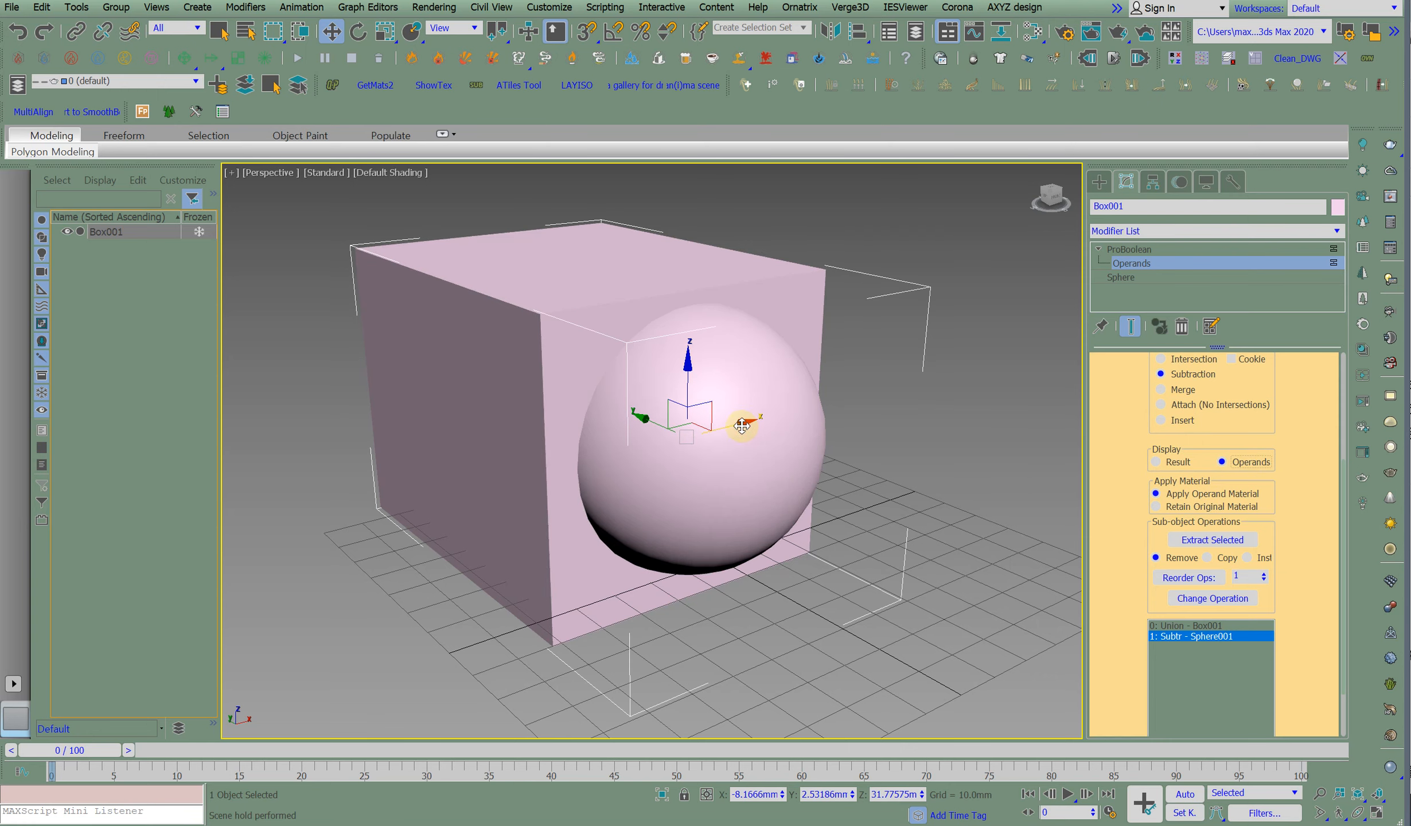
left_click_drag(746, 420, 904, 401)
key("ctrl+z")
left_click(1156, 462)
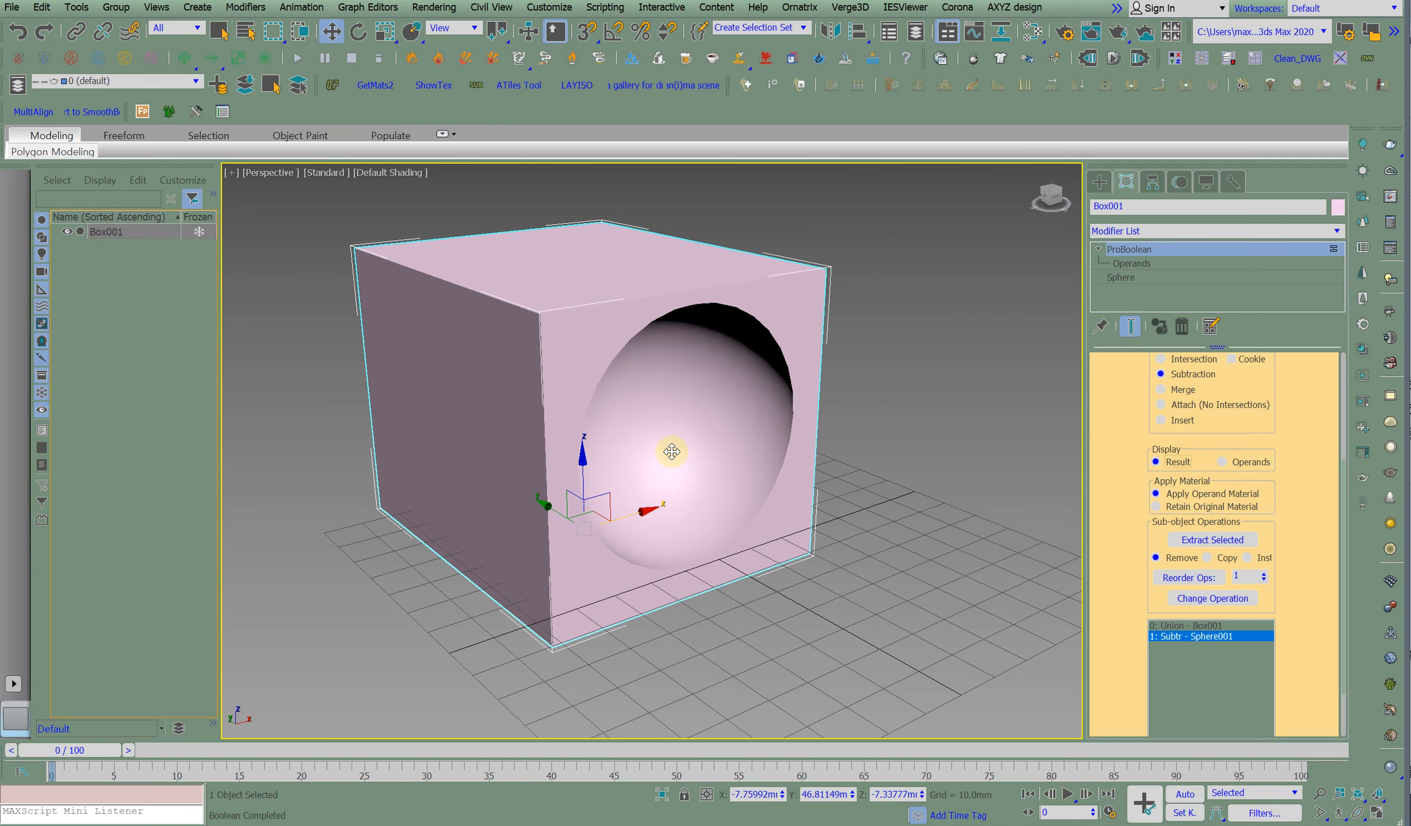
Re-enter the Operands sub-object level and move the sphere operand along X to about 19 mm.
mouse_move(644, 510)
left_mouse_down()
mouse_move(772, 577)
mouse_move(646, 504)
left_mouse_up()
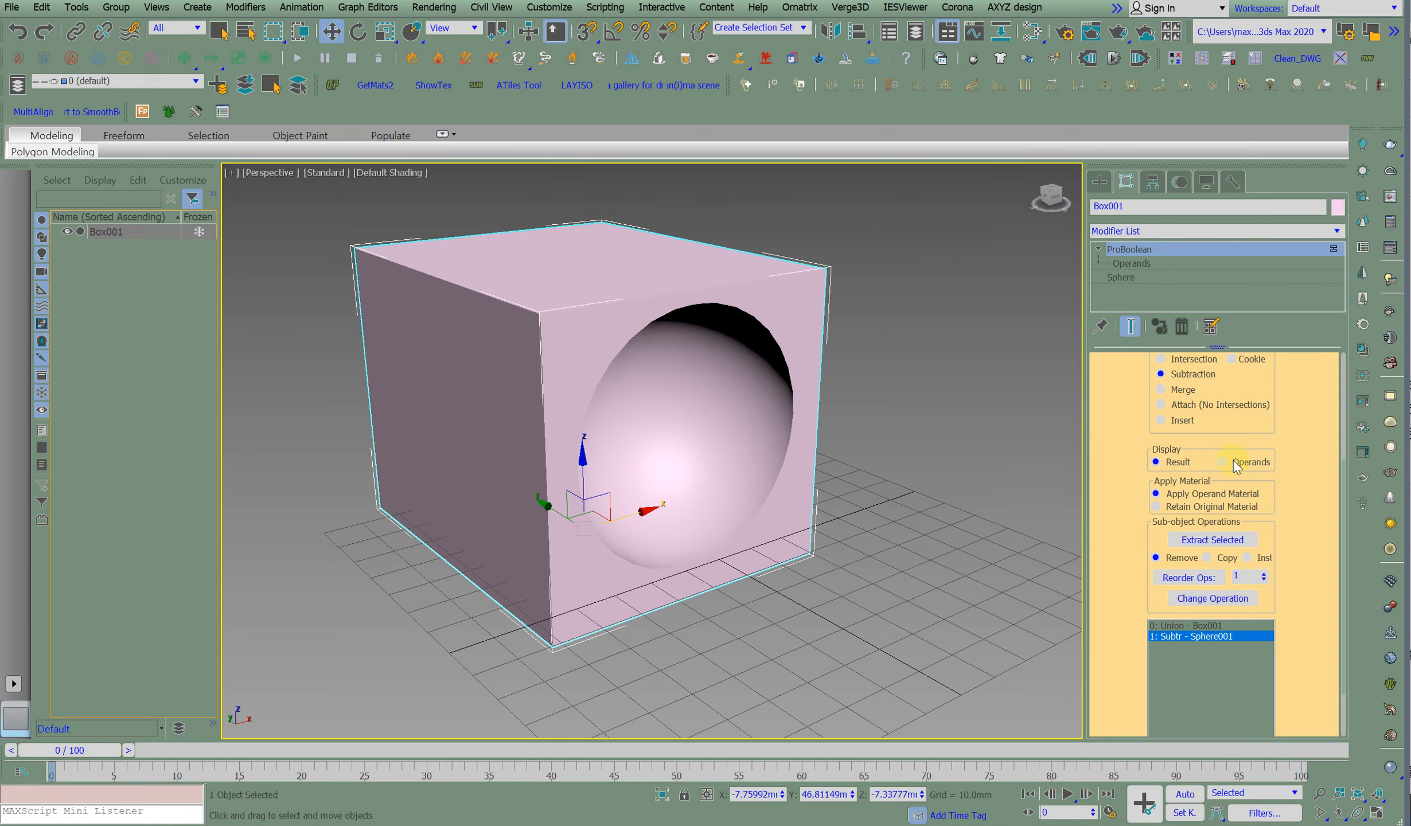
left_click(1133, 263)
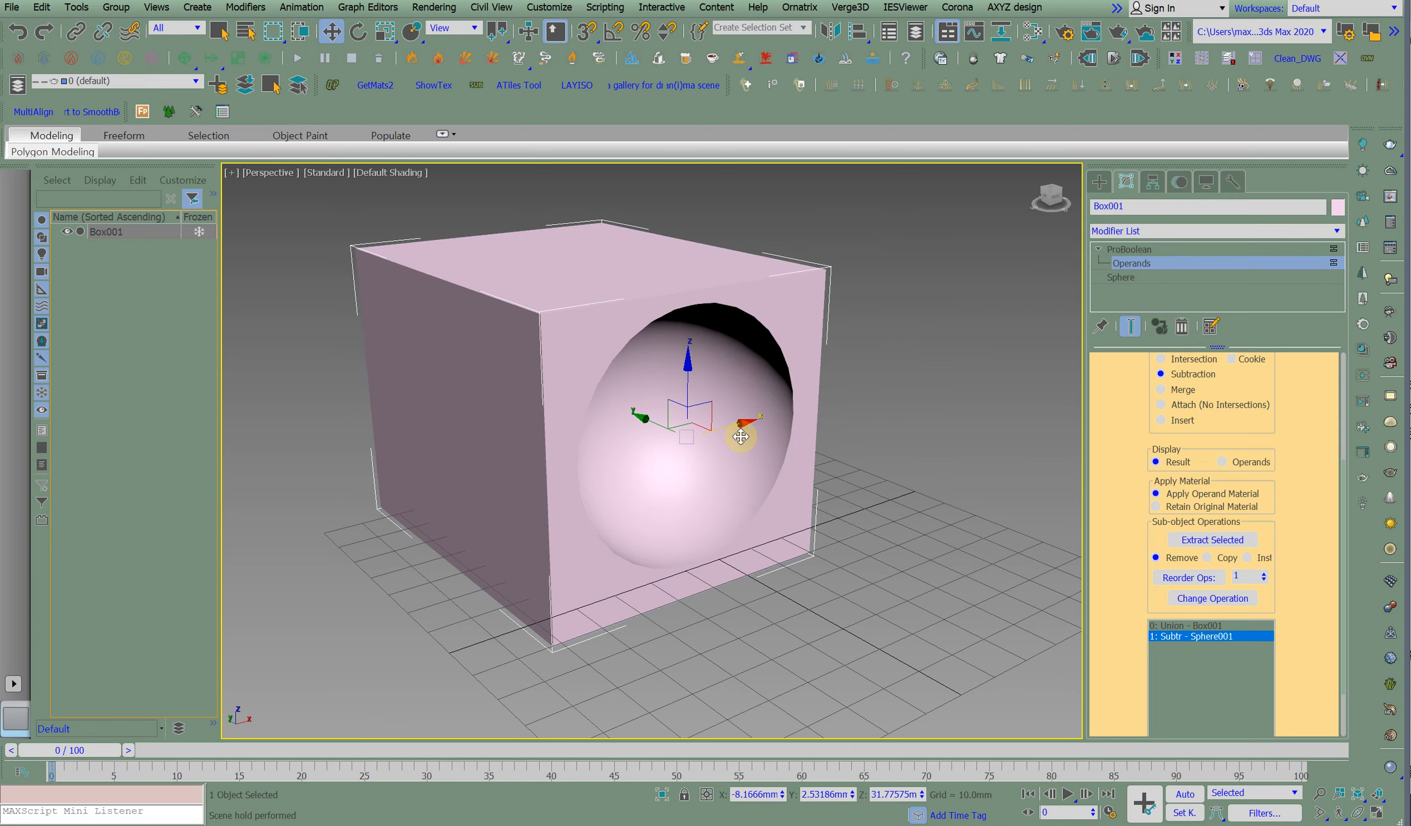
left_click_drag(736, 429, 822, 419)
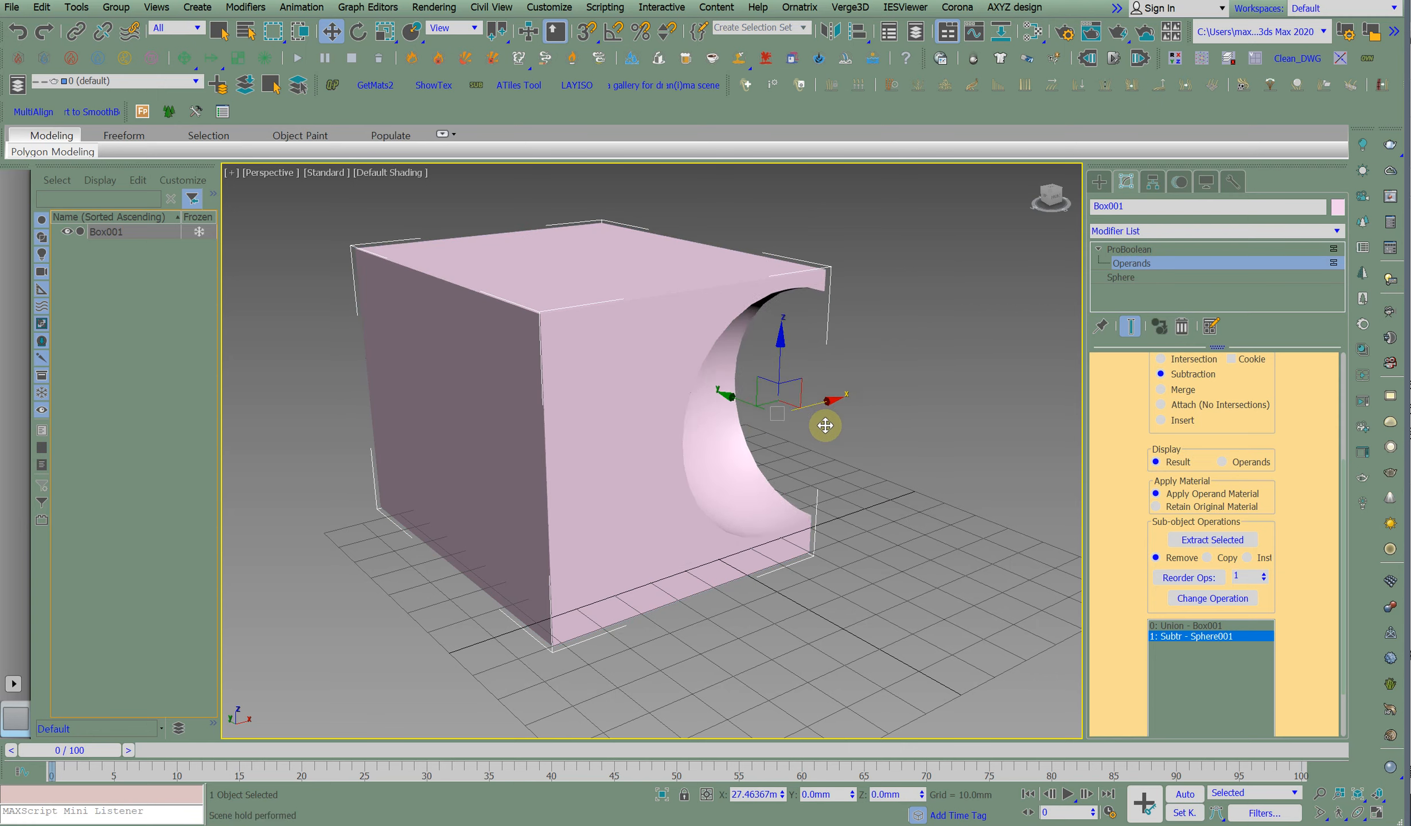
Animate the cut with Auto Key by moving the sphere operand to about X -82 mm at frame 100, and scrub back to frame 0.
key("n")
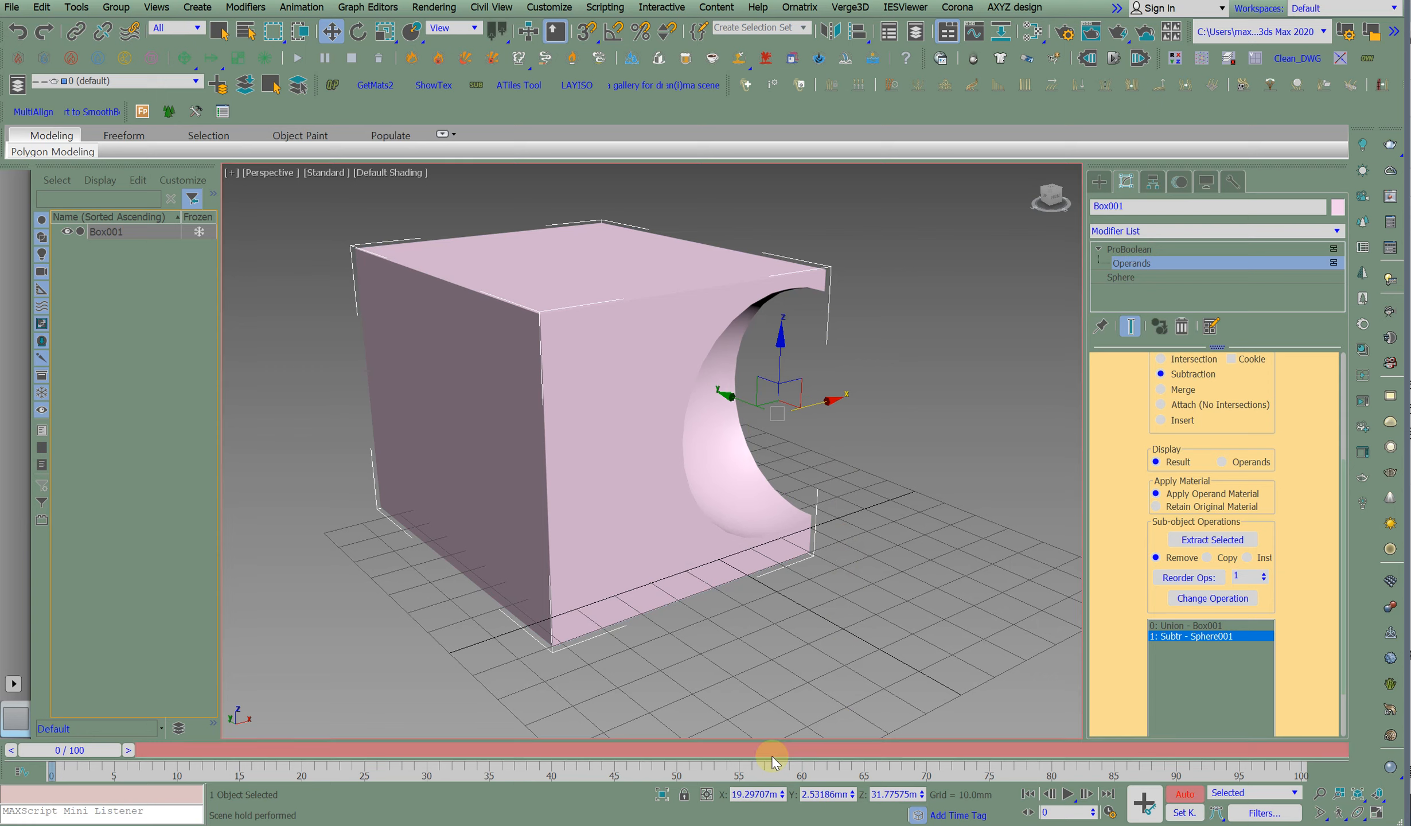
left_click_drag(196, 740, 1319, 732)
key("w")
left_click_drag(815, 408, 404, 448)
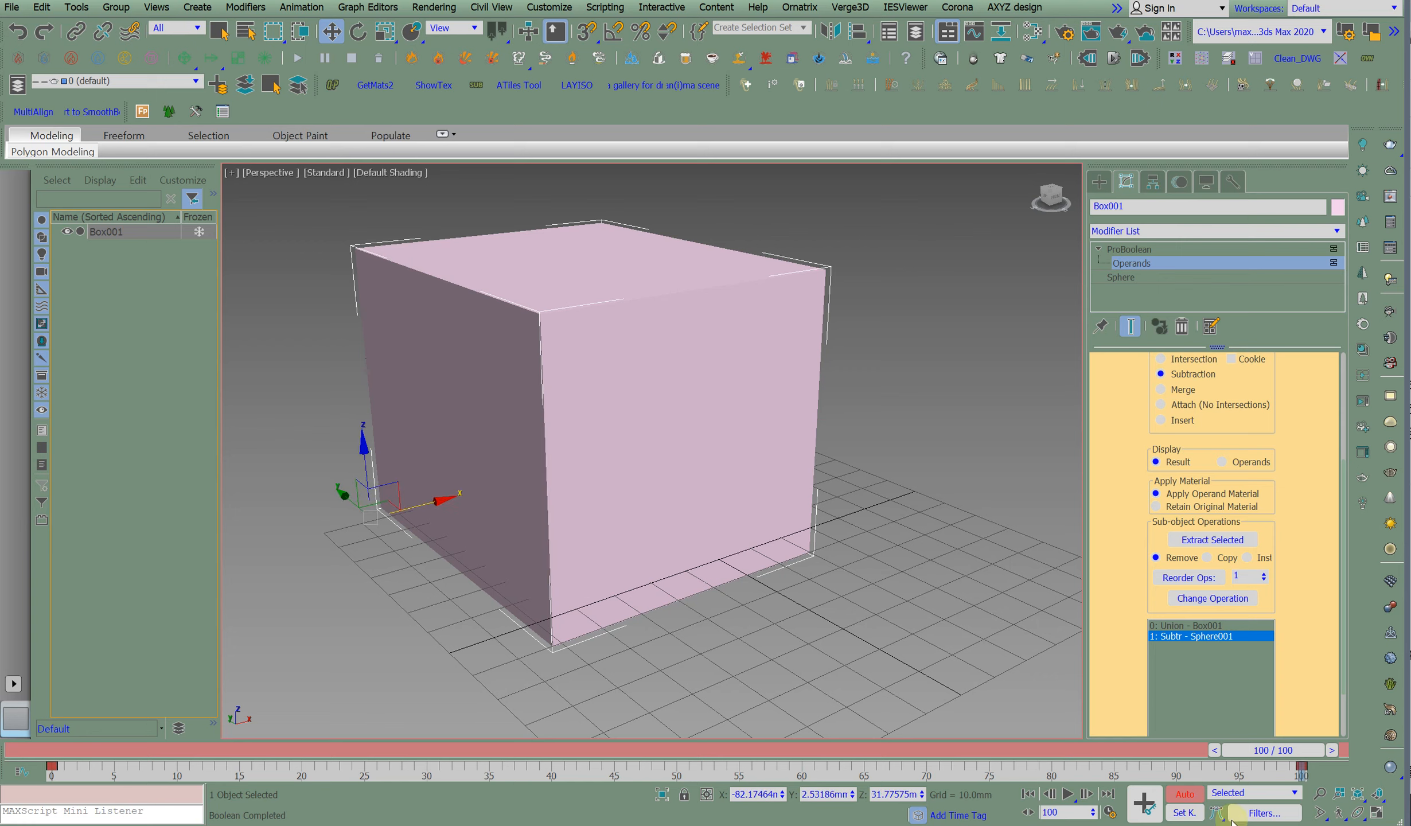
left_click_drag(1271, 749, 926, 773)
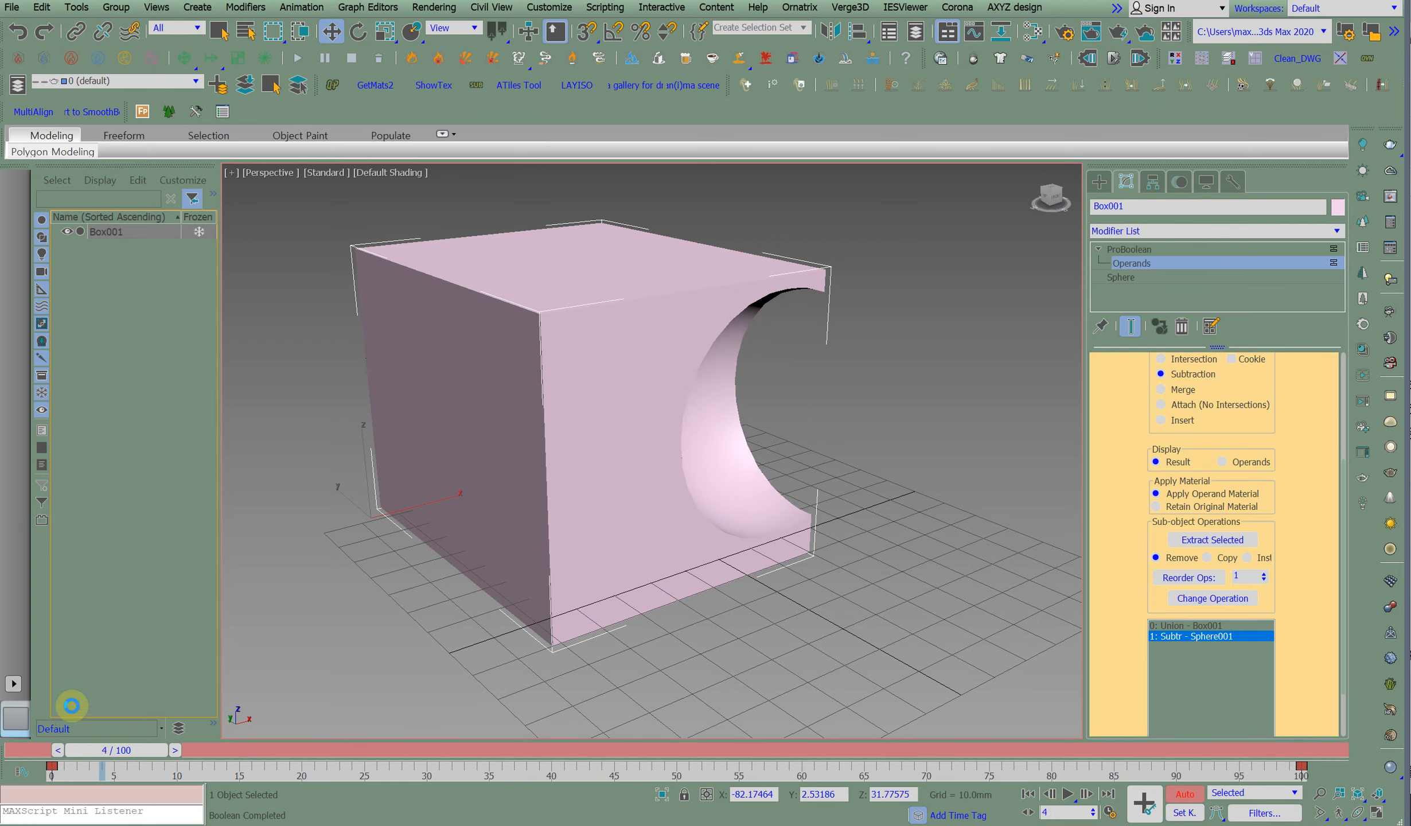
key("Home")
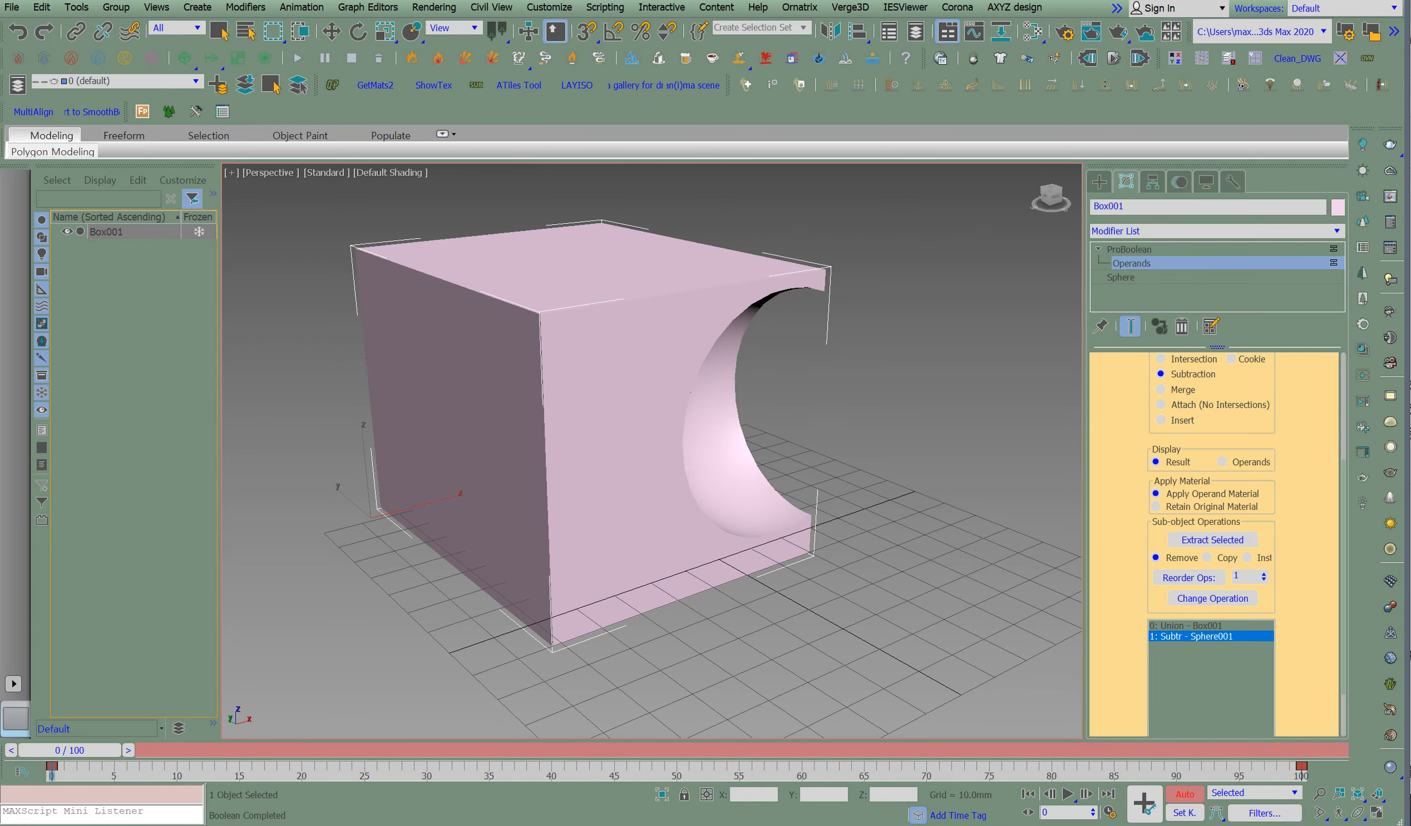
Extract the sphere operand from the ProBoolean with the Remove option.
key("w")
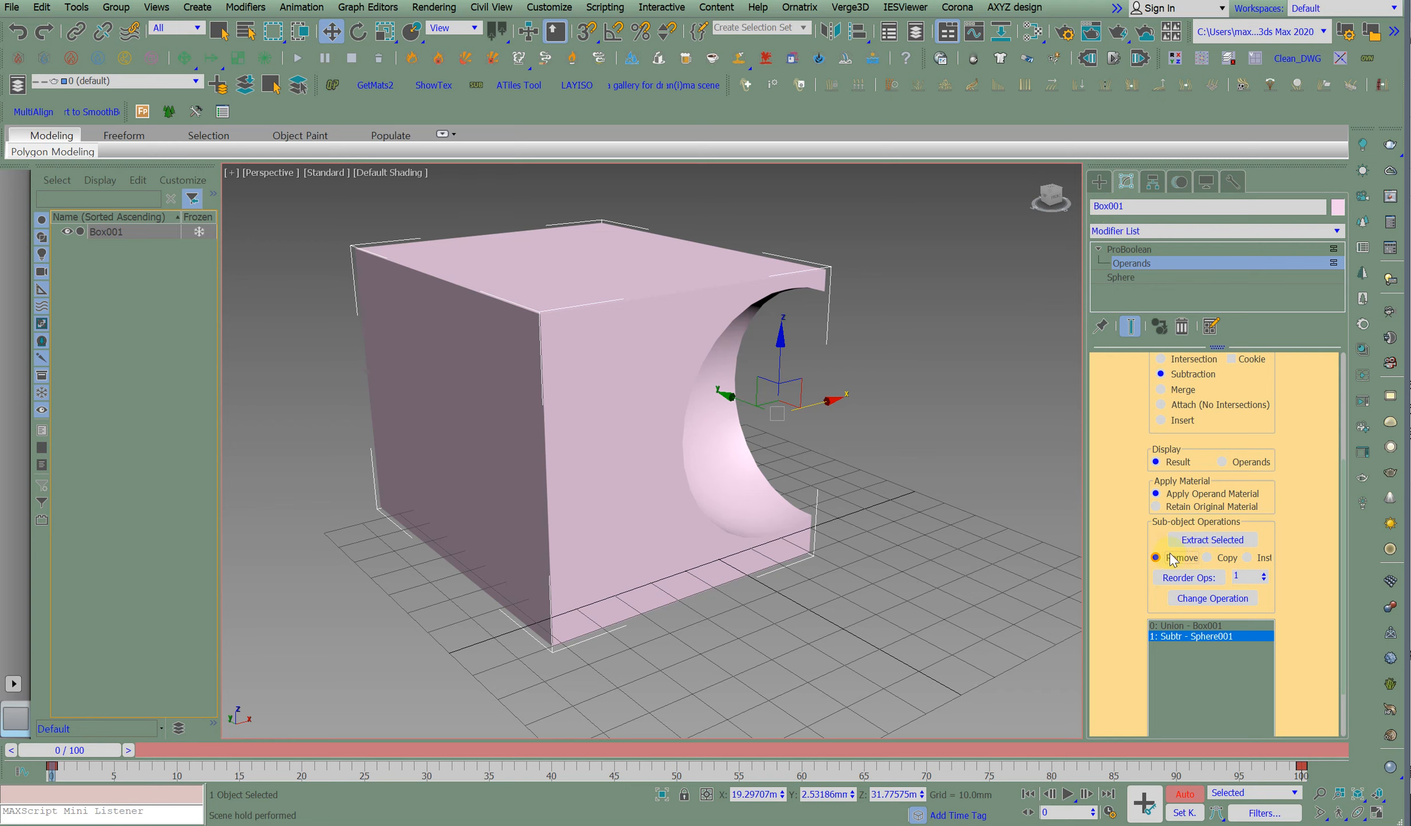
left_click(1207, 541)
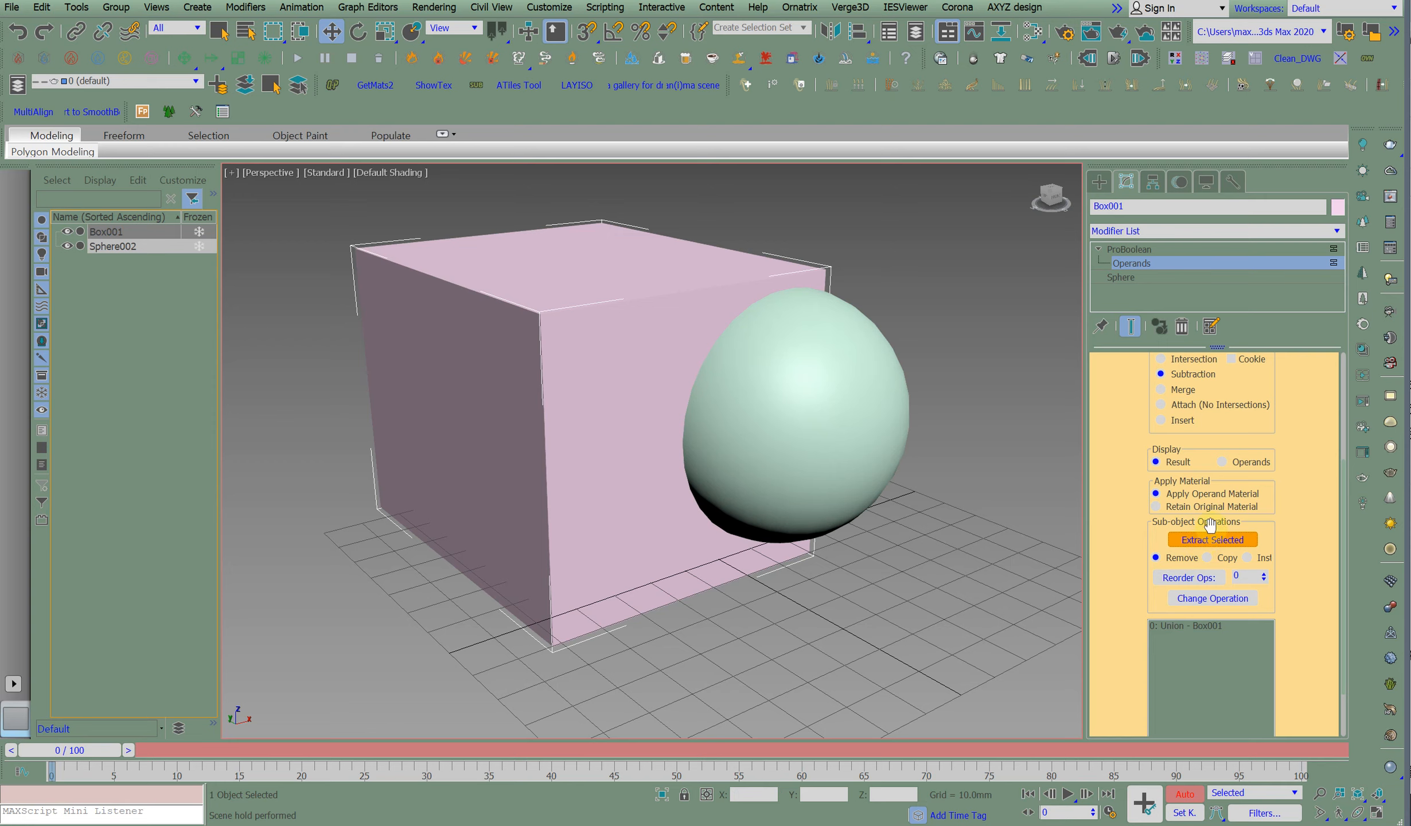
Examine the box and the extracted sphere from another angle and across the animation timeline, ending at frame 0.
left_click(889, 376)
left_click_drag(897, 372, 700, 365)
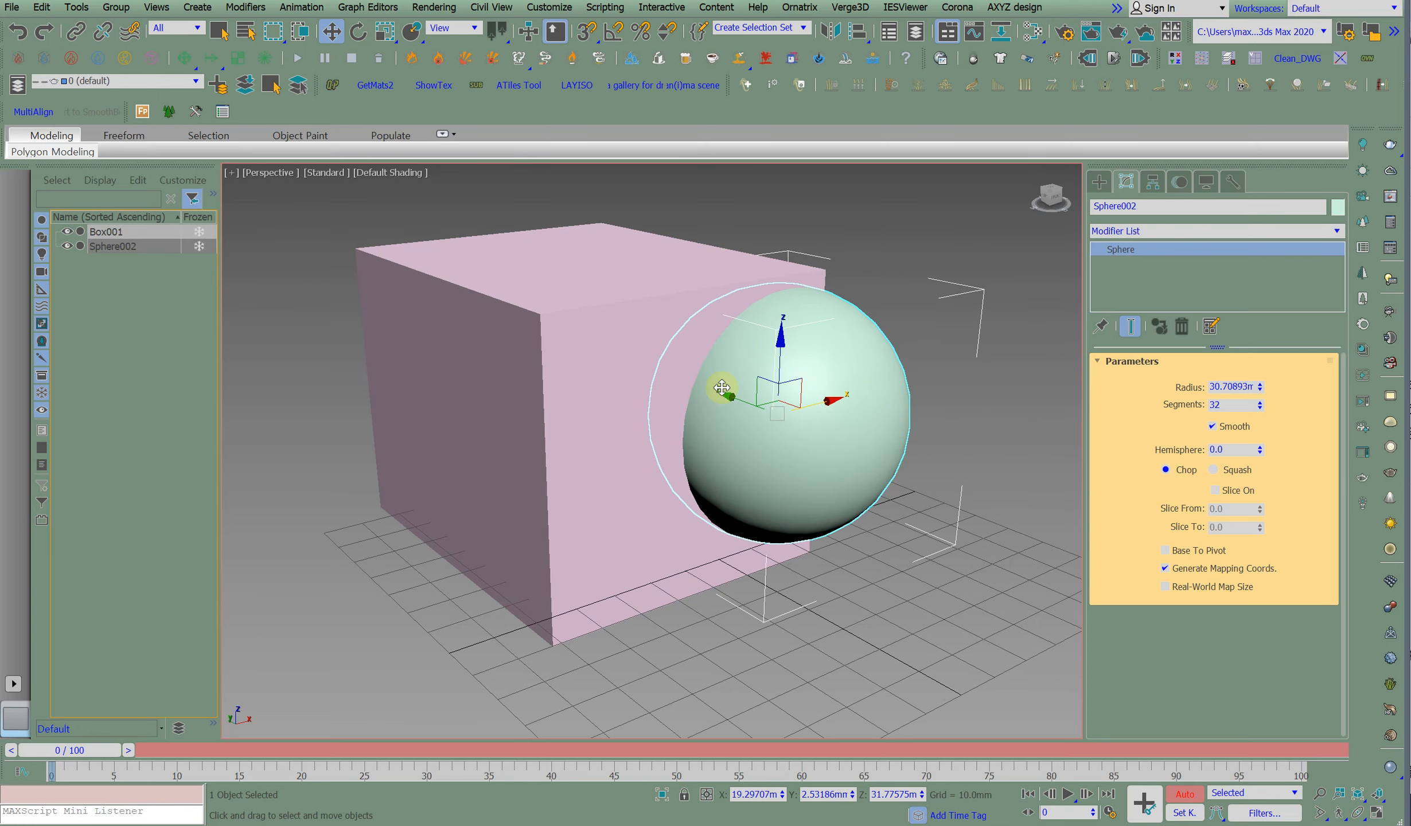
left_click(571, 374)
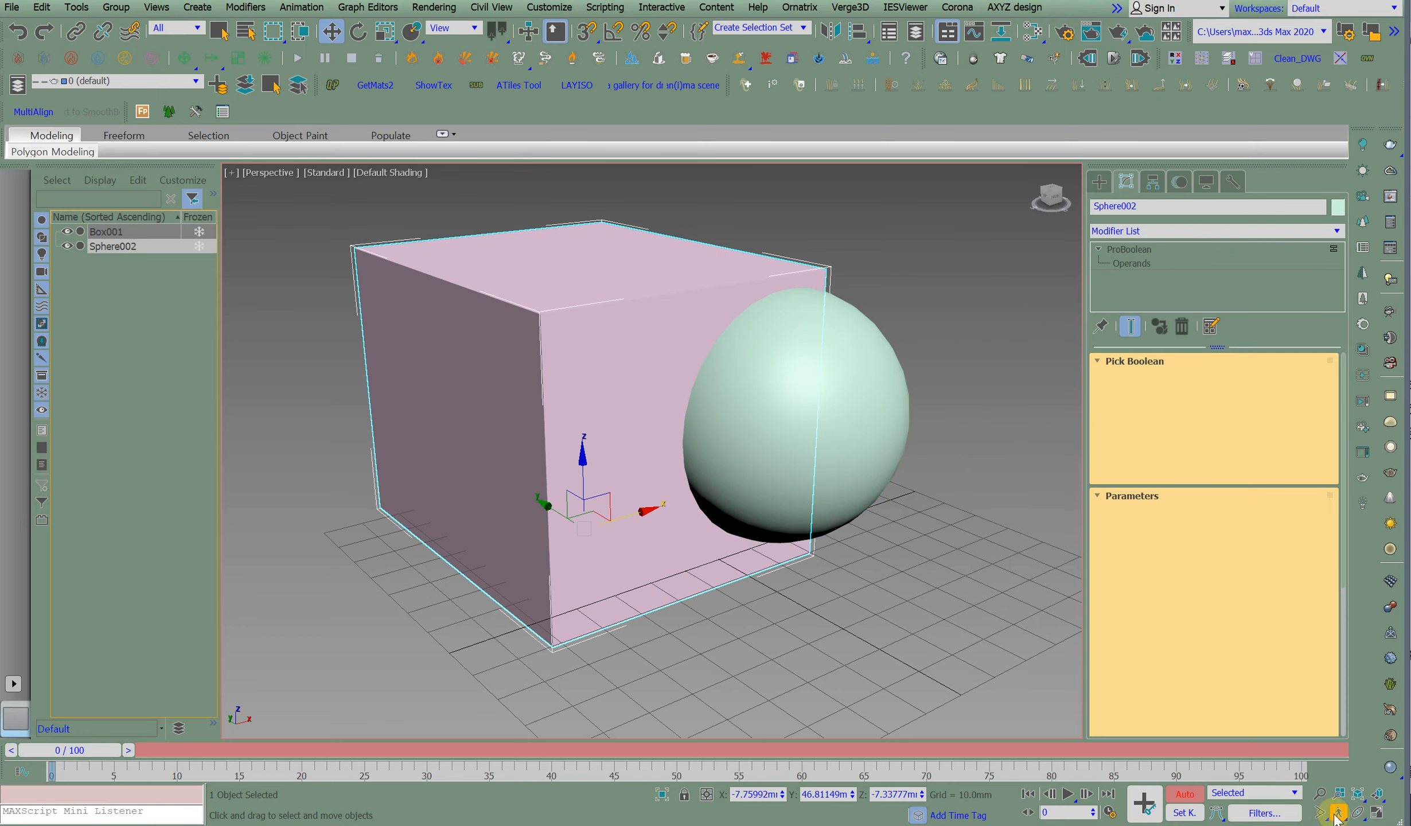
left_click(1358, 813)
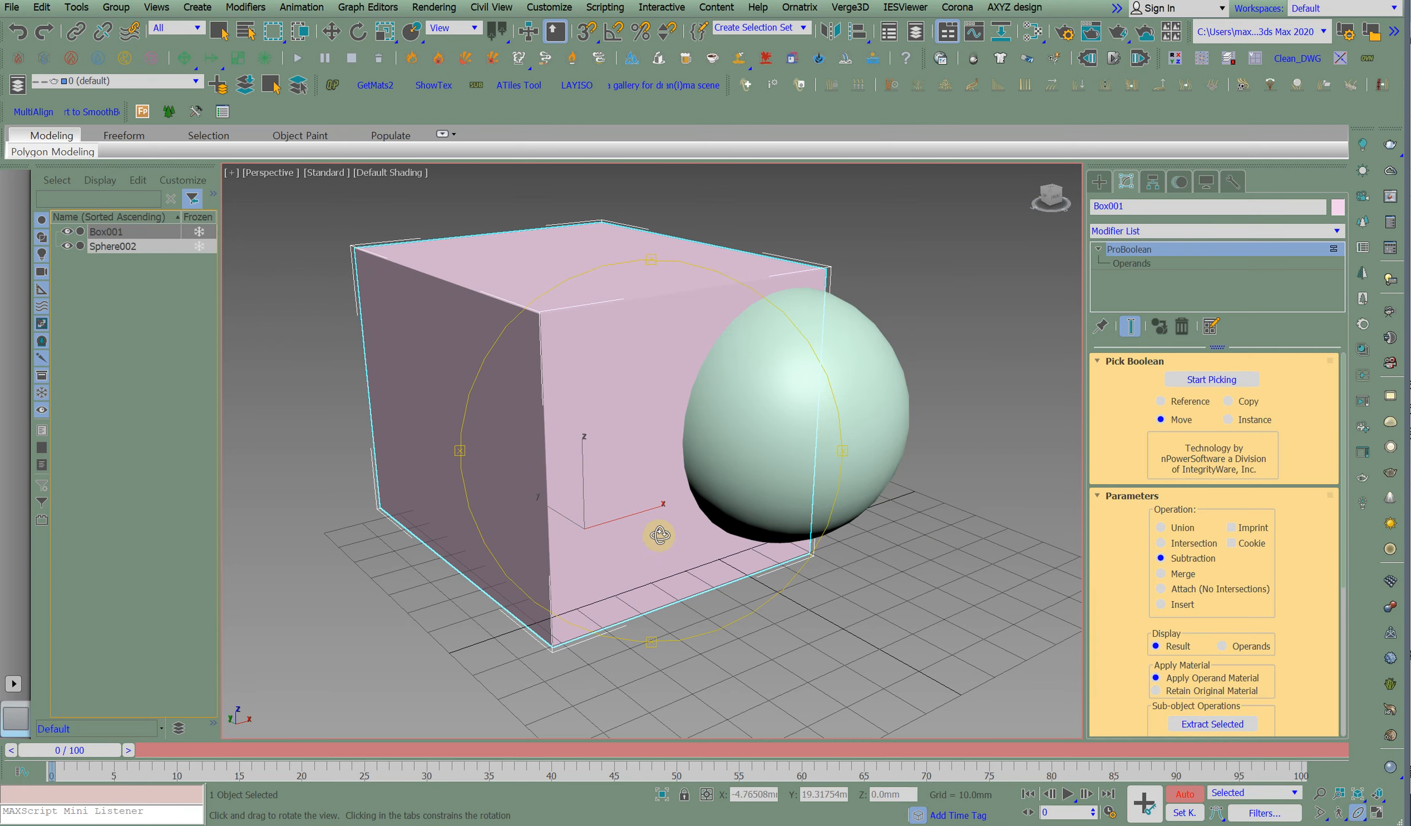
left_click_drag(598, 536, 669, 533)
left_click_drag(78, 751, 544, 750)
key("Home")
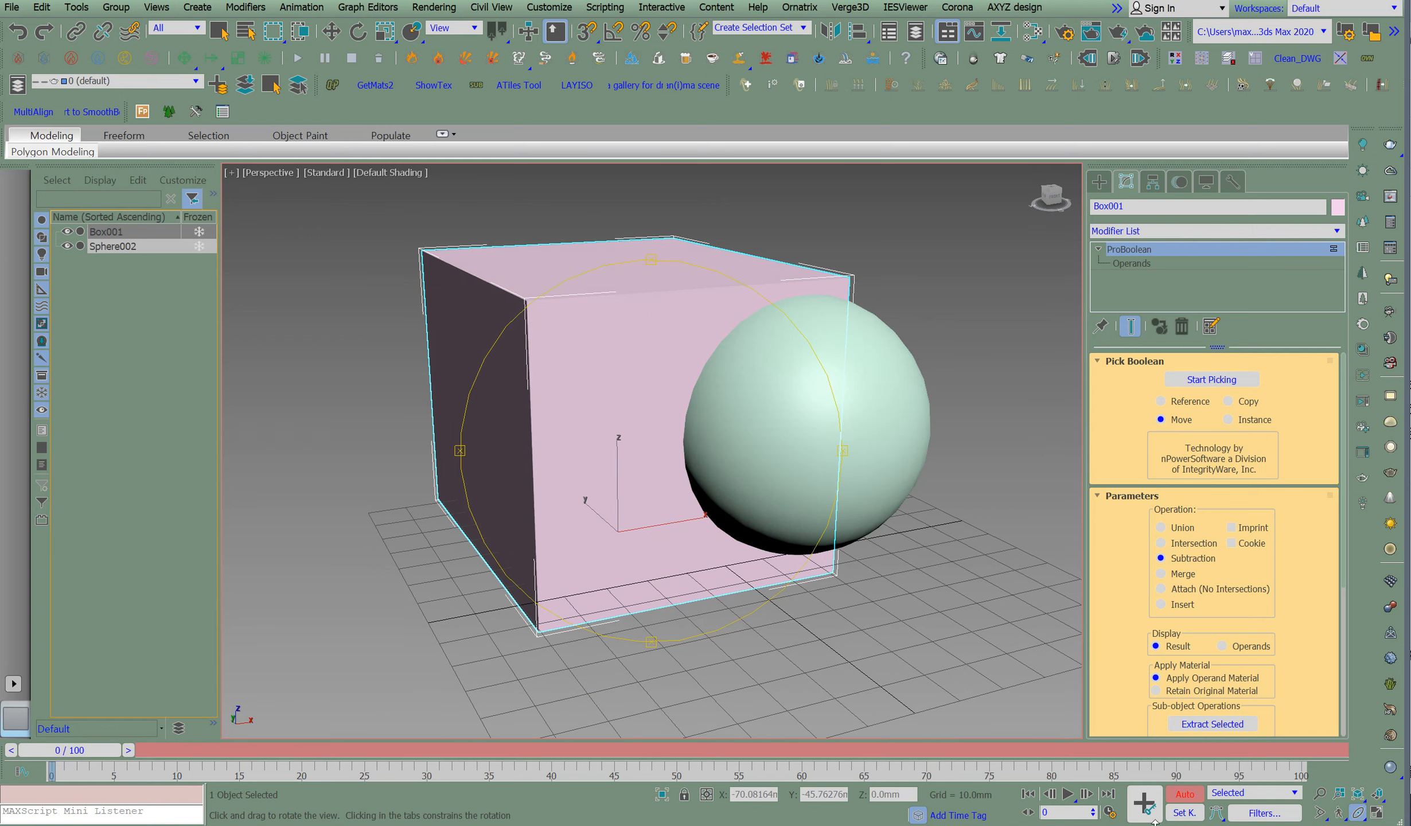
Turn off Auto Key, move the extracted sphere along X to about -8 mm, and reselect the box.
left_click(1184, 793)
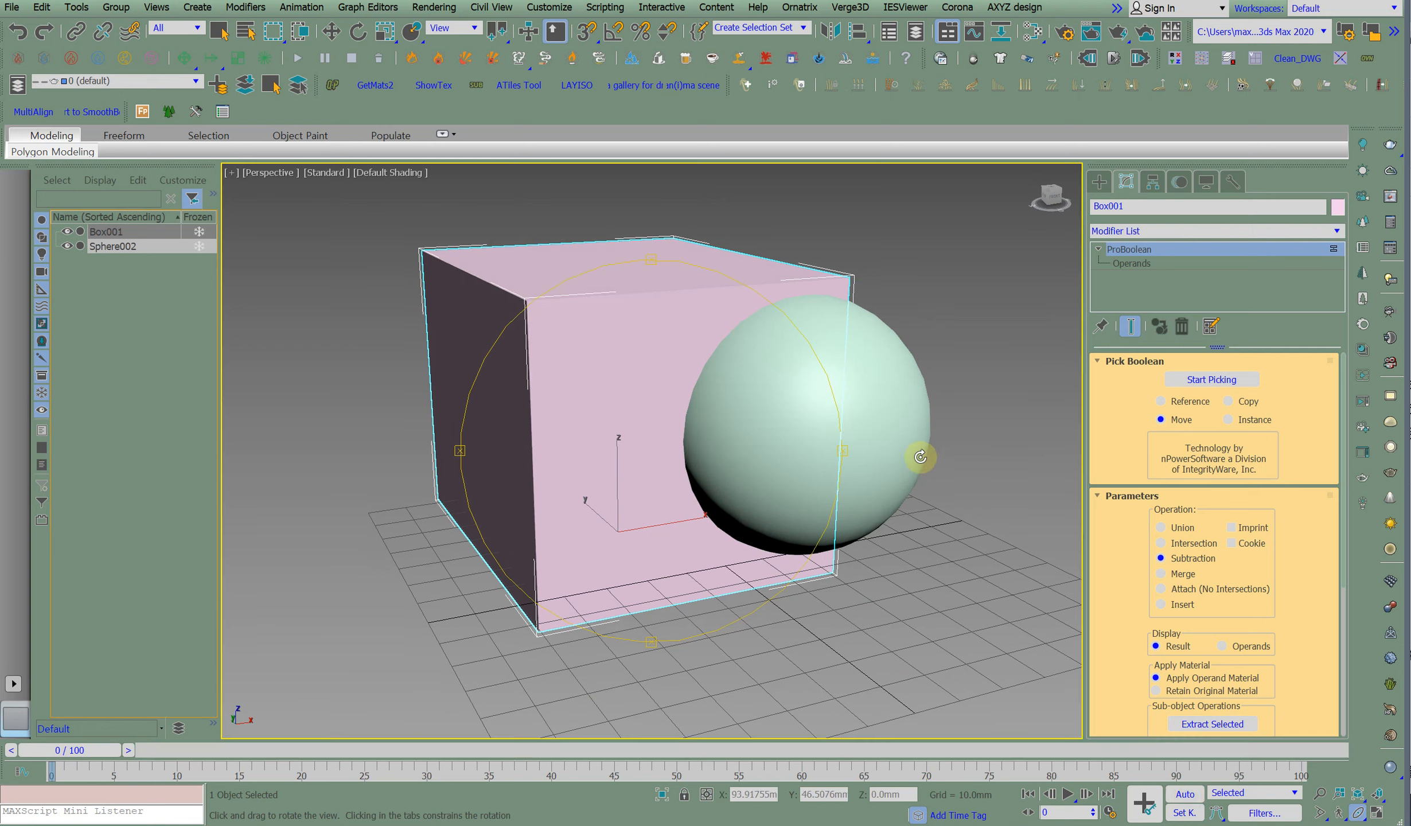
key("w")
left_click(898, 424)
left_click_drag(848, 418, 746, 422)
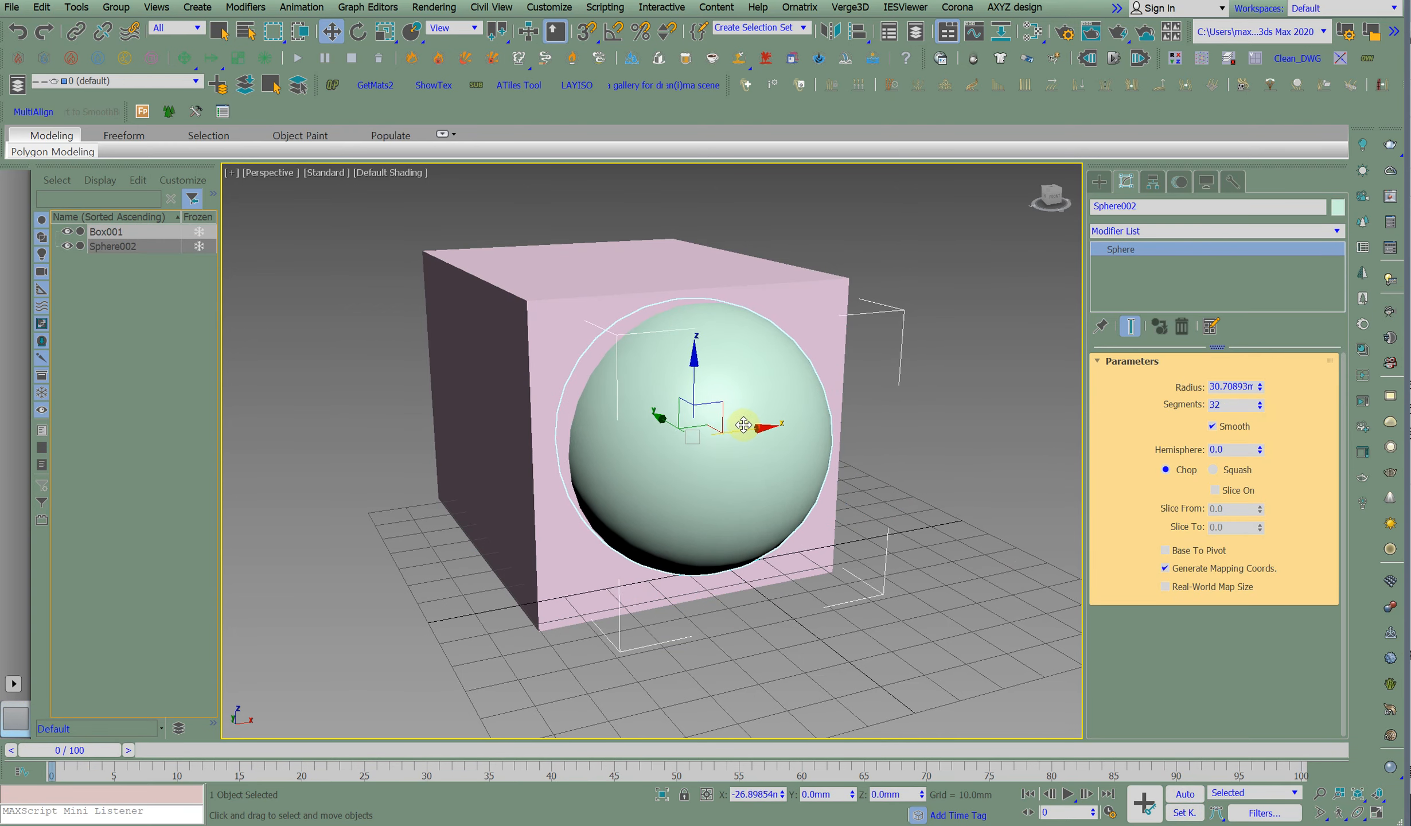
left_click(843, 332)
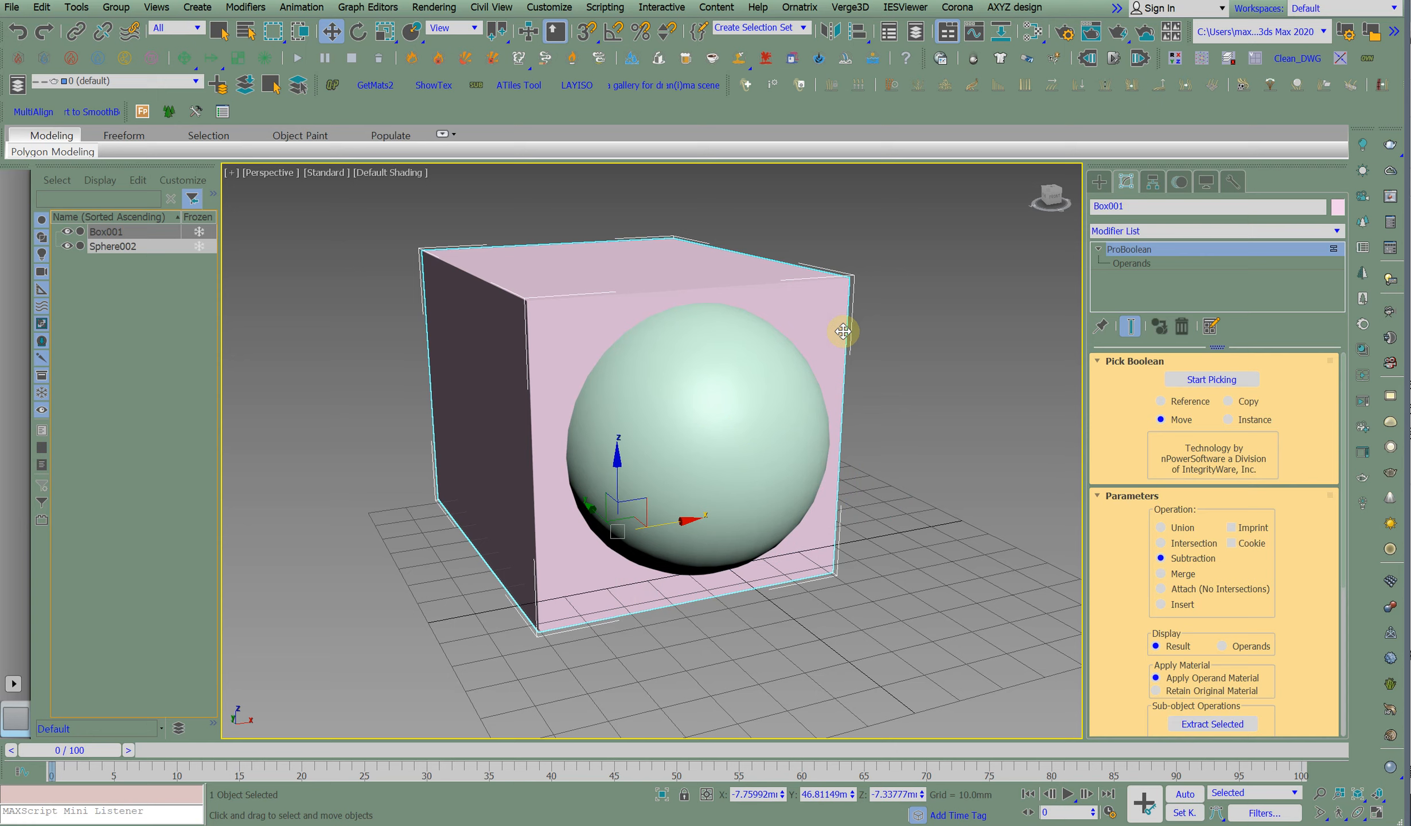
Subtract the sphere from the box with ProBoolean using the Instance option, and select the remaining sphere.
left_click(1208, 379)
left_click(1241, 419)
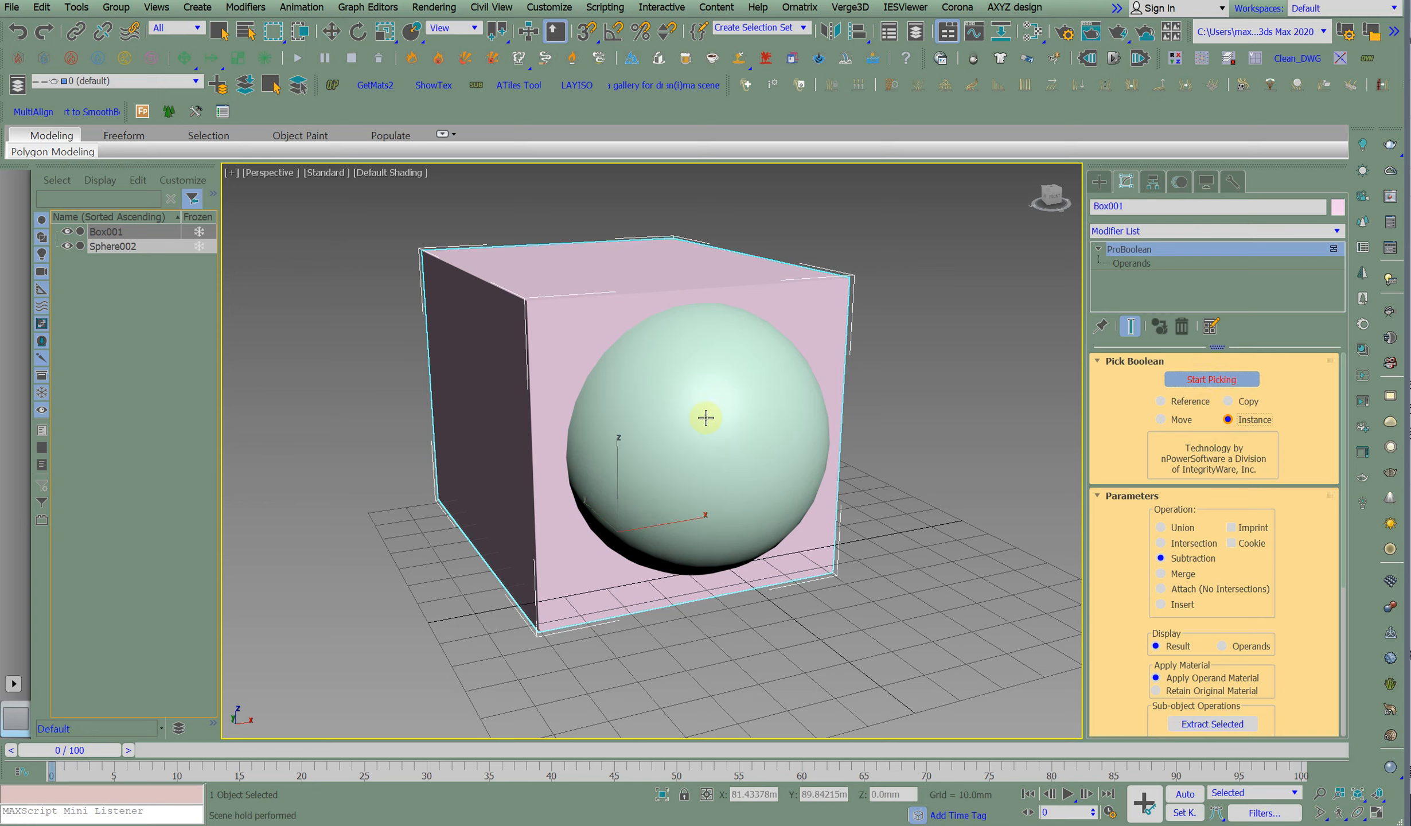
right_click(782, 400)
left_click(773, 420)
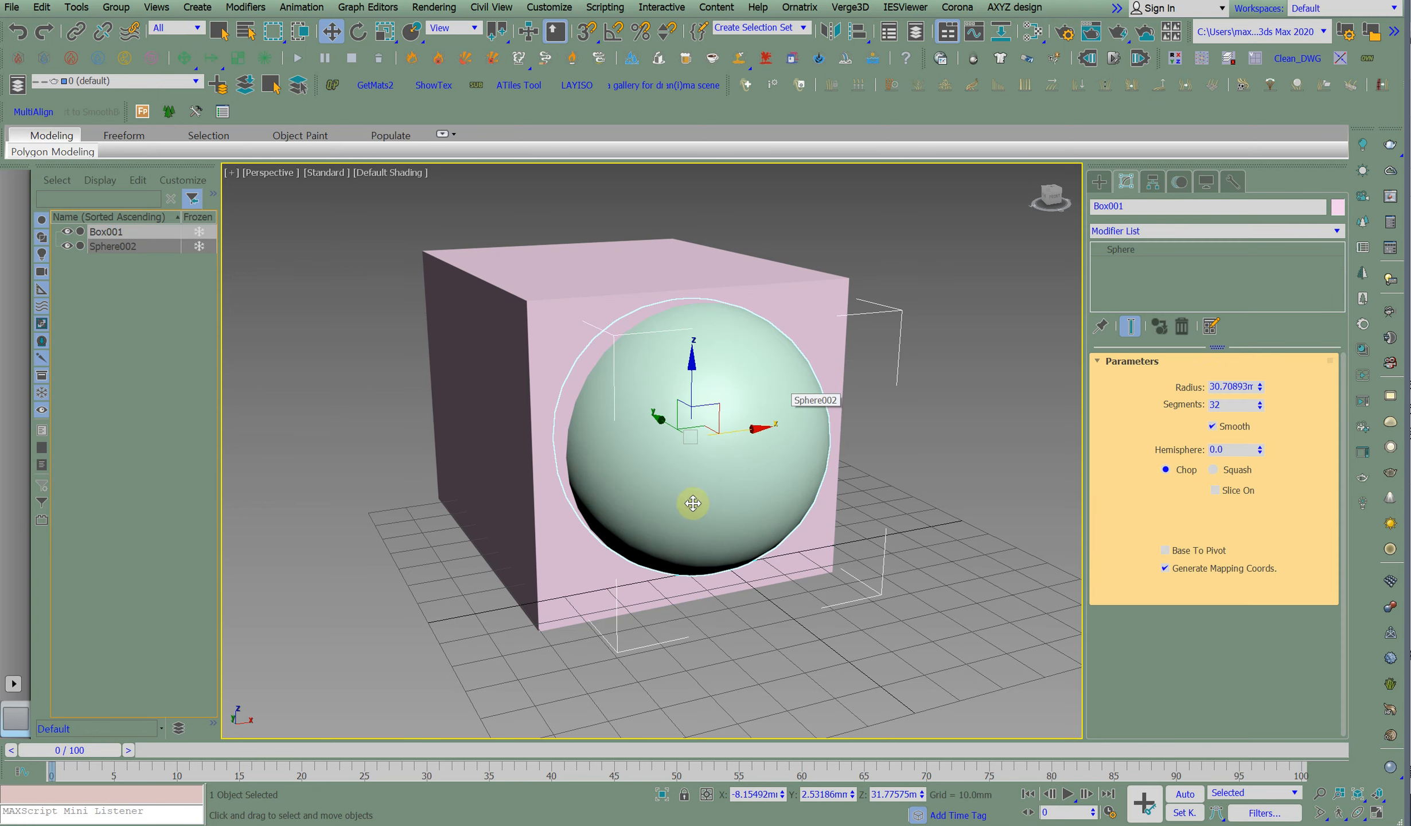
Move the instanced sphere out of the box along X to about 102 mm.
left_click_drag(736, 435, 1024, 368)
middle_click_drag(665, 422, 497, 412)
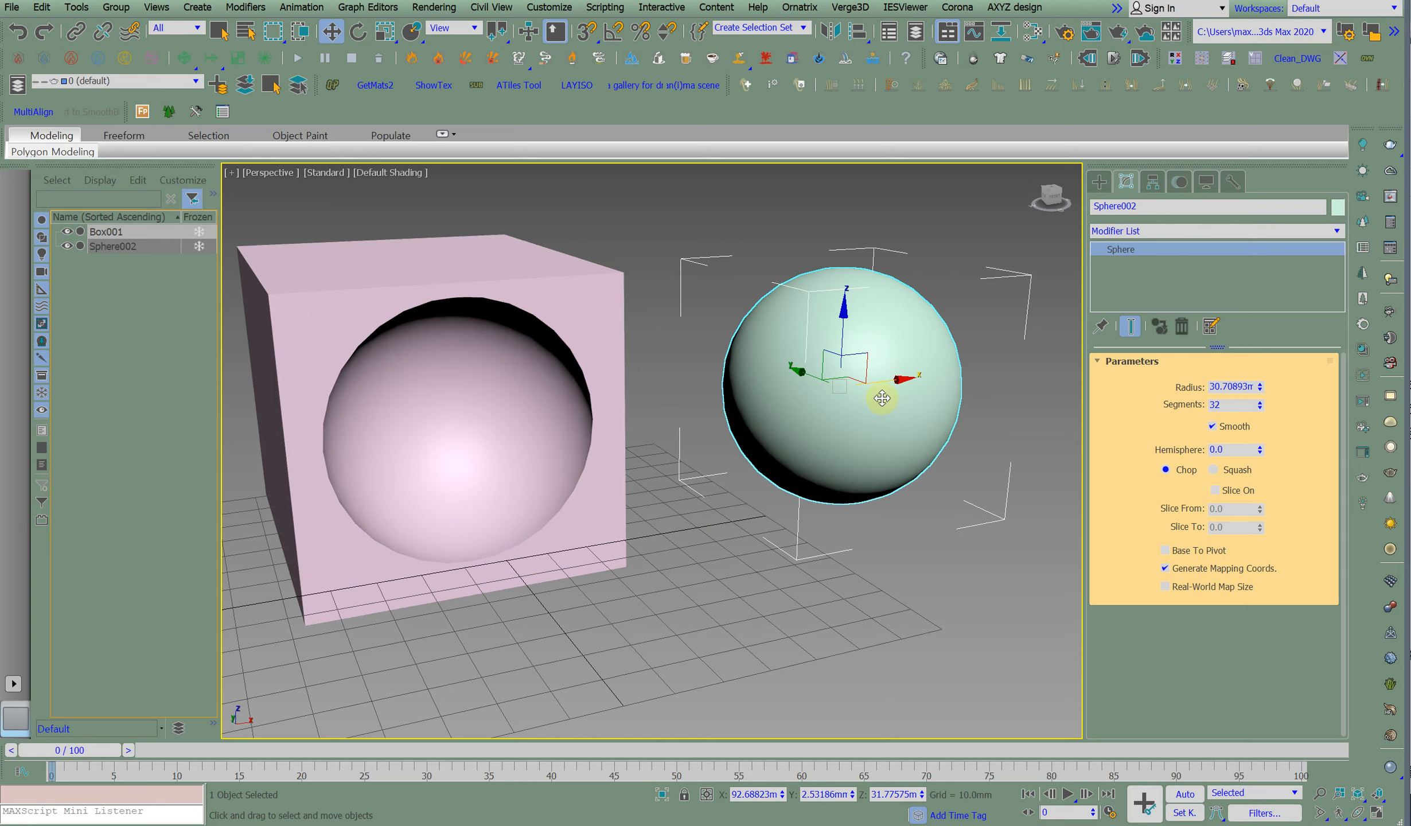
left_click_drag(893, 381, 958, 361)
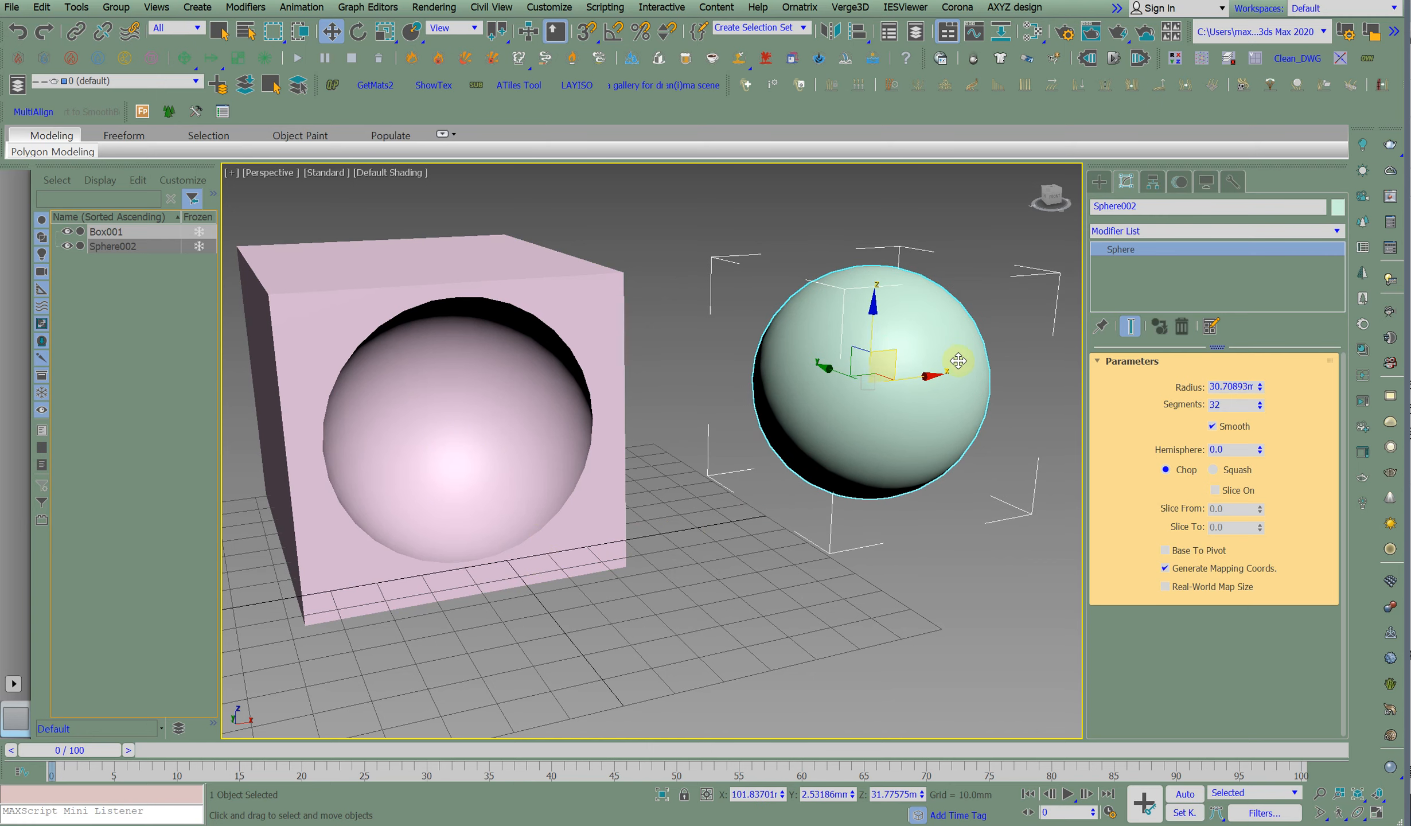
Increase the instanced sphere's radius to about 37.5 mm, and reduce it to about 26.6 mm.
left_click_drag(1260, 388, 1261, 367)
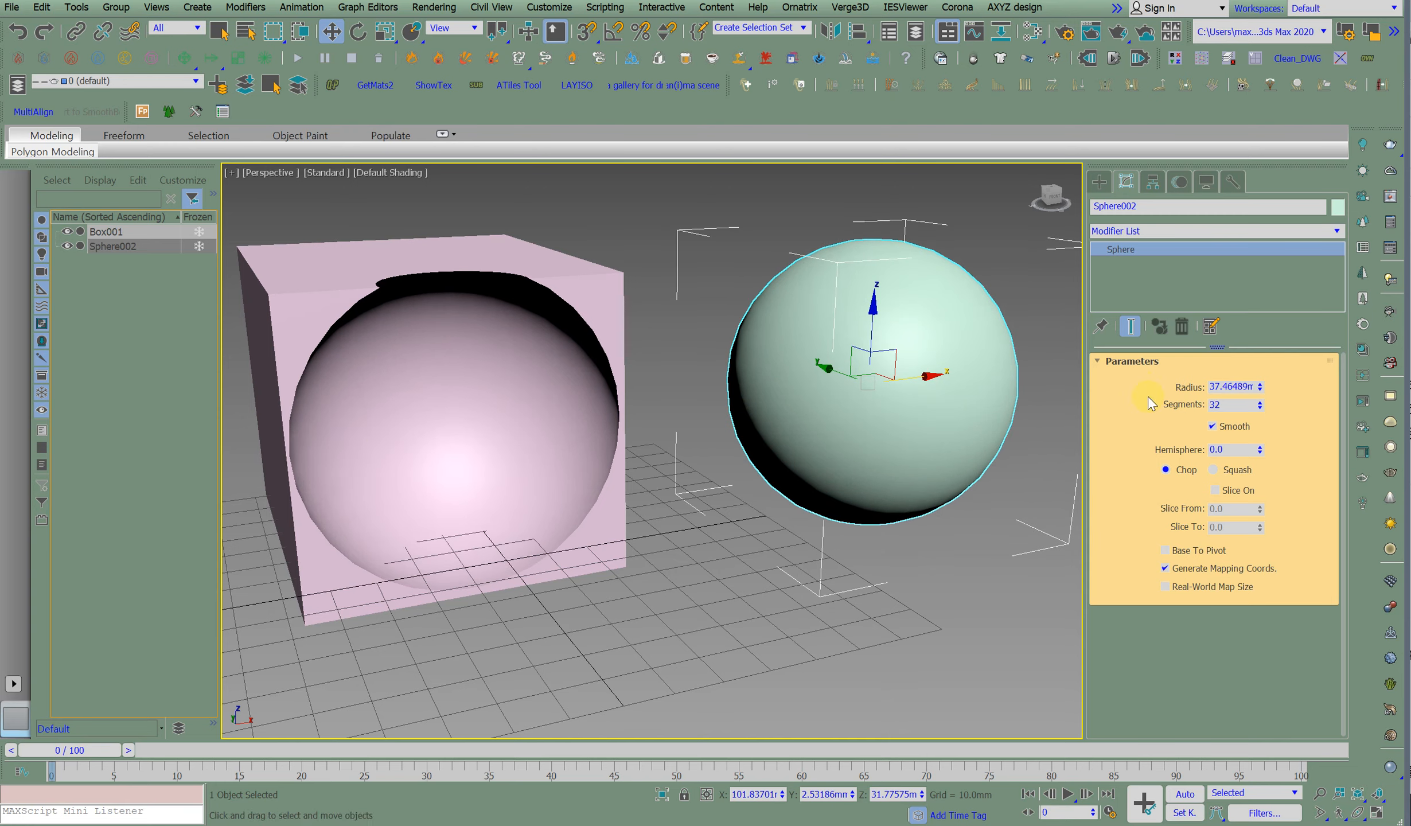
mouse_move(1260, 388)
left_mouse_down()
mouse_move(1266, 439)
mouse_move(1265, 395)
left_mouse_up()
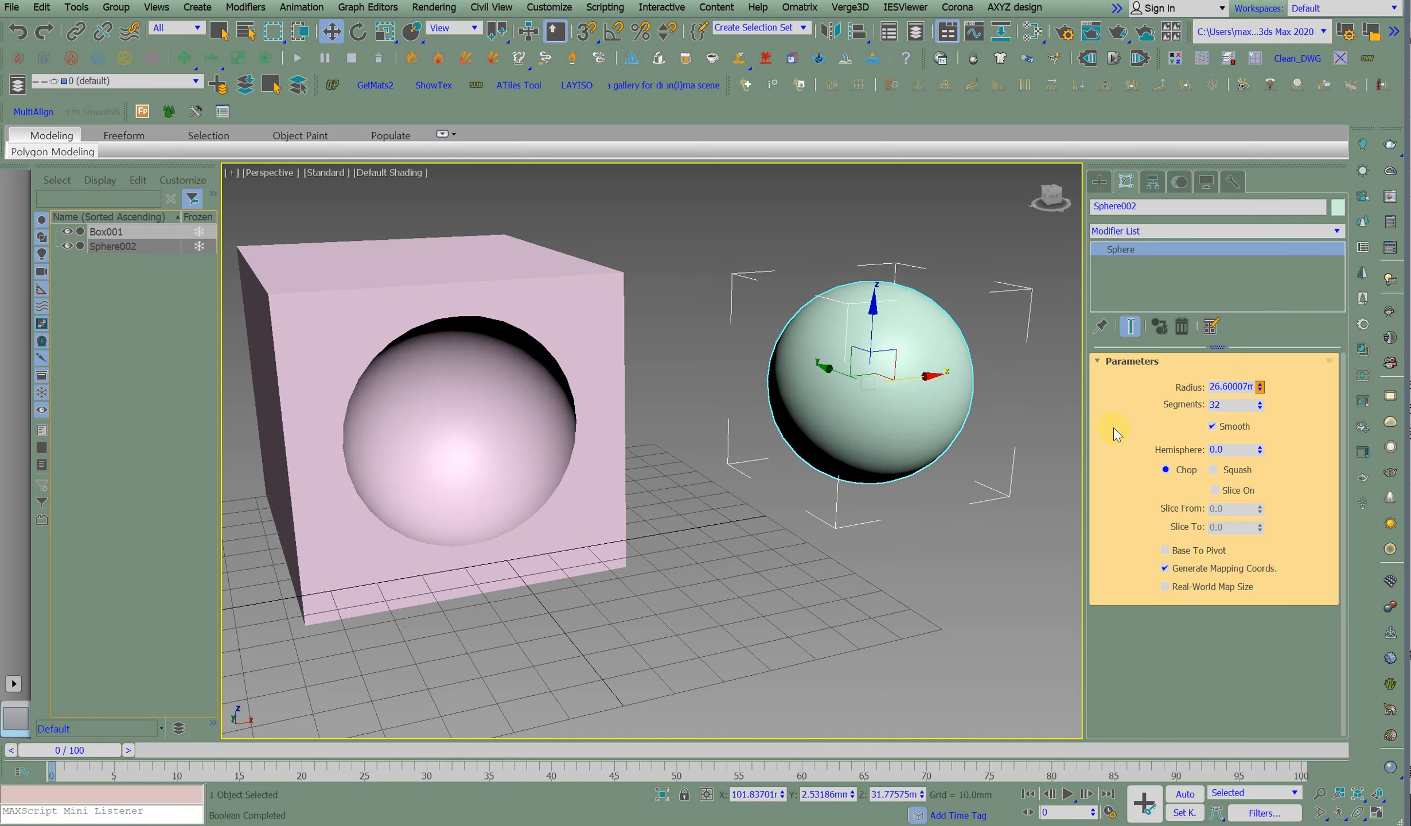
left_click_drag(894, 416, 975, 421)
right_click(974, 420)
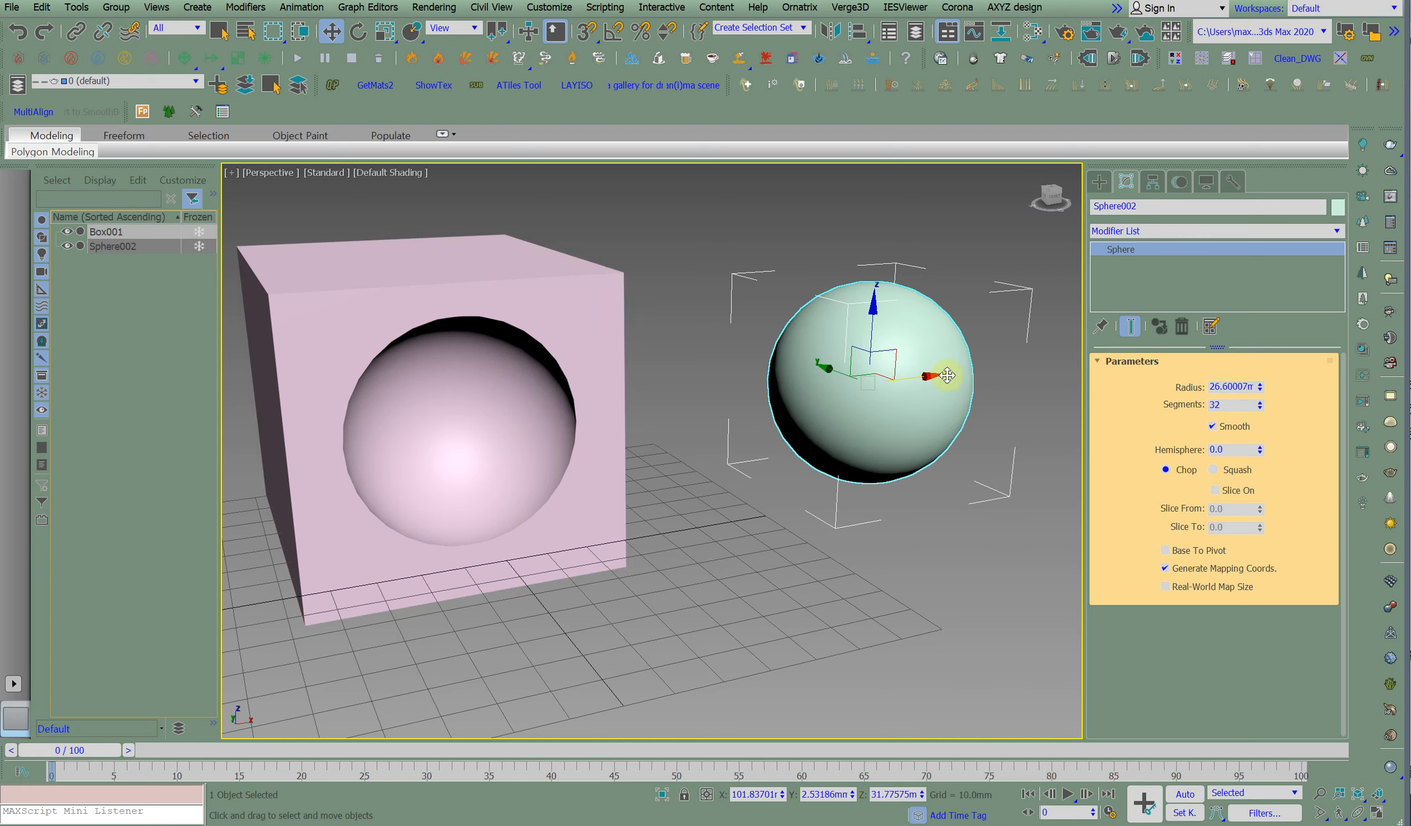
left_click_drag(916, 357, 946, 354)
right_click(946, 355)
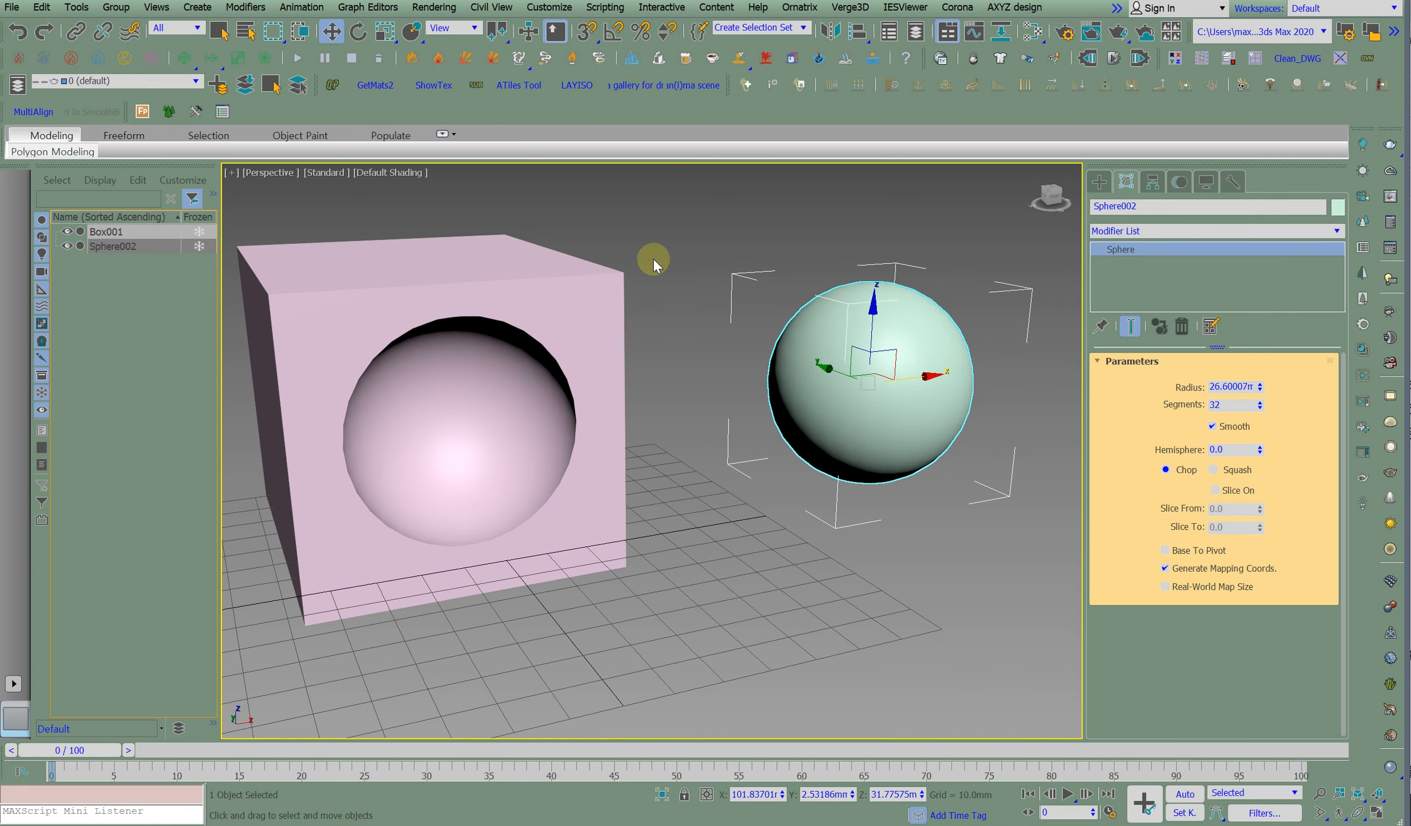
Fetch the held scene to discard the Instance subtraction.
left_click(47, 12)
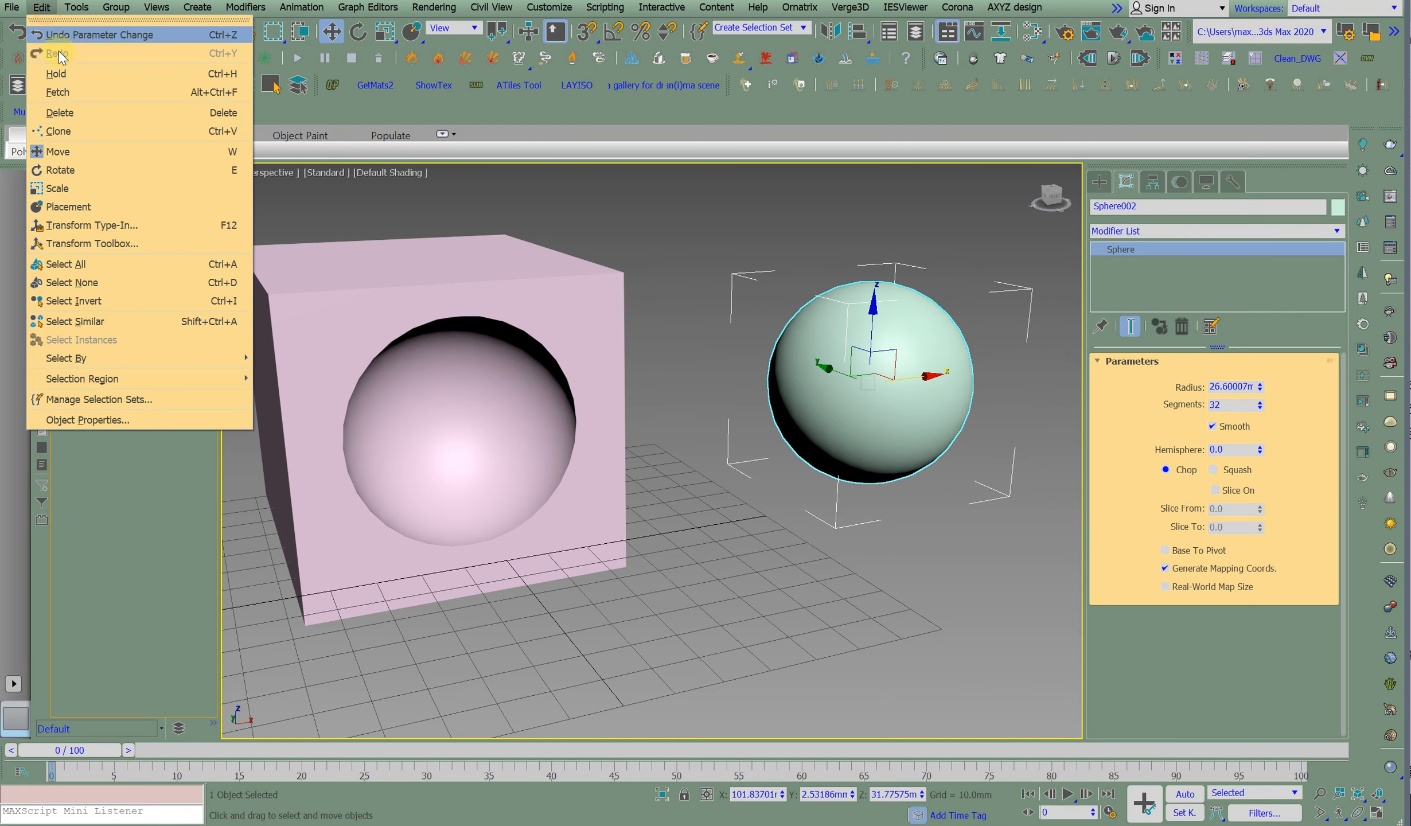
left_click(63, 94)
left_click(663, 434)
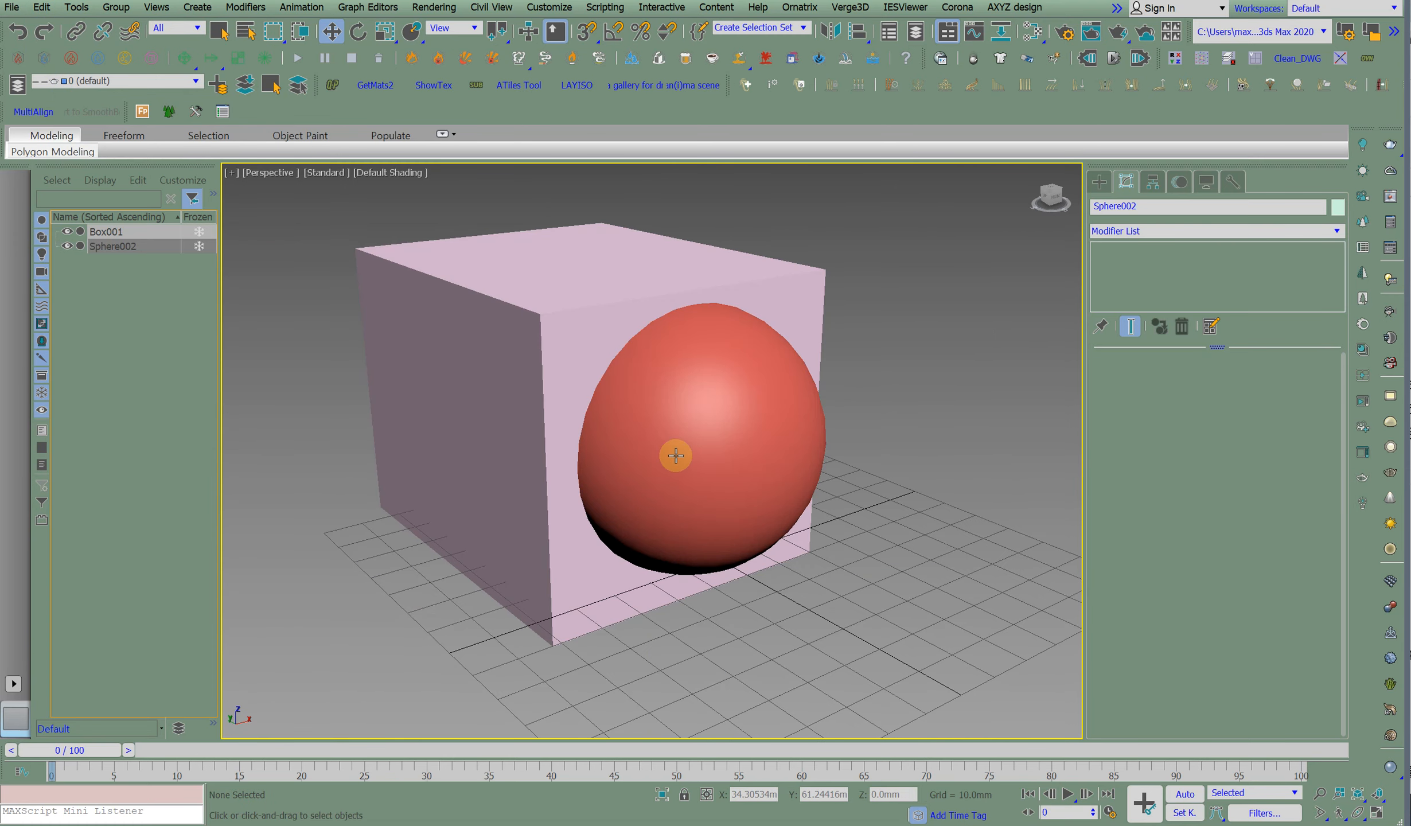
Select the box and subtract the sphere from it with ProBoolean using the Copy option.
left_click(675, 455)
left_click(530, 347)
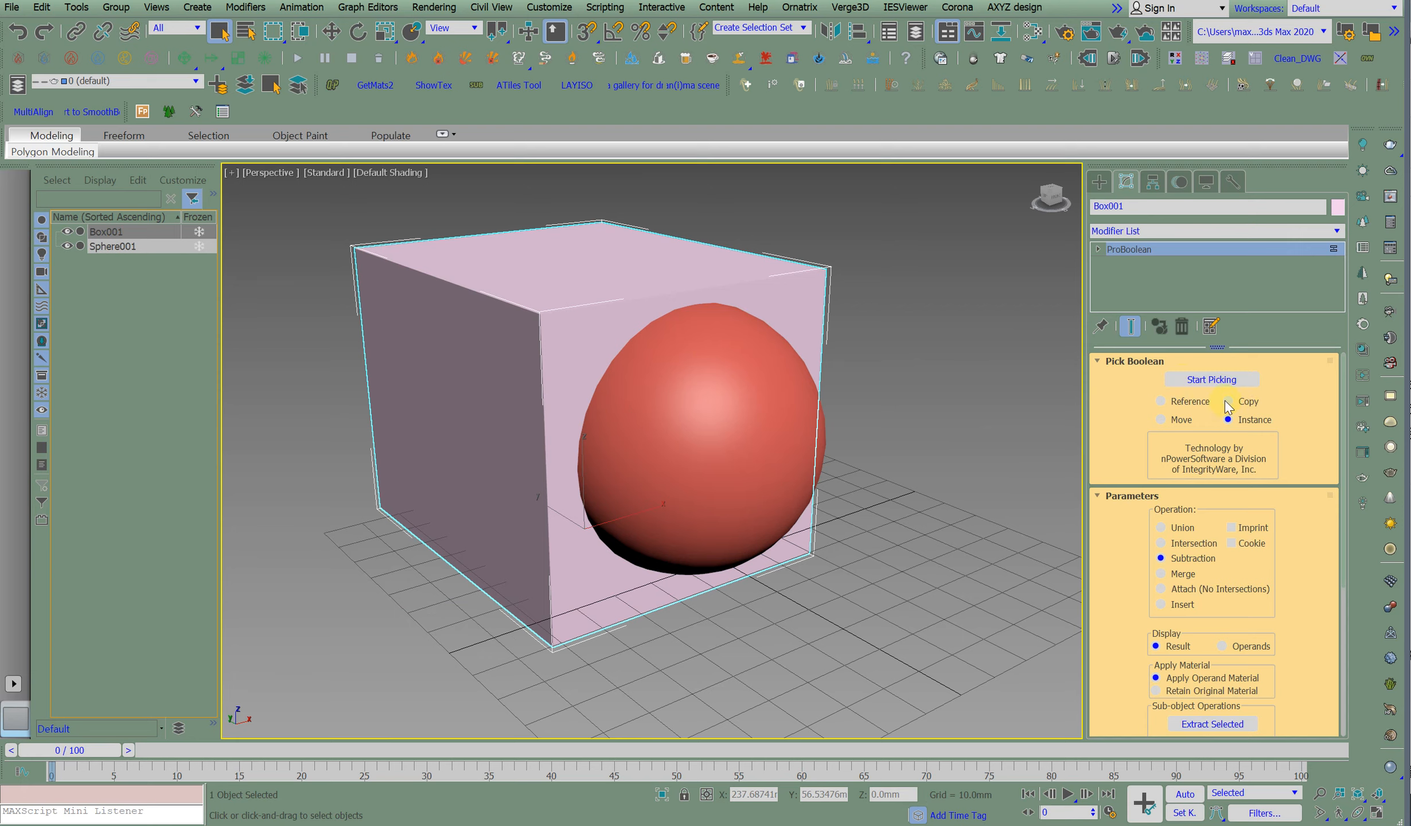
left_click(1211, 379)
Move the box and the copied sphere apart along X, the sphere to about 53 mm, and try changing its radius.
key("w")
left_click_drag(640, 511, 565, 523)
left_click_drag(724, 450, 975, 371)
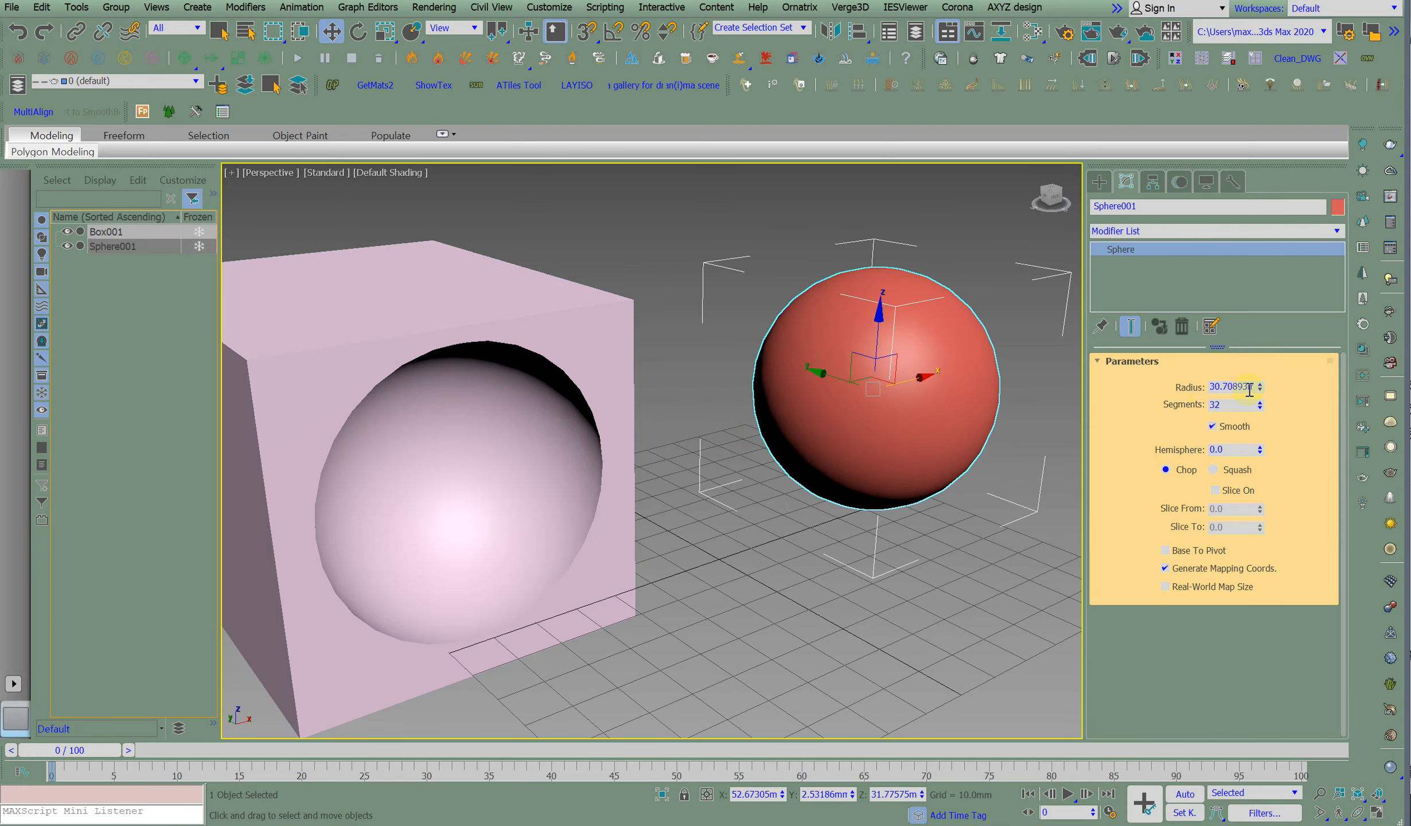
mouse_move(1257, 394)
left_mouse_down()
mouse_move(1291, 325)
mouse_move(1254, 382)
left_mouse_up()
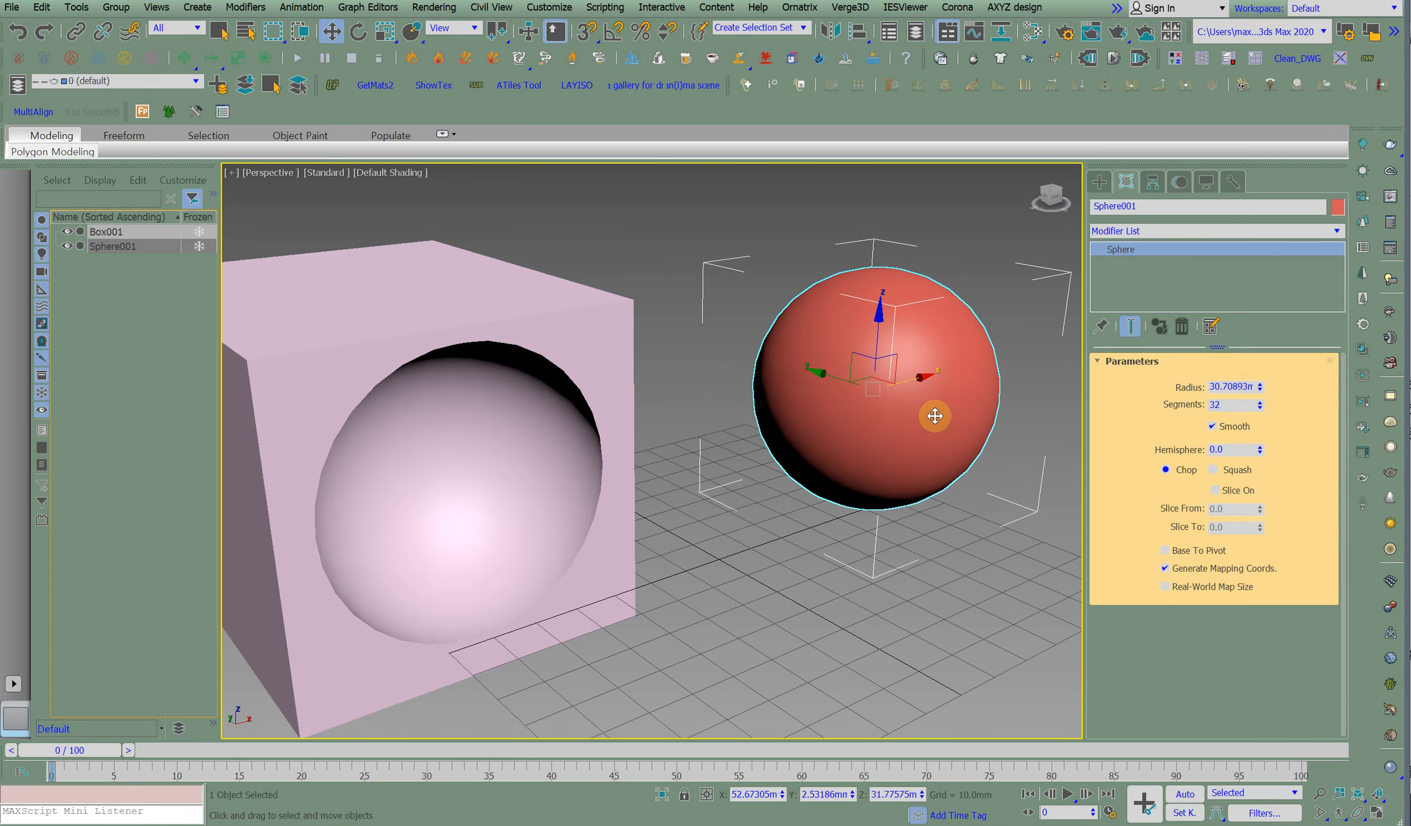
Fetch the held scene to discard the Copy subtraction, and switch to object selection.
left_click(42, 7)
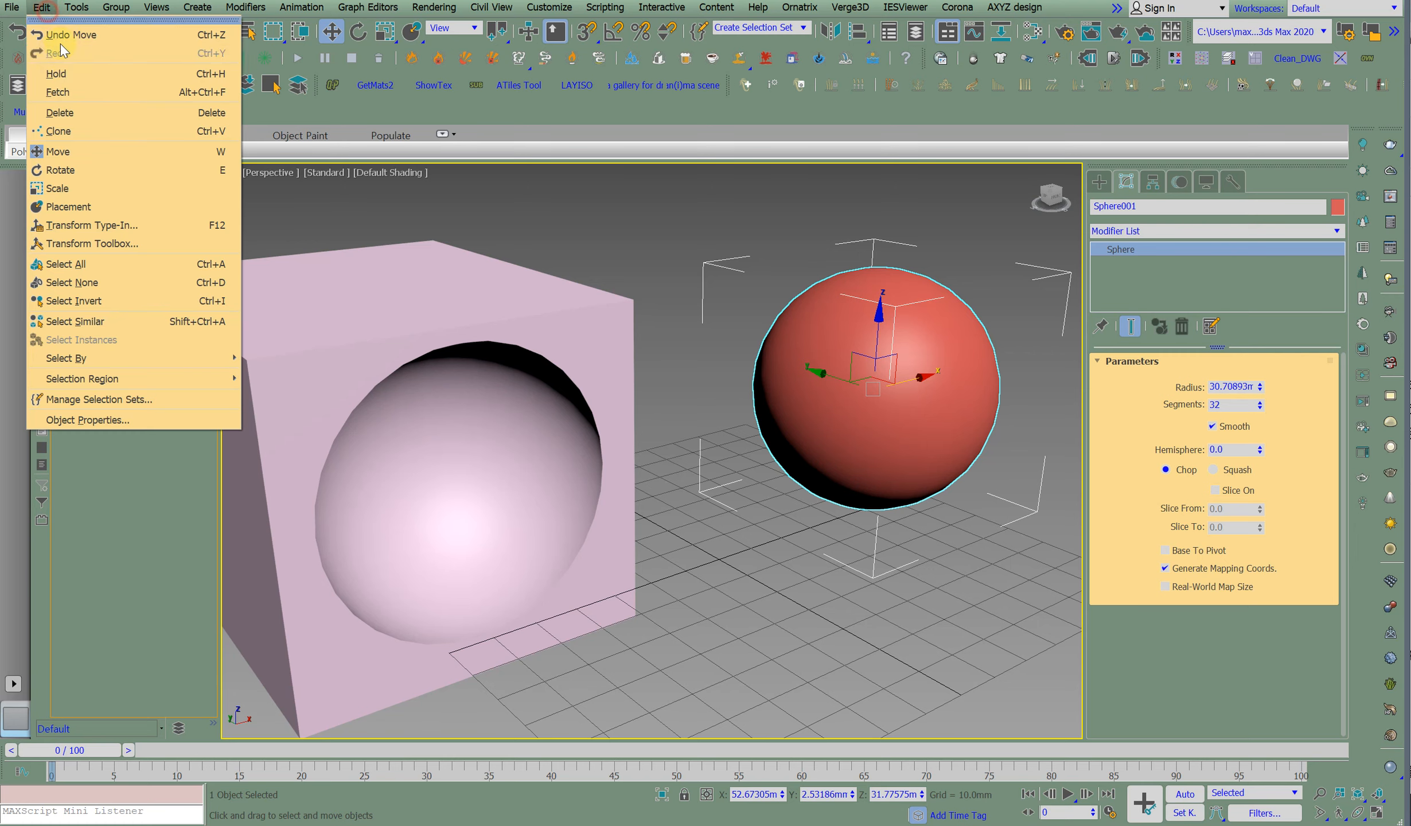
left_click(60, 89)
left_click(666, 440)
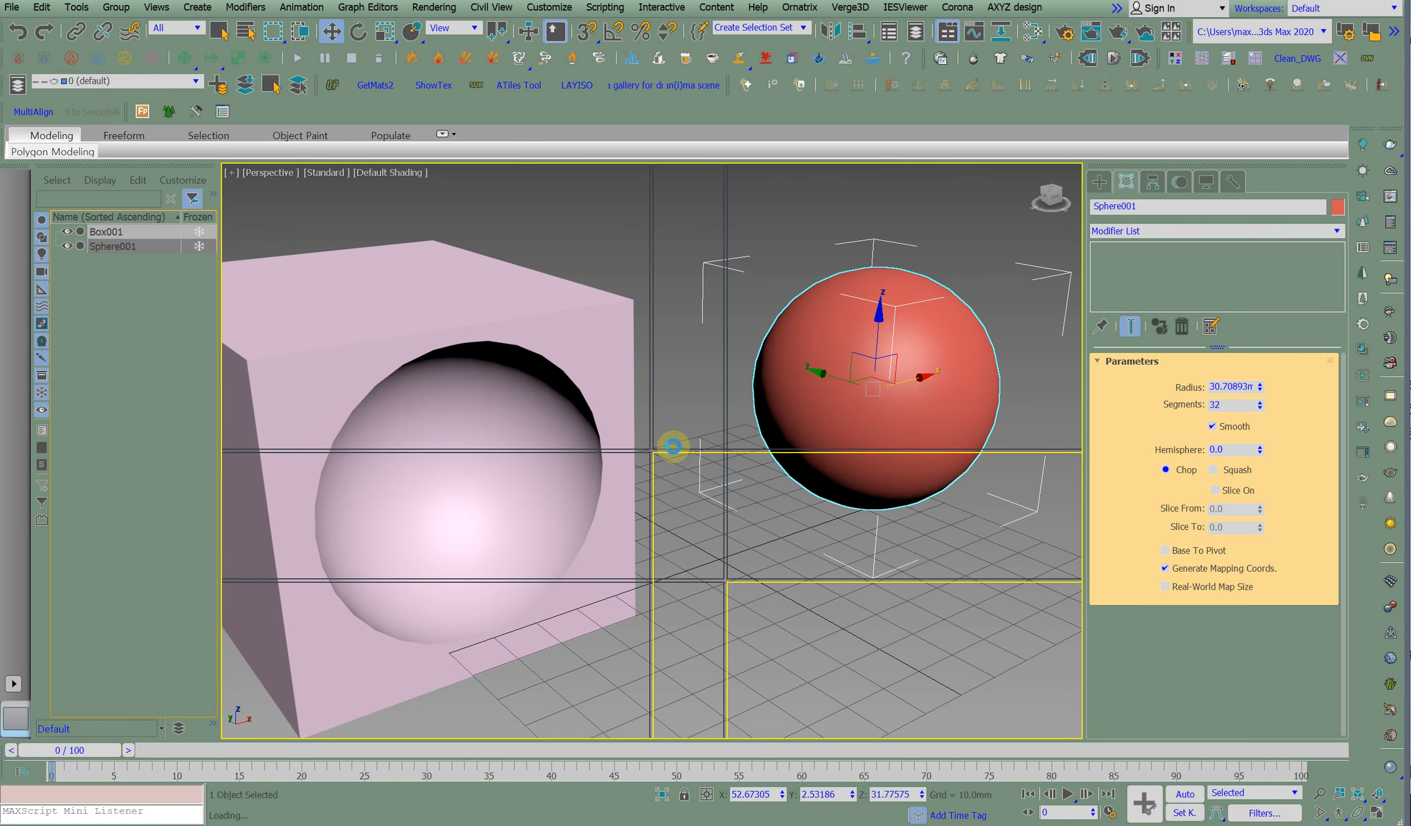
key("q")
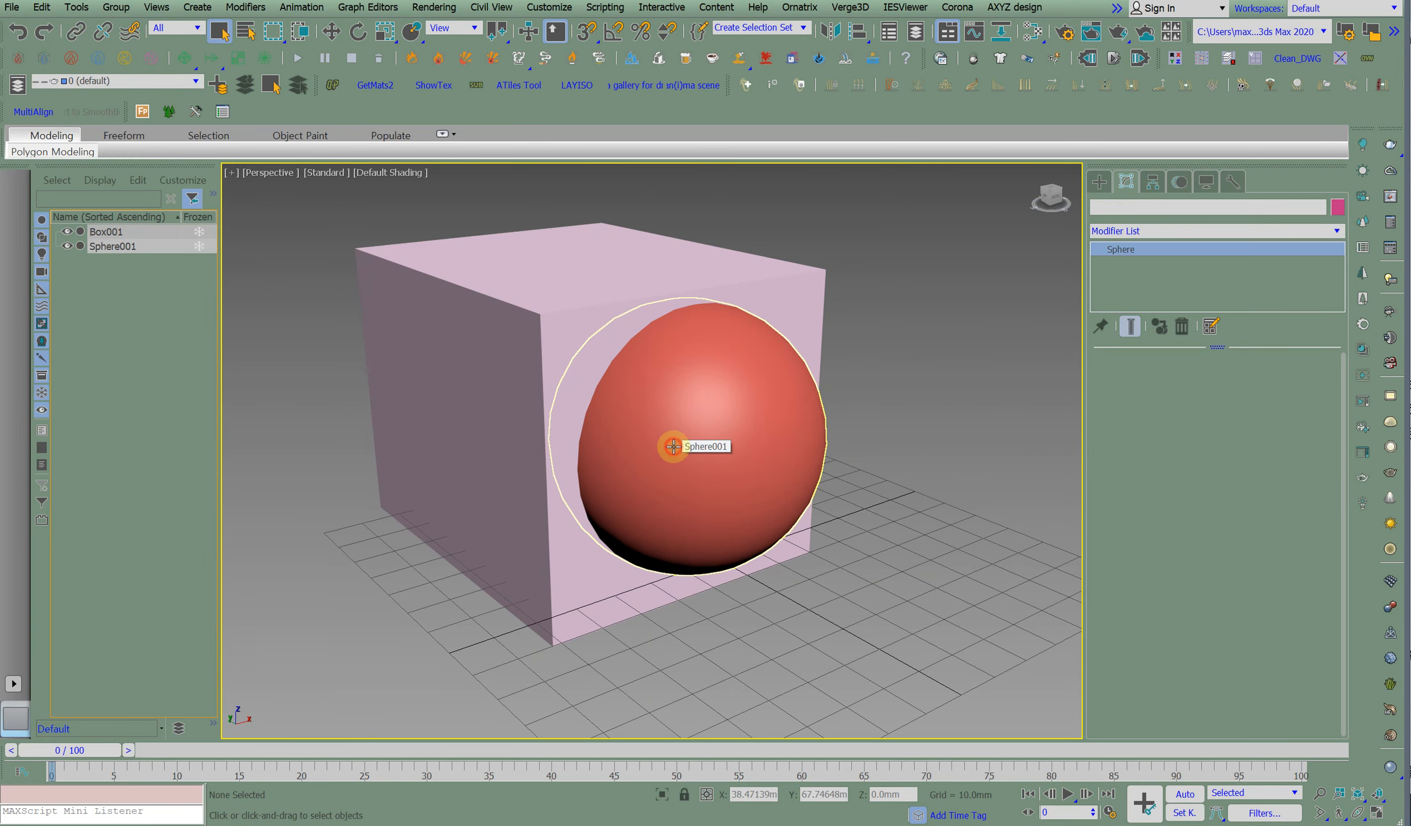
Select the box and widen the command panel so its ProBoolean rollouts spread over two columns.
left_click(672, 447)
left_click(539, 376)
key("ctrl+b")
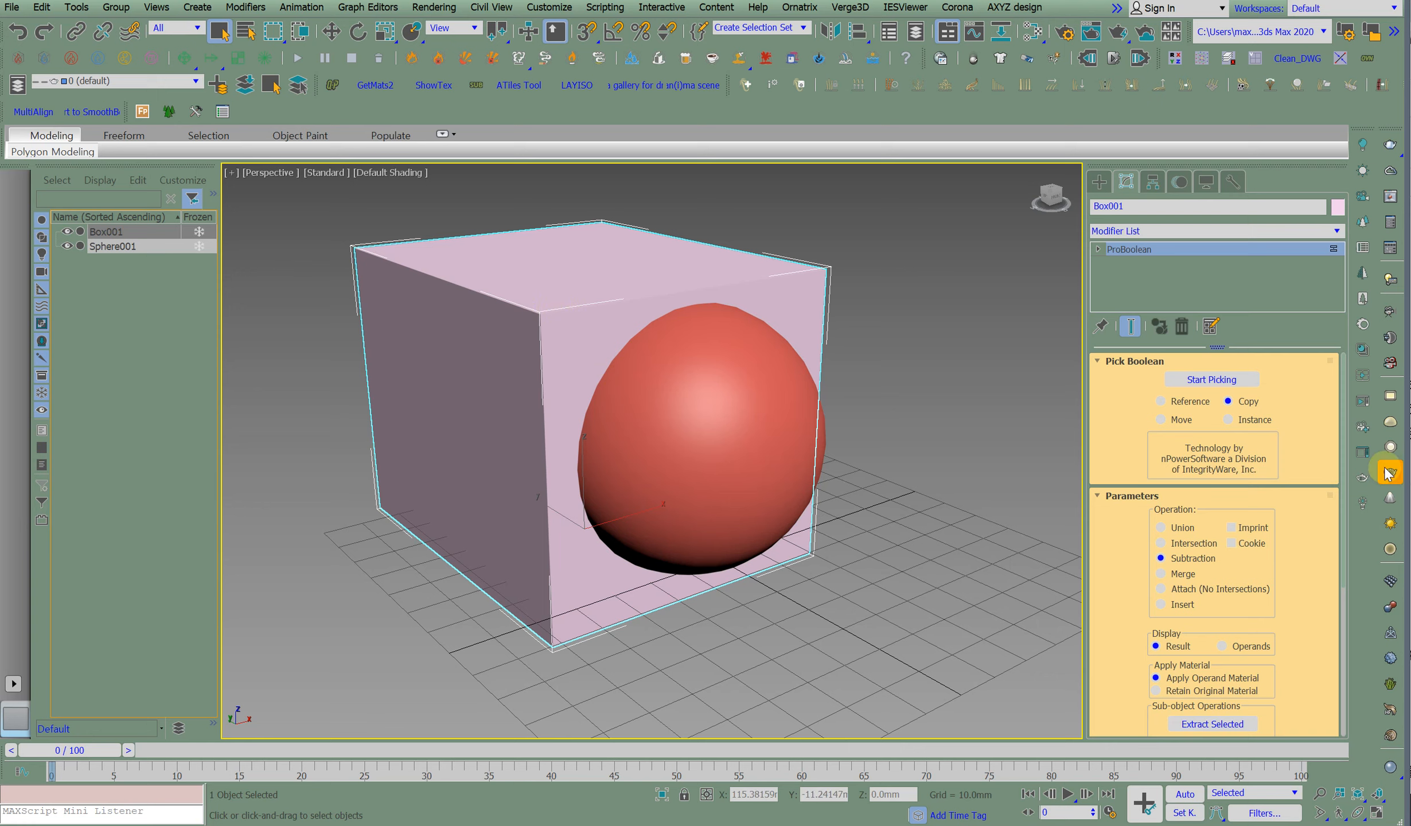
scroll(1099, 447, "down", 2)
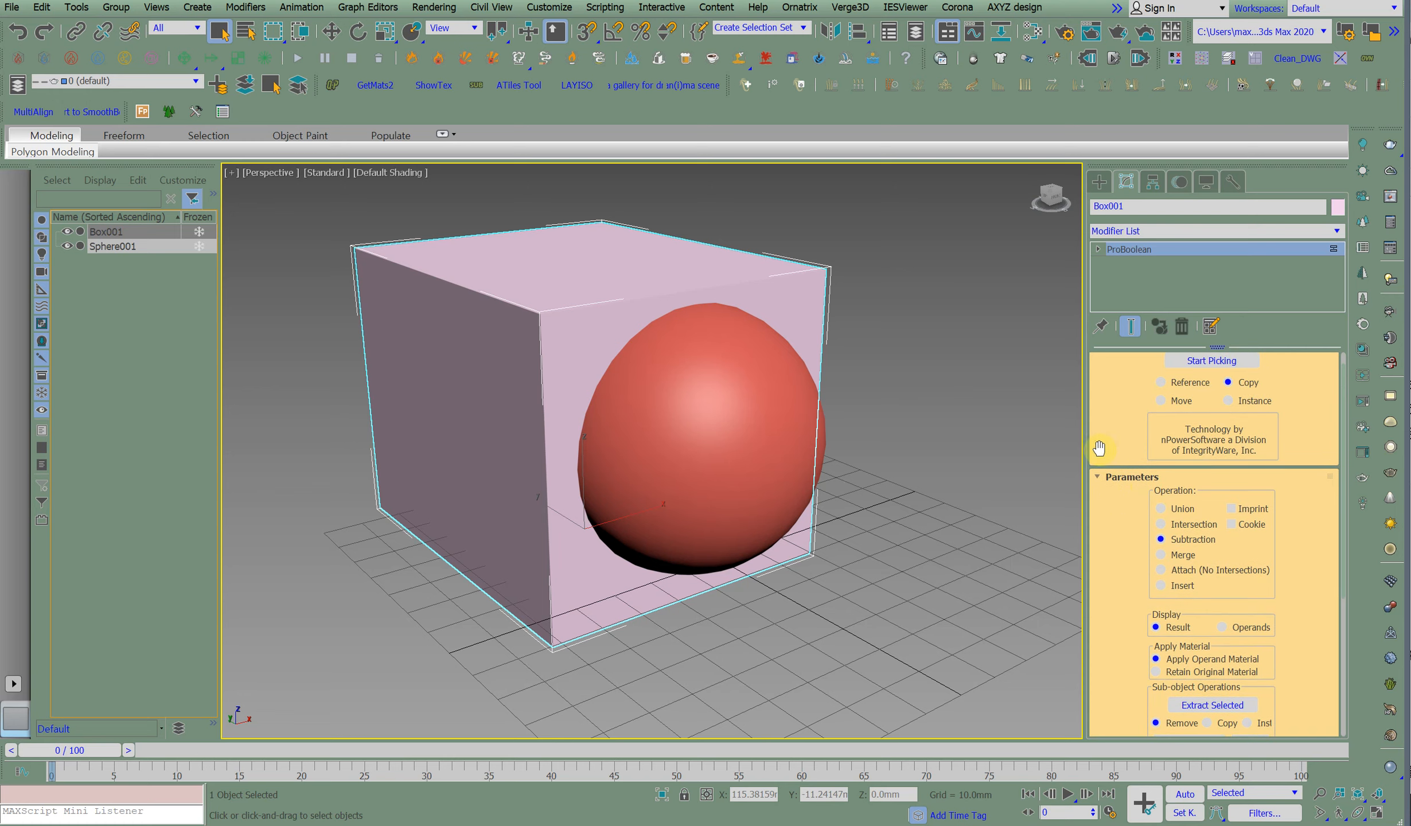
left_click_drag(1083, 429, 916, 402)
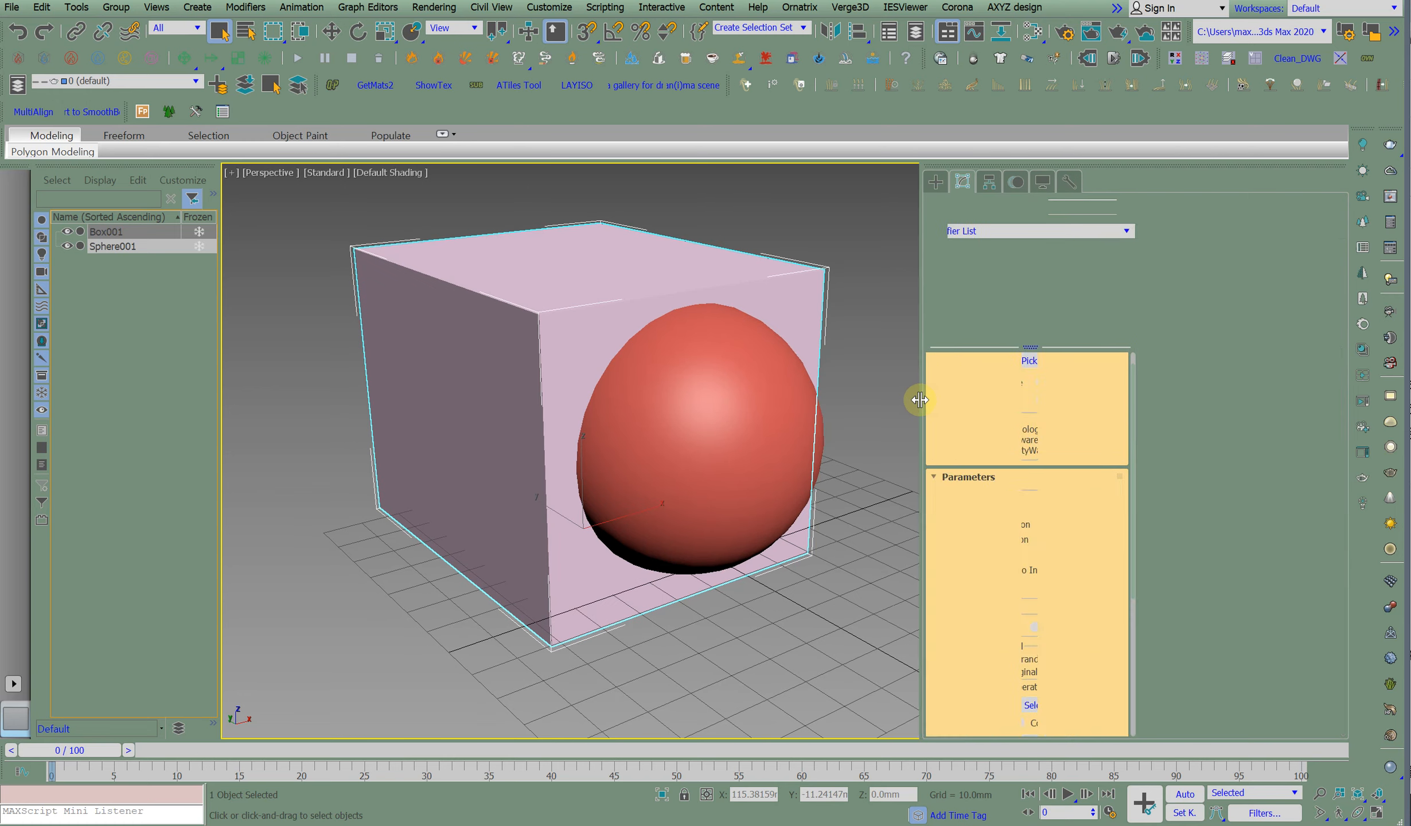
scroll(626, 412, "up", 2)
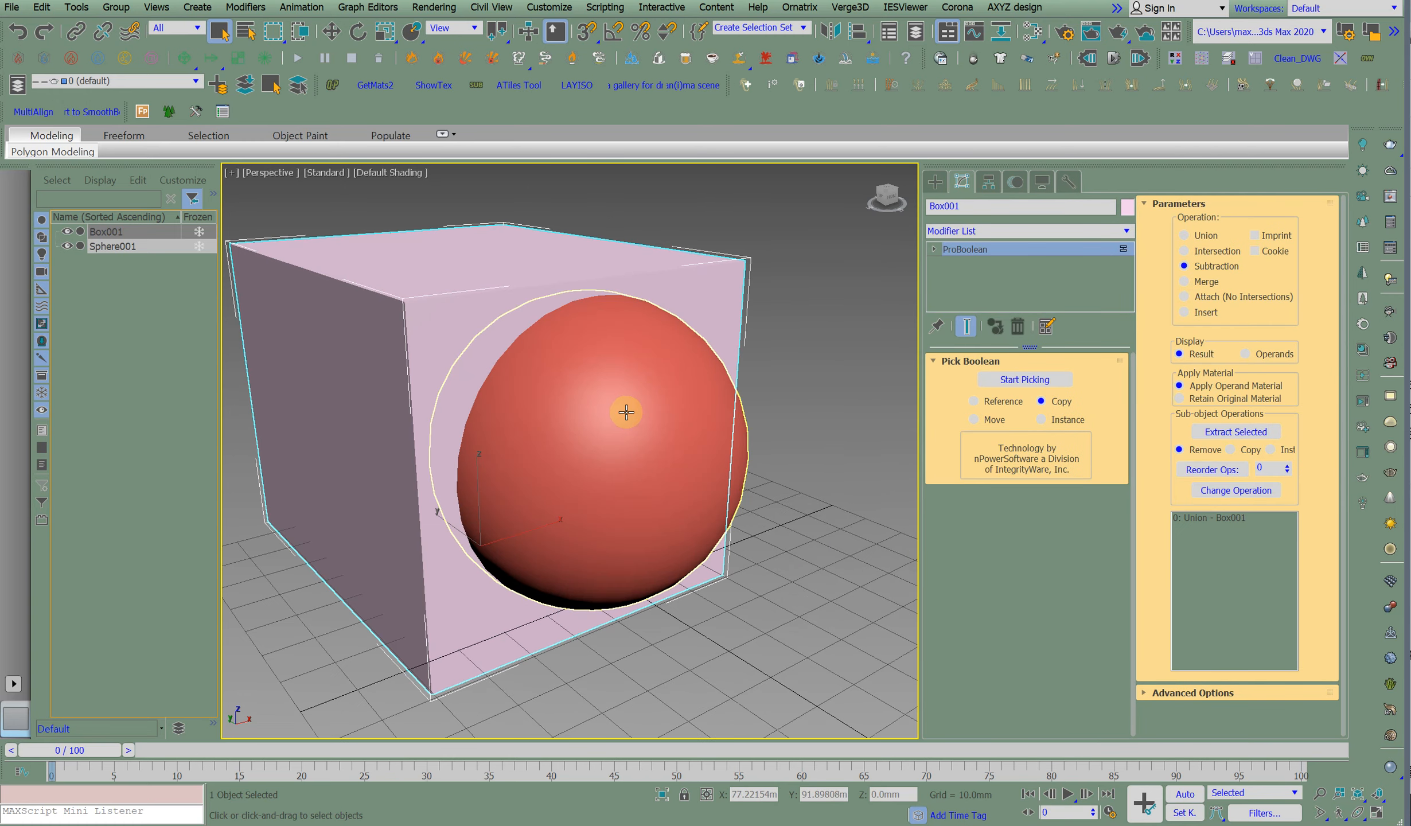
middle_click_drag(629, 411, 683, 419)
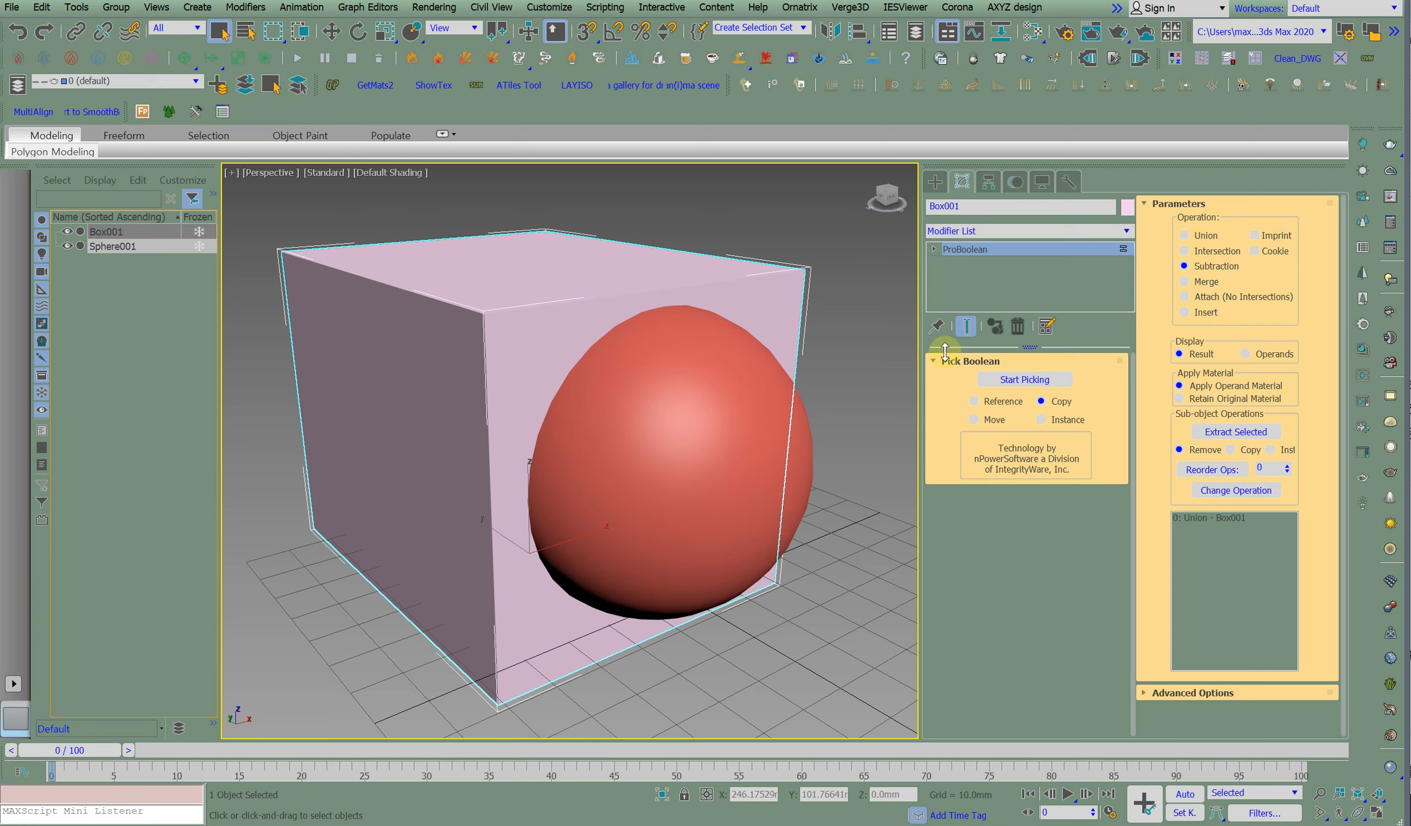
Switch the viewport to wireframe, select the sphere and examine how it overlaps the box from other angles.
right_click(495, 361)
left_click(515, 288)
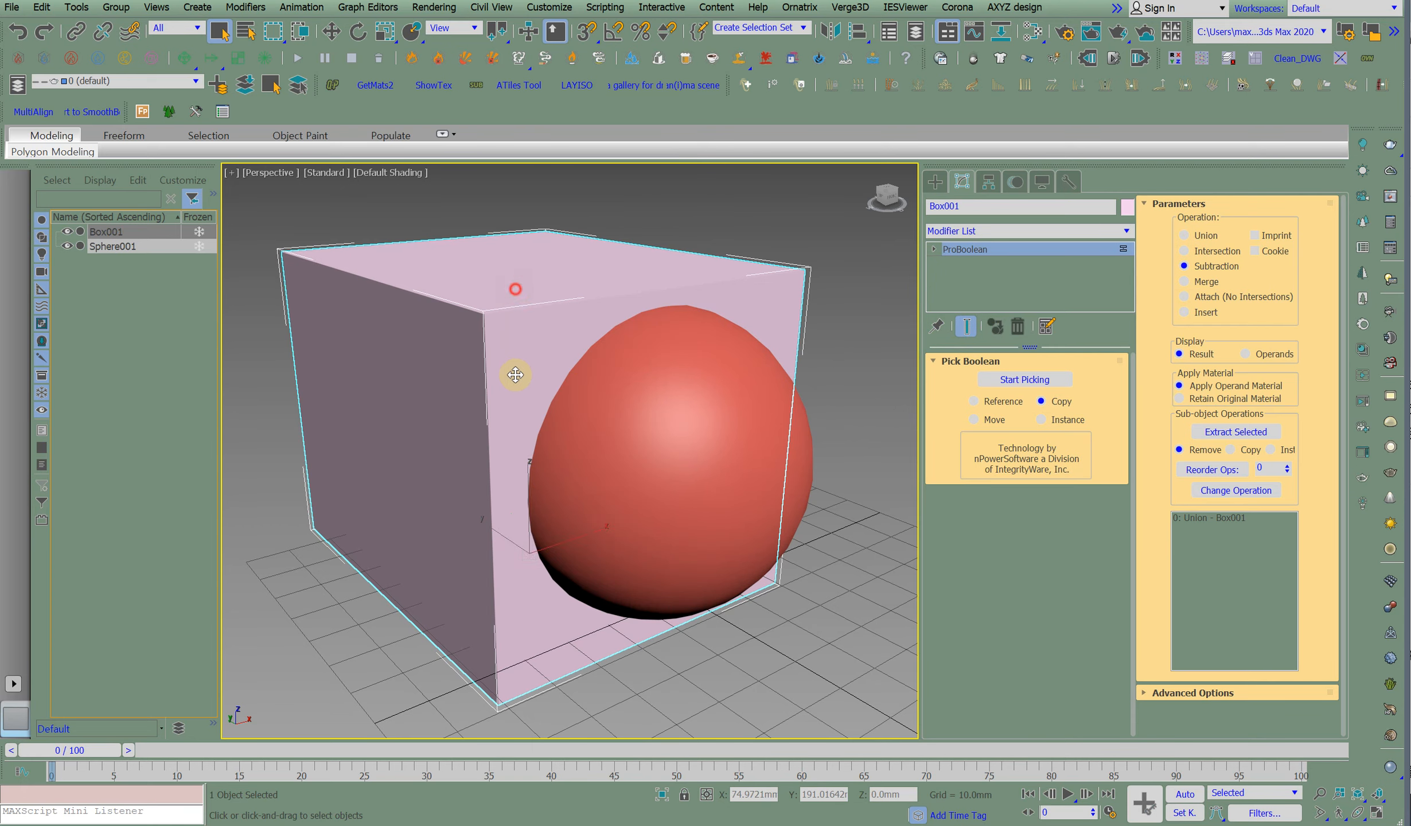
key("F3")
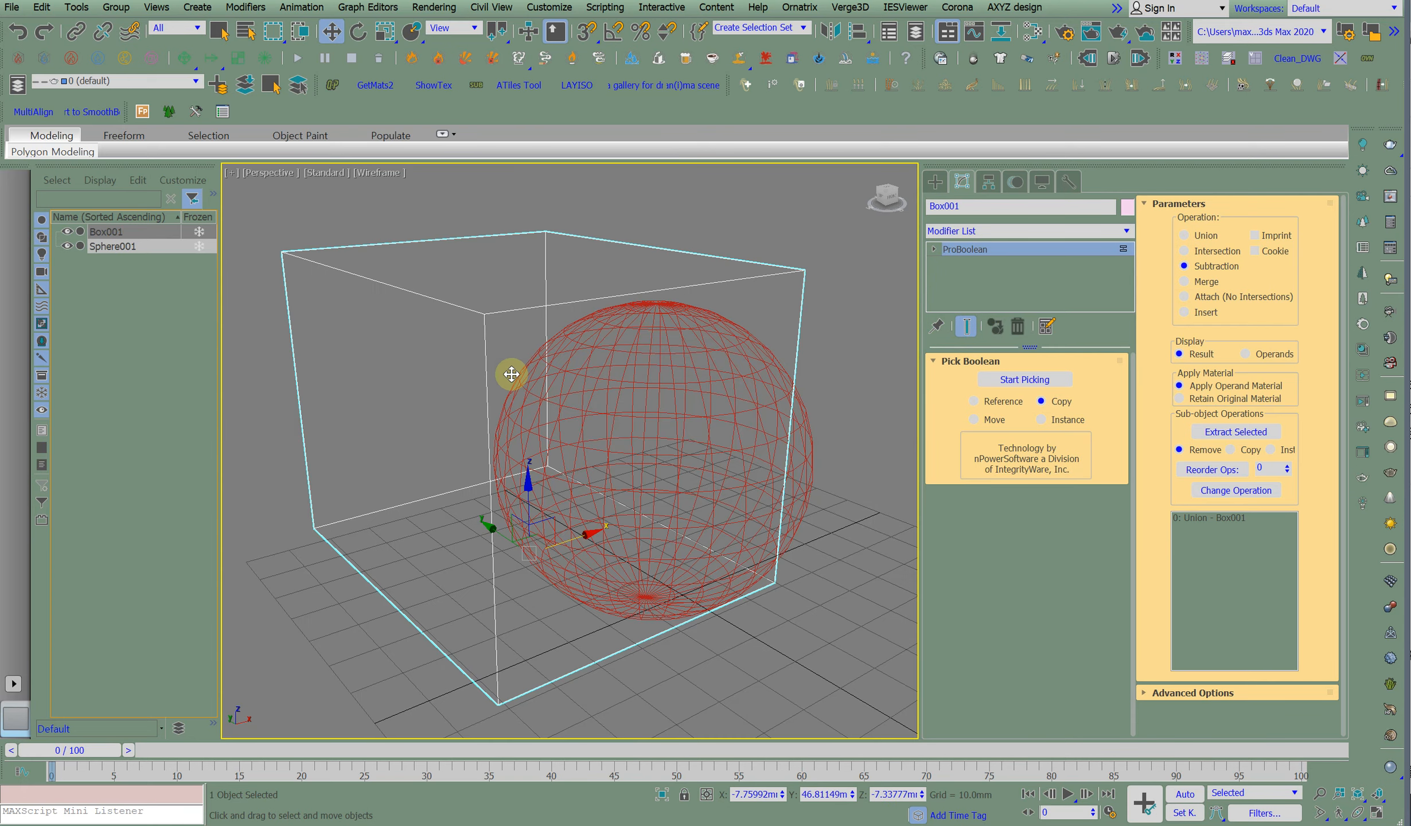
left_click(623, 367)
middle_click_drag(624, 407, 743, 431, "alt")
middle_click_drag(667, 479, 658, 431, "alt")
scroll(572, 369, "down", 4)
scroll(658, 431, "up", 5)
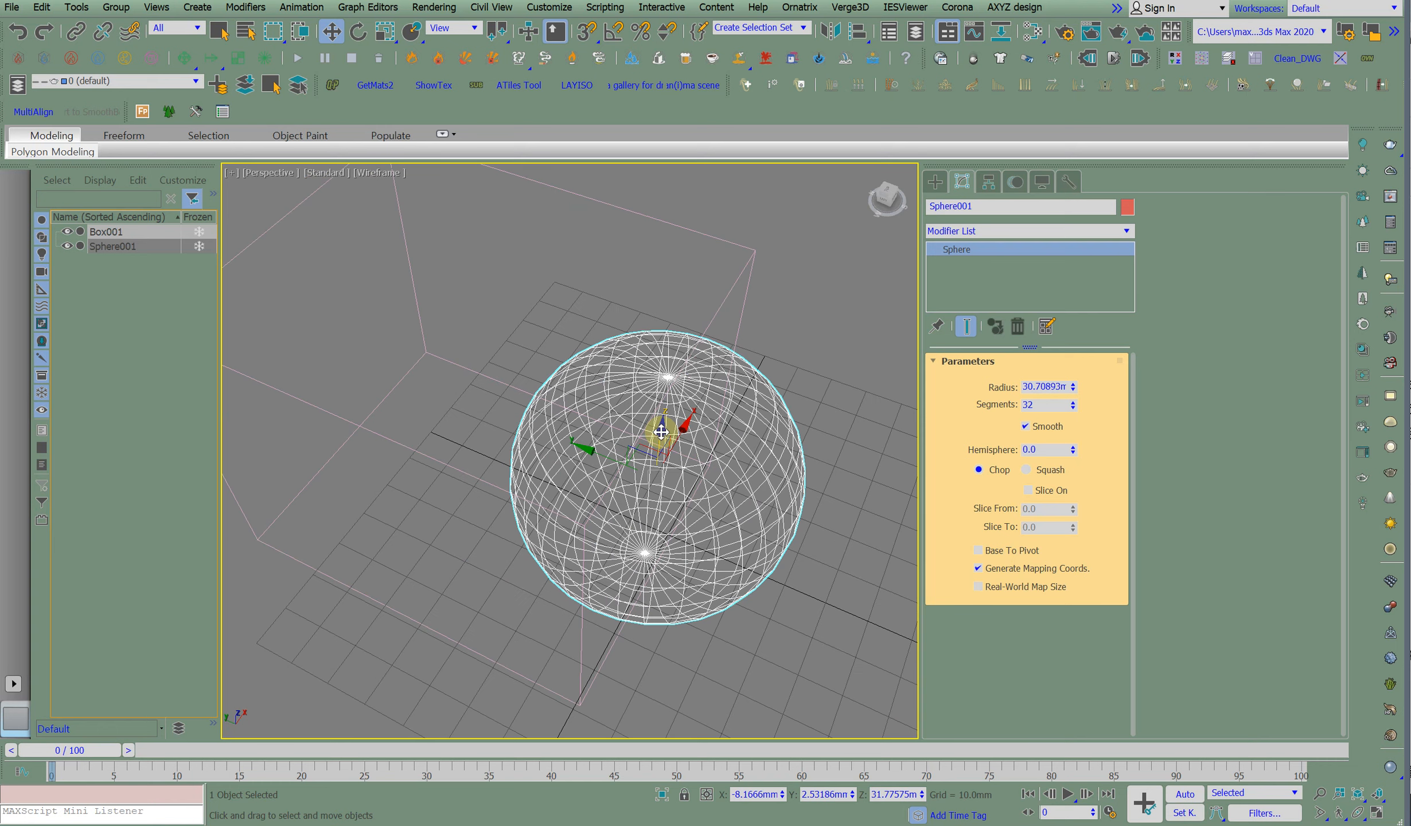
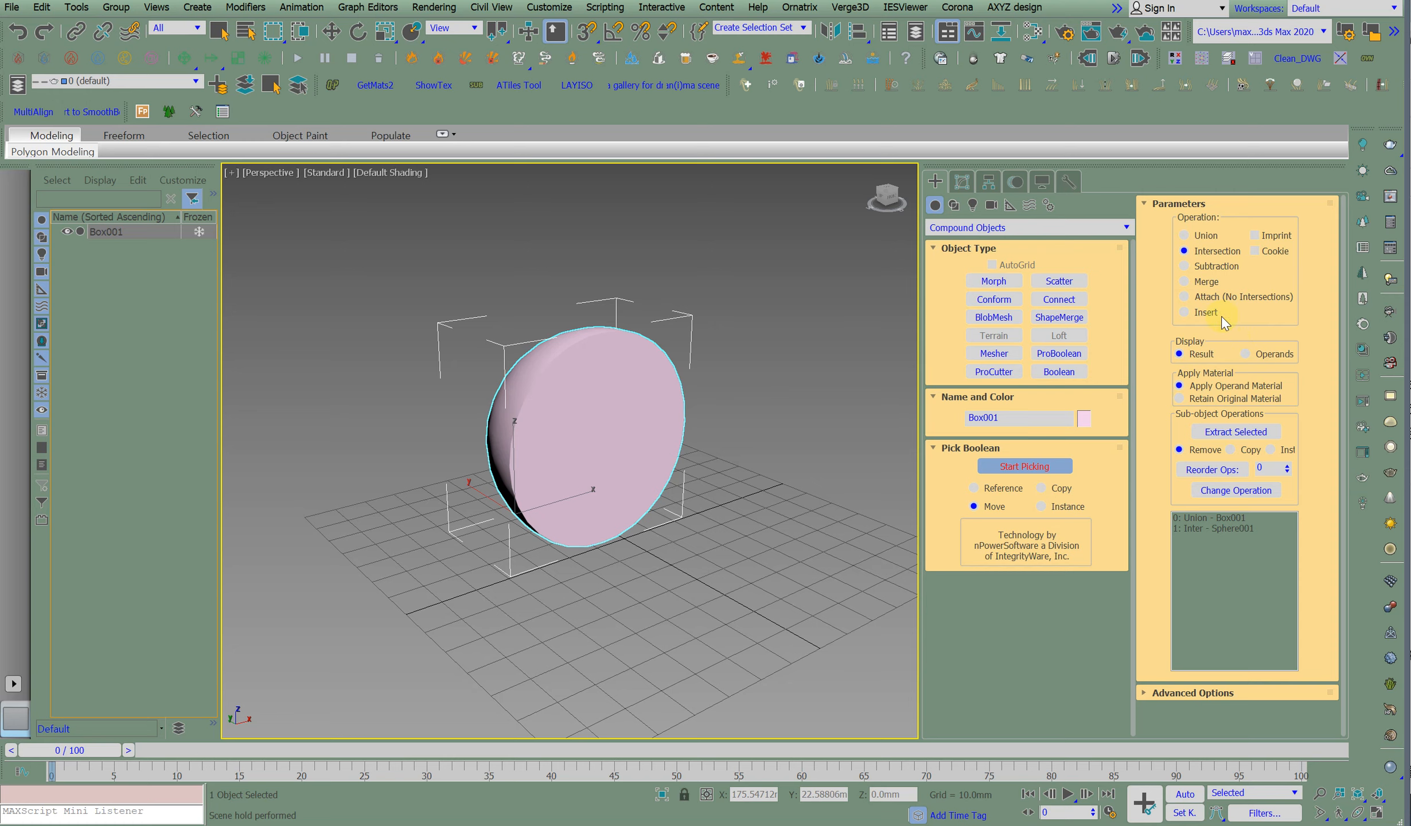
Delete the ProBoolean intersection object and set the object creation category to Standard Primitives.
key("w")
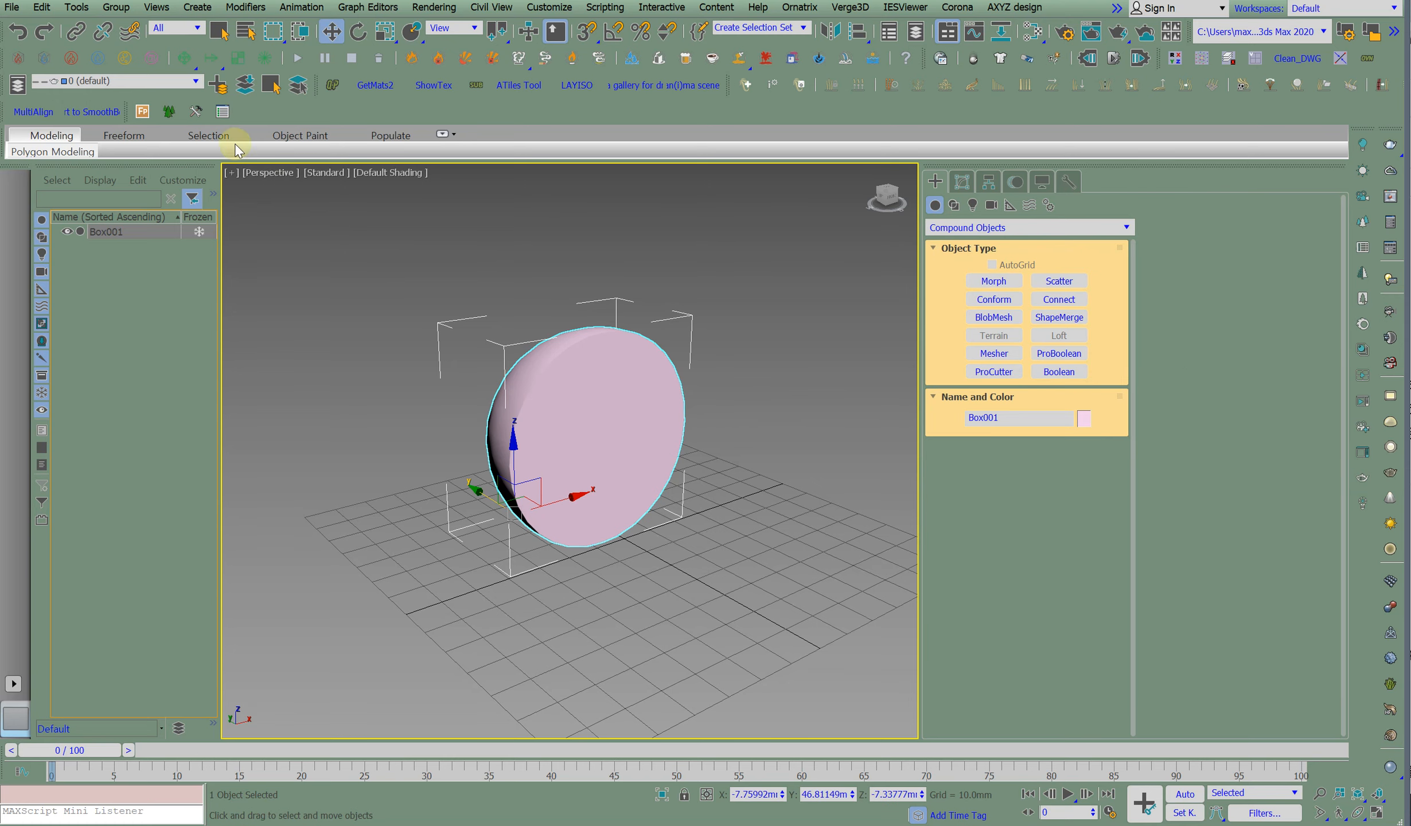
key("Delete")
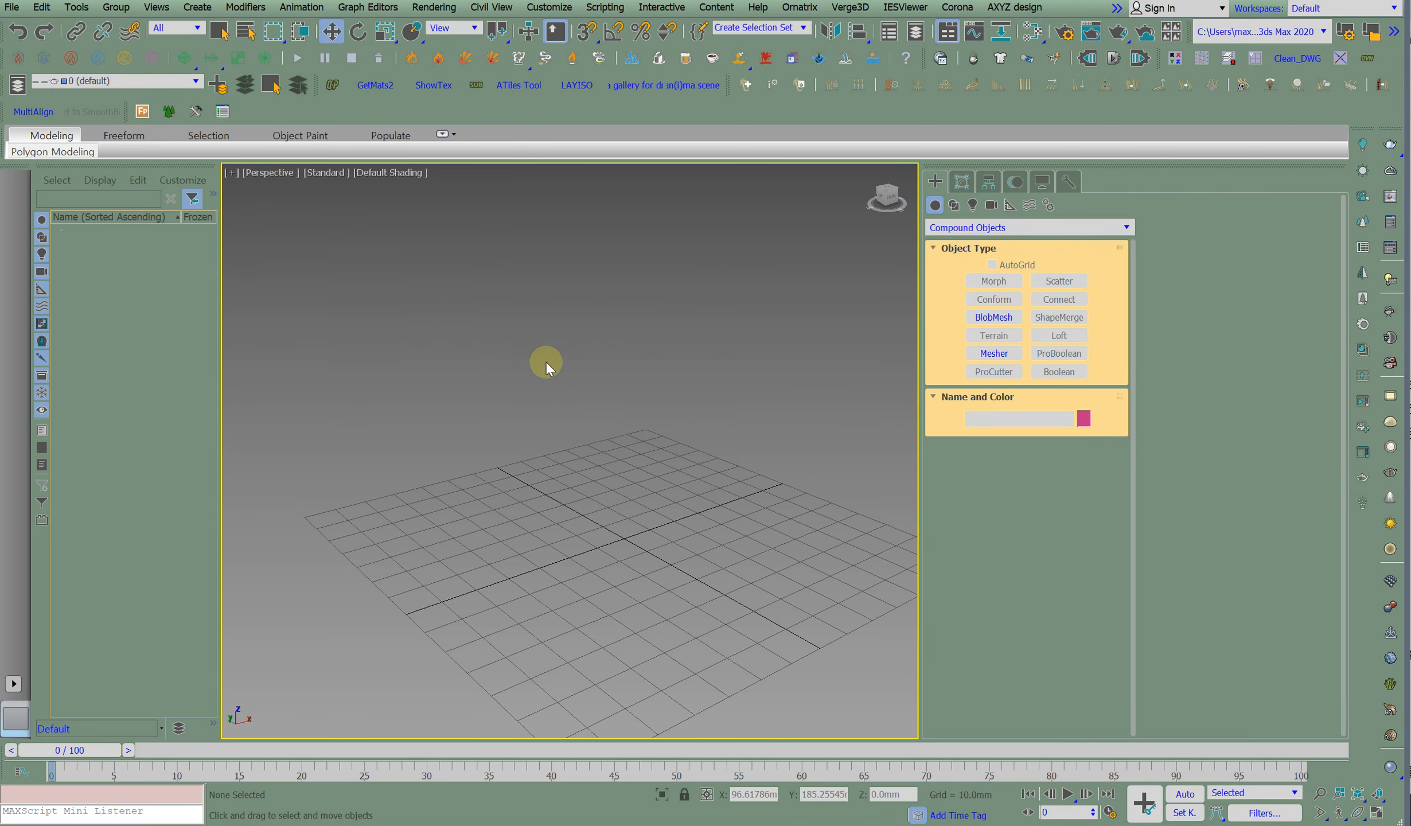
left_click(970, 227)
left_click(964, 251)
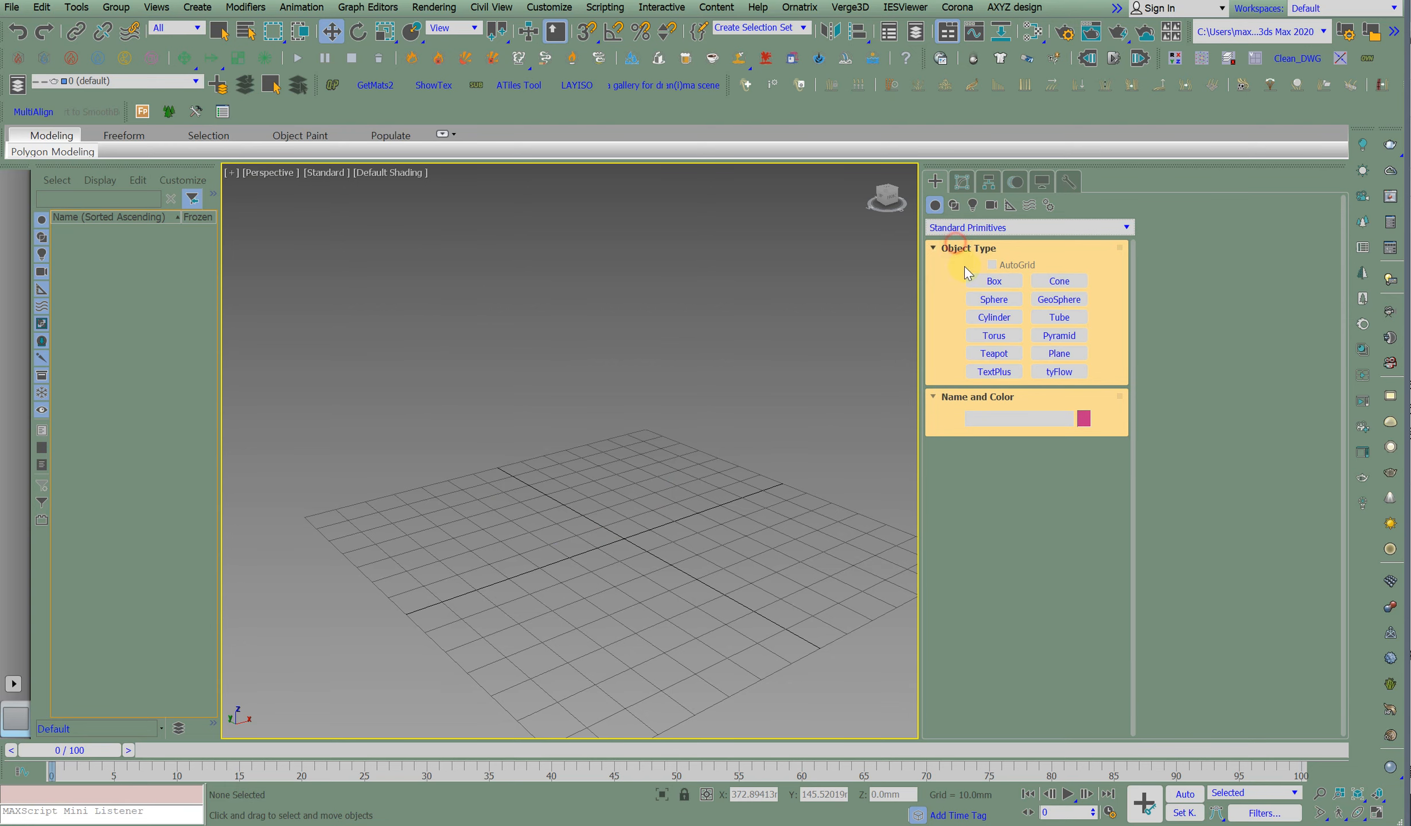
Create a box about 71 mm long, 73 mm wide and 46 mm high in the middle of the grid.
left_click(998, 282)
left_click_drag(608, 476, 572, 601)
left_click(555, 504)
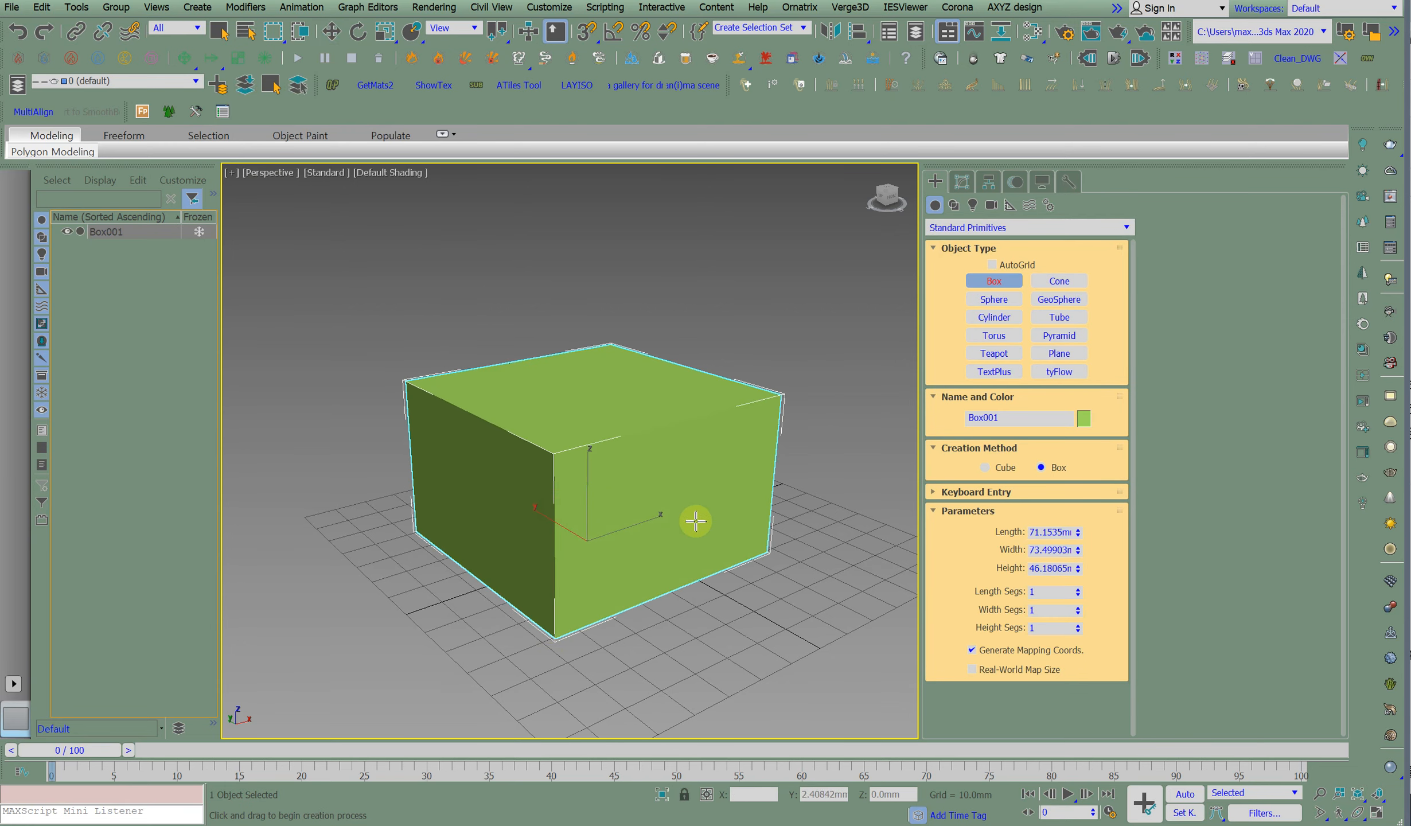
Enable AutoGrid and draw a smaller, upright box at the front side face of the large box.
left_click(991, 265)
left_click(994, 280)
left_click_drag(648, 573, 717, 550)
left_click(717, 516)
Hold the scene with the large box selected and display edged faces in the viewport.
scroll(699, 521, "up", 5)
key("w")
scroll(750, 403, "up", 2)
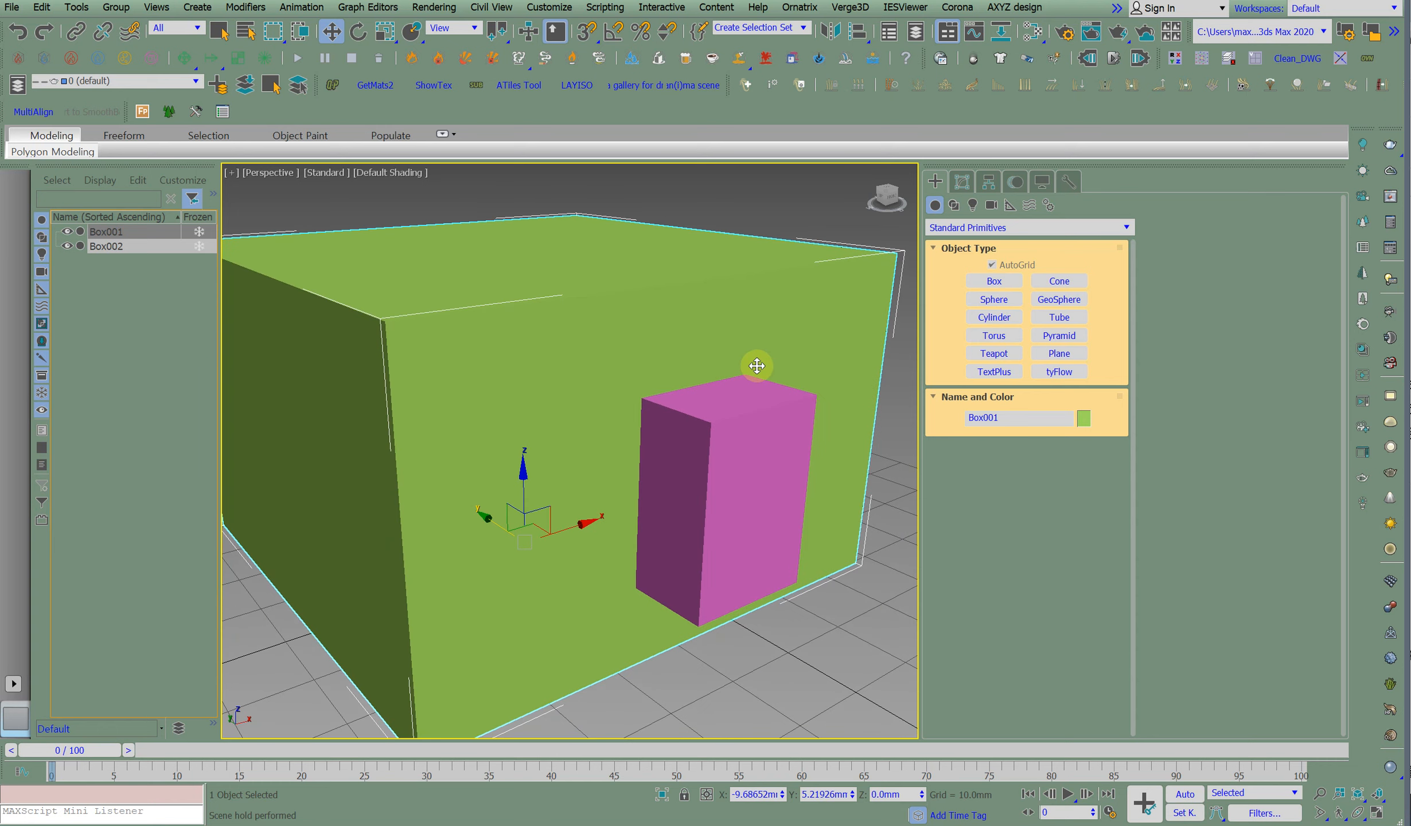
key("F4")
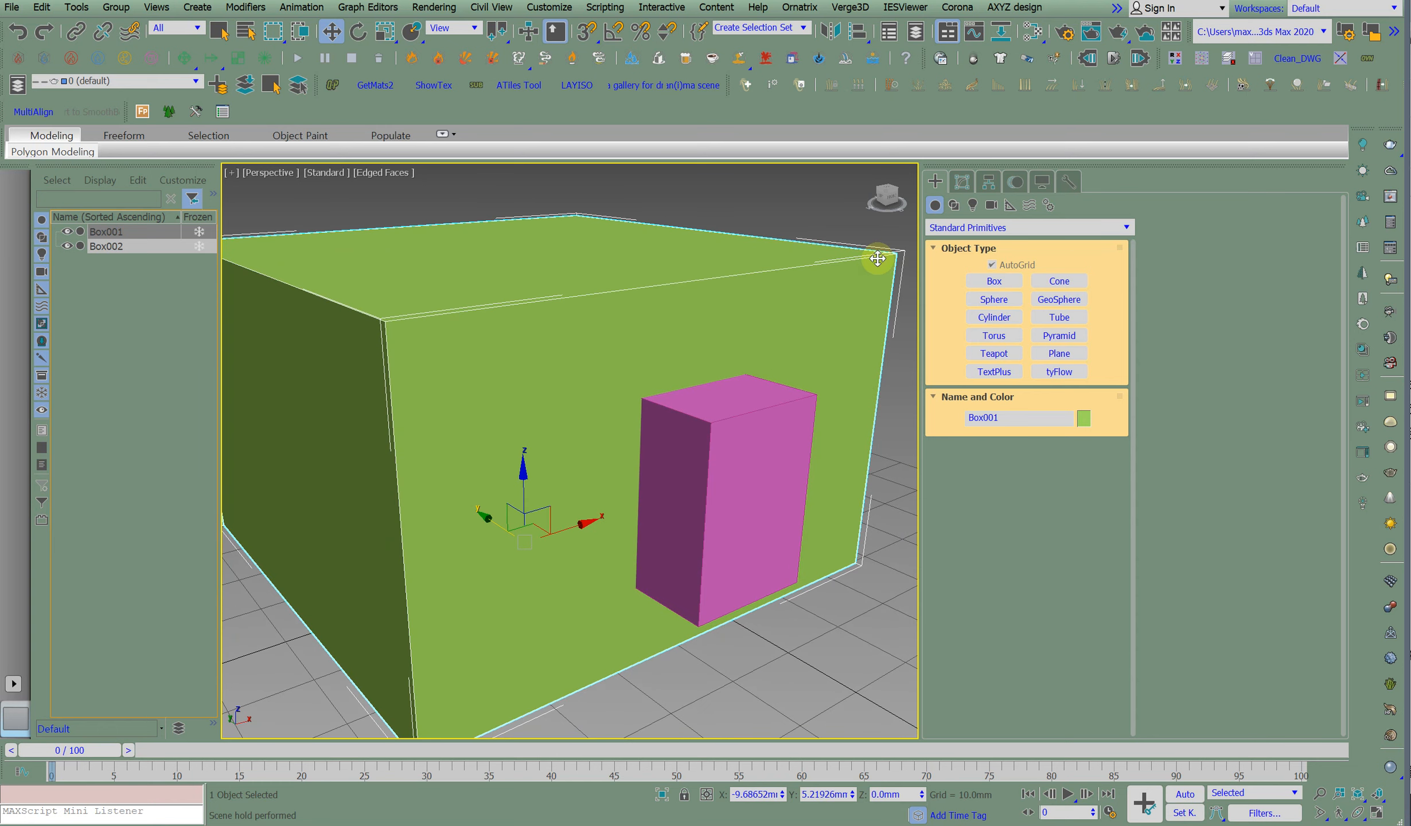
Combine the small box with the large one as a Compound Objects ProBoolean using the Merge operation.
left_click(952, 227)
left_click(977, 276)
left_click(1068, 355)
left_click(1184, 281)
left_click(1024, 466)
left_click(779, 461)
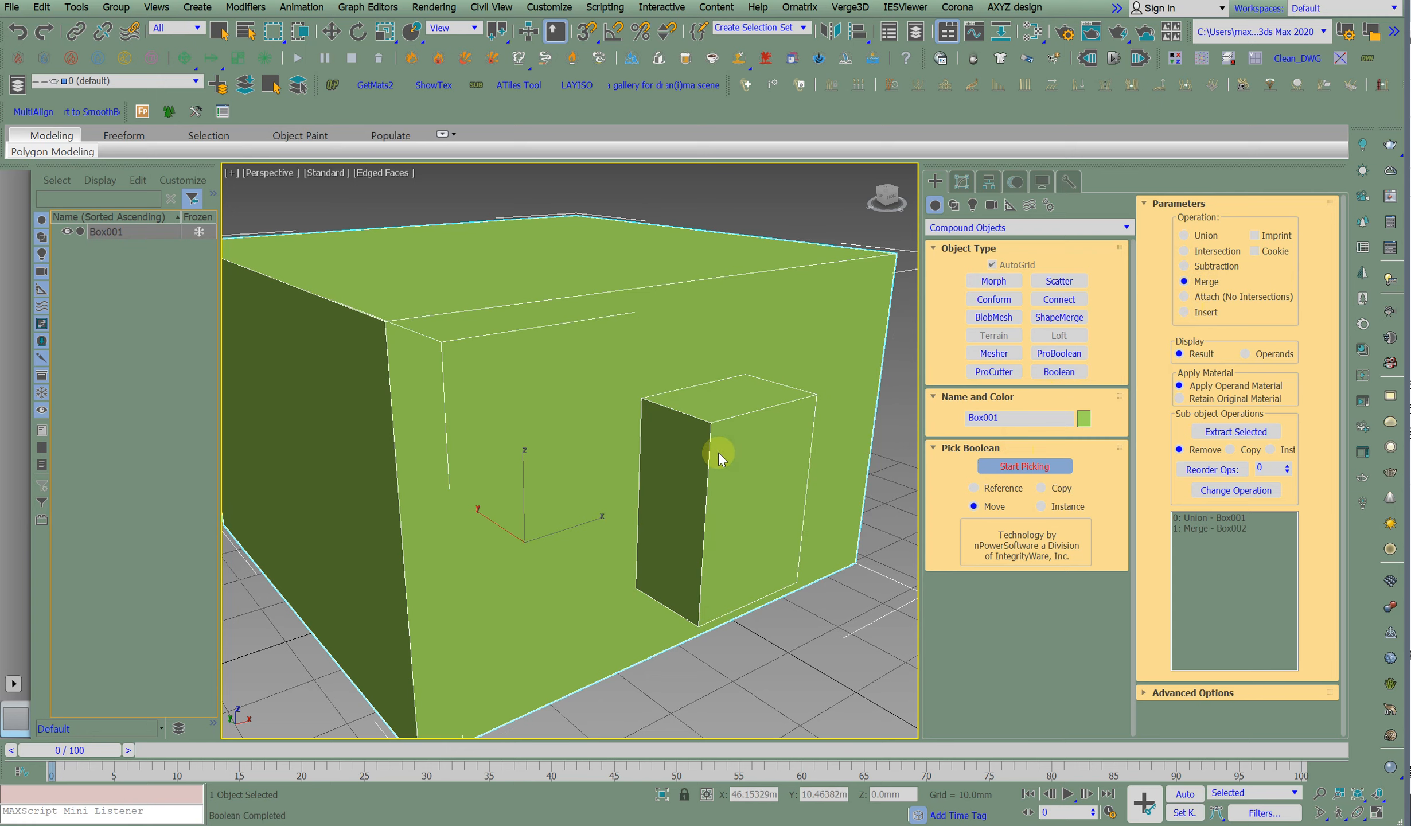
Switch the viewport to wireframe and examine the merged edges where the two boxes overlap.
key("F3")
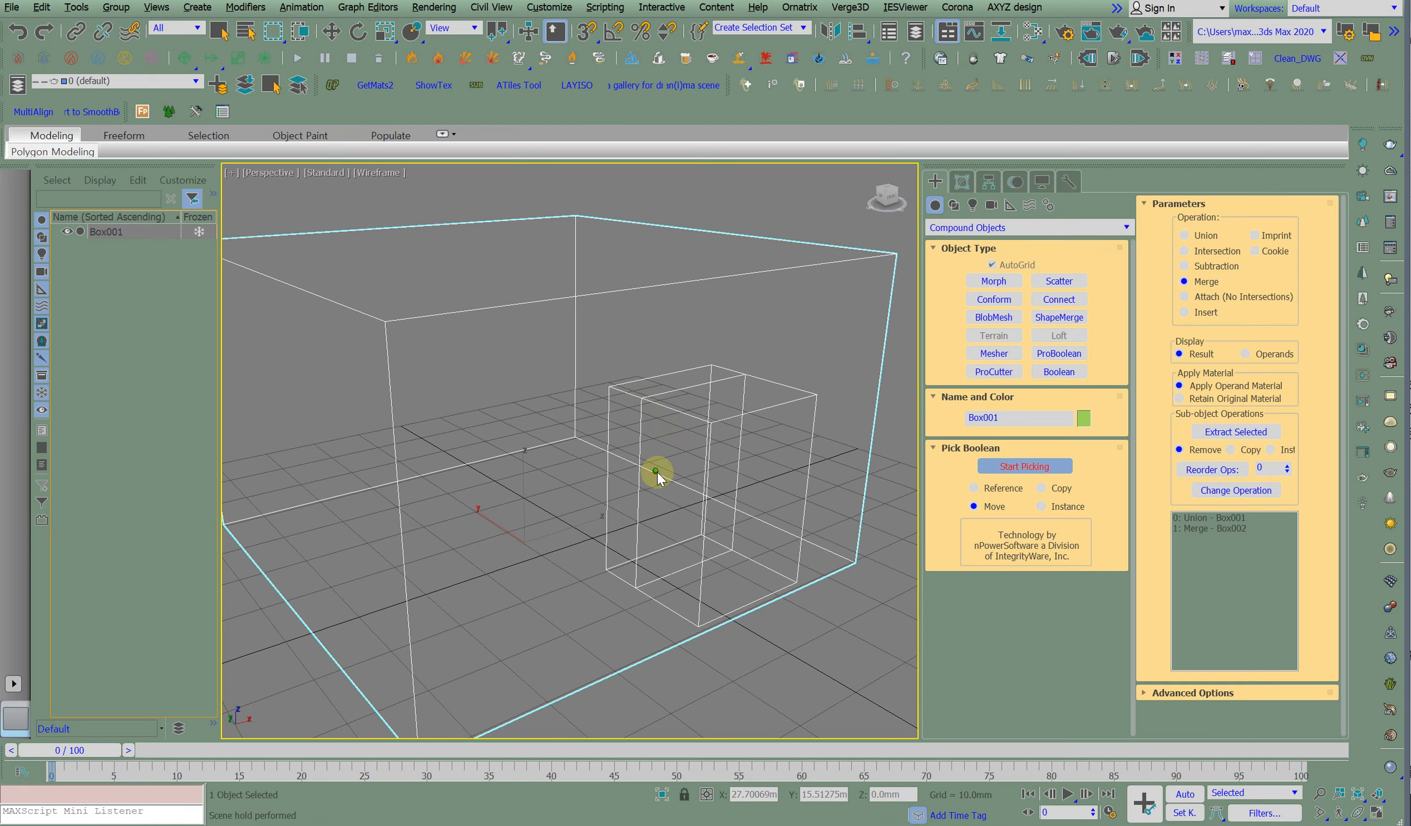
scroll(684, 506, "up", 4)
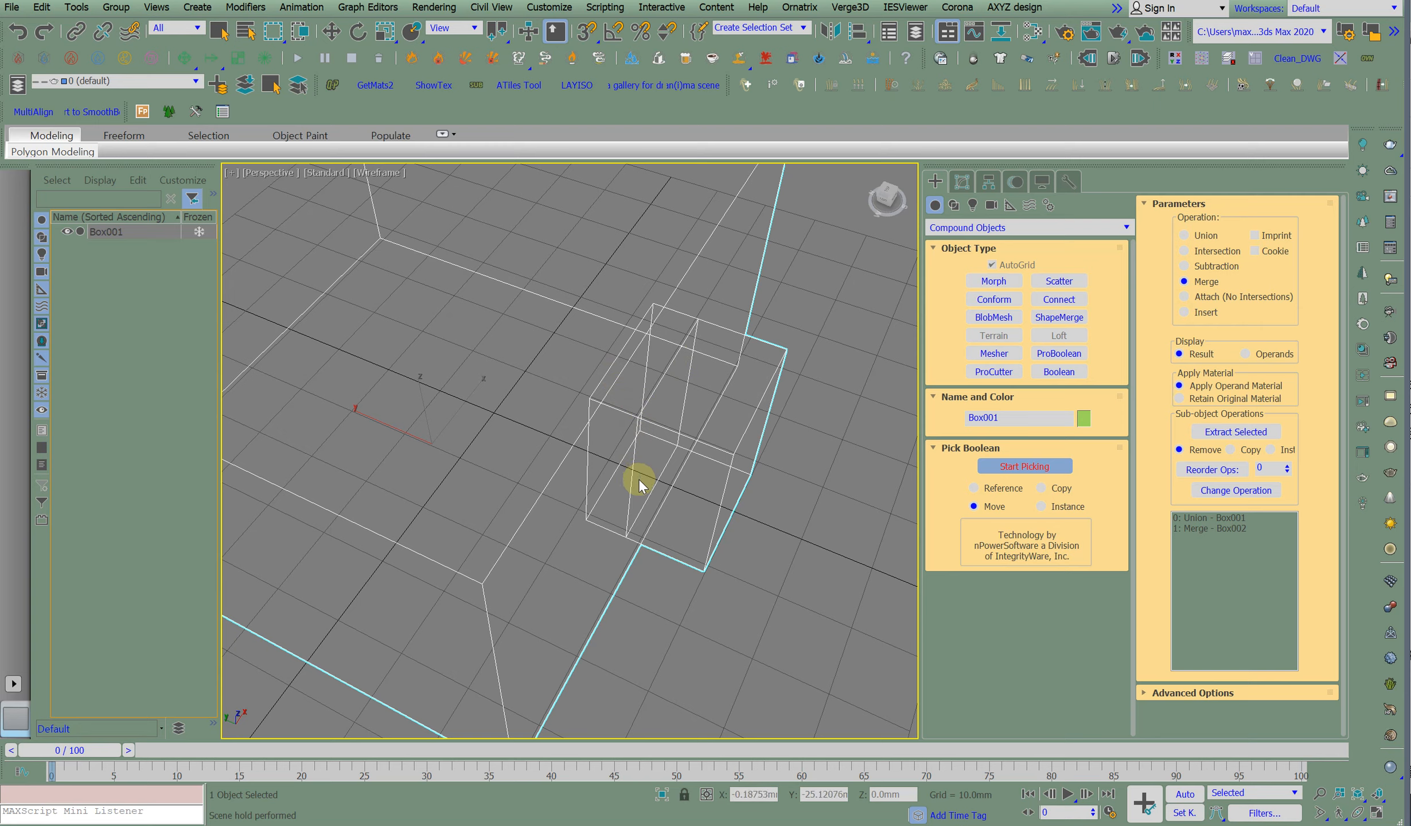
key("w")
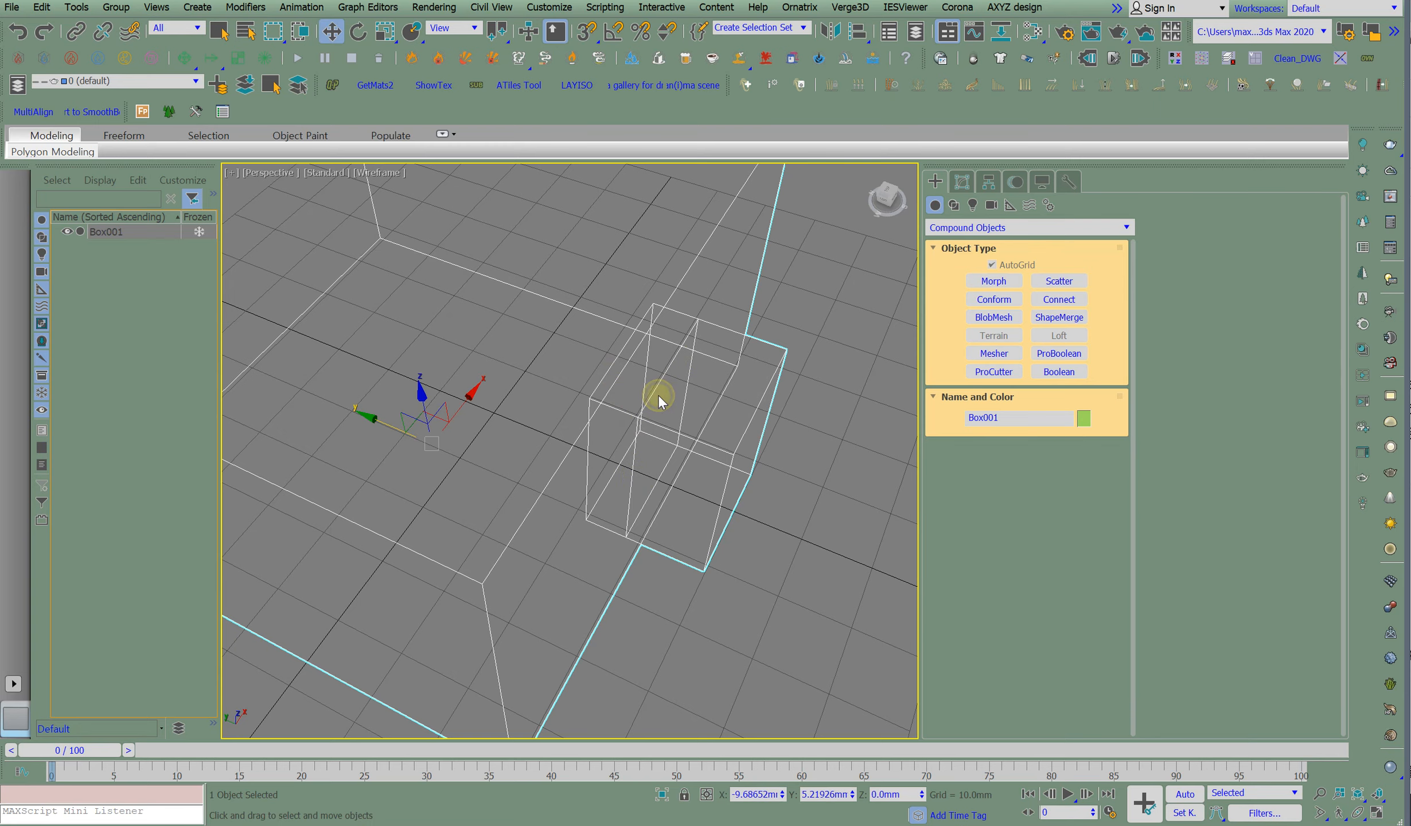
left_click_drag(409, 427, 469, 450)
right_click(468, 450)
Convert the merged ProBoolean object to an Editable Poly.
left_click(965, 187)
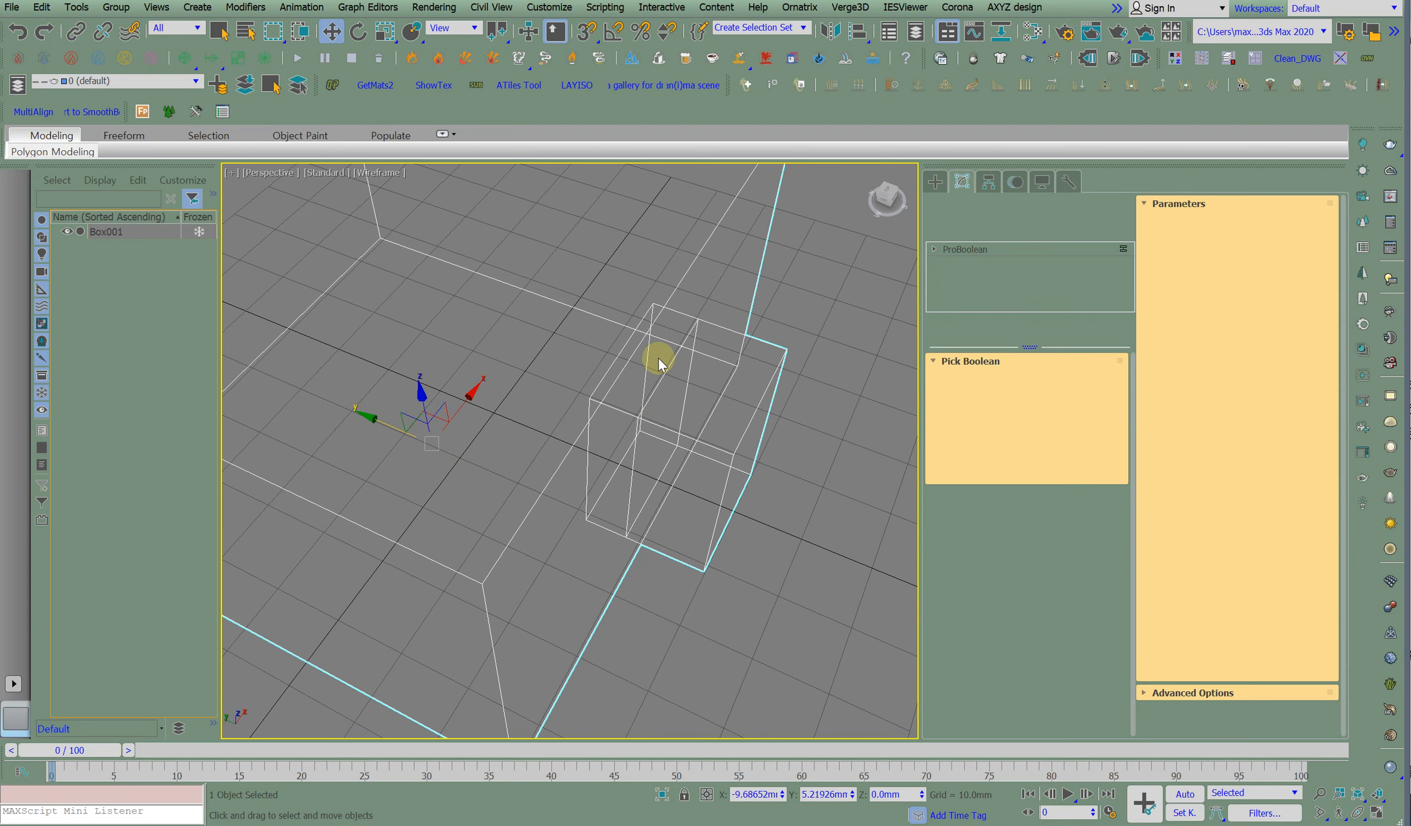
right_click(656, 273)
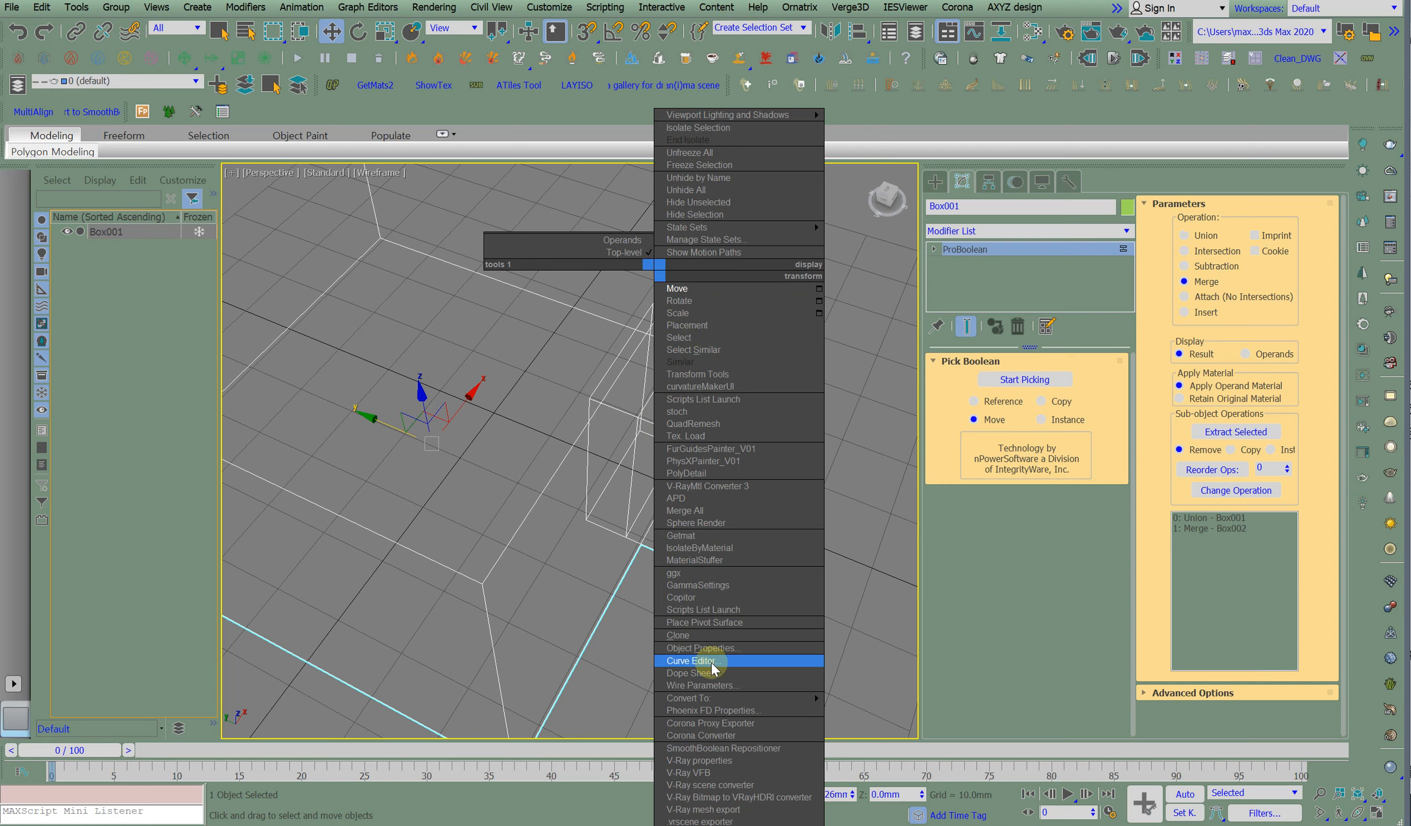
mouse_move(705, 697)
left_click(626, 711)
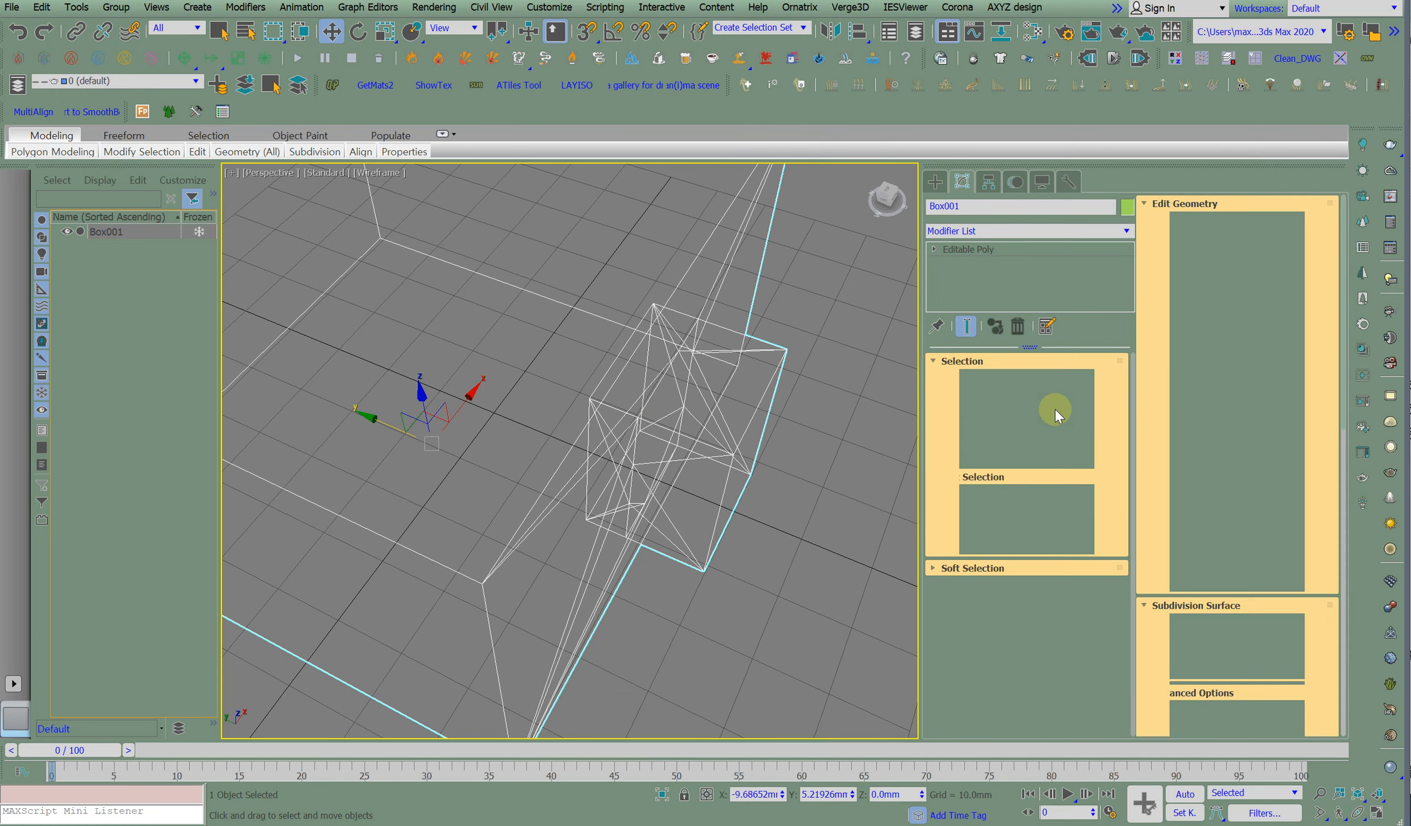
Select the small box's element at Element level, return to shaded display and try to move it.
left_click(1064, 380)
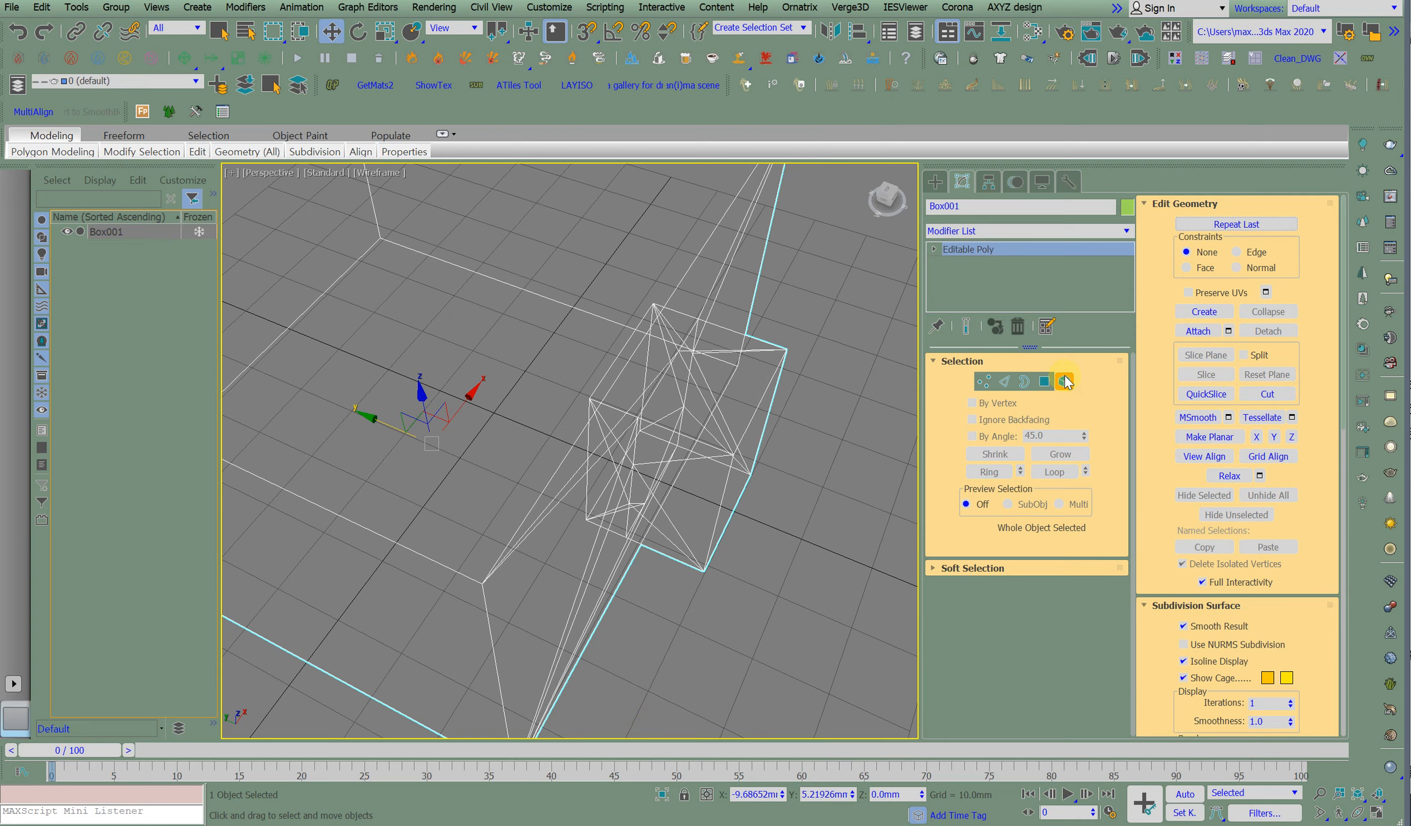
left_click(598, 401)
key("F3")
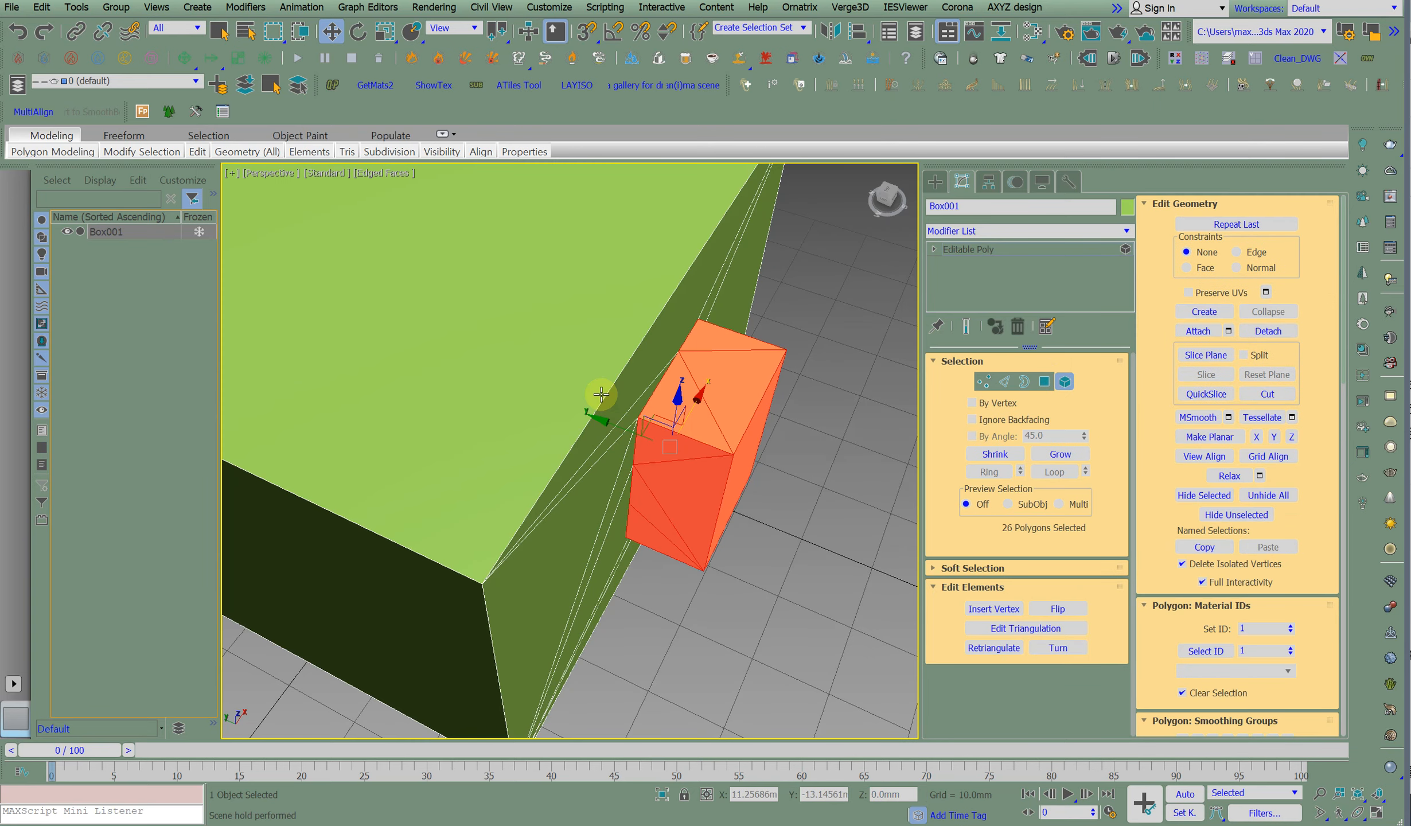
left_click_drag(696, 447, 631, 423)
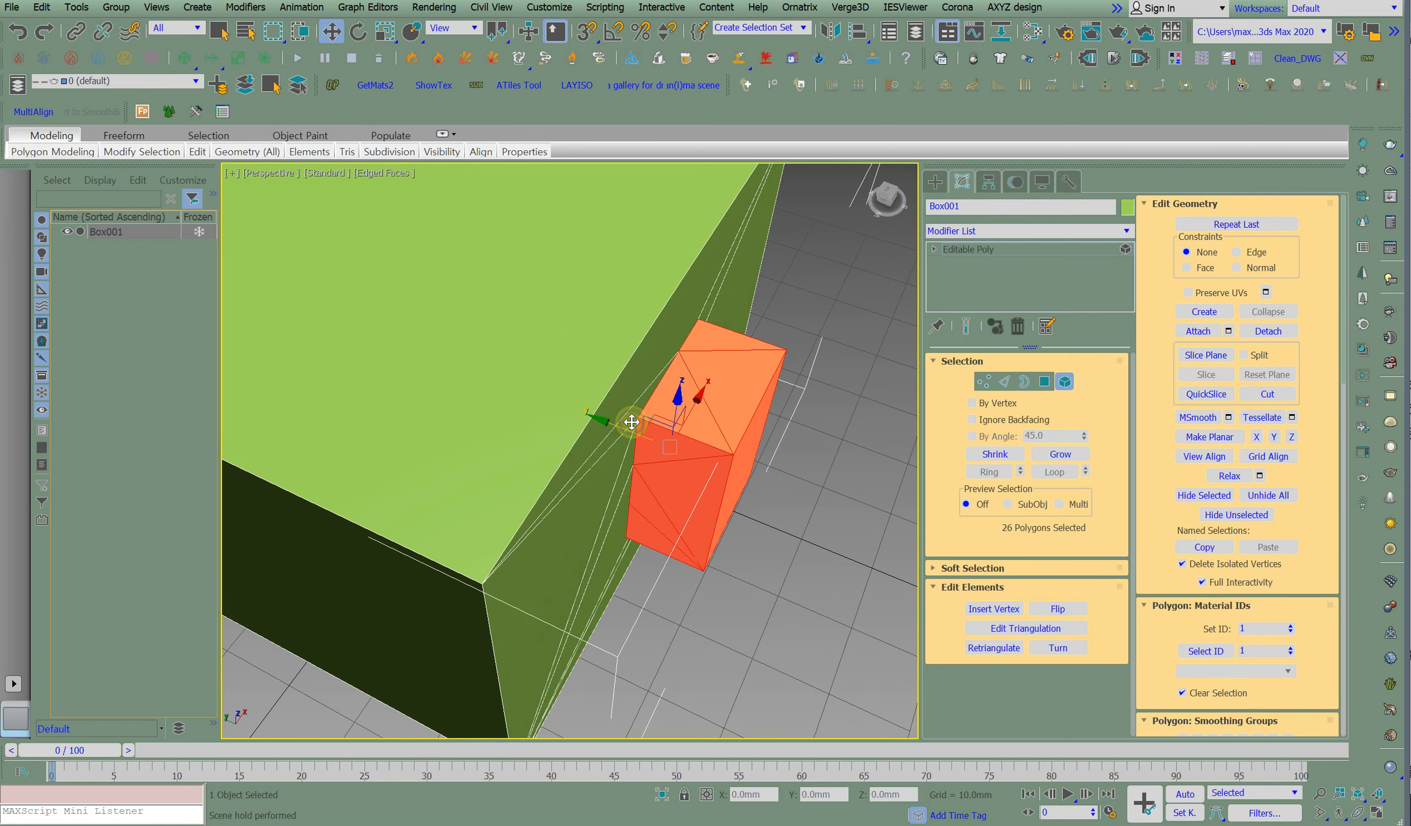
left_click(666, 463)
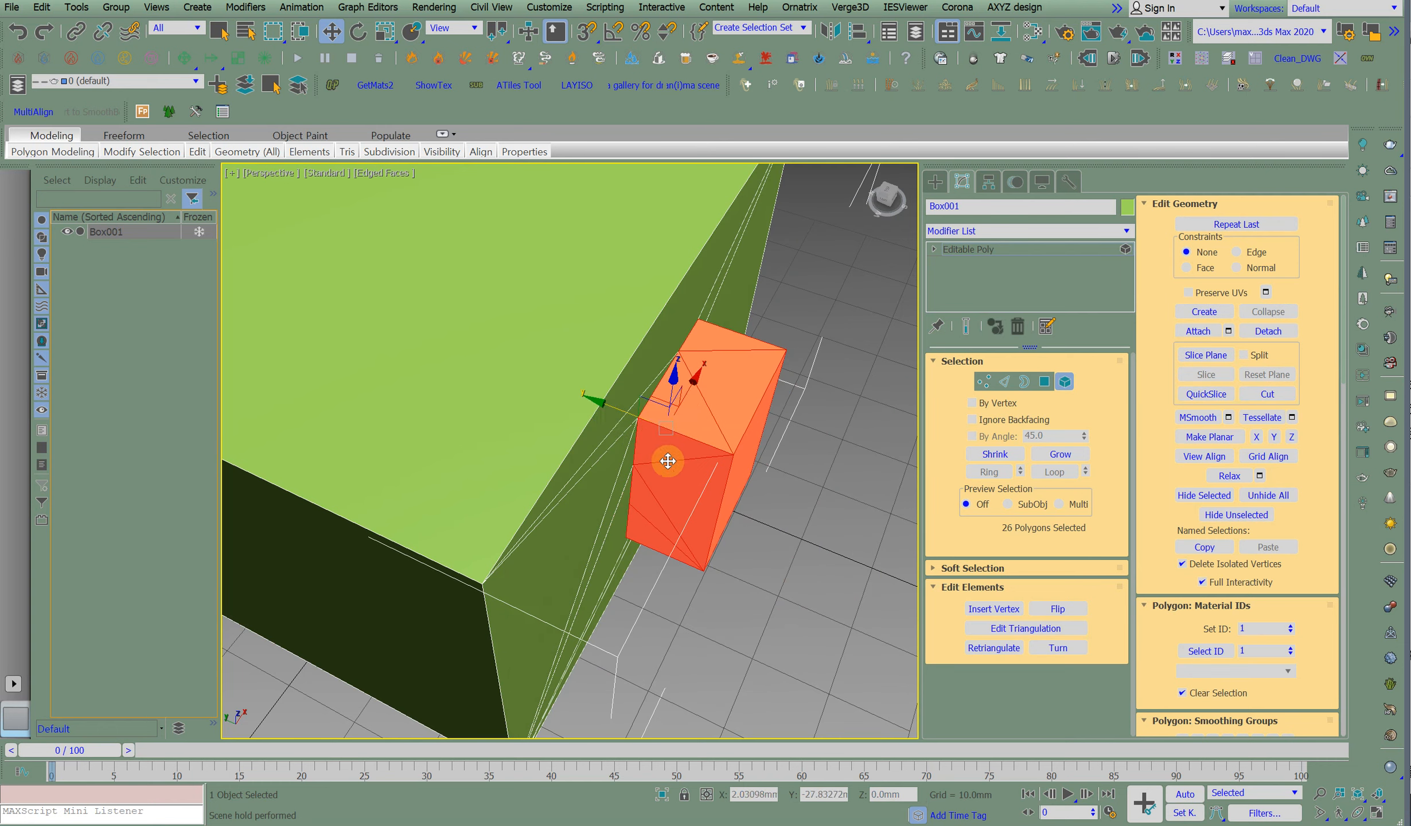
left_click_drag(627, 416, 598, 389)
View the protruding element from the front and try to move it along the X axis.
scroll(599, 390, "down", 8)
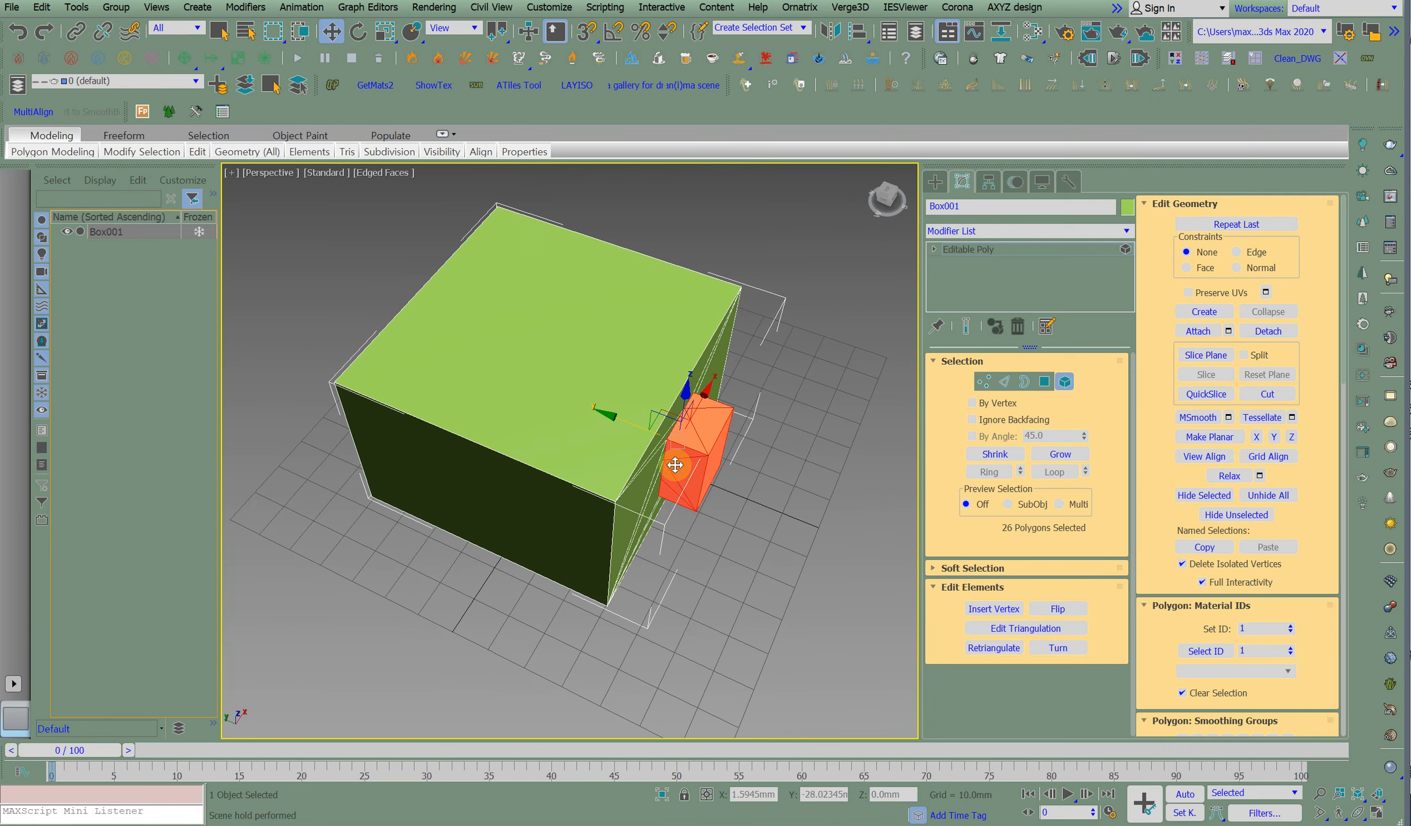
left_click(1358, 813)
left_click_drag(697, 525, 643, 473)
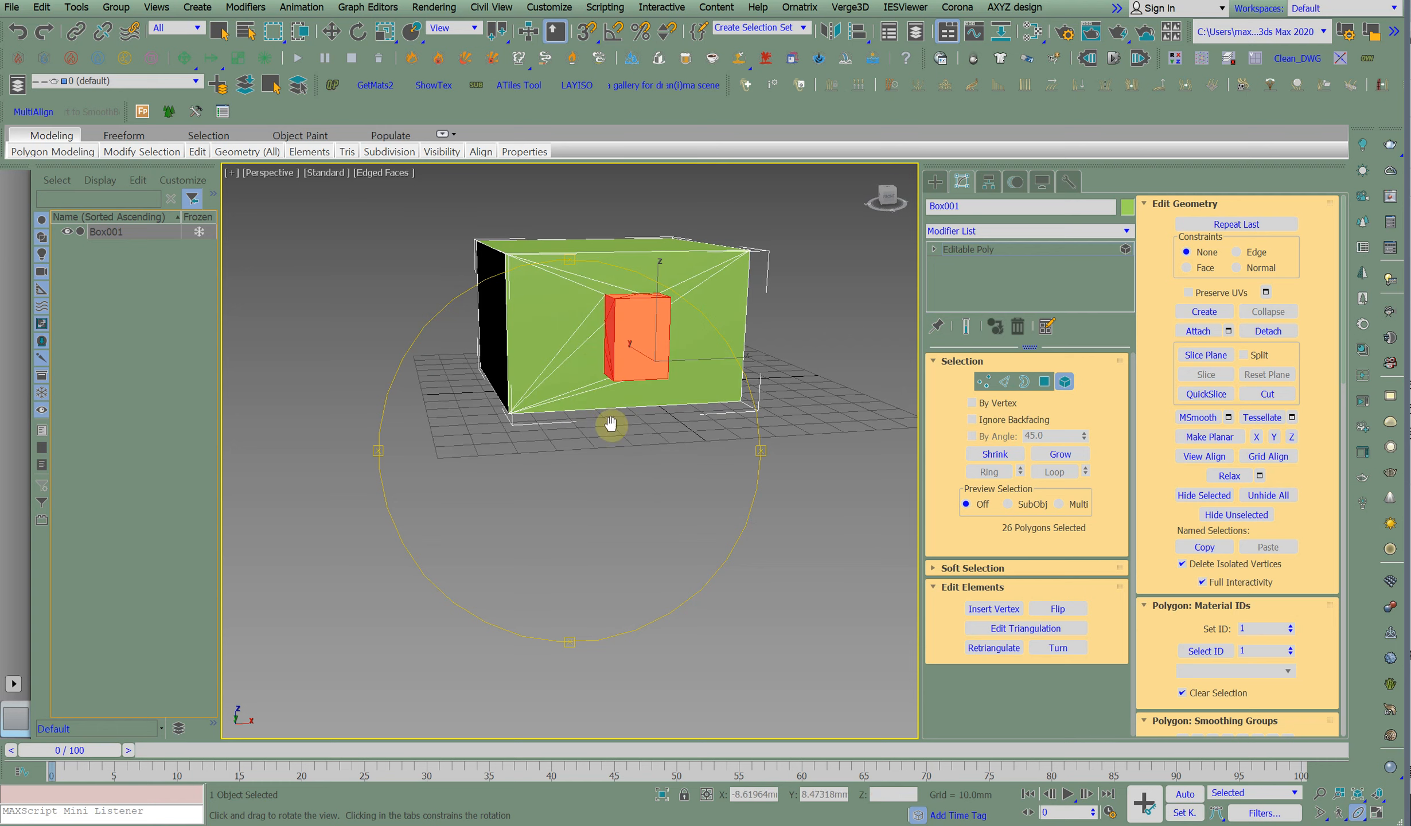
left_click_drag(611, 425, 638, 489)
scroll(639, 485, "up", 3)
right_click(640, 477)
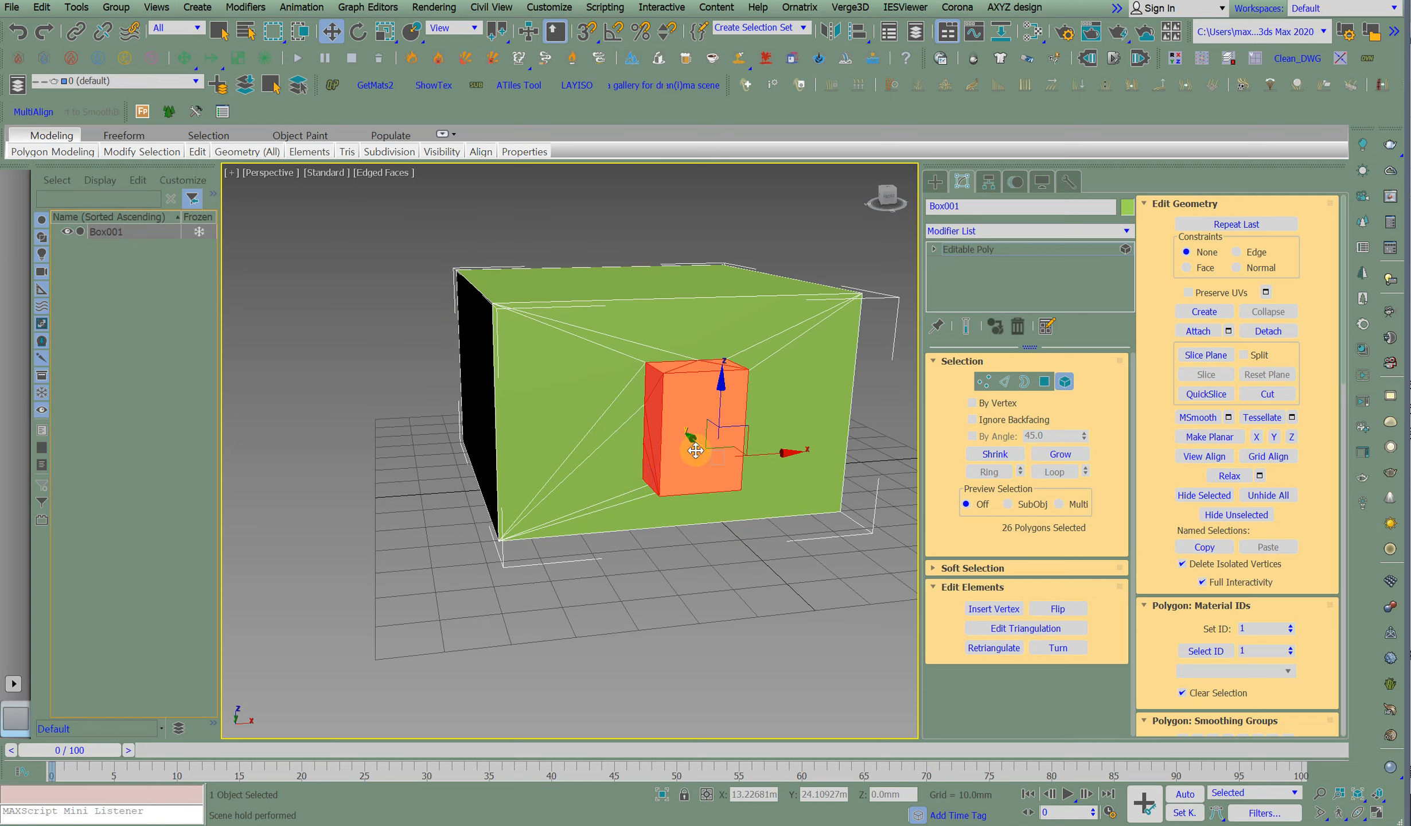
left_click_drag(768, 457, 835, 474)
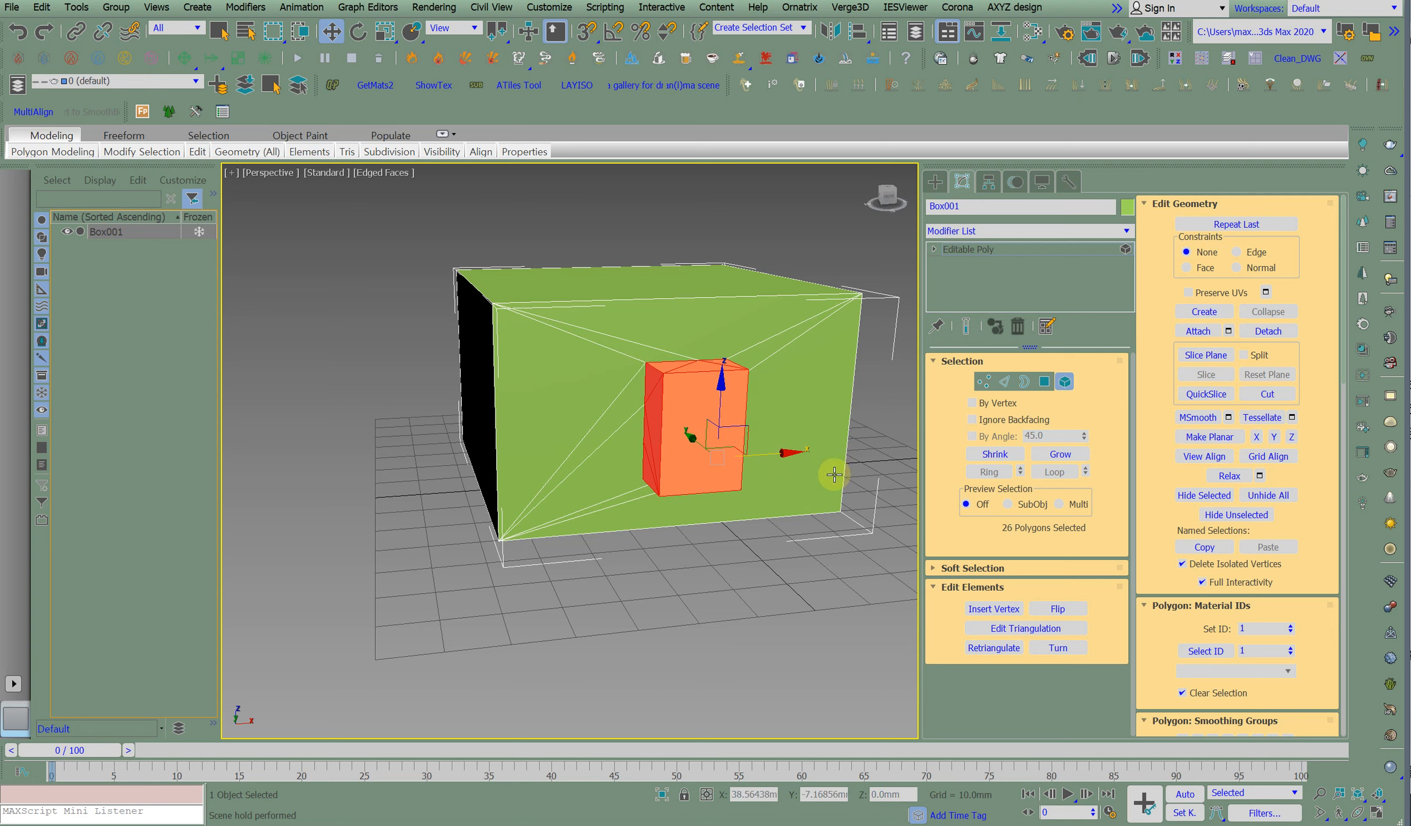
Fetch the held scene to discard the Merge result and restore the two separate boxes.
left_click(42, 7)
left_click(80, 92)
left_click(662, 431)
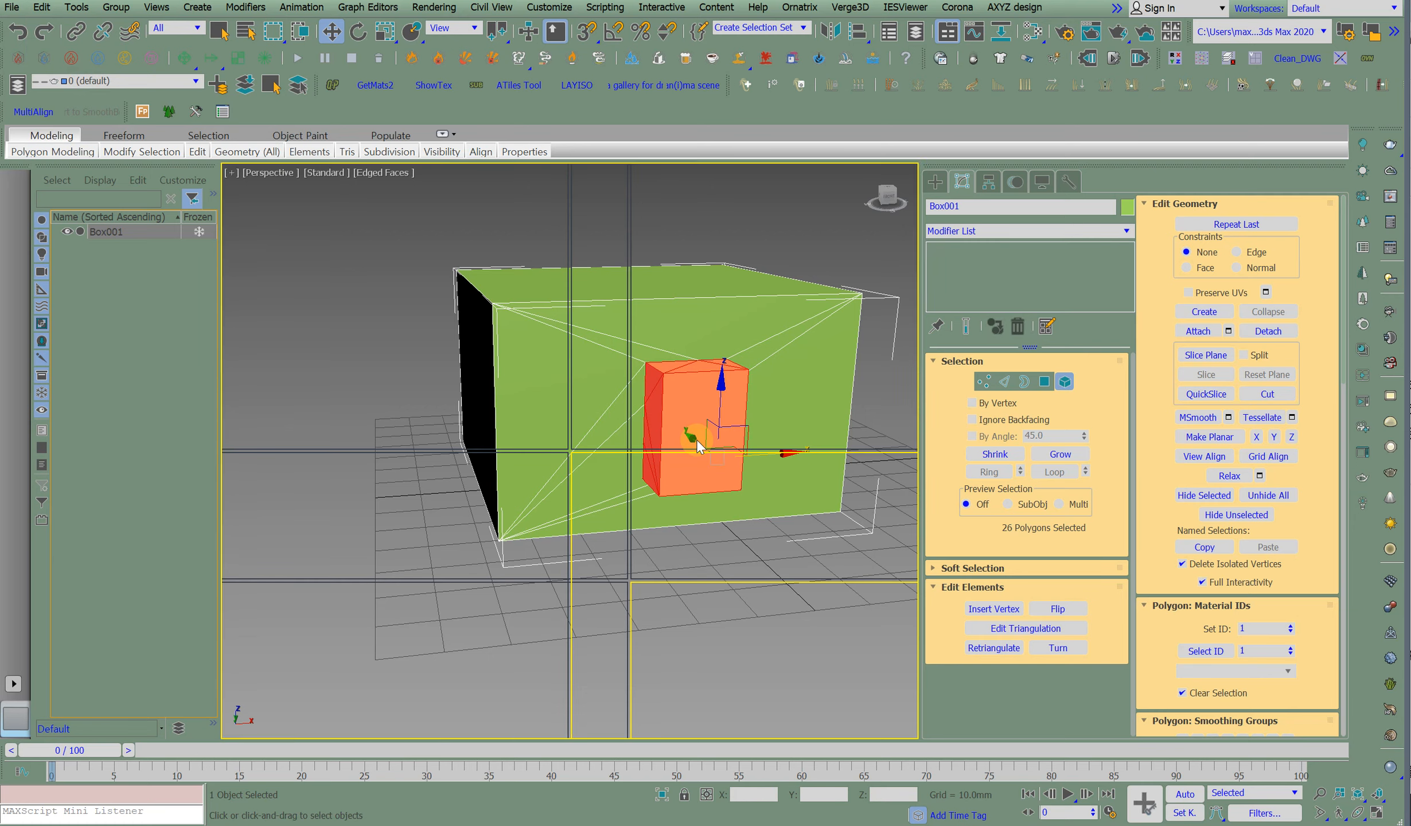
left_click(702, 452)
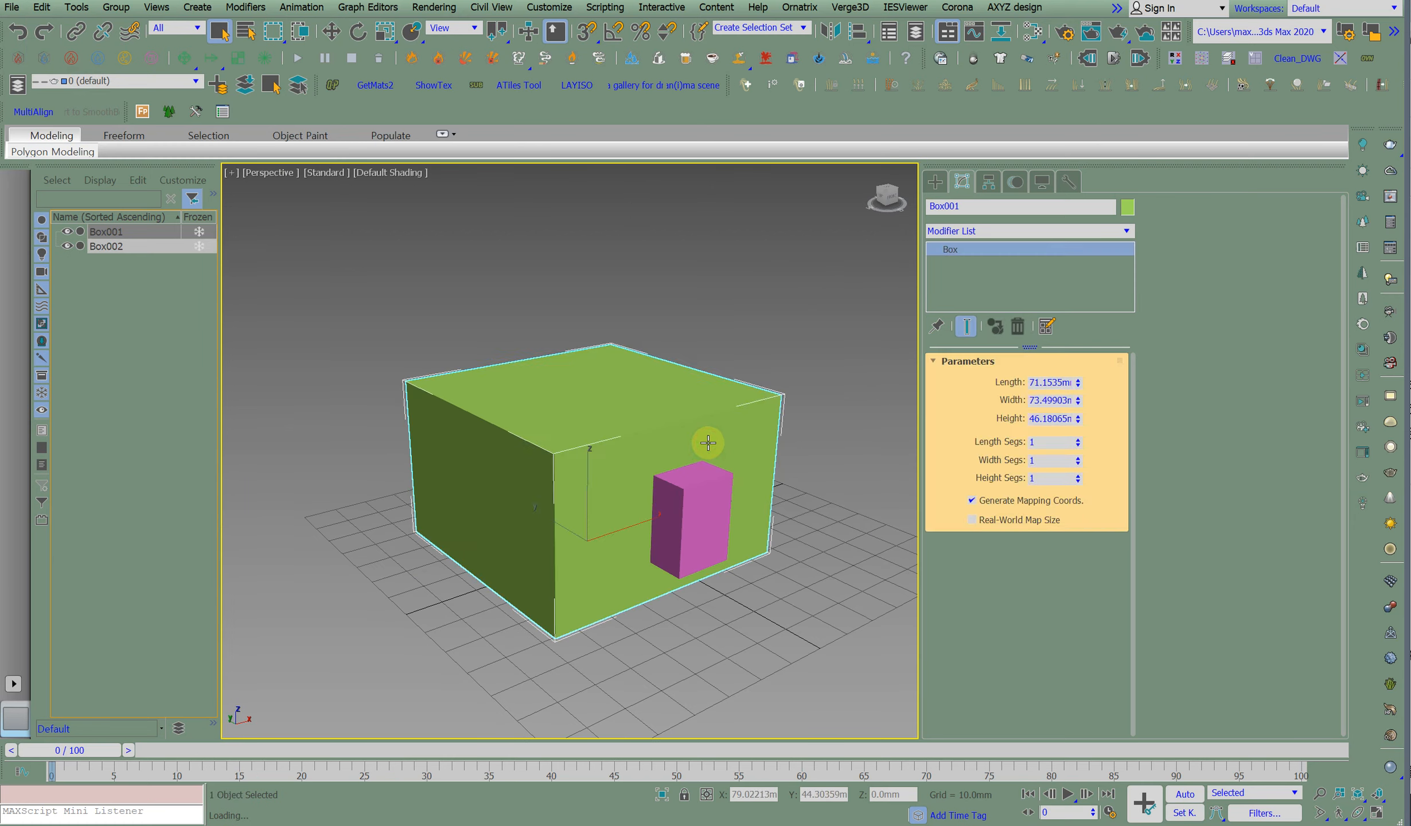
Combine the small box with the large one as a ProBoolean using Attach (No Intersections), and end picking.
left_click(945, 180)
left_click(1070, 300)
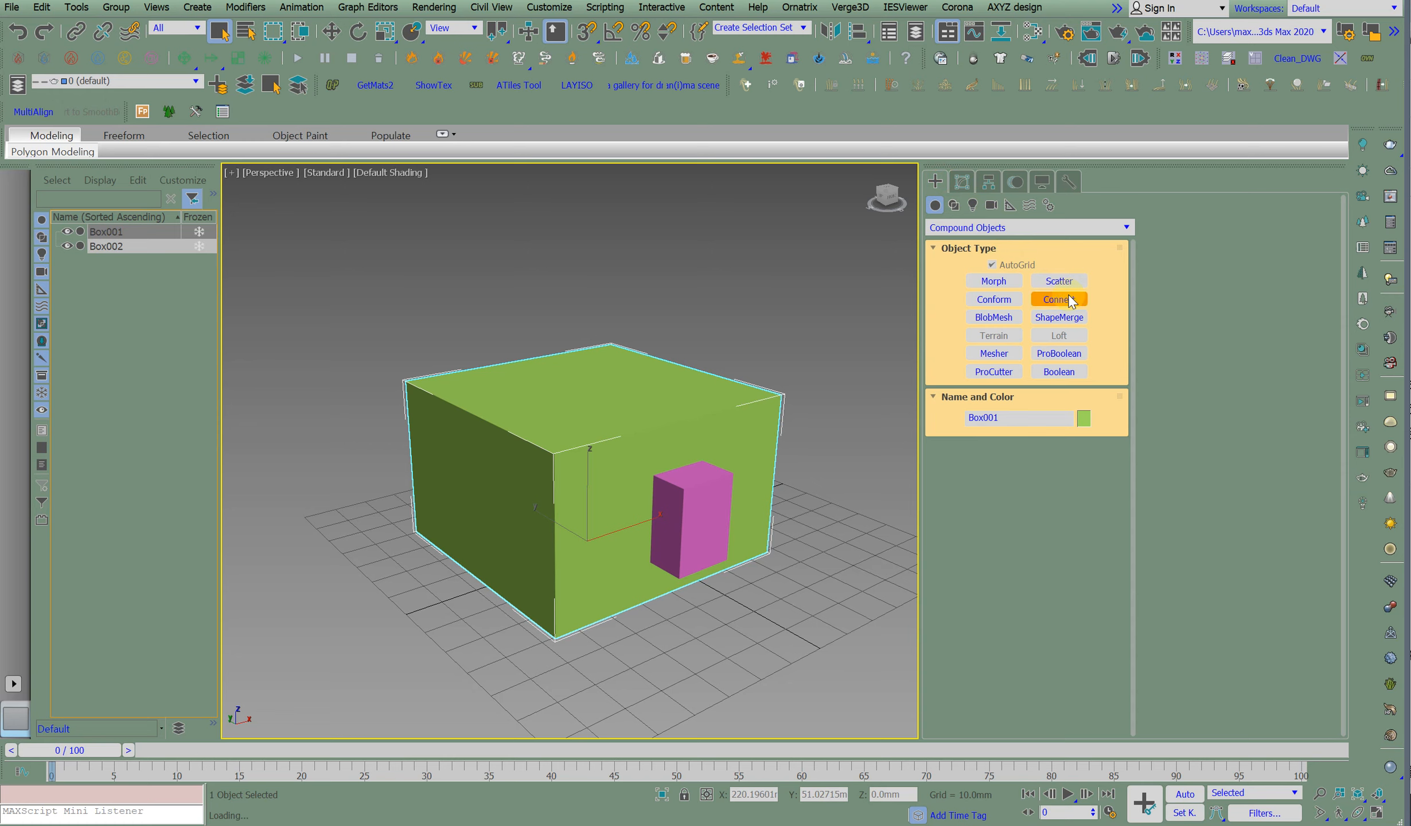
left_click(1057, 354)
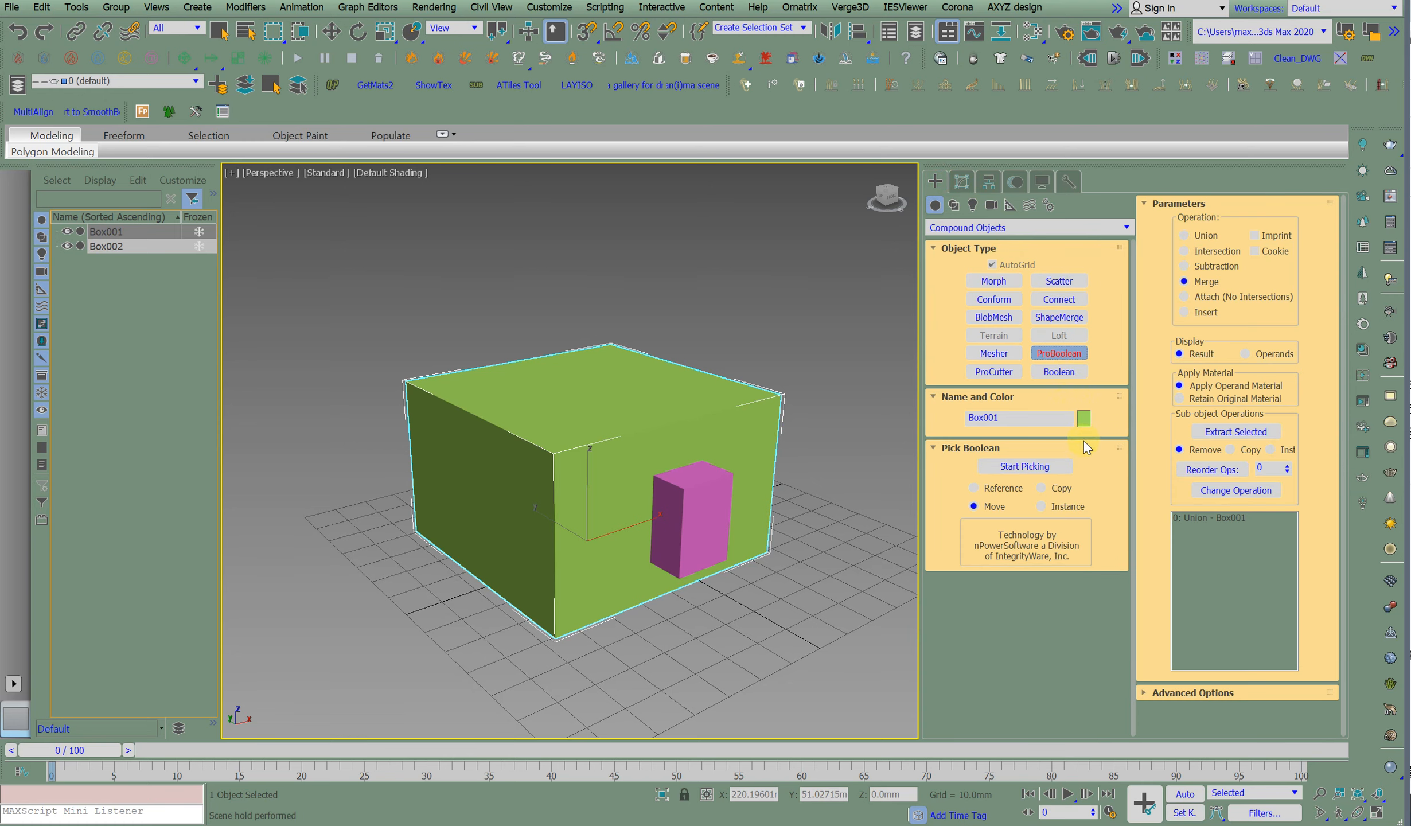
left_click(1204, 297)
left_click(1019, 466)
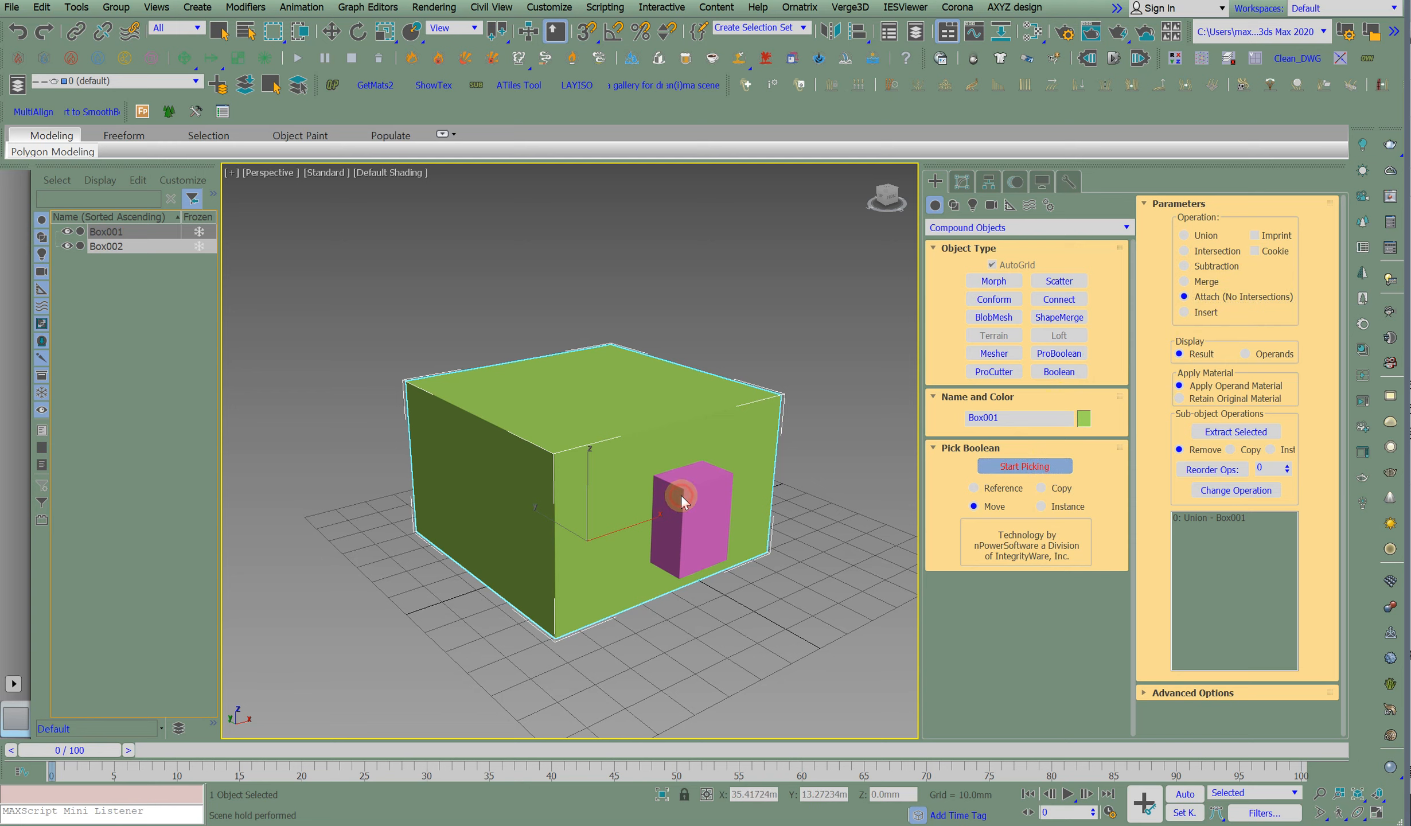
left_click(681, 495)
right_click(682, 495)
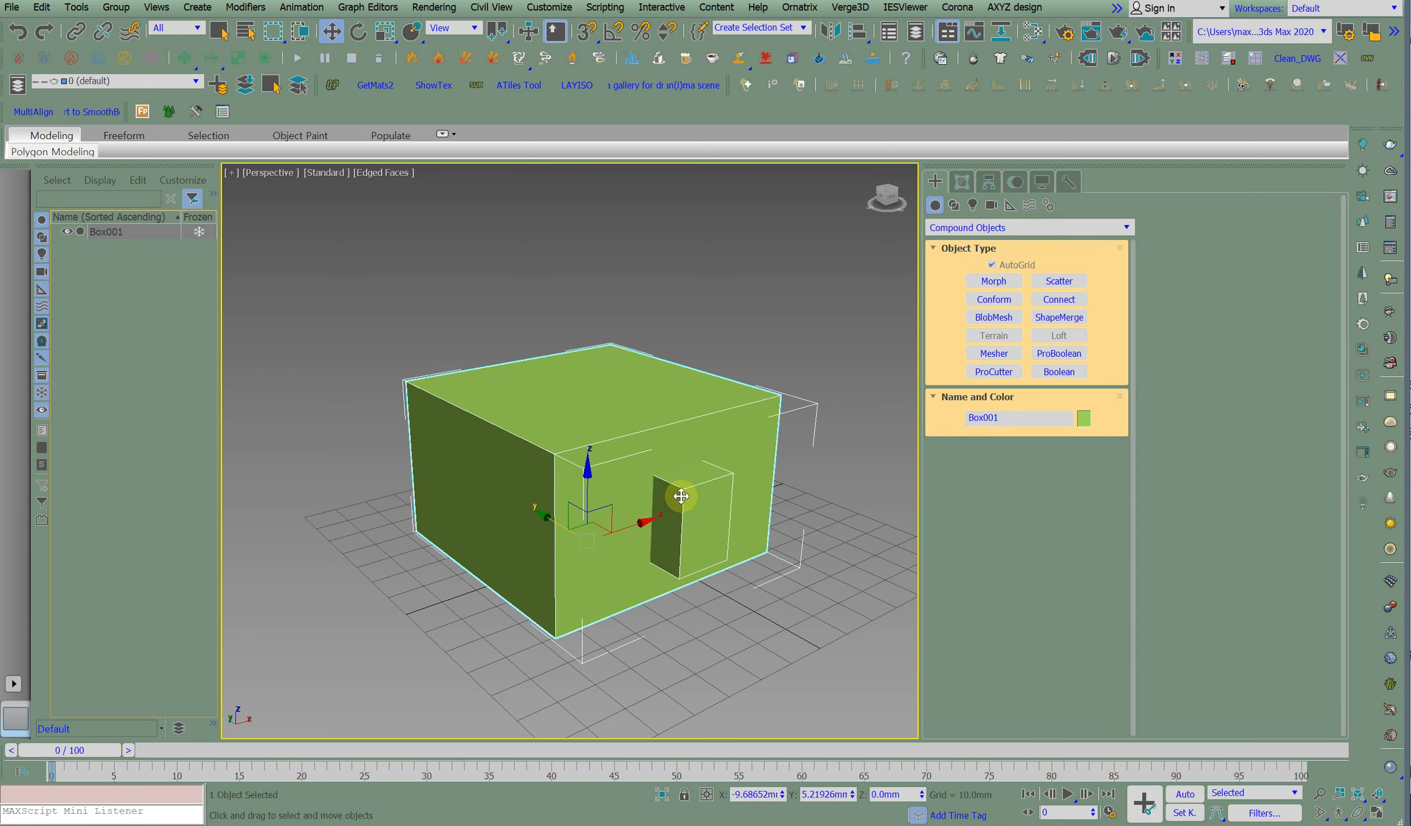
Examine the attached boxes in wireframe and shaded display, and review the object's ProBoolean parameters.
key("F3")
left_click(1357, 813)
left_click_drag(630, 548, 656, 505)
key("w")
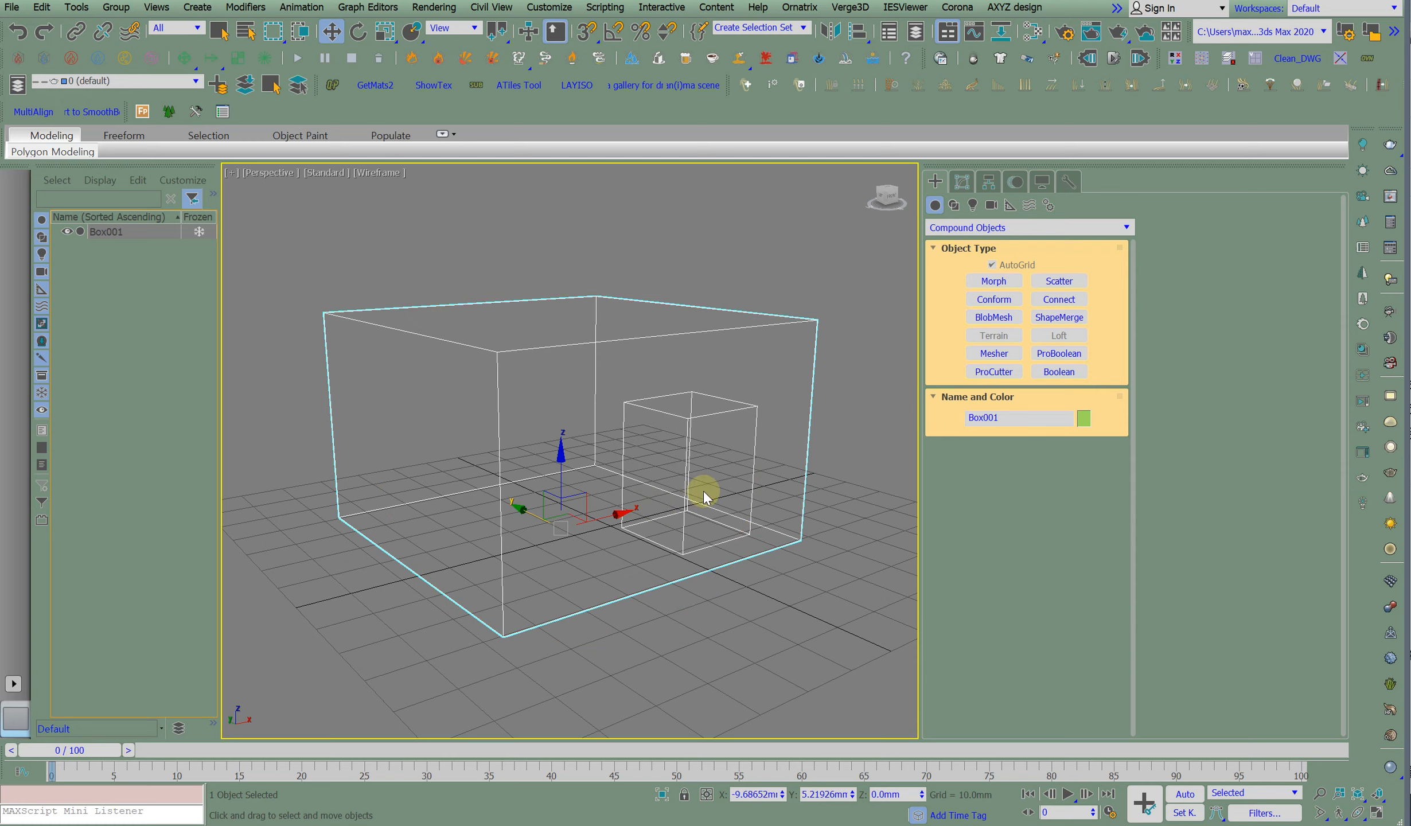
scroll(702, 486, "up", 3)
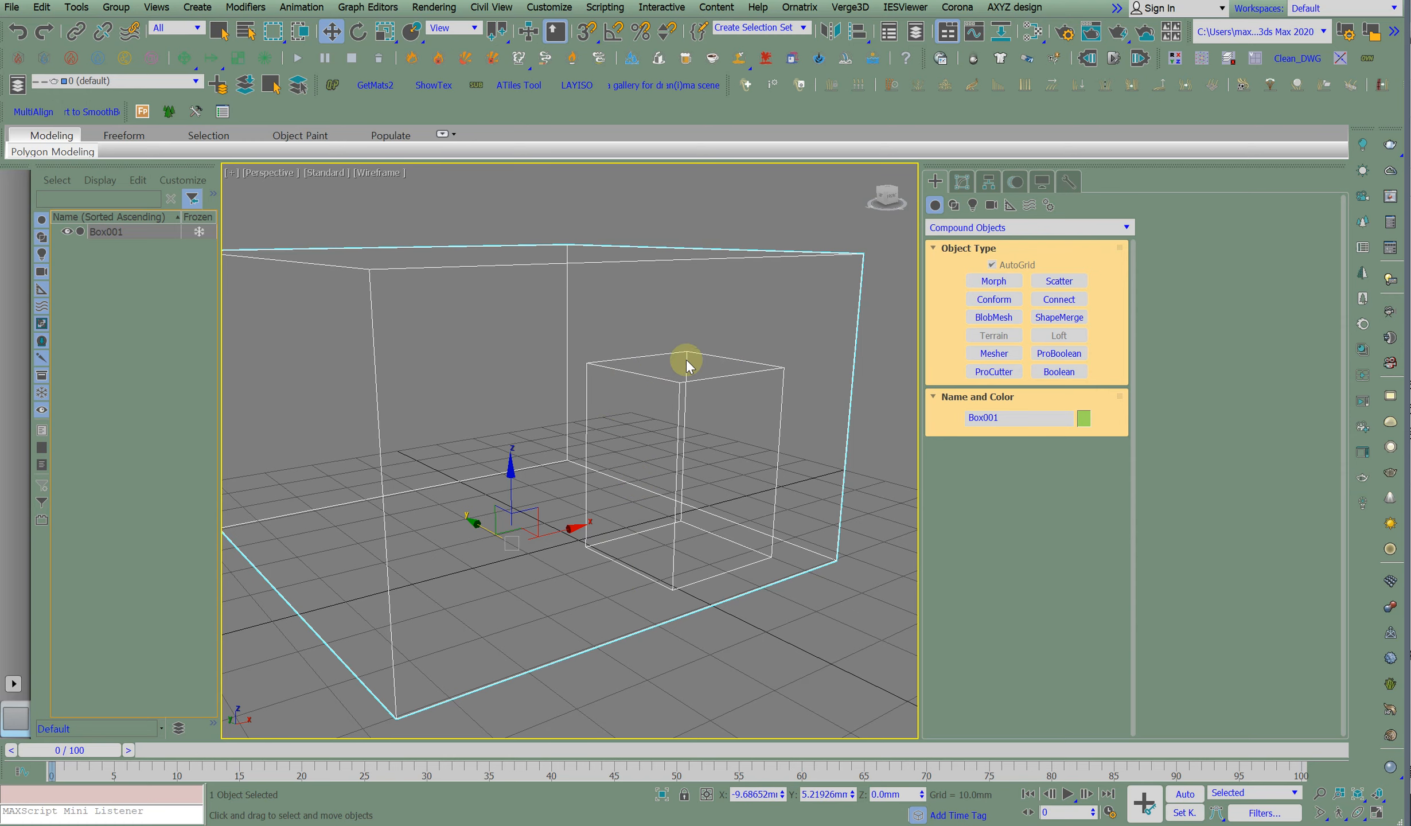
key("F3")
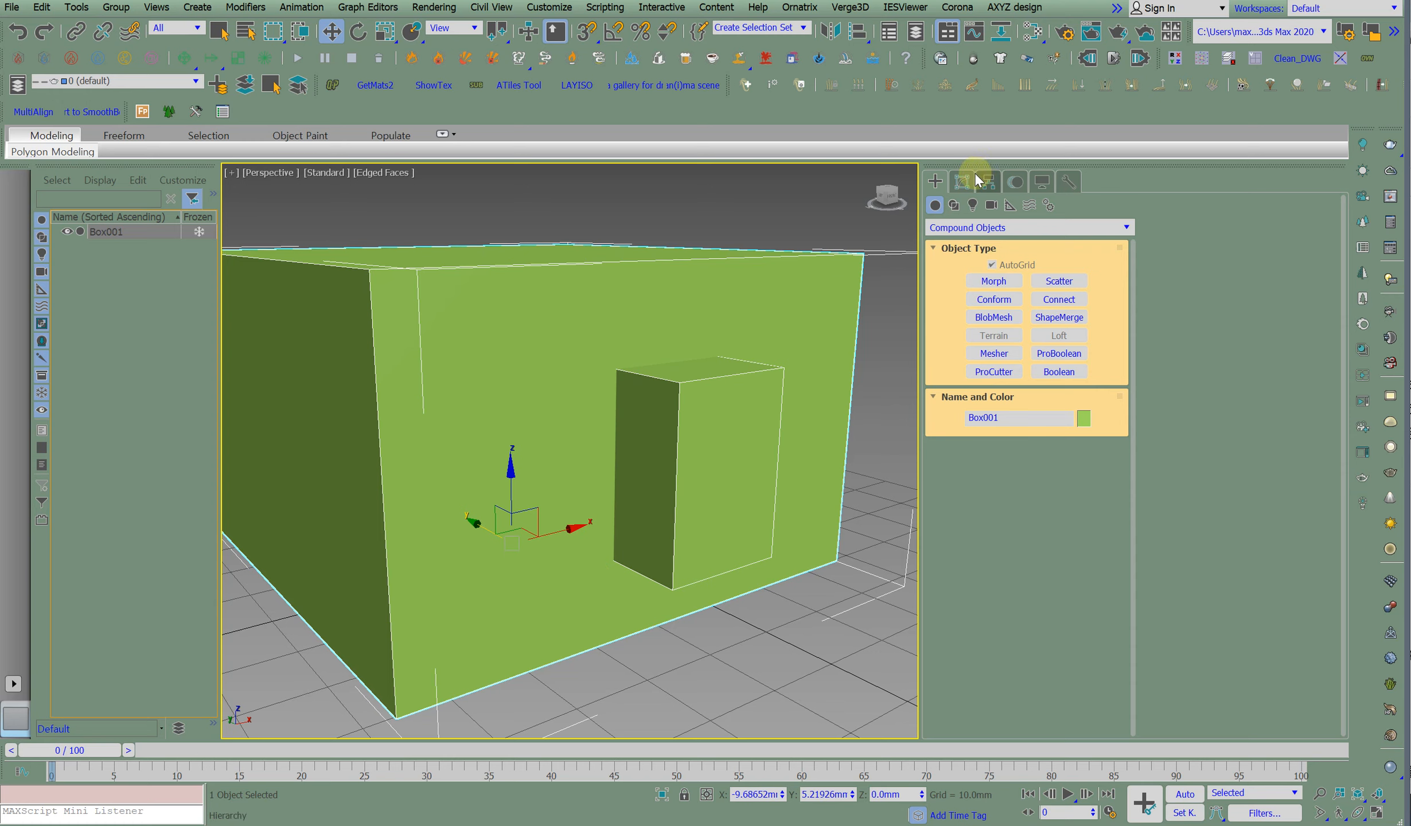
left_click(963, 181)
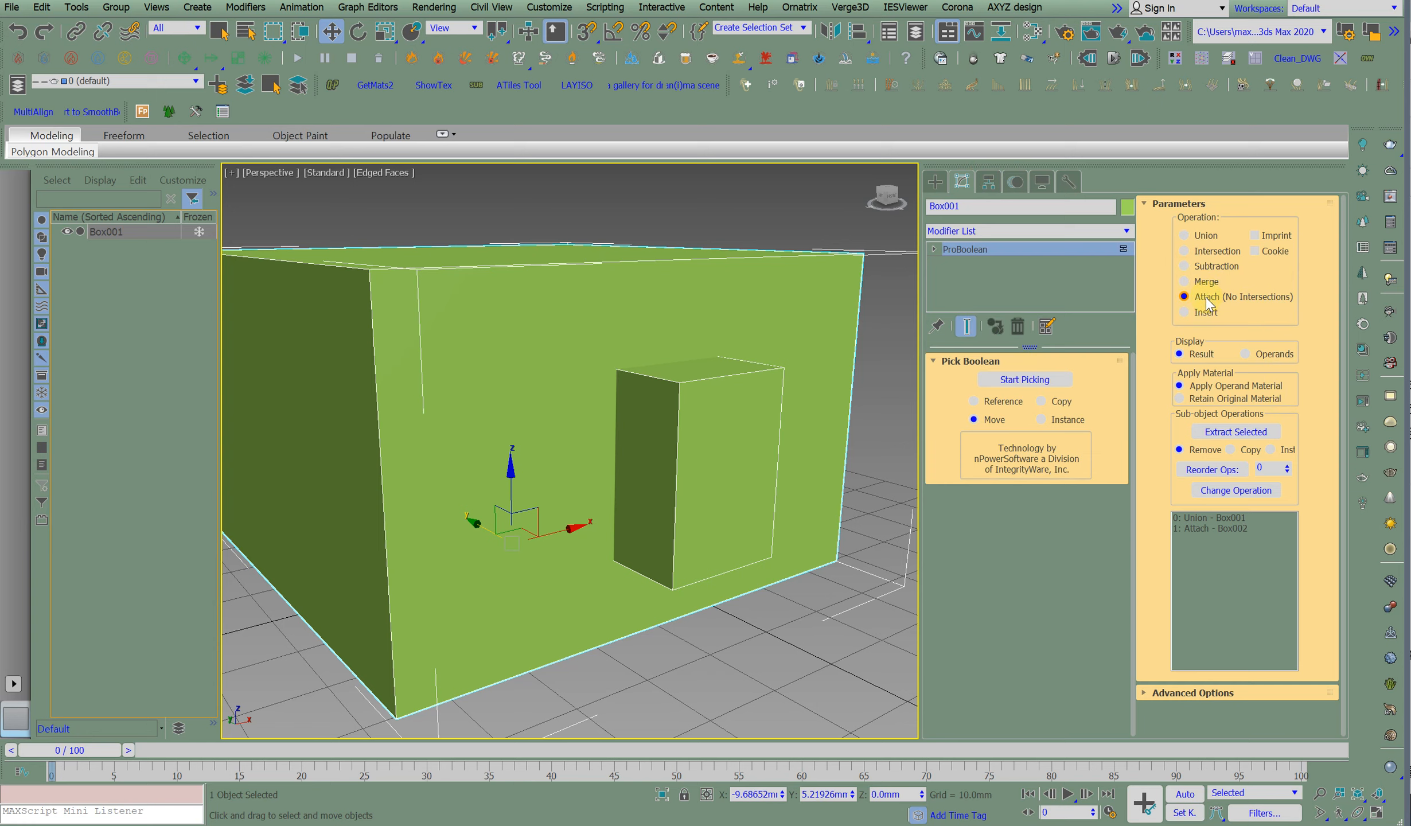
scroll(702, 302, "down", 3)
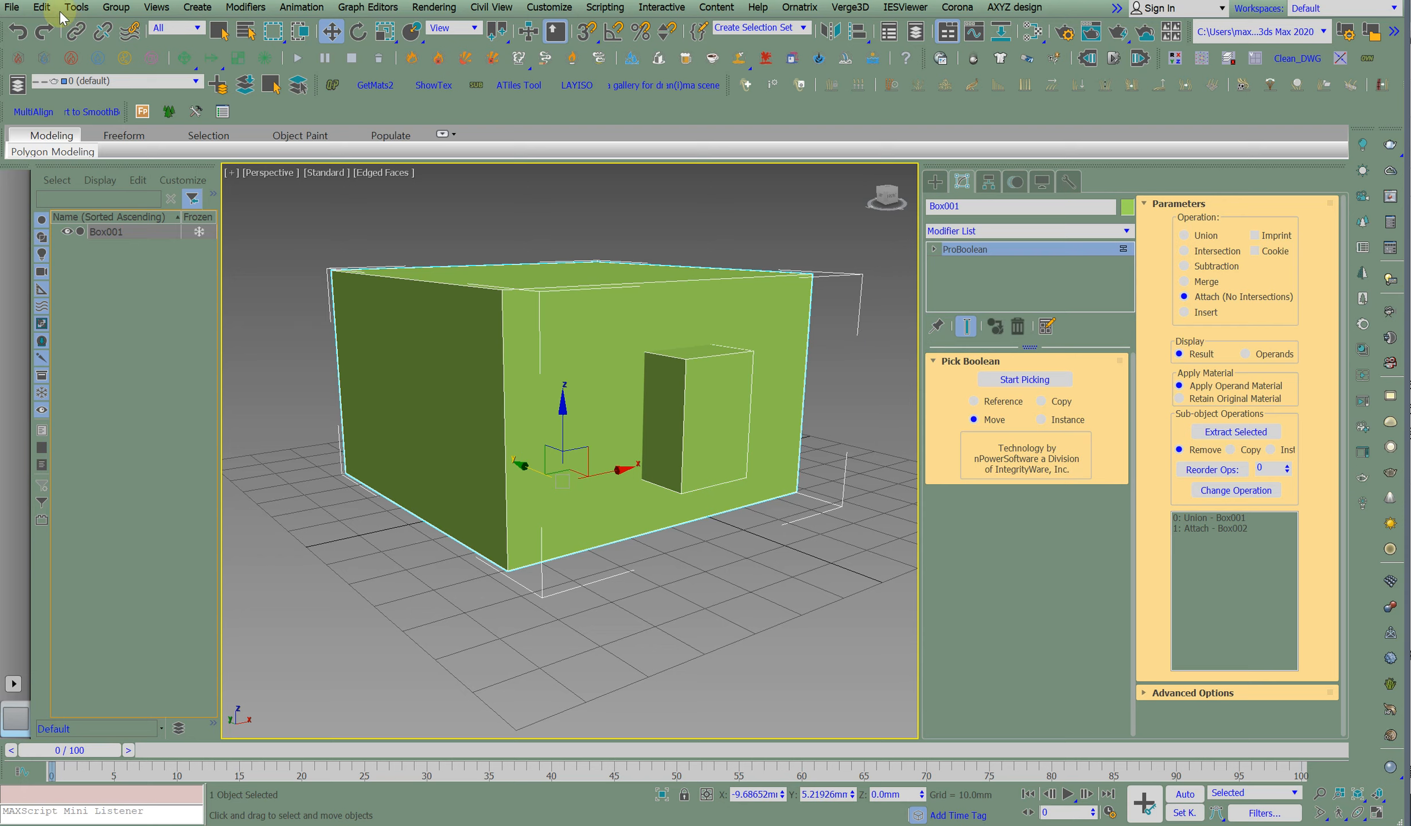
Fetch the held scene to discard the Attach result.
left_click(41, 7)
left_click(63, 93)
left_click(654, 434)
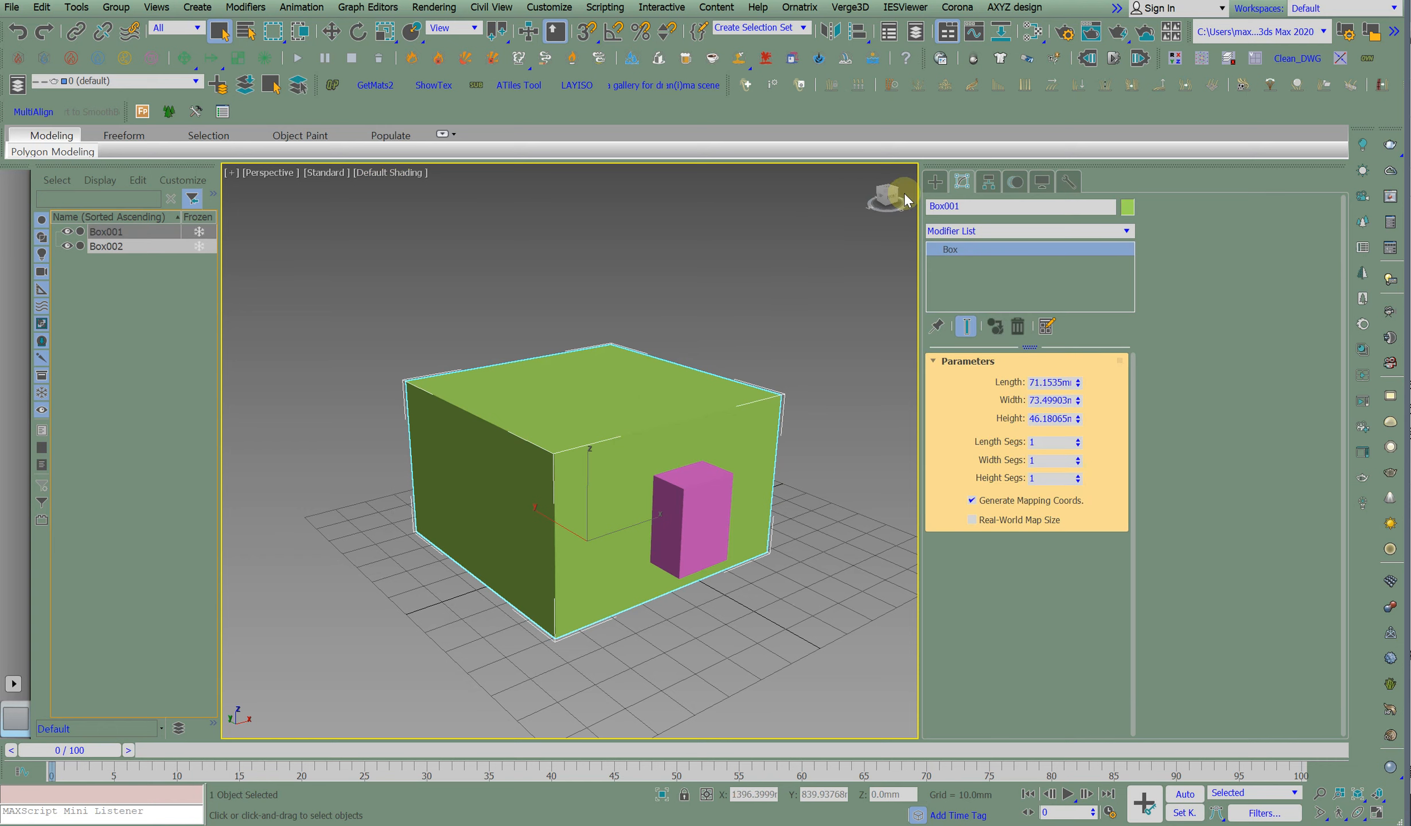
Combine the small box with the large one as a ProBoolean using the Insert operation.
left_click(931, 182)
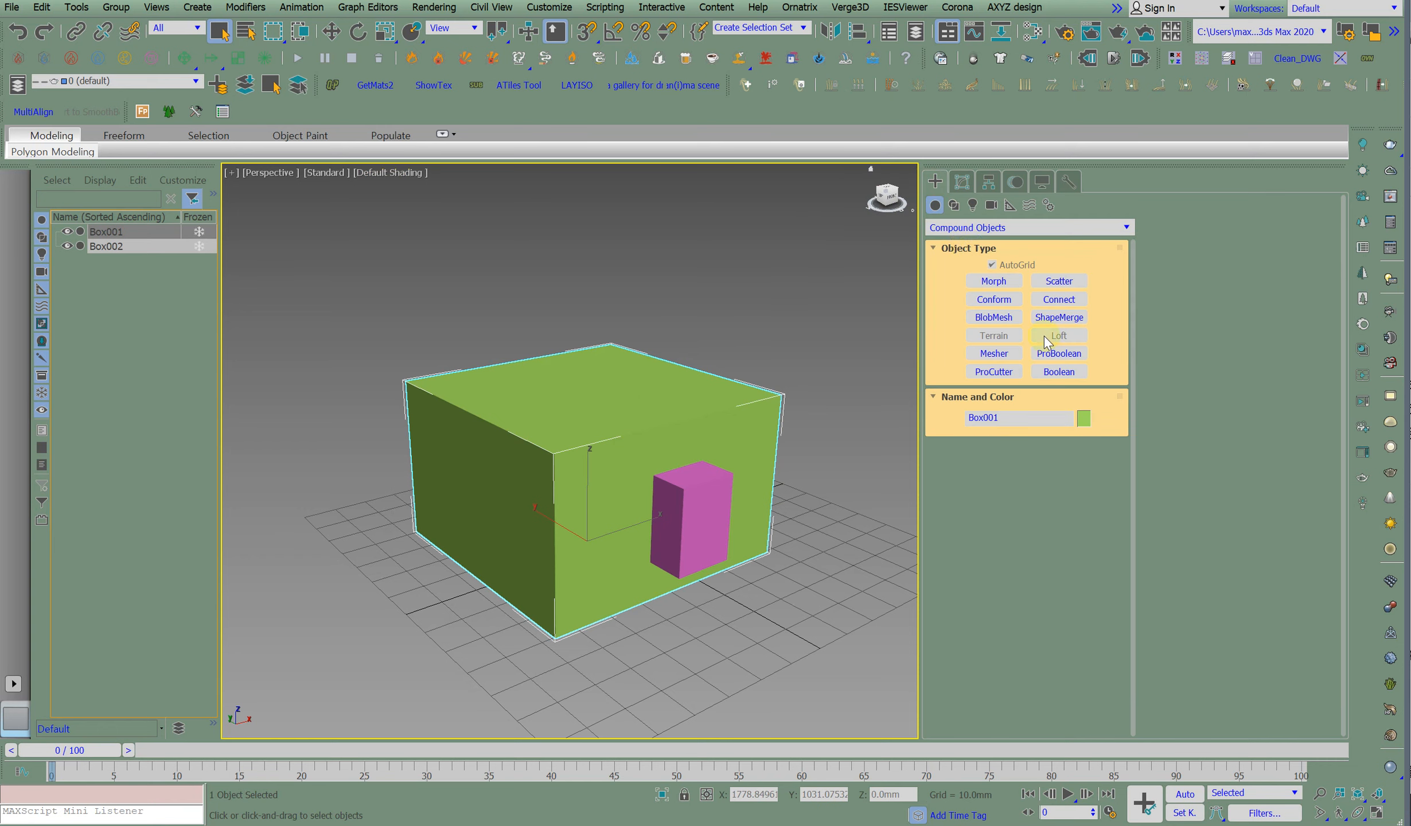
left_click(1056, 354)
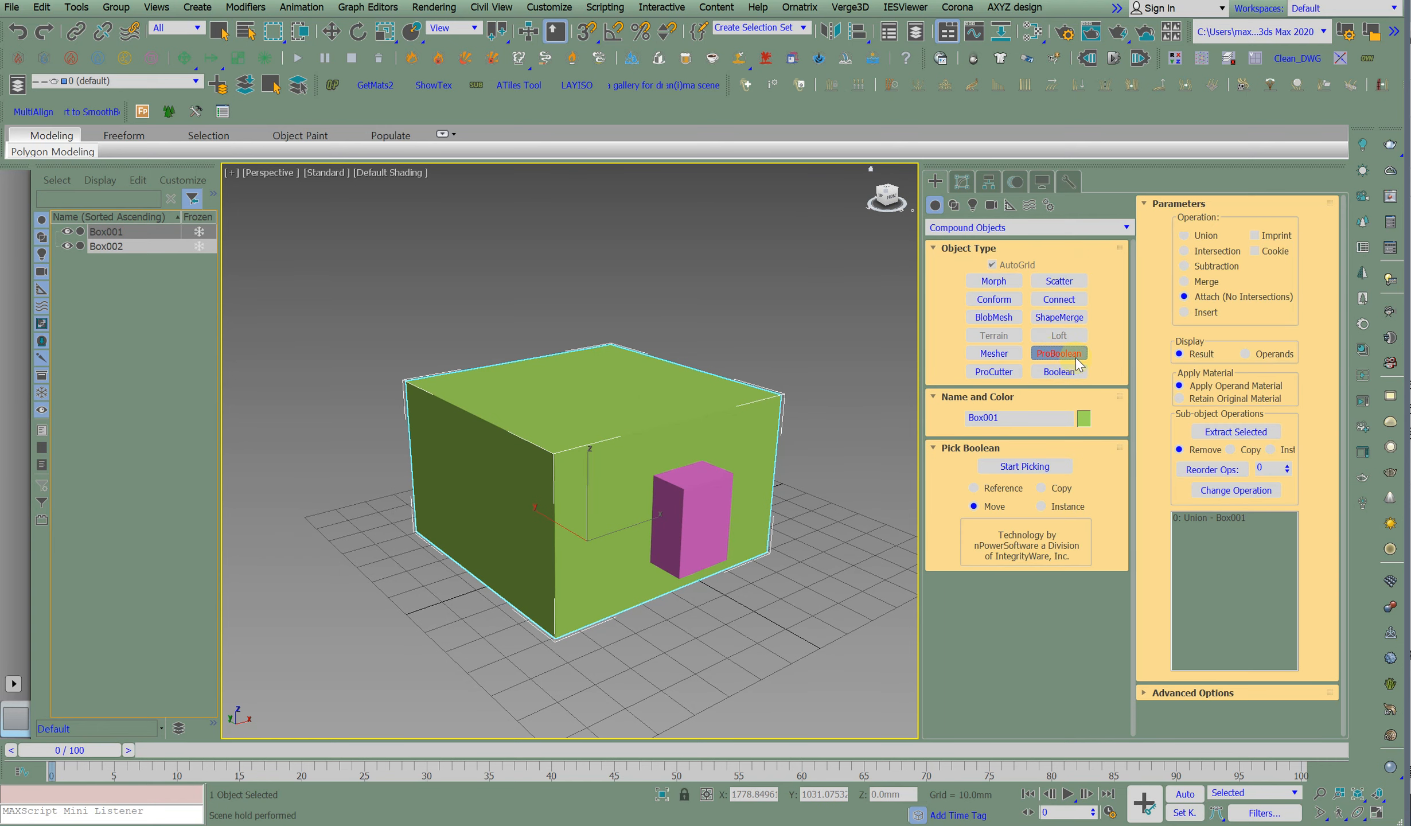
left_click(1196, 313)
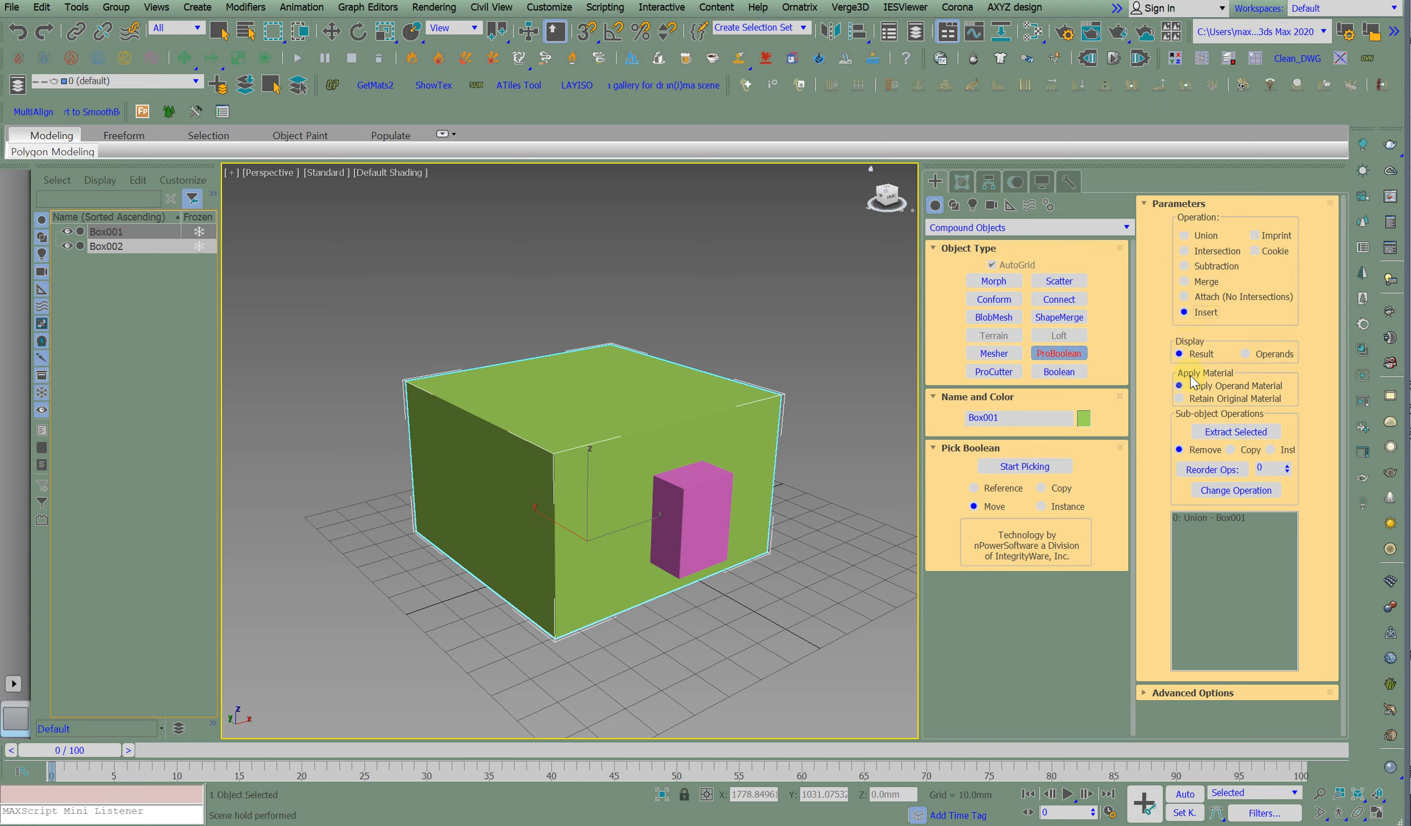
left_click(1024, 465)
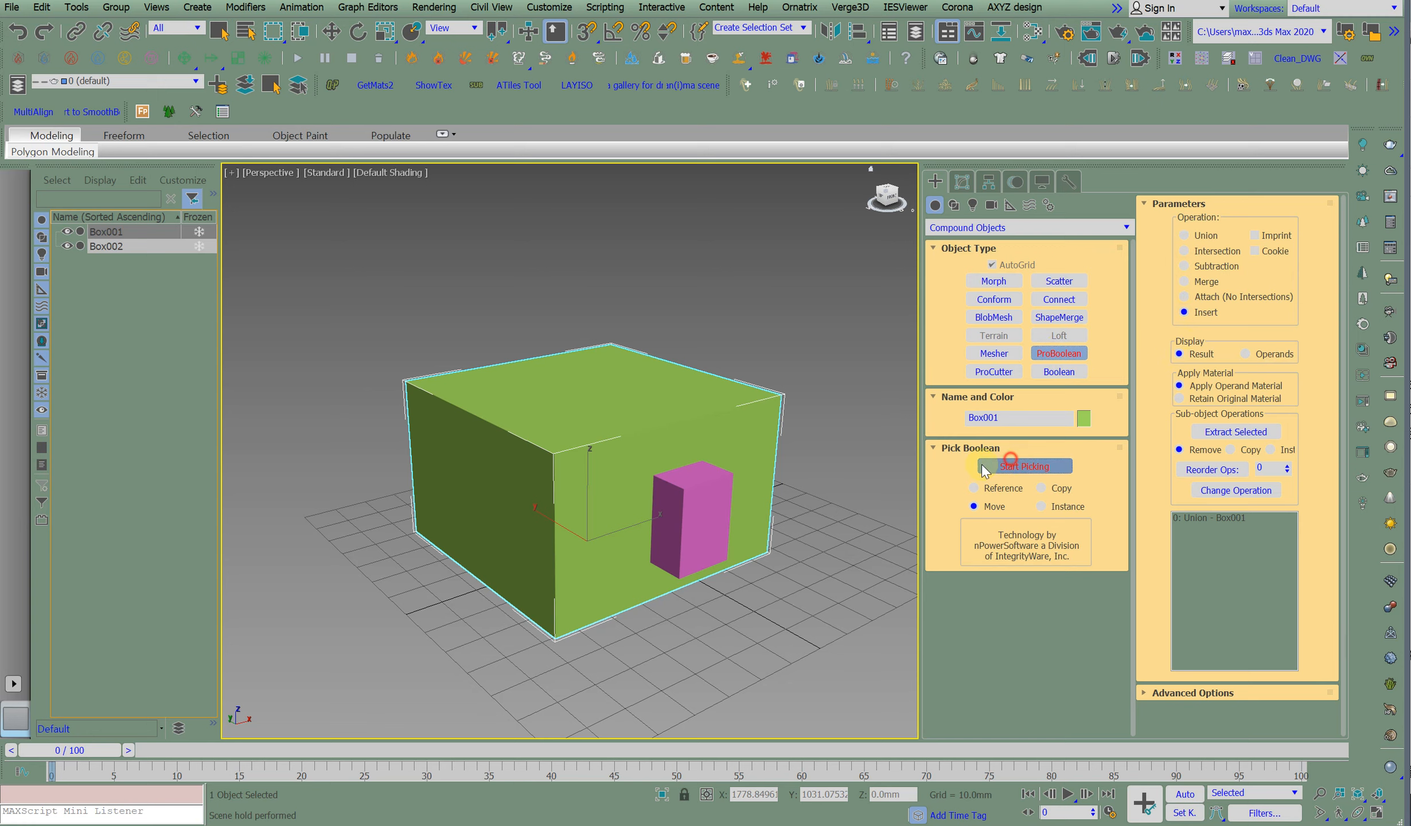
left_click(714, 497)
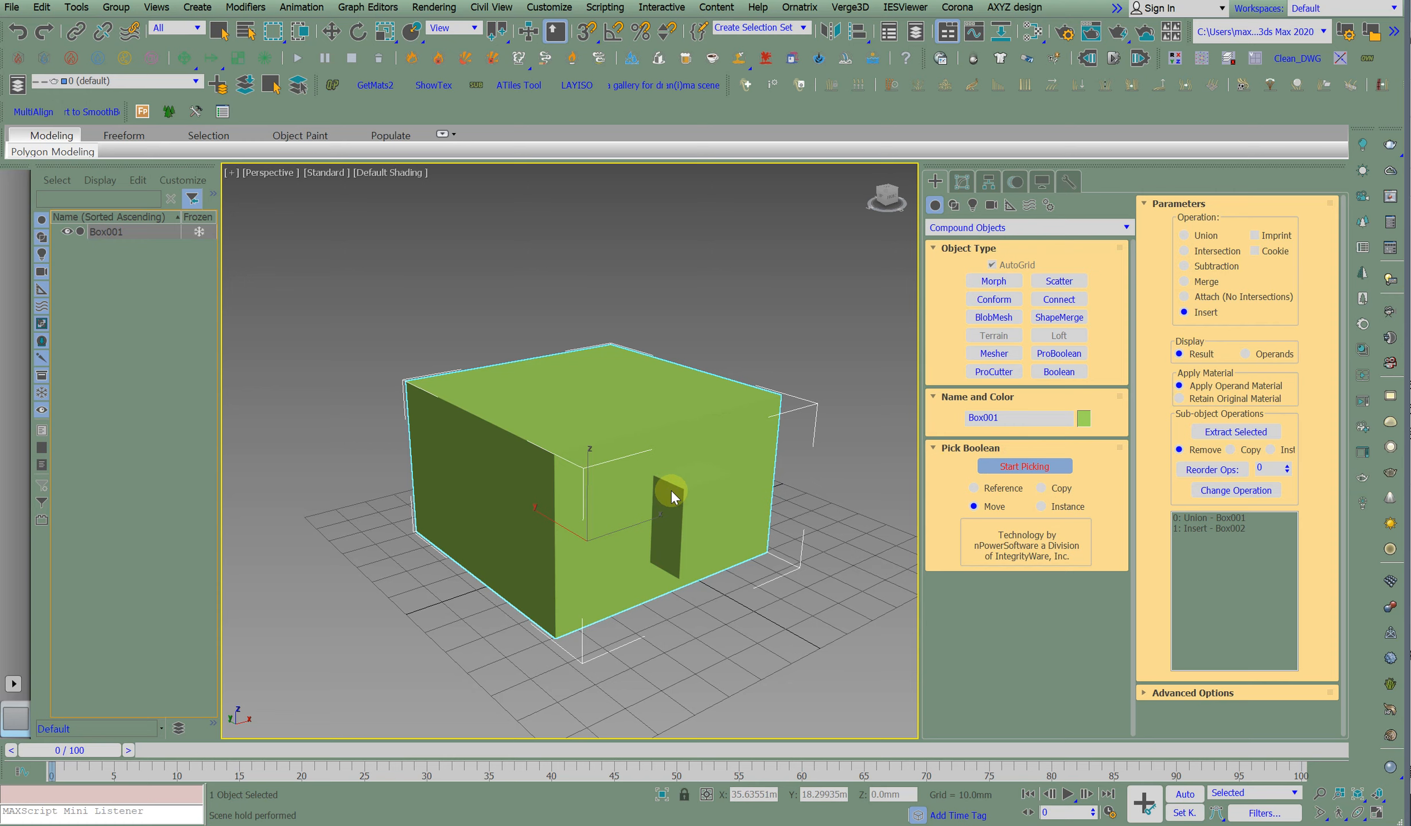
Examine the inserted box in wireframe display, end picking, and review the object's ProBoolean parameters.
key("F4")
key("F3")
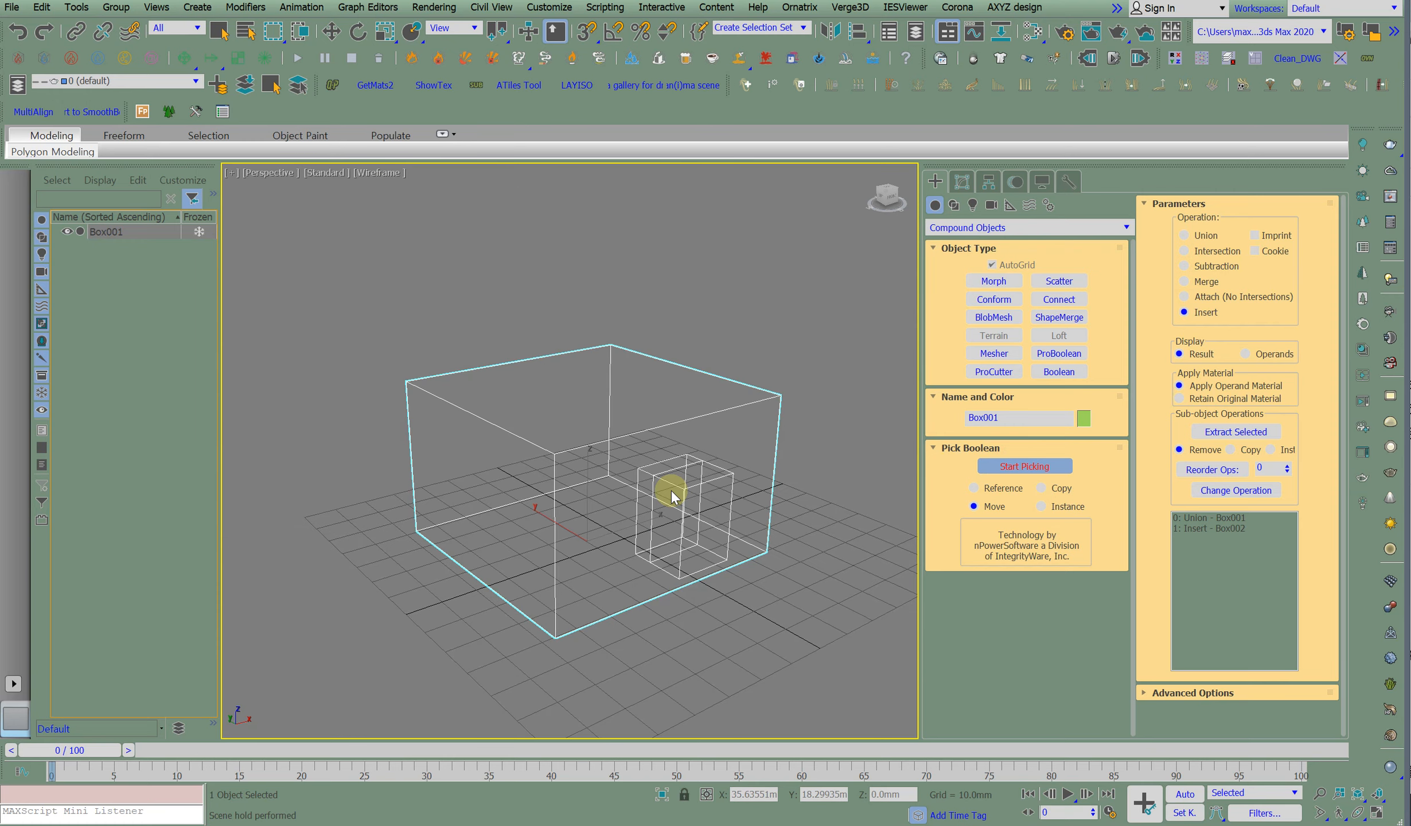
left_click(1200, 356)
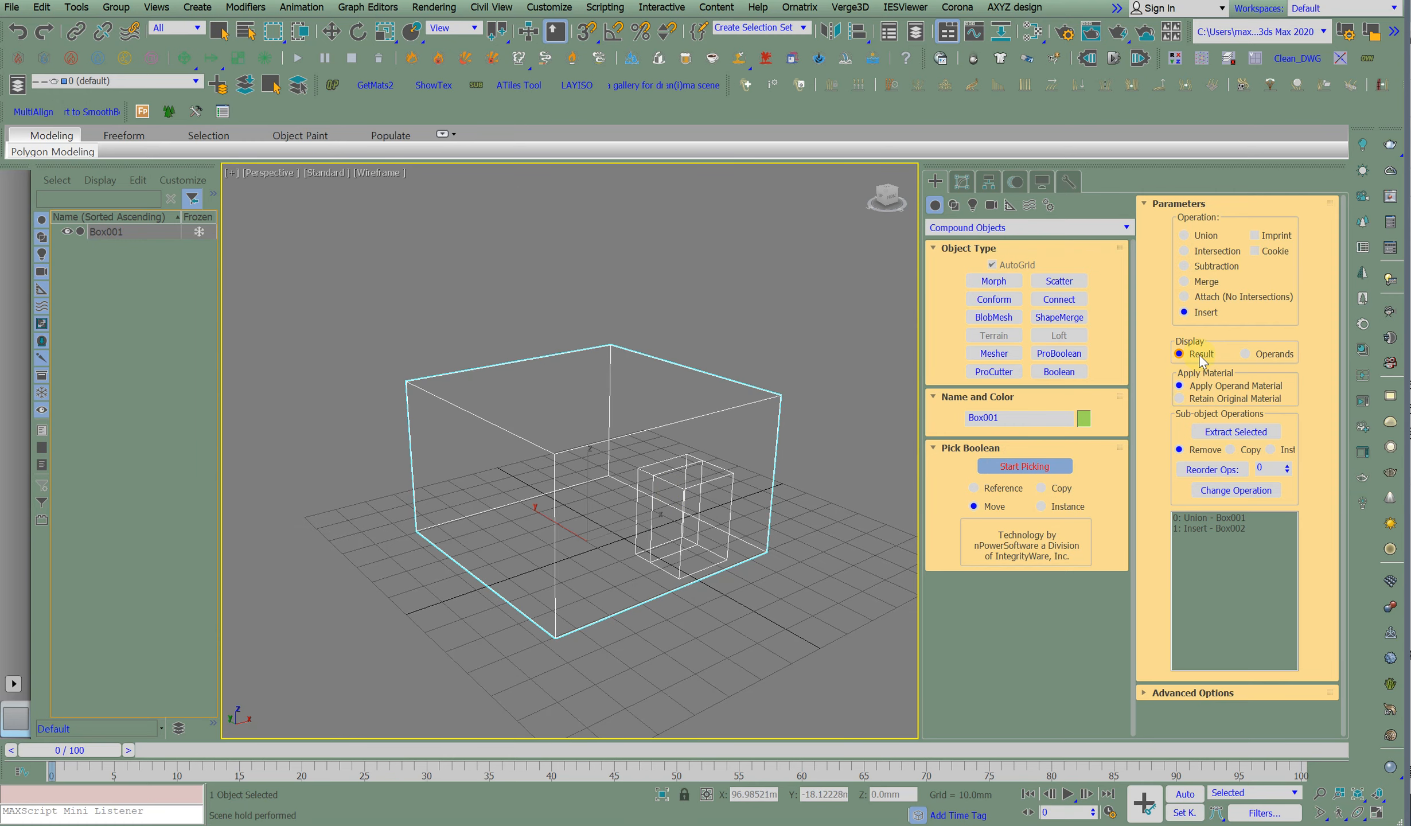
left_click(1192, 287)
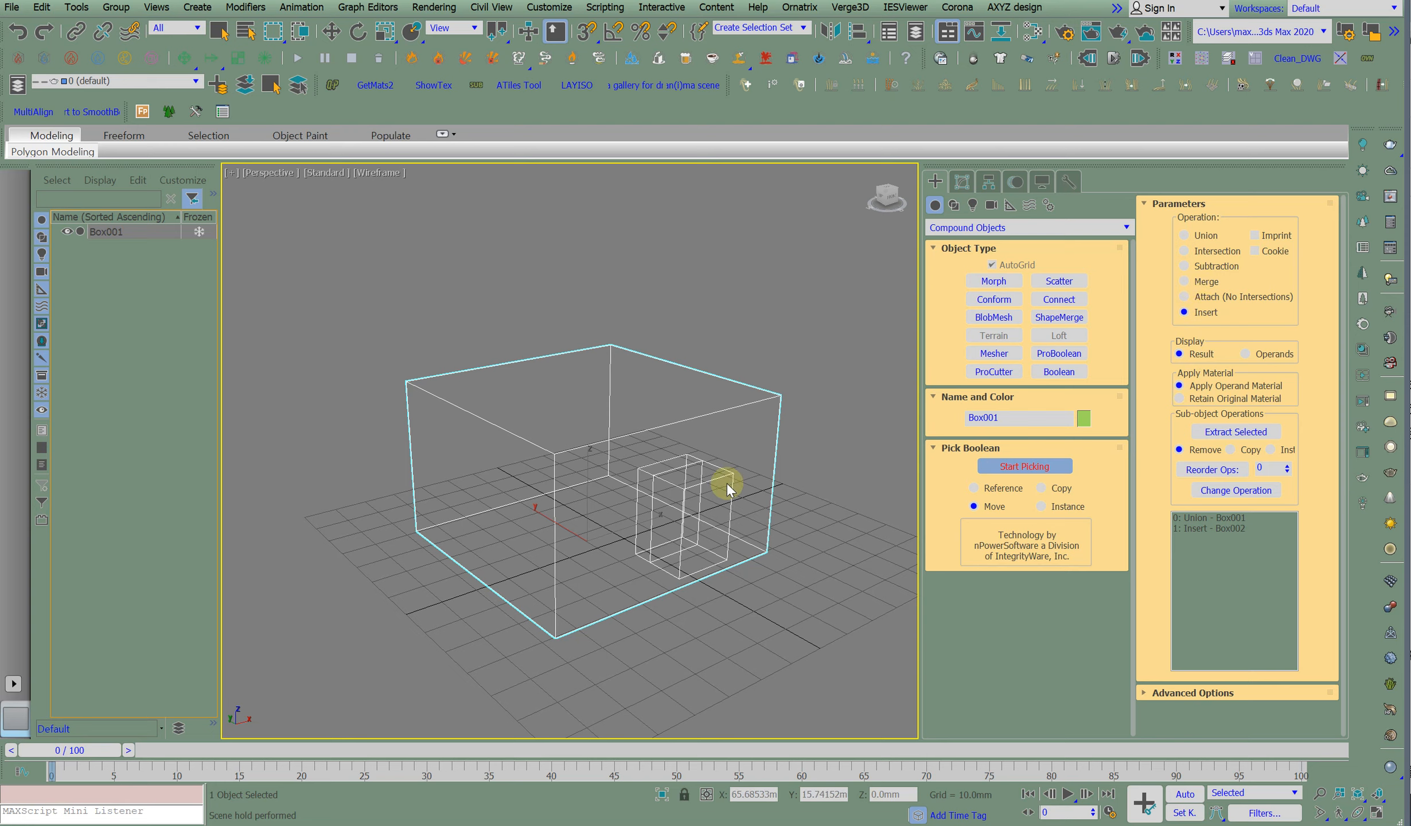
scroll(718, 485, "up", 3)
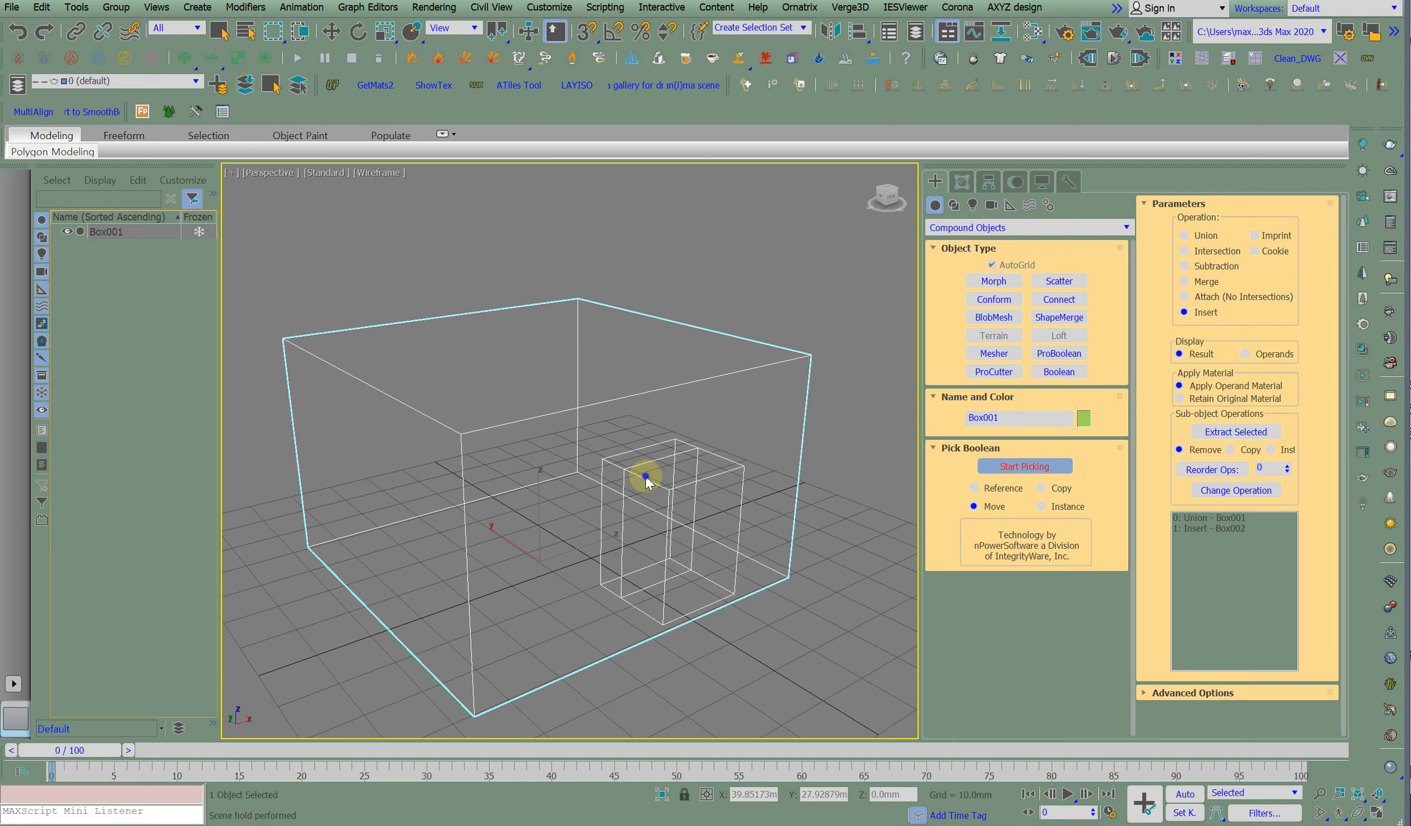
key("w")
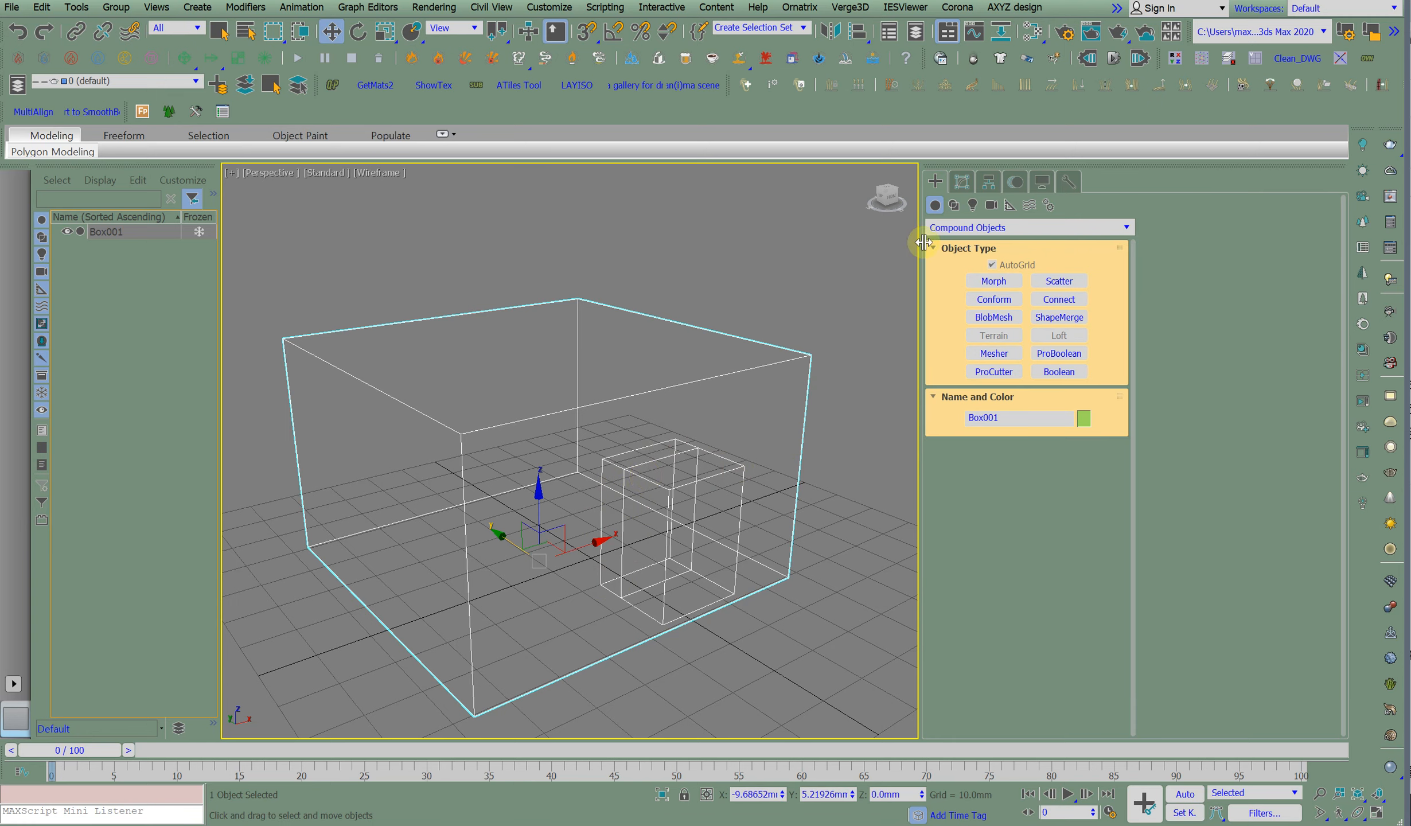
left_click(961, 183)
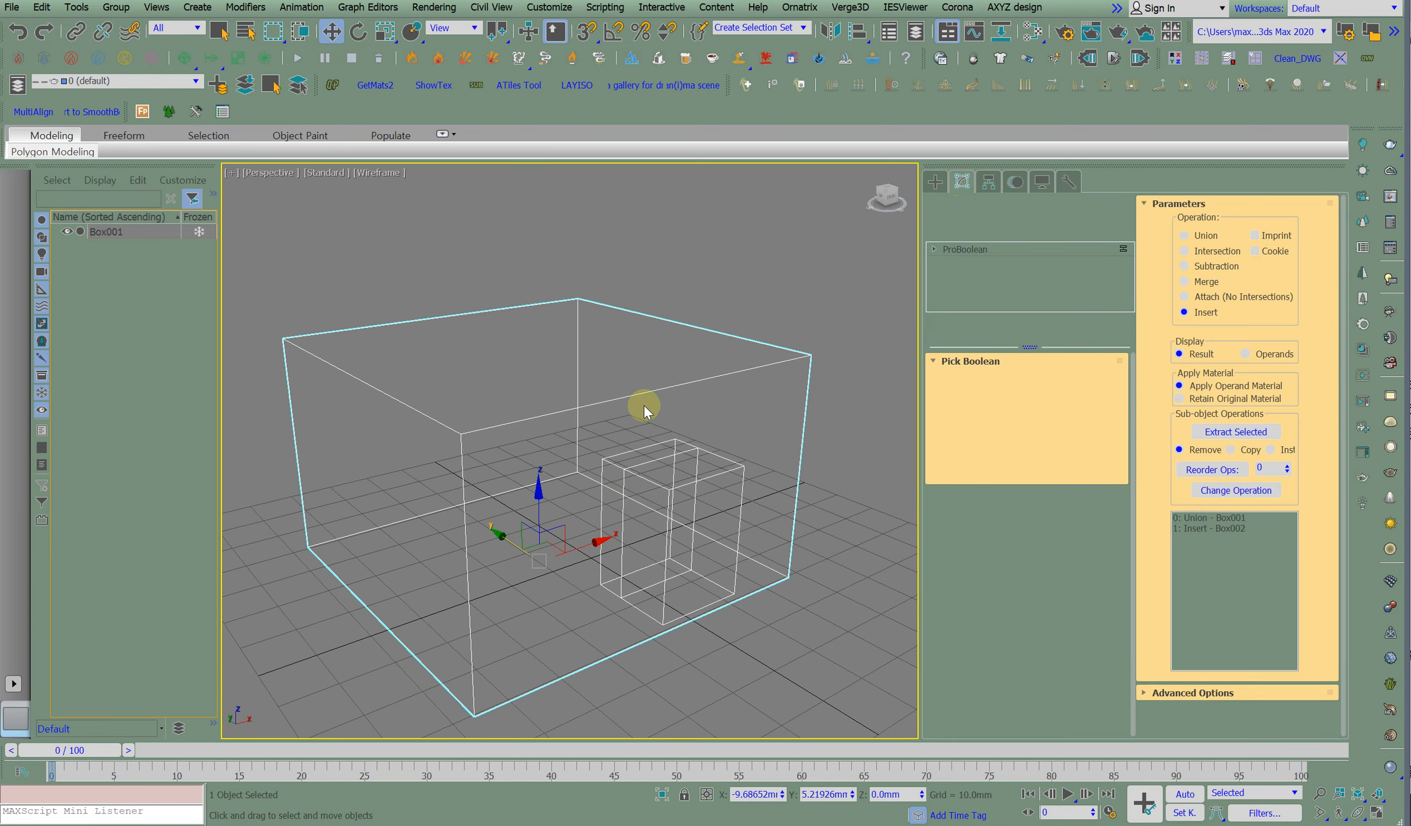
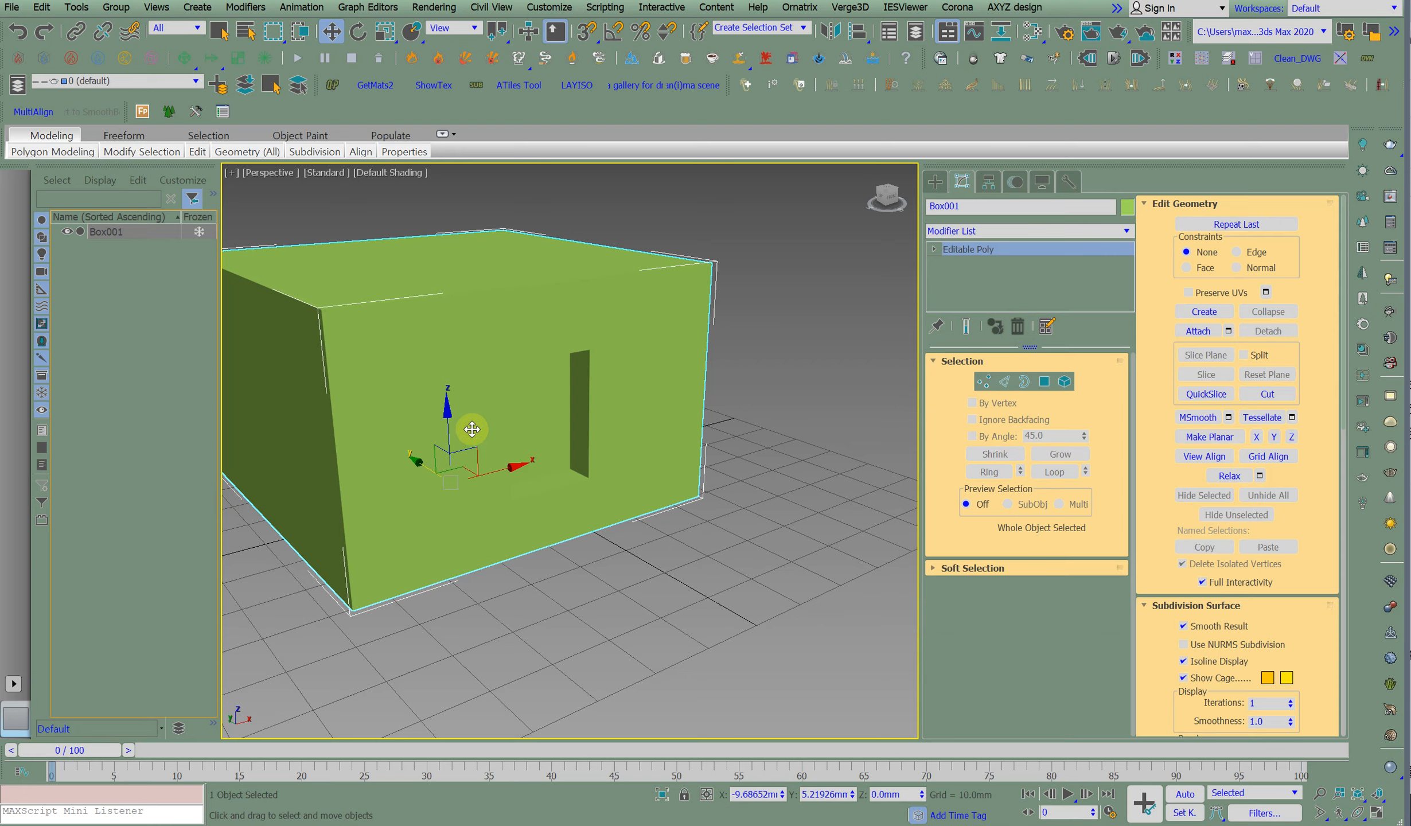
Undo the last changes and delete the combined box from the scene.
key("ctrl+z")
key("ctrl+z")
key("ctrl+z")
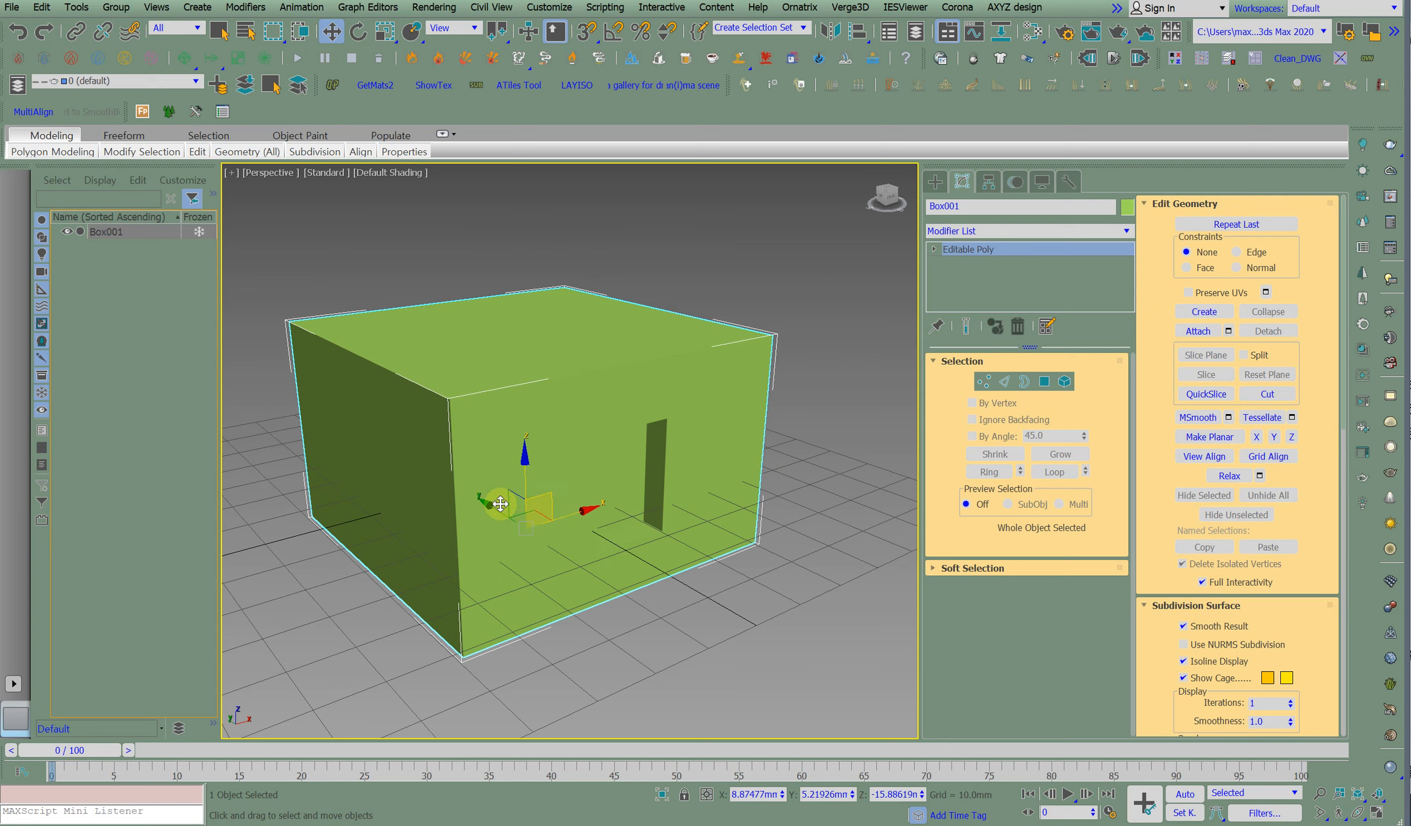
key("Delete")
Create a sphere with a radius of about 38 mm near the centre of the grid.
left_click(935, 181)
left_click(994, 299)
left_click_drag(586, 458, 724, 385)
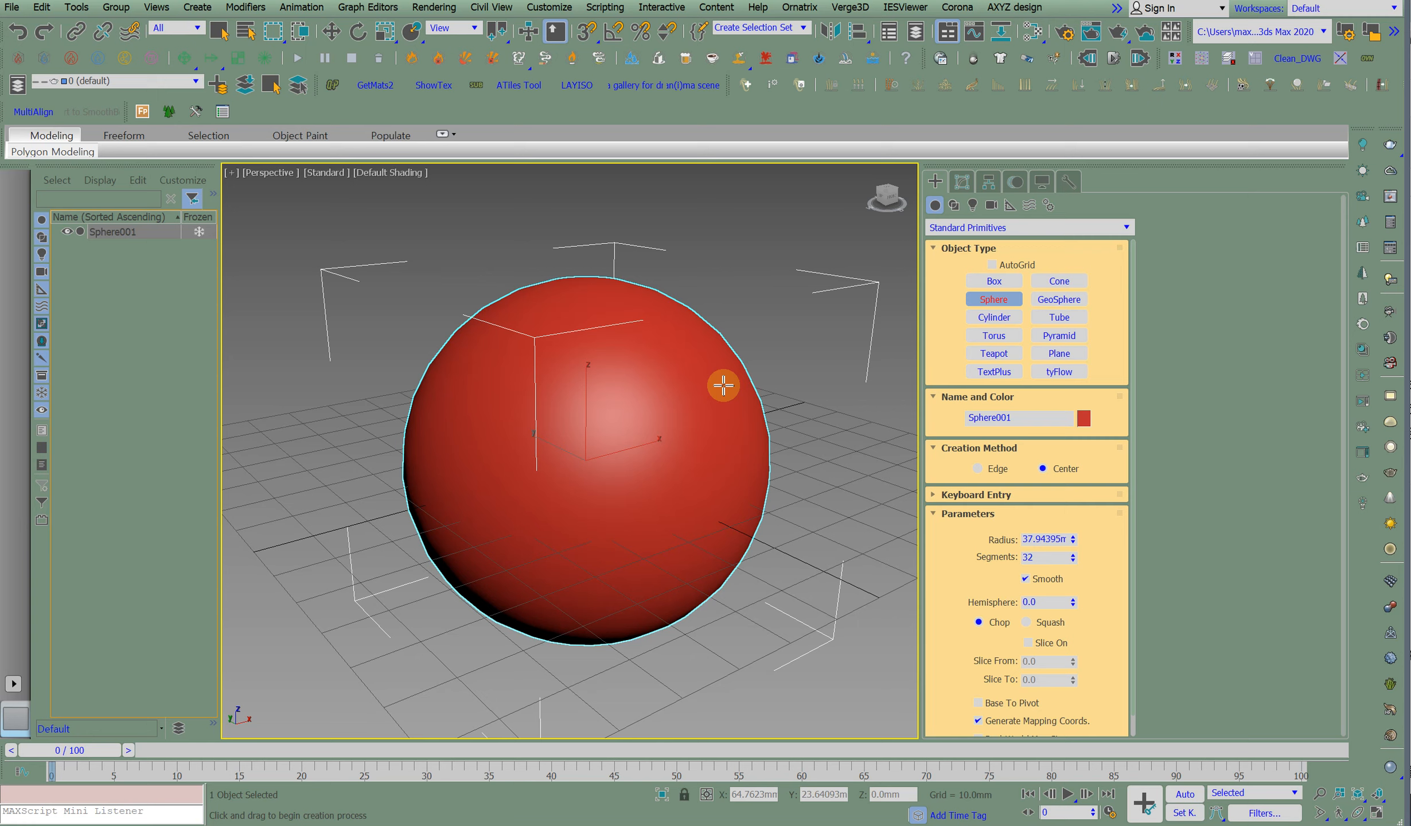
right_click(724, 385)
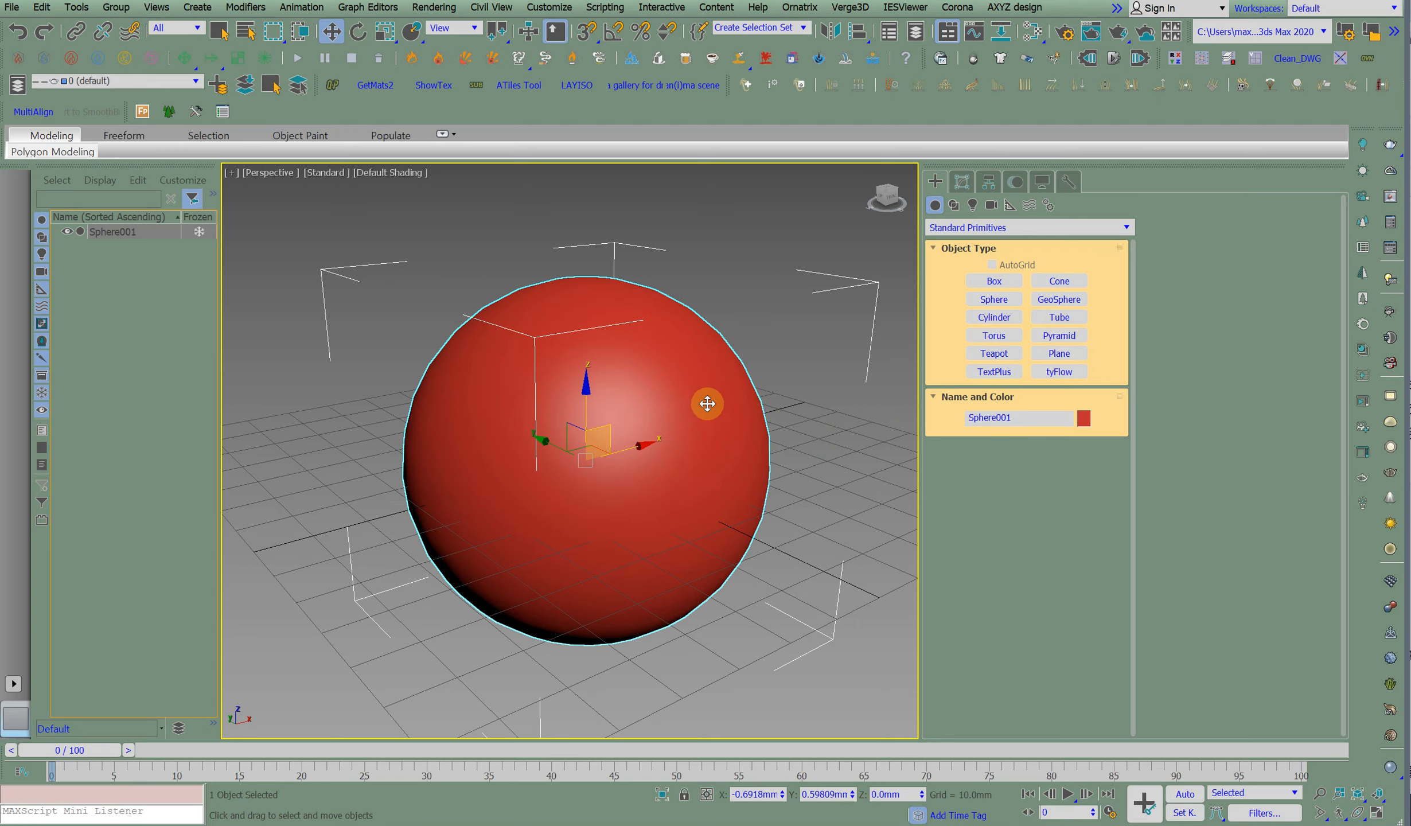
mouse_move(642, 444)
left_mouse_down()
mouse_move(726, 445)
mouse_move(670, 449)
left_mouse_up()
right_click(666, 446)
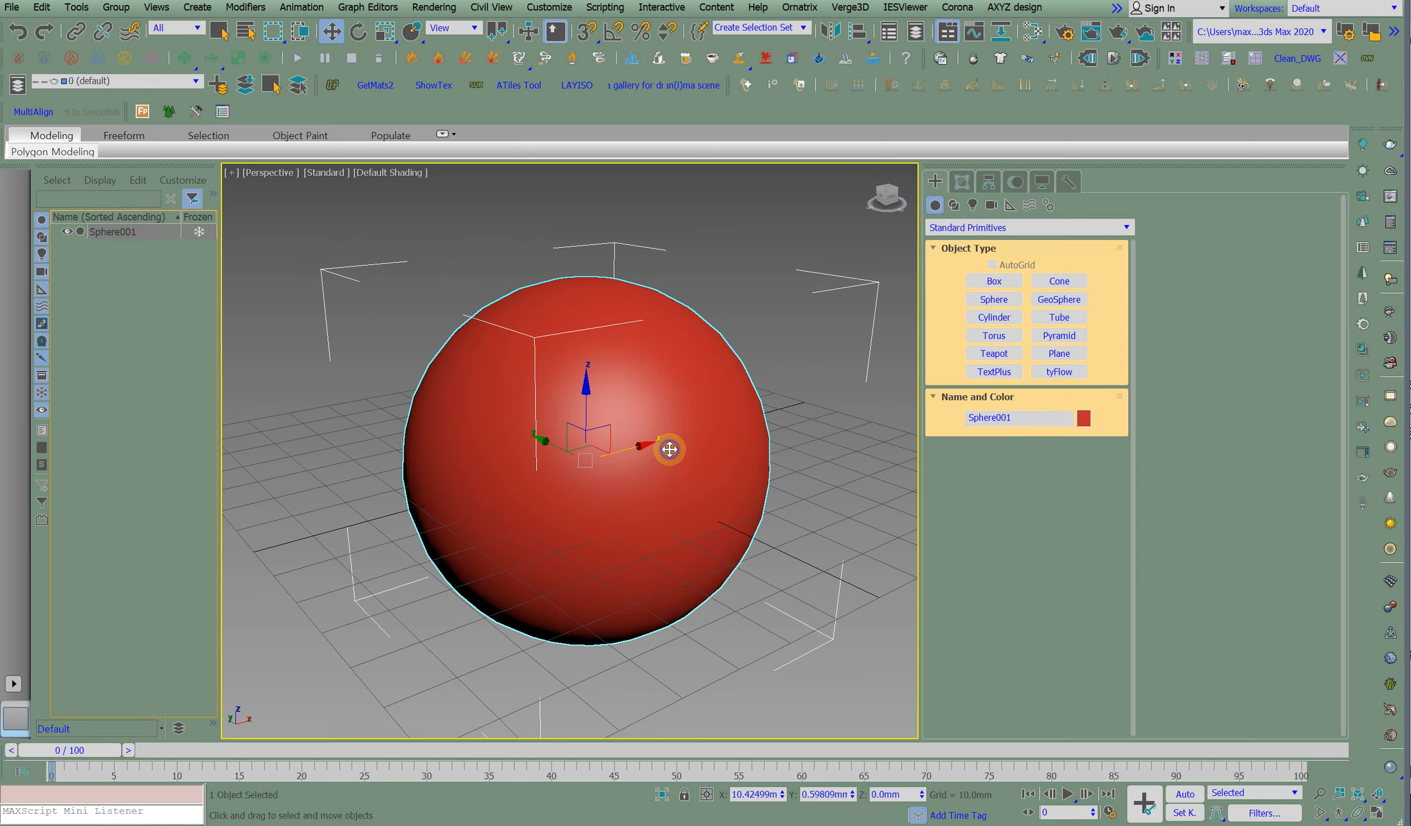
Display the sphere in wireframe and convert it to an Editable Mesh.
key("F3")
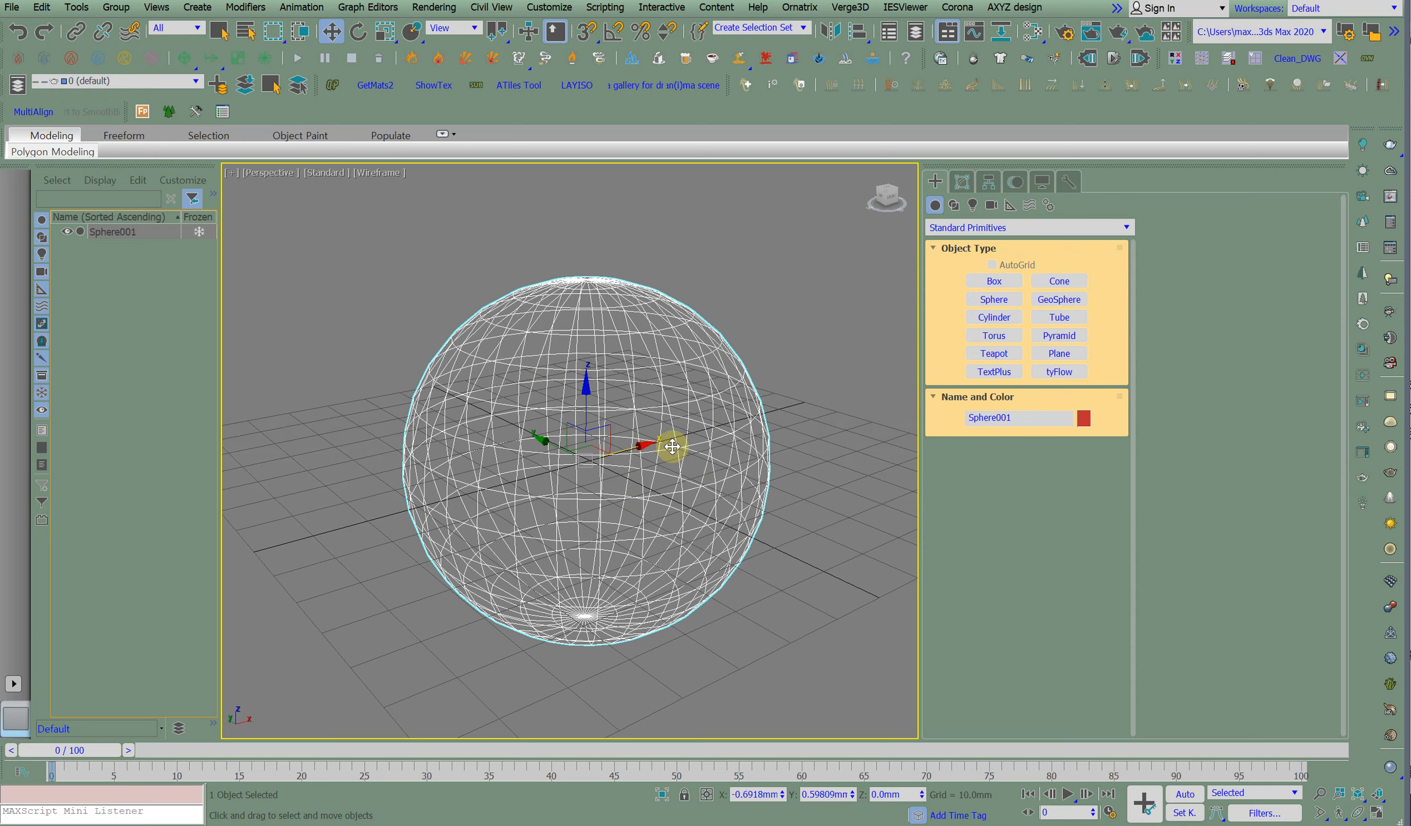
right_click(672, 277)
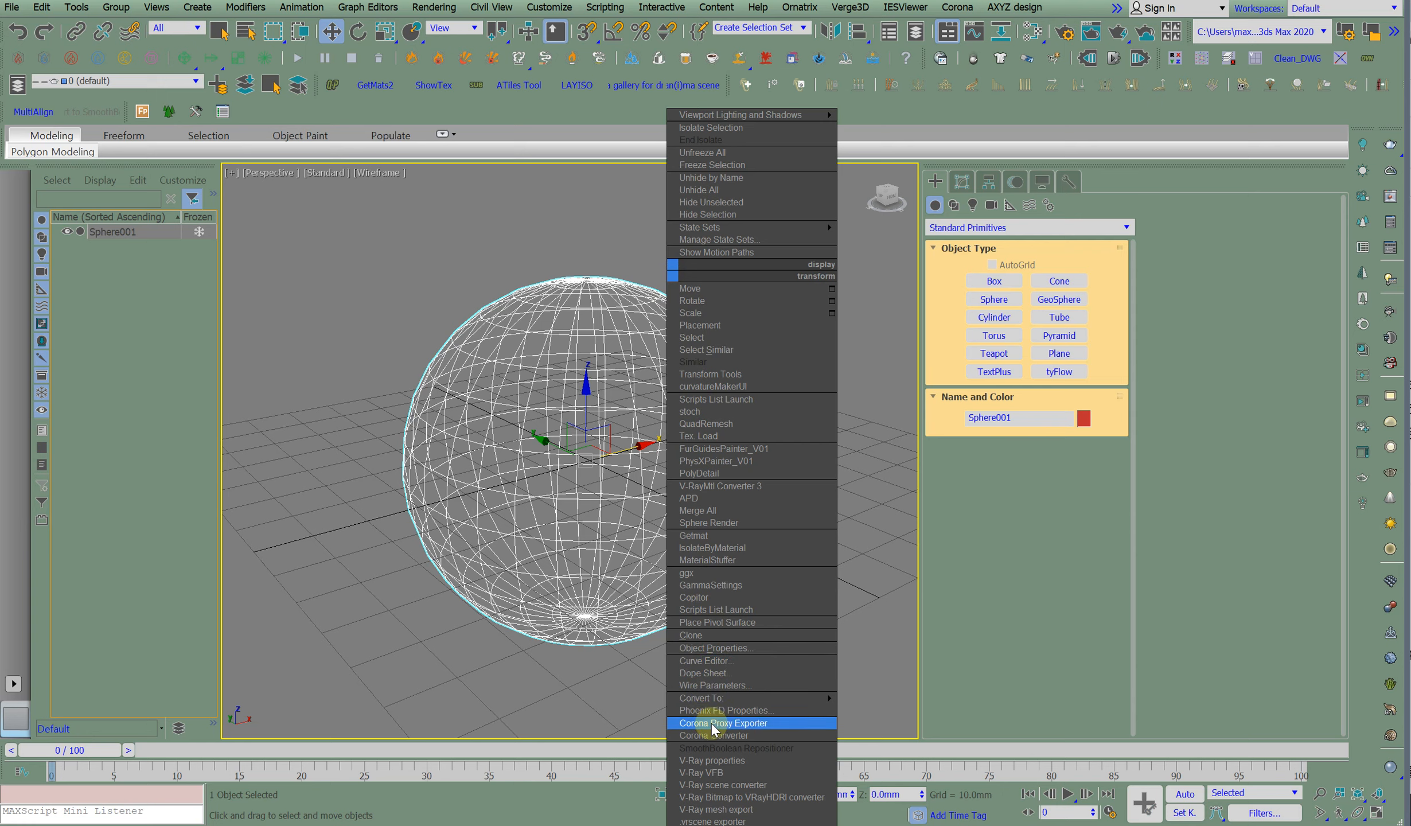
left_click(637, 699)
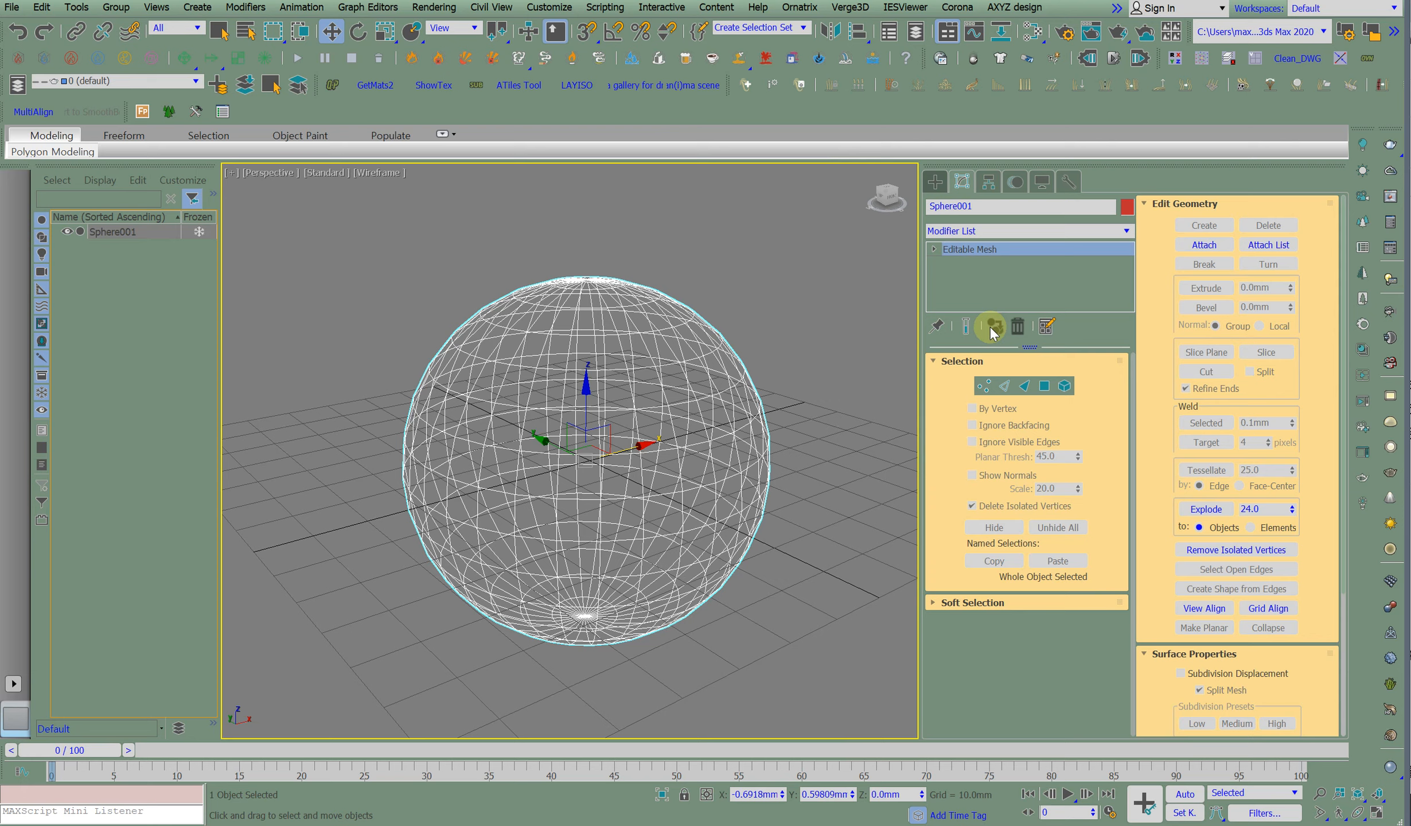
Make all edges of the sphere mesh visible, including the hidden diagonals, and leave edge editing.
left_click(1004, 386)
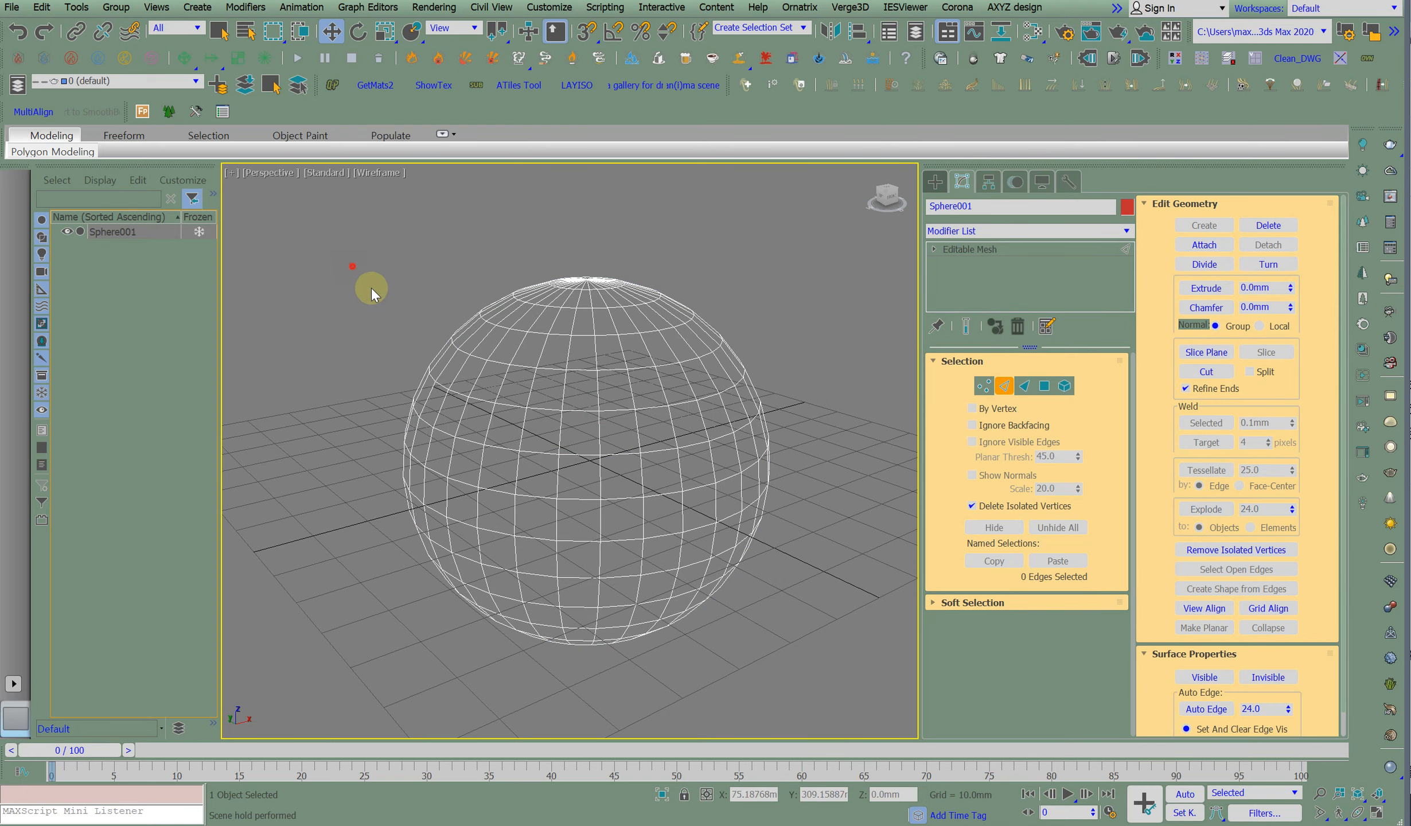
key("ctrl+a")
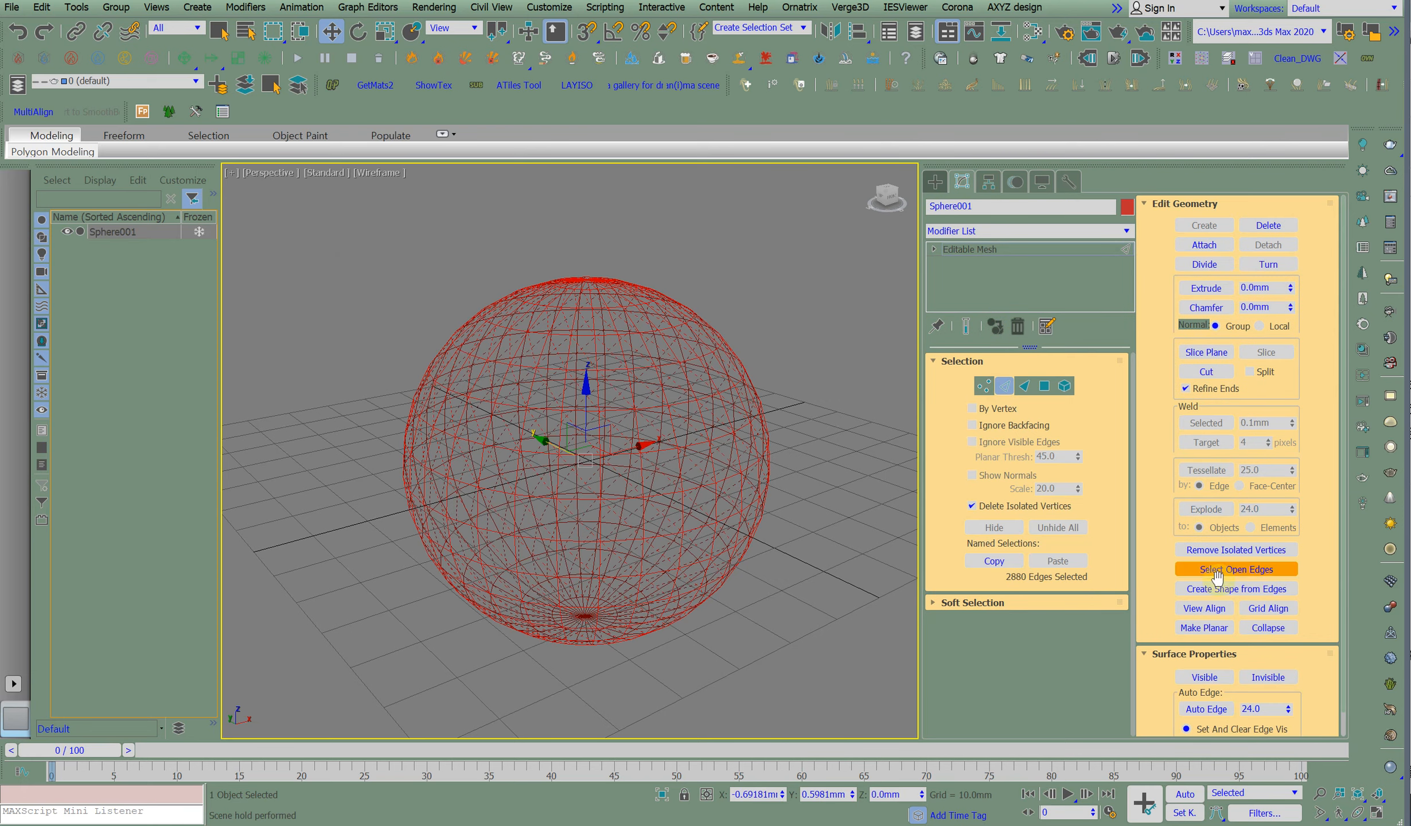
left_click(1203, 677)
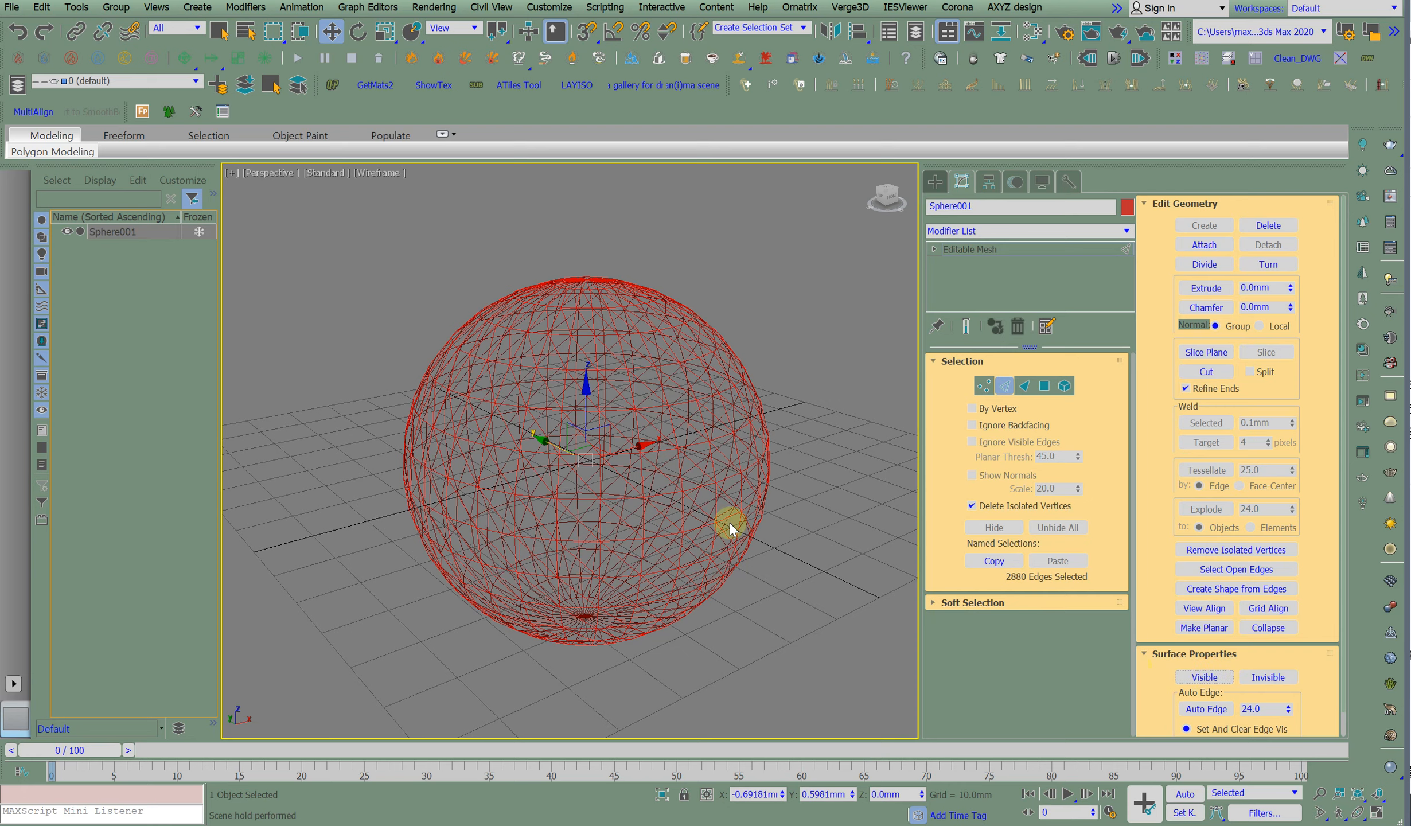
left_click(824, 548)
left_click(984, 250)
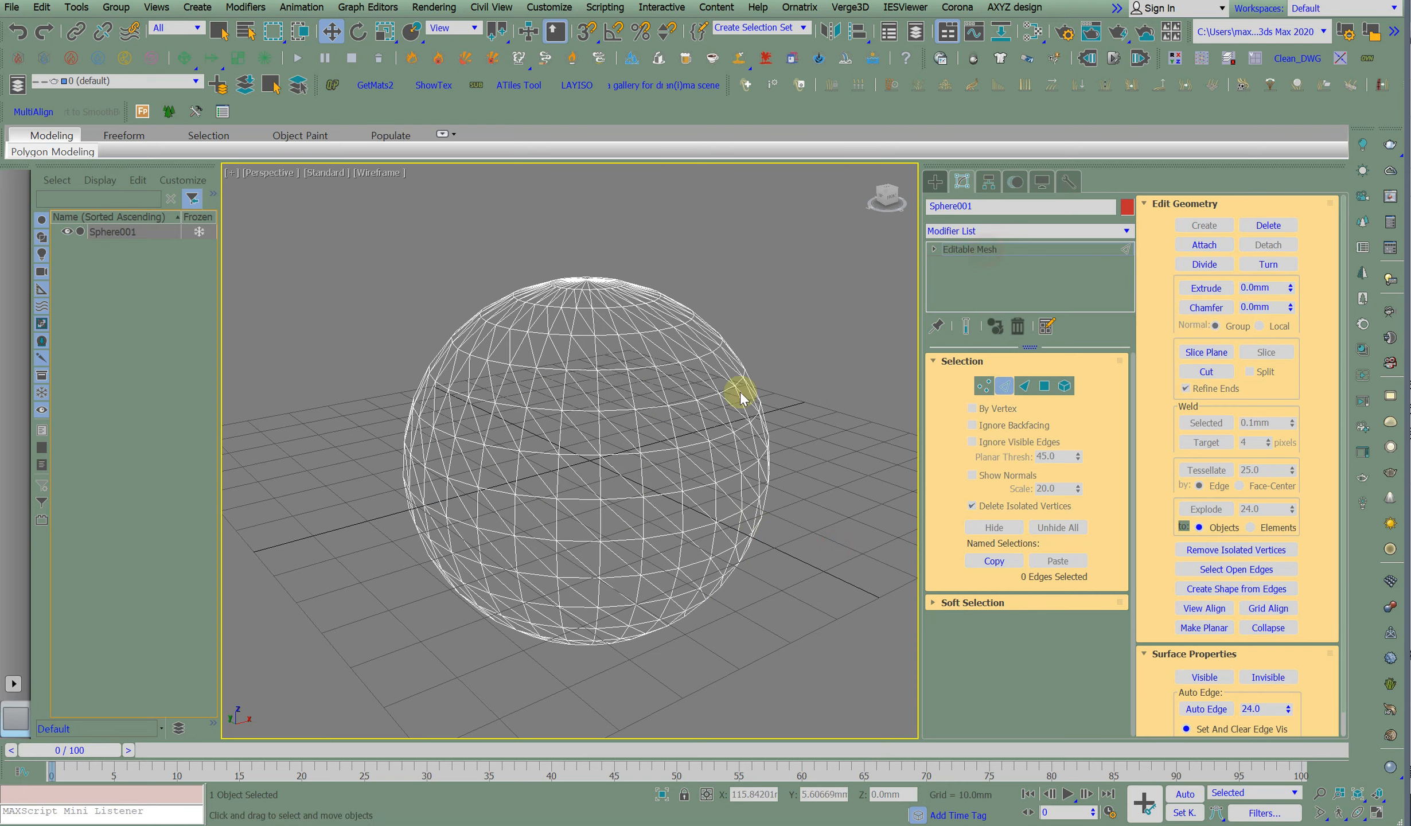
Convert the triangulated sphere to an Editable Poly and apply Quadrify All to it.
right_click(641, 270)
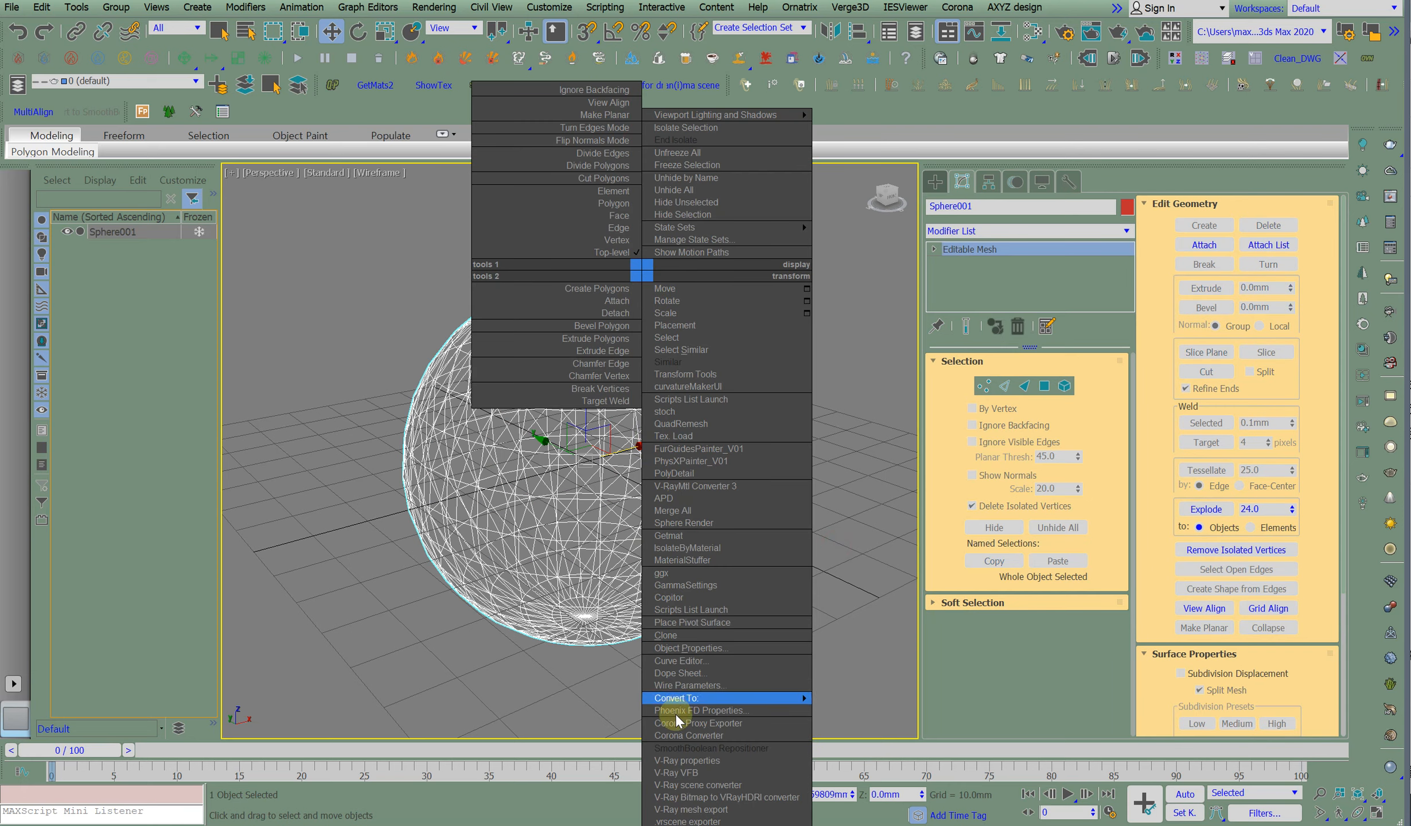
mouse_move(683, 698)
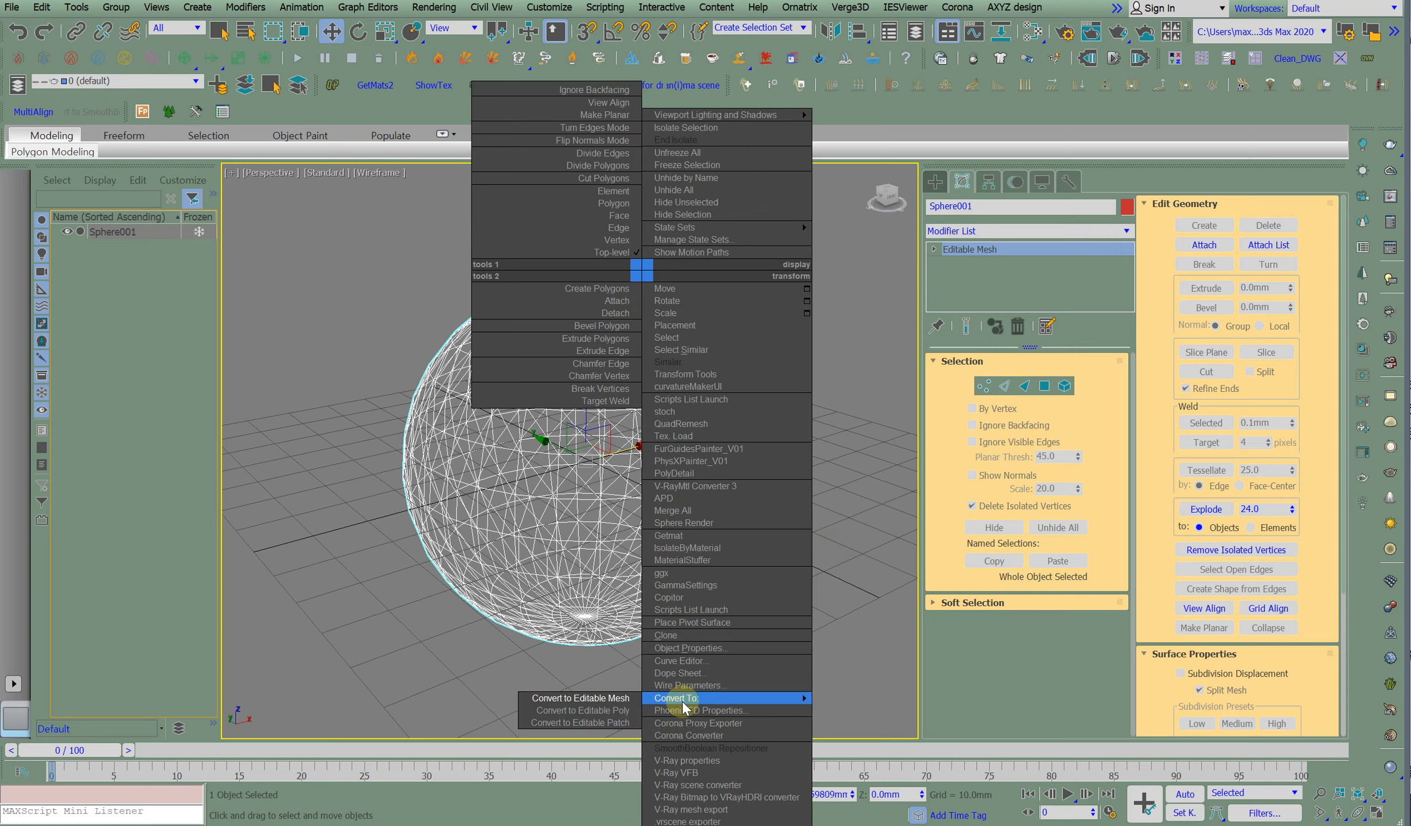
left_click(627, 710)
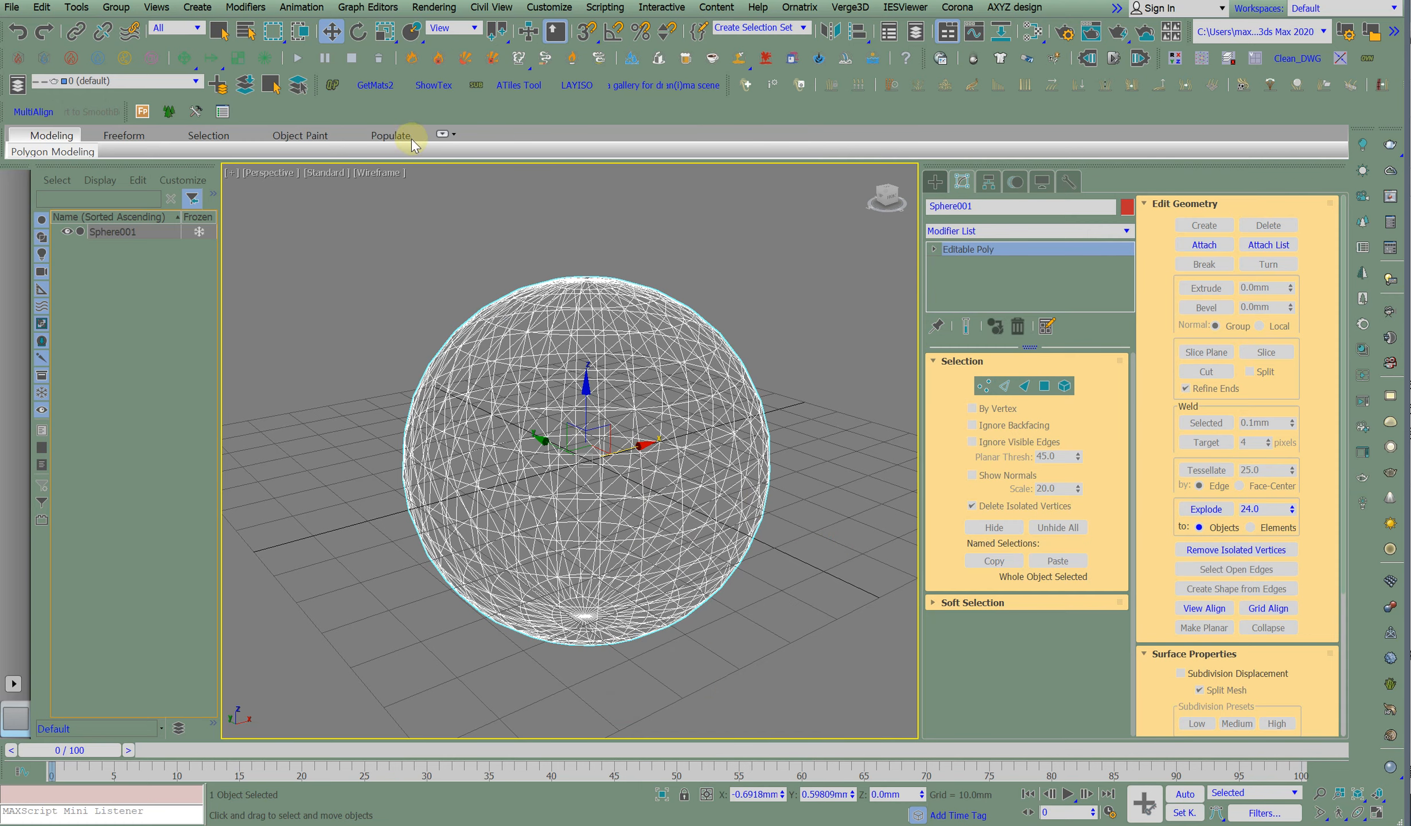
left_click(447, 133)
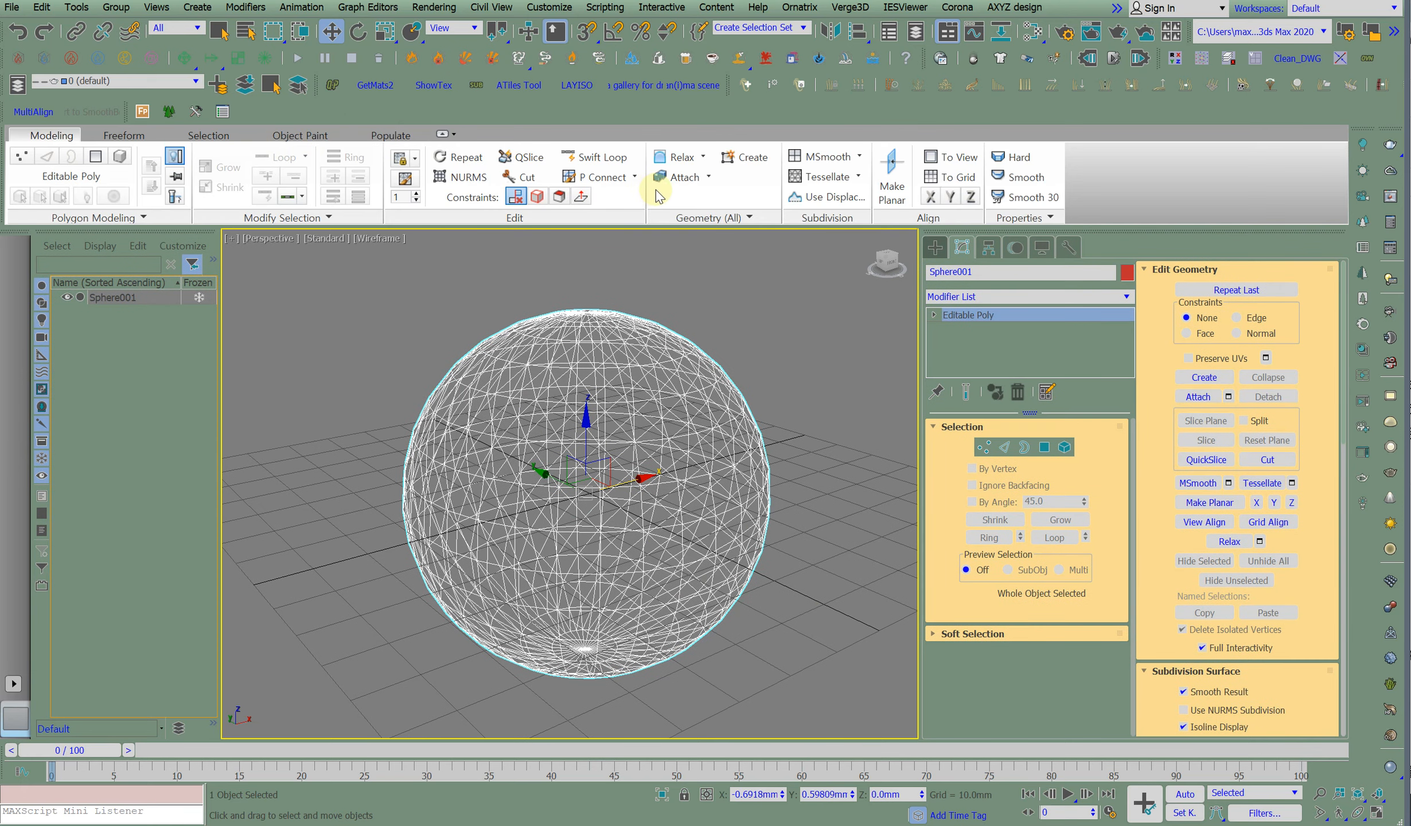
left_click(749, 218)
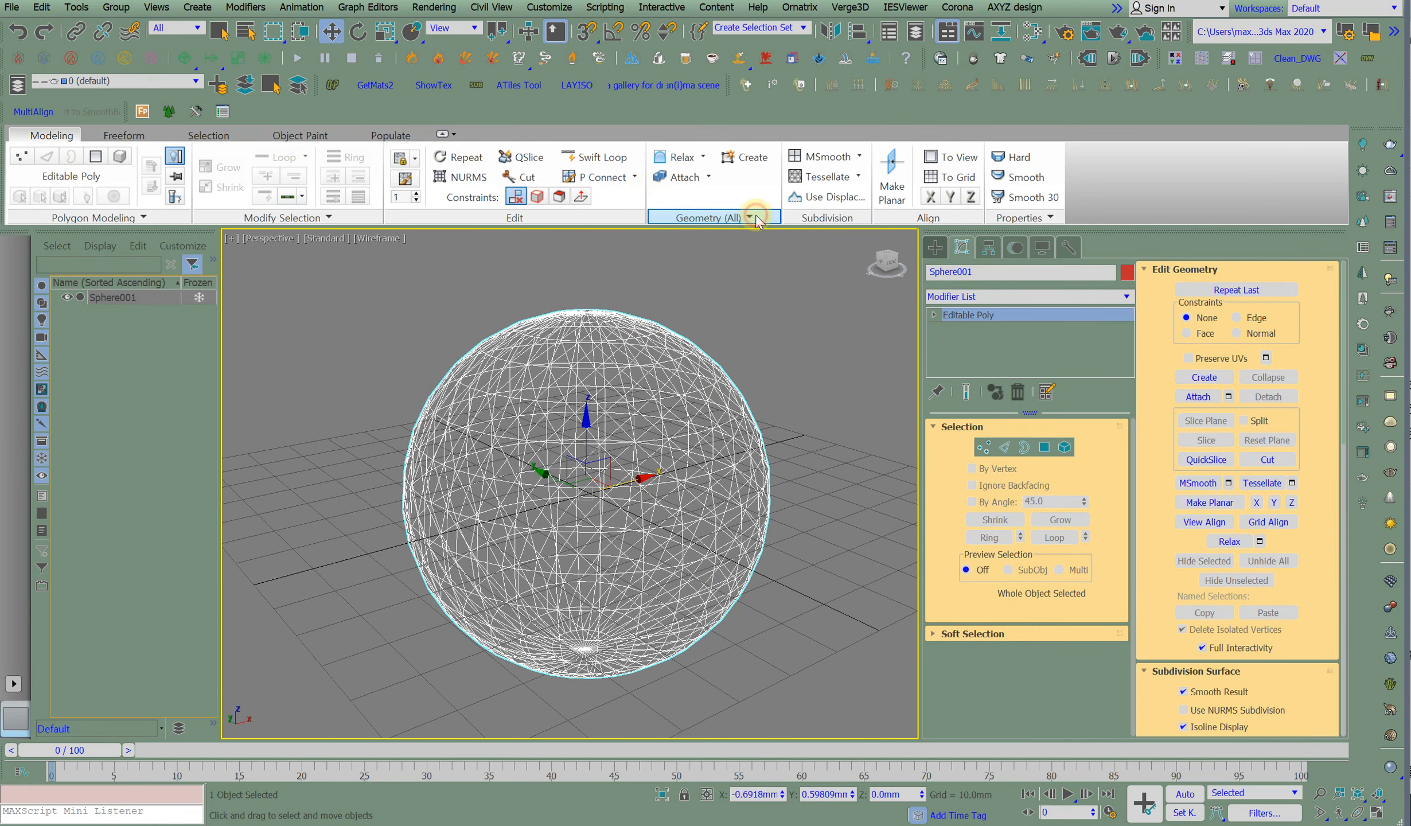
left_click(692, 245)
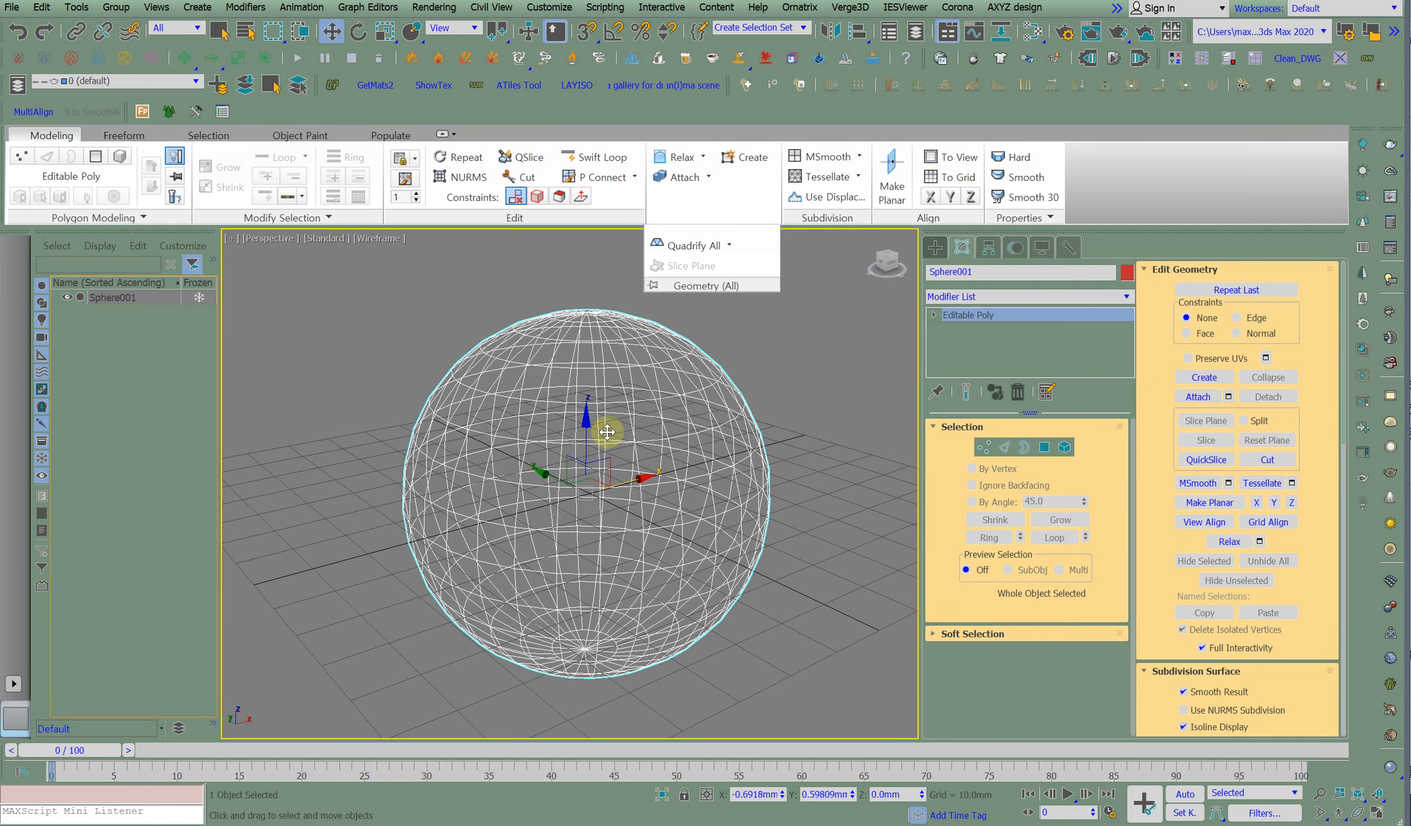
Deselect the sphere to inspect its quads, and undo Quadrify All and the Editable Poly conversion.
left_click(809, 422)
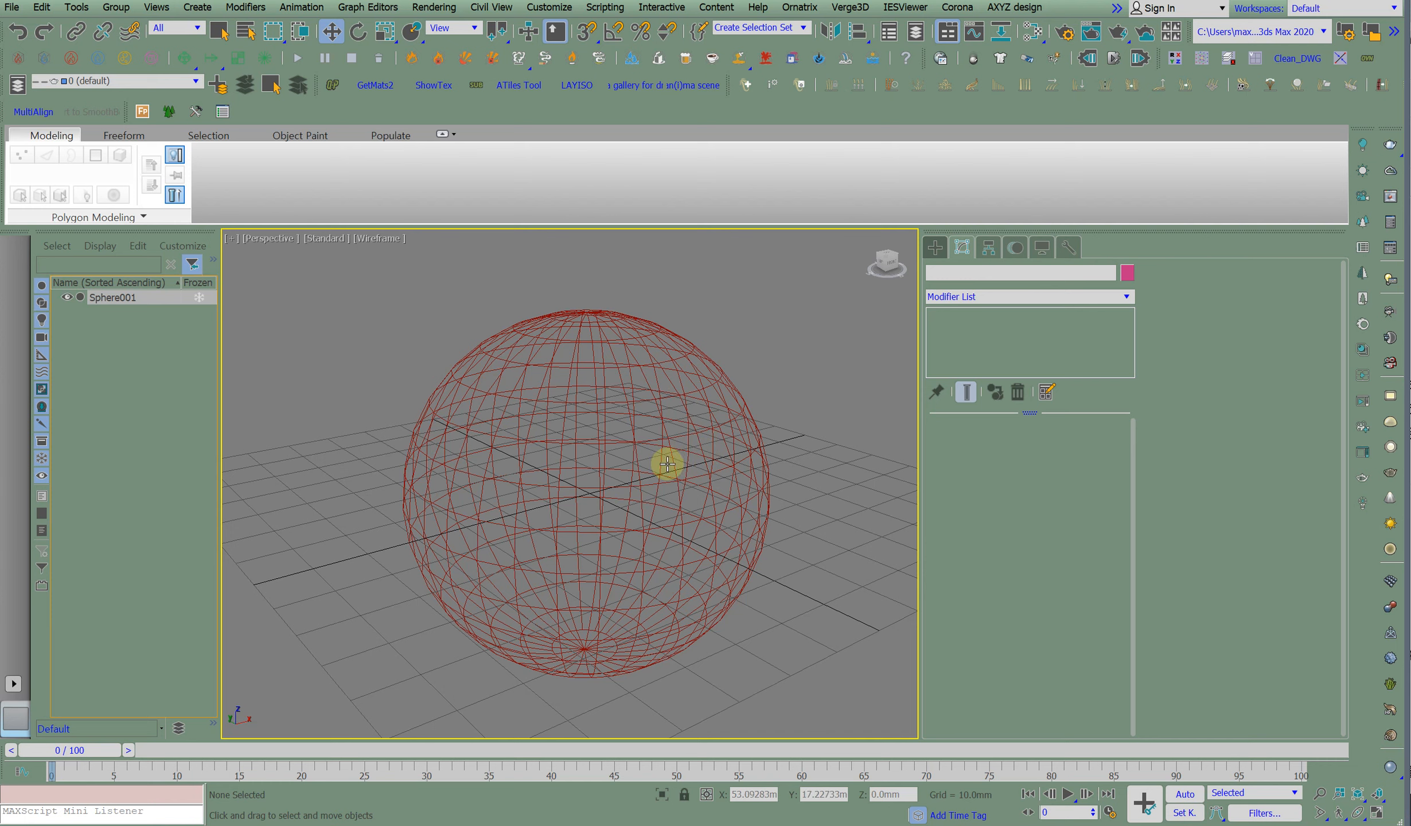
left_click_drag(460, 299, 659, 369)
left_click(780, 374)
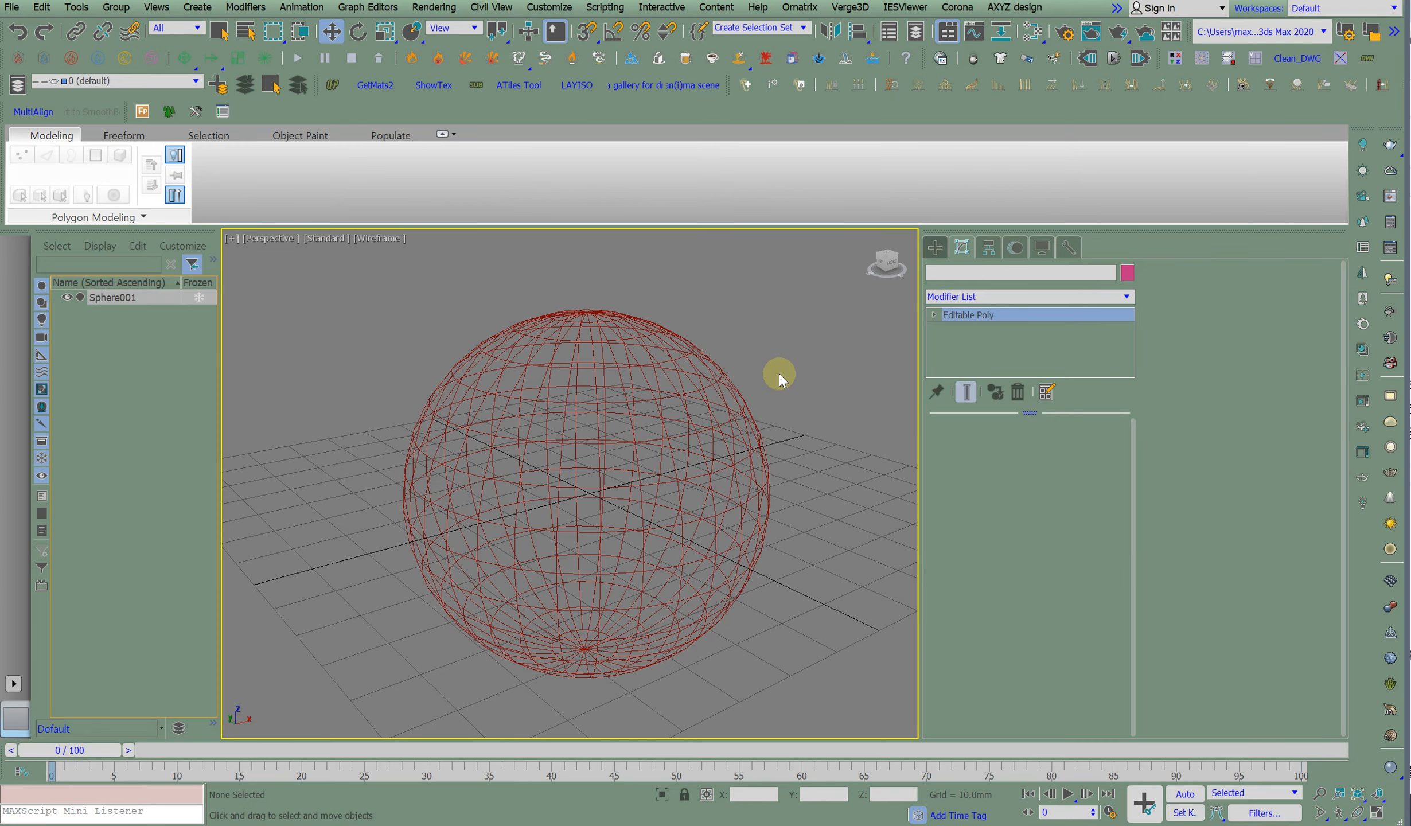
key("ctrl+z")
key("ctrl+z")
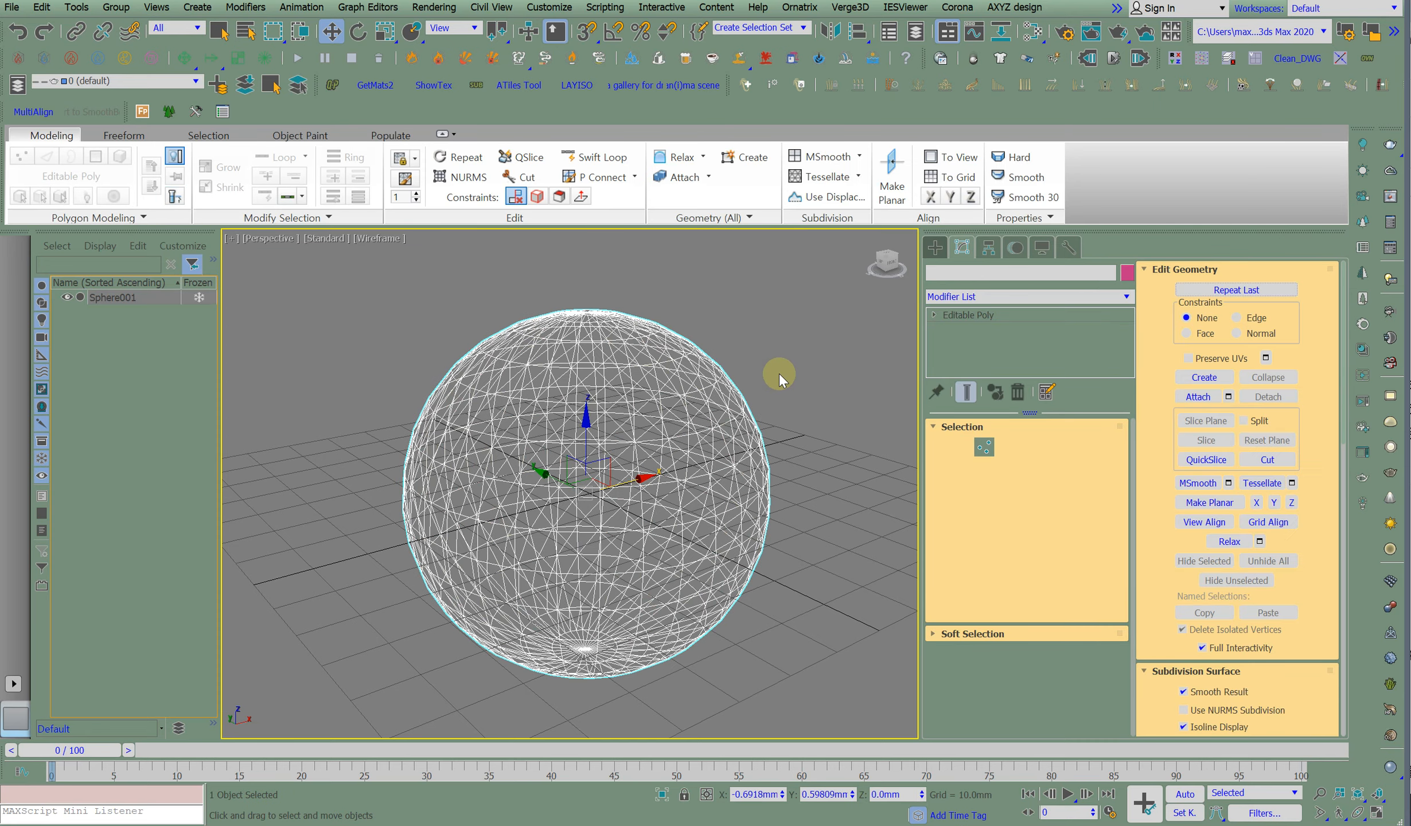
Remesh the triangulated sphere with Quad Remesher at a target quad count of 5000.
middle_click_drag(692, 422, 627, 391)
right_click(627, 274)
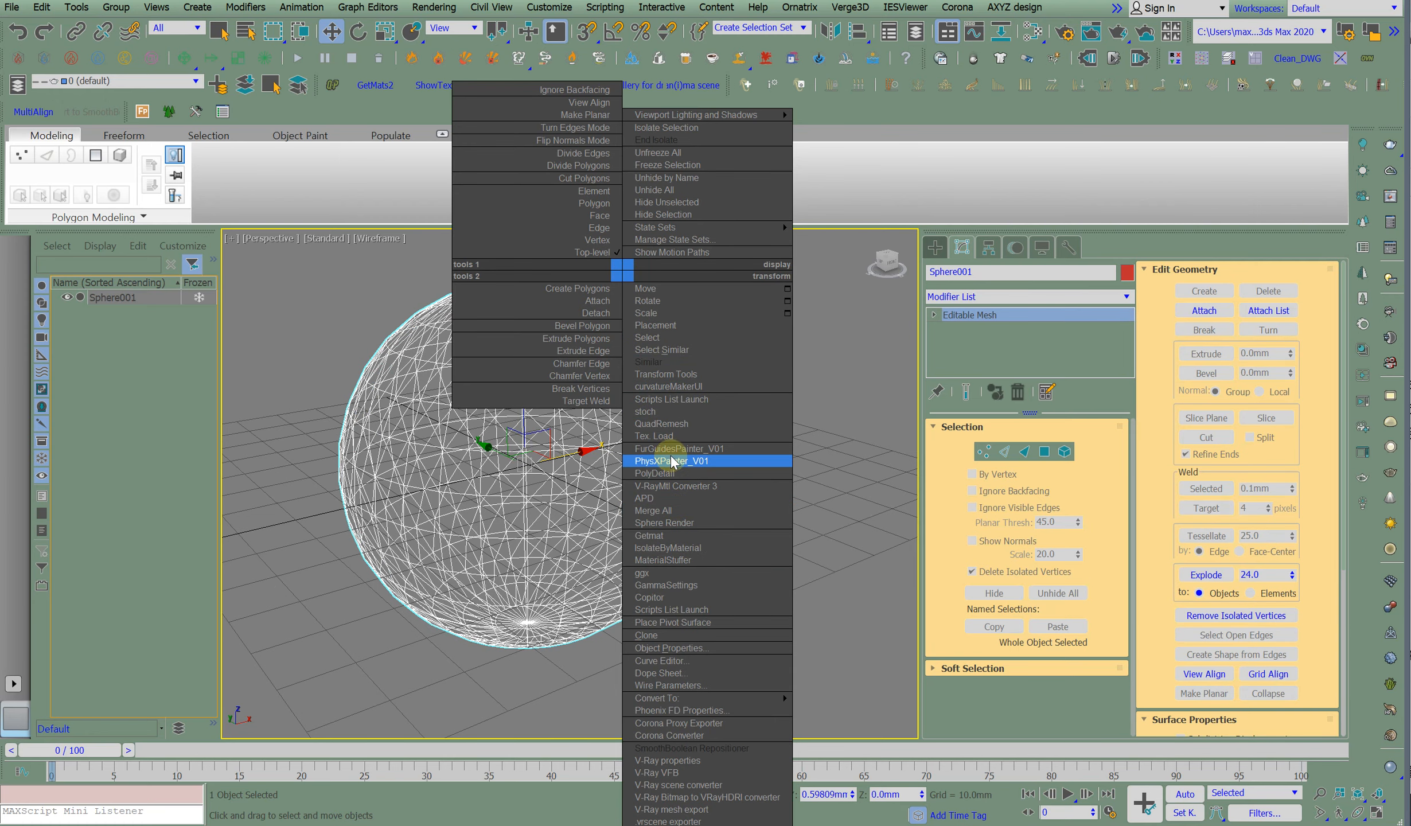
left_click(668, 429)
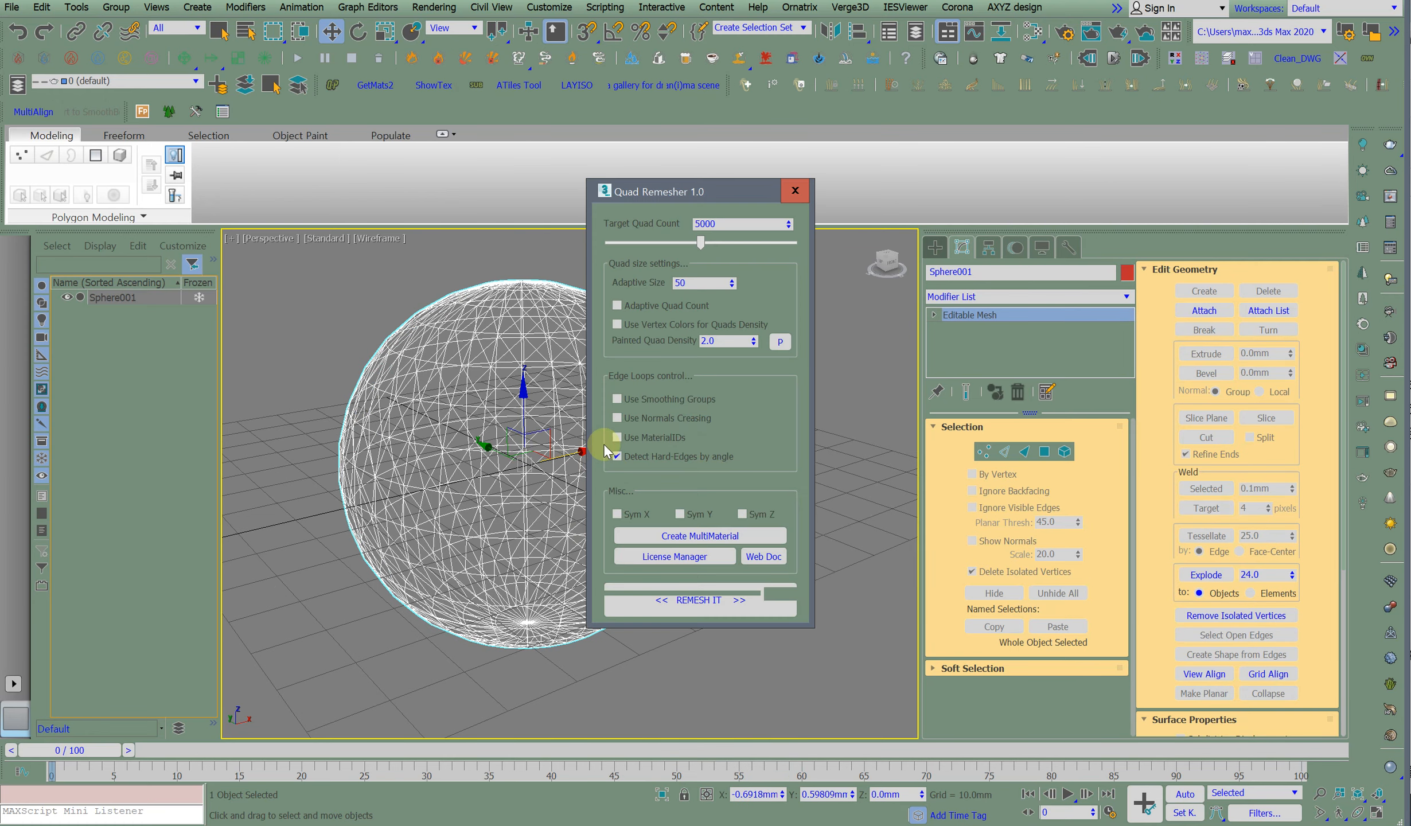
left_click(680, 600)
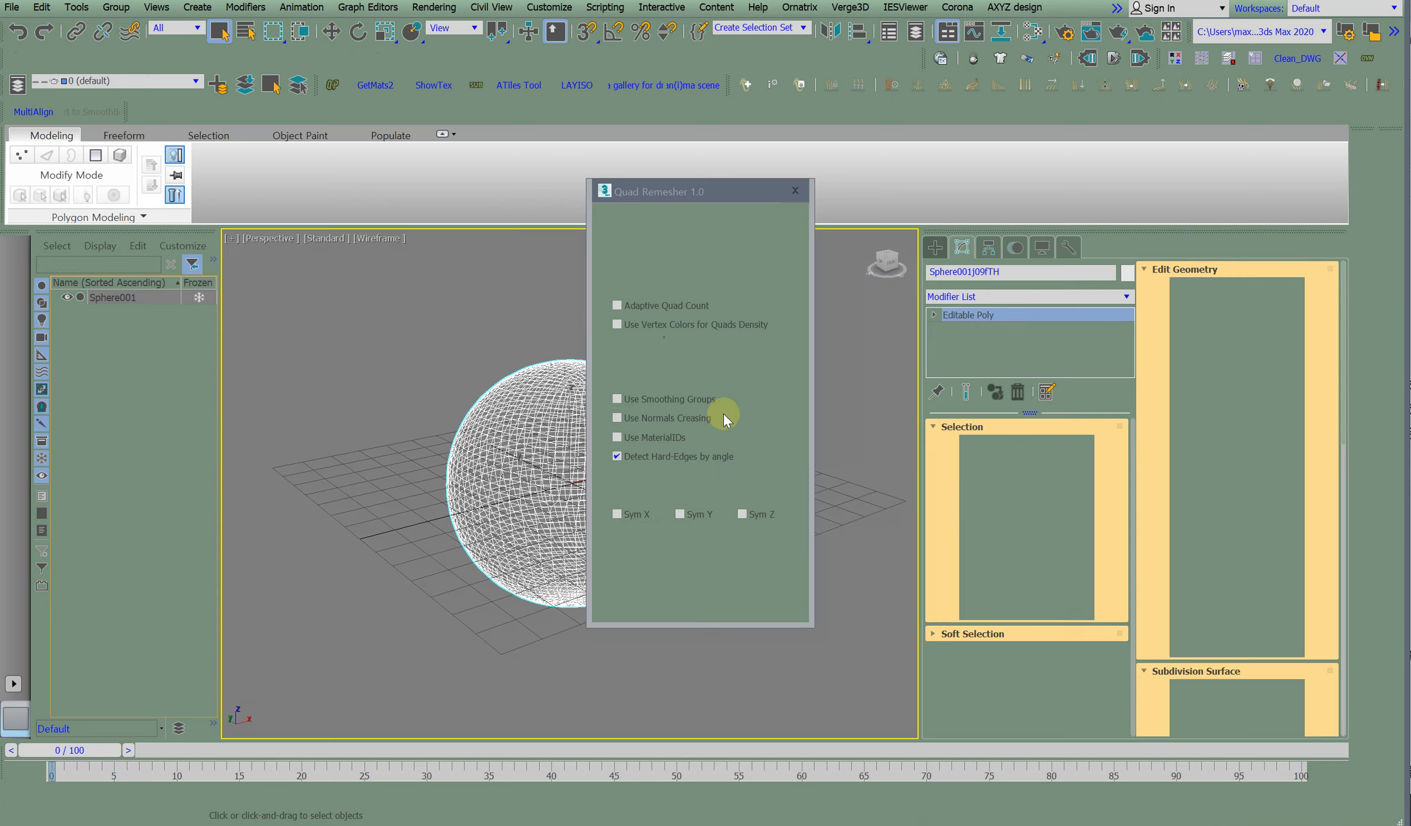
Examine the remeshed sphere up close in shaded and wireframe display, and close Quad Remesher.
left_click_drag(713, 188, 236, 191)
scroll(591, 496, "up", 5)
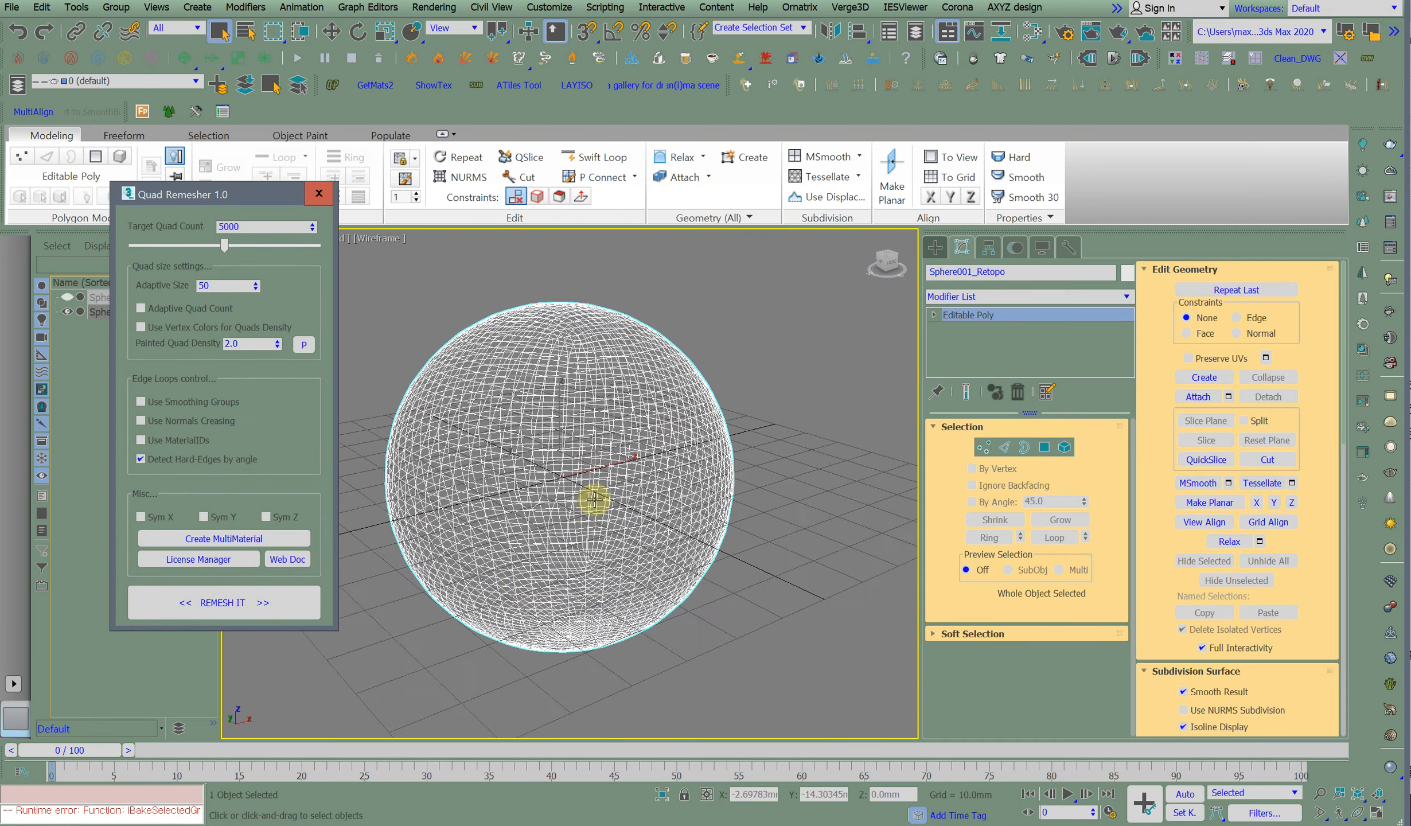
key("F3")
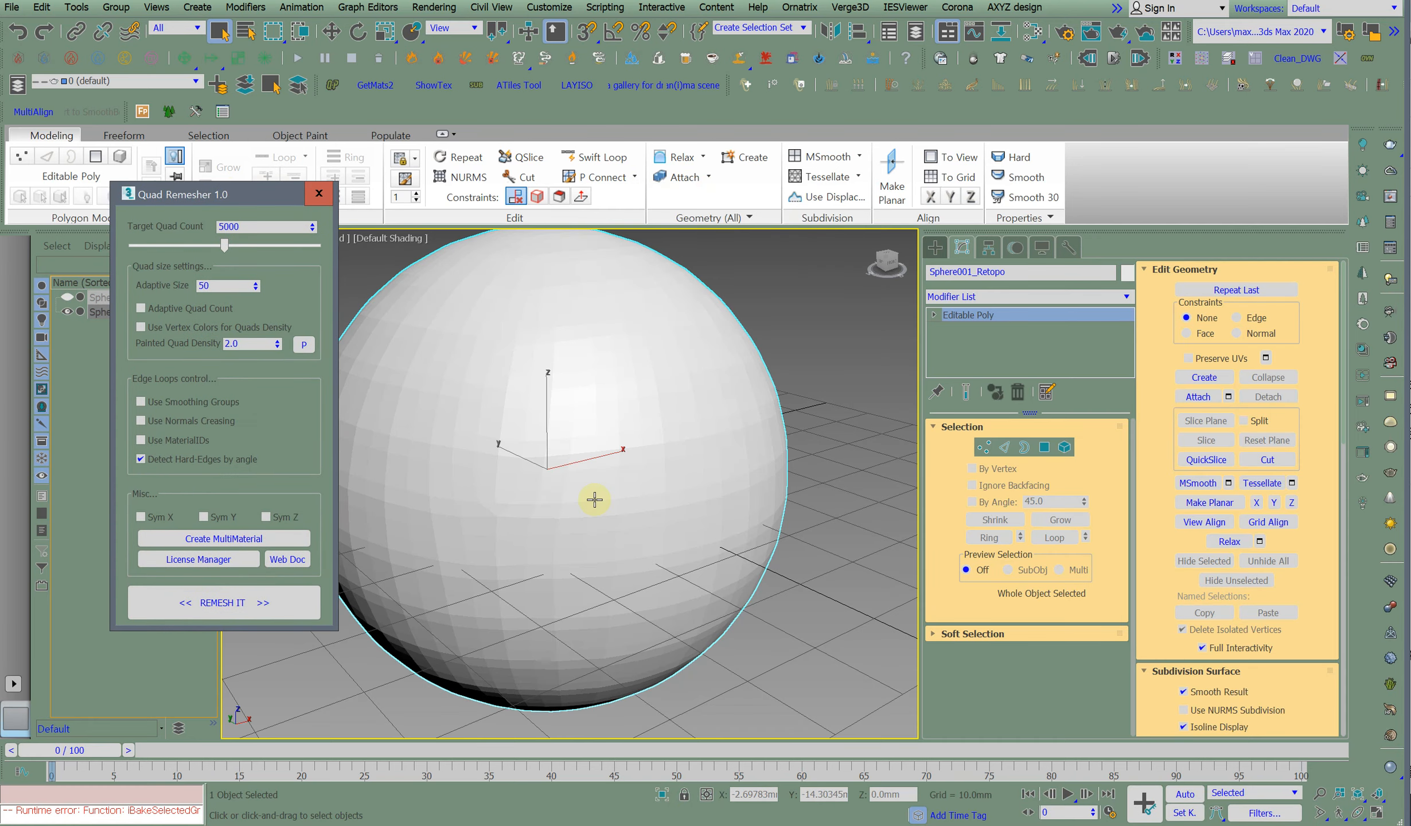
key("F3")
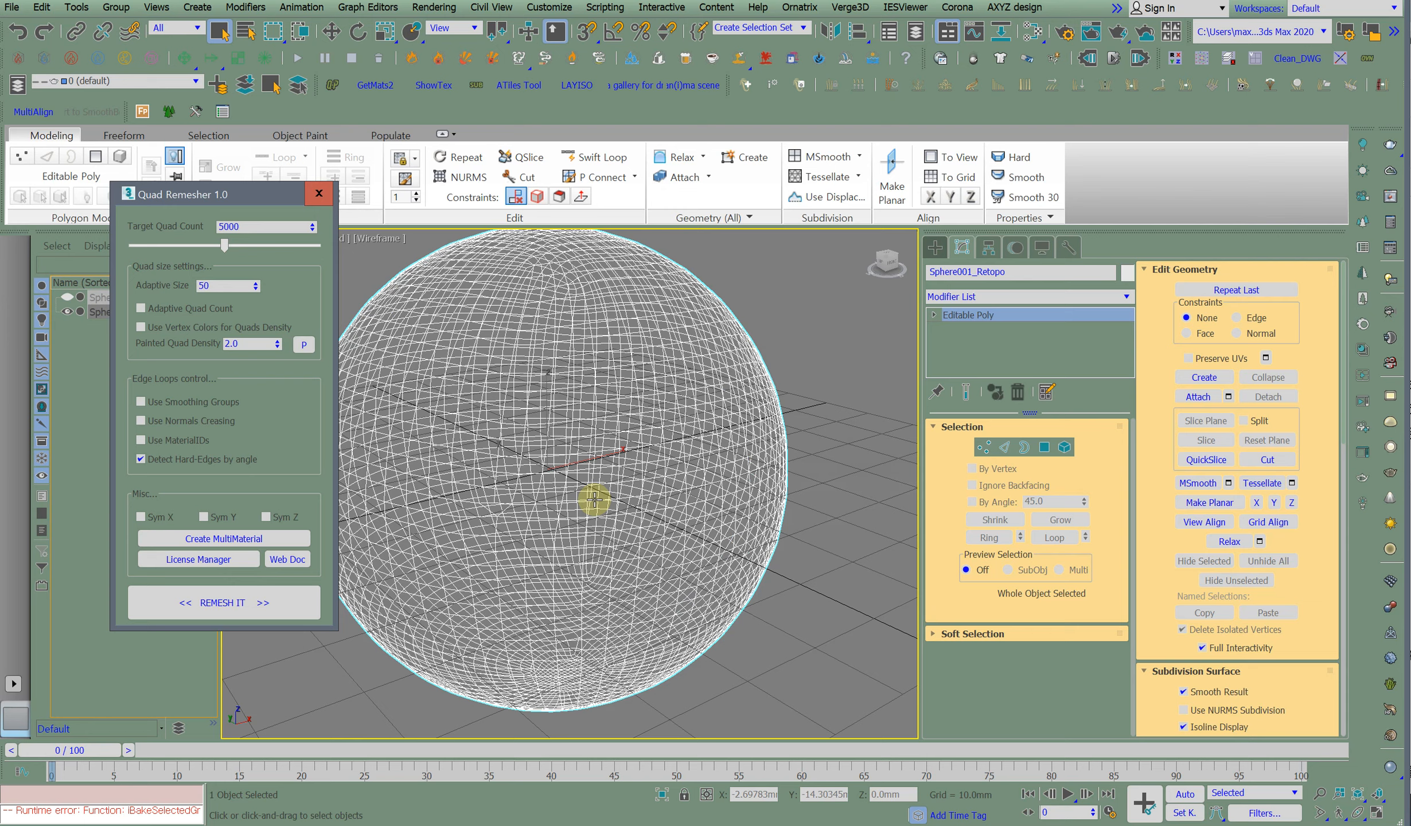
left_click(319, 193)
Reset the scene, discarding the spheres.
left_click(11, 7)
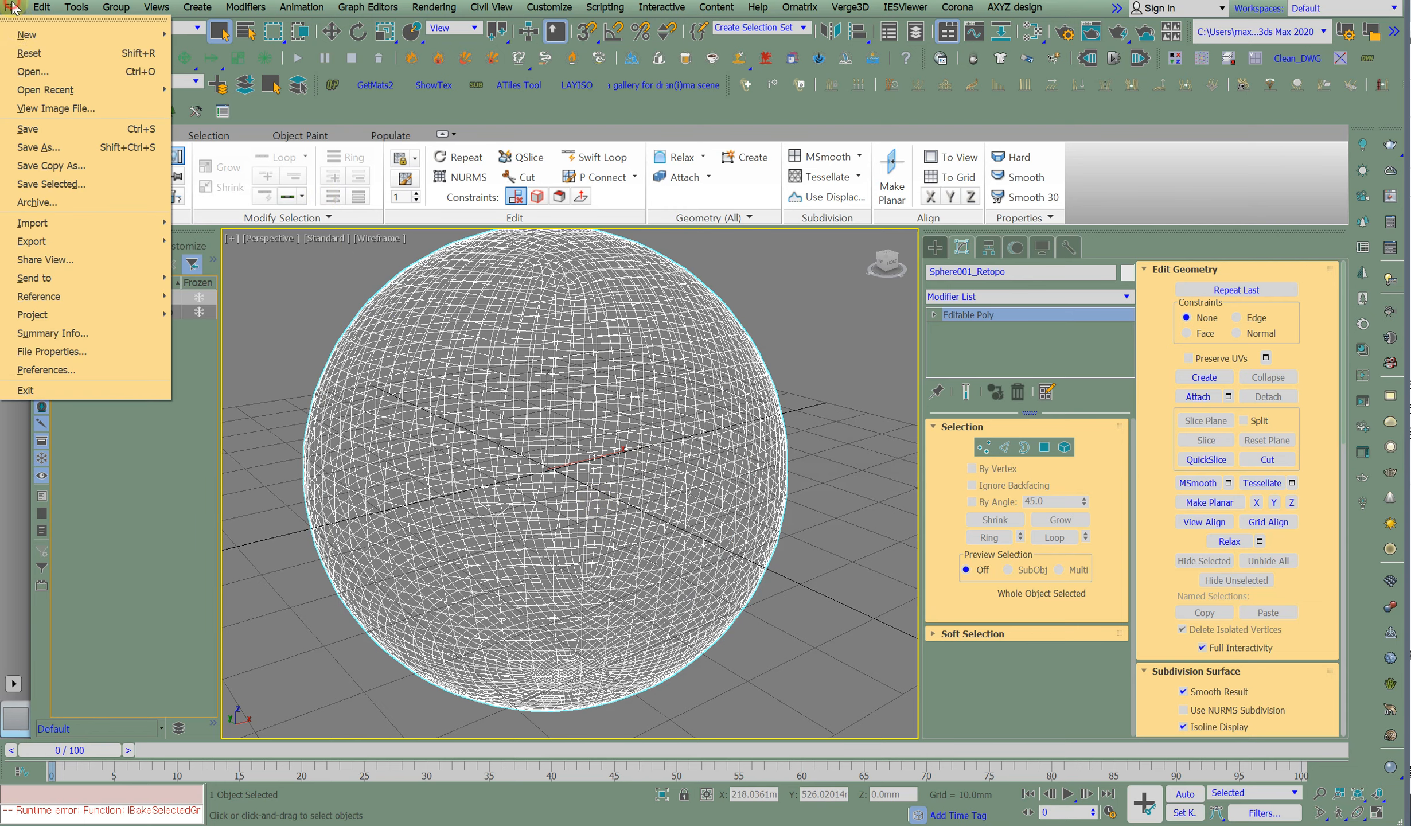
left_click(35, 52)
left_click(684, 447)
left_click(642, 438)
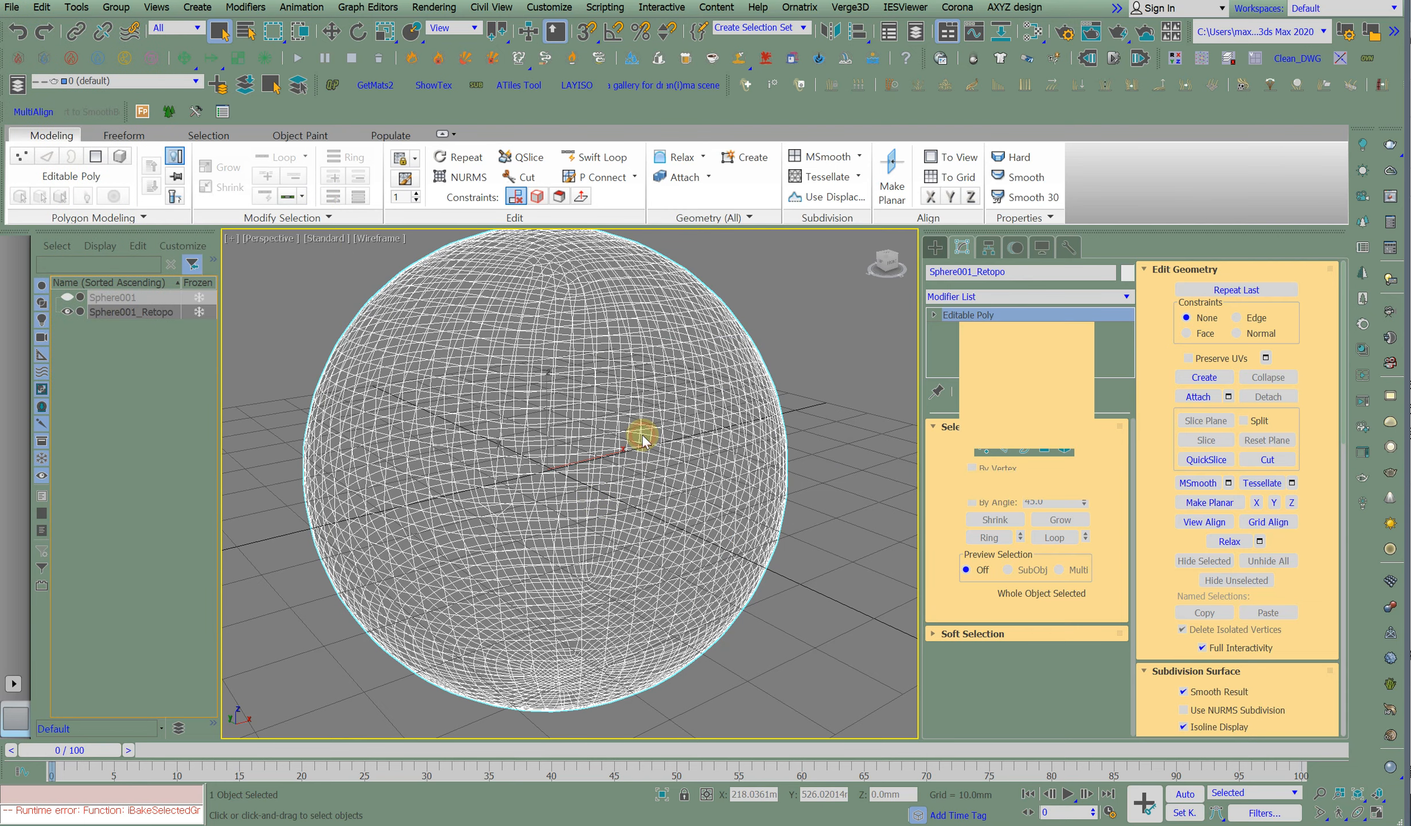
Draw a rectangle about 130 by 288 mm in the Top view and place circles inside it for the holes.
left_click(1265, 360)
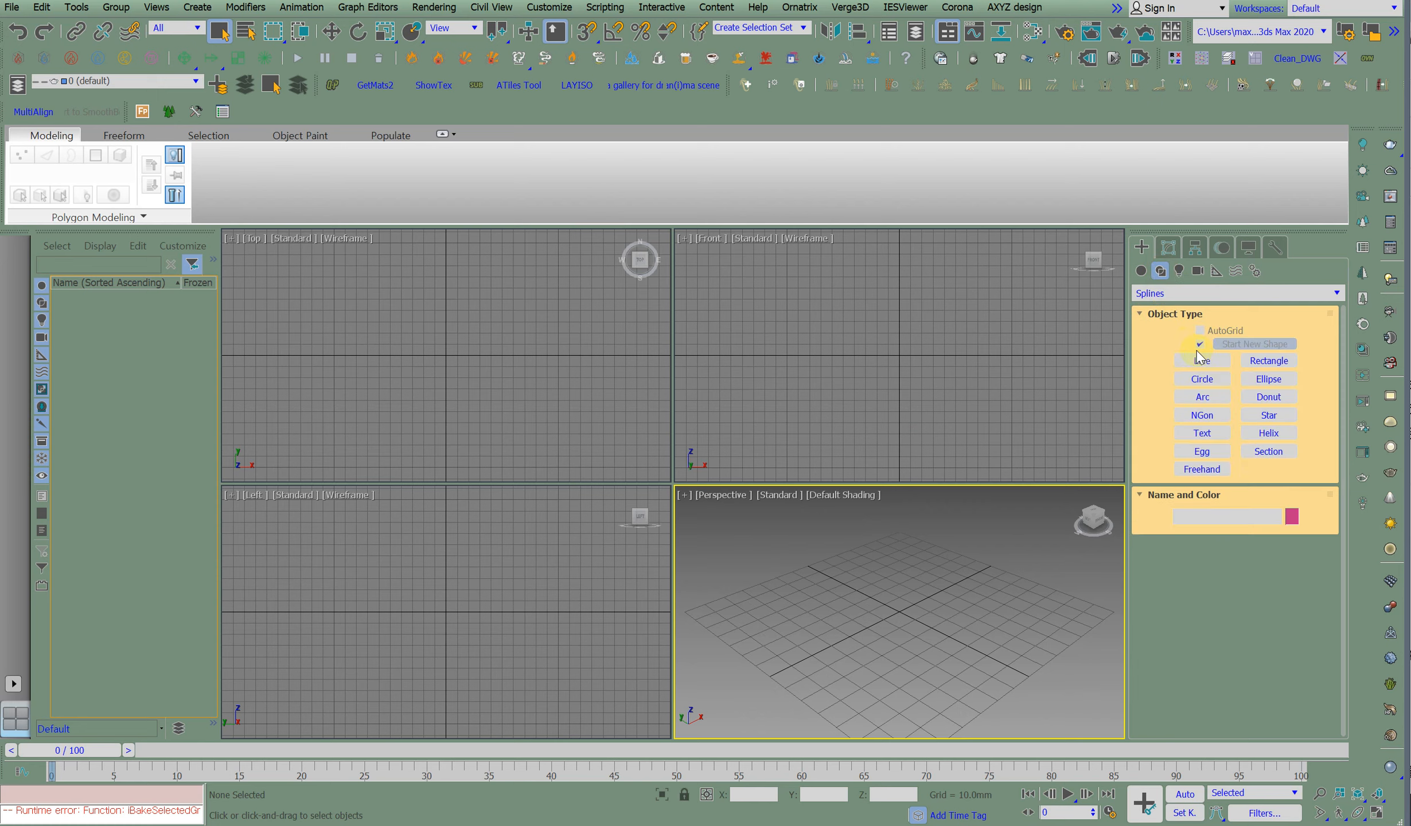
left_click_drag(300, 287, 624, 433)
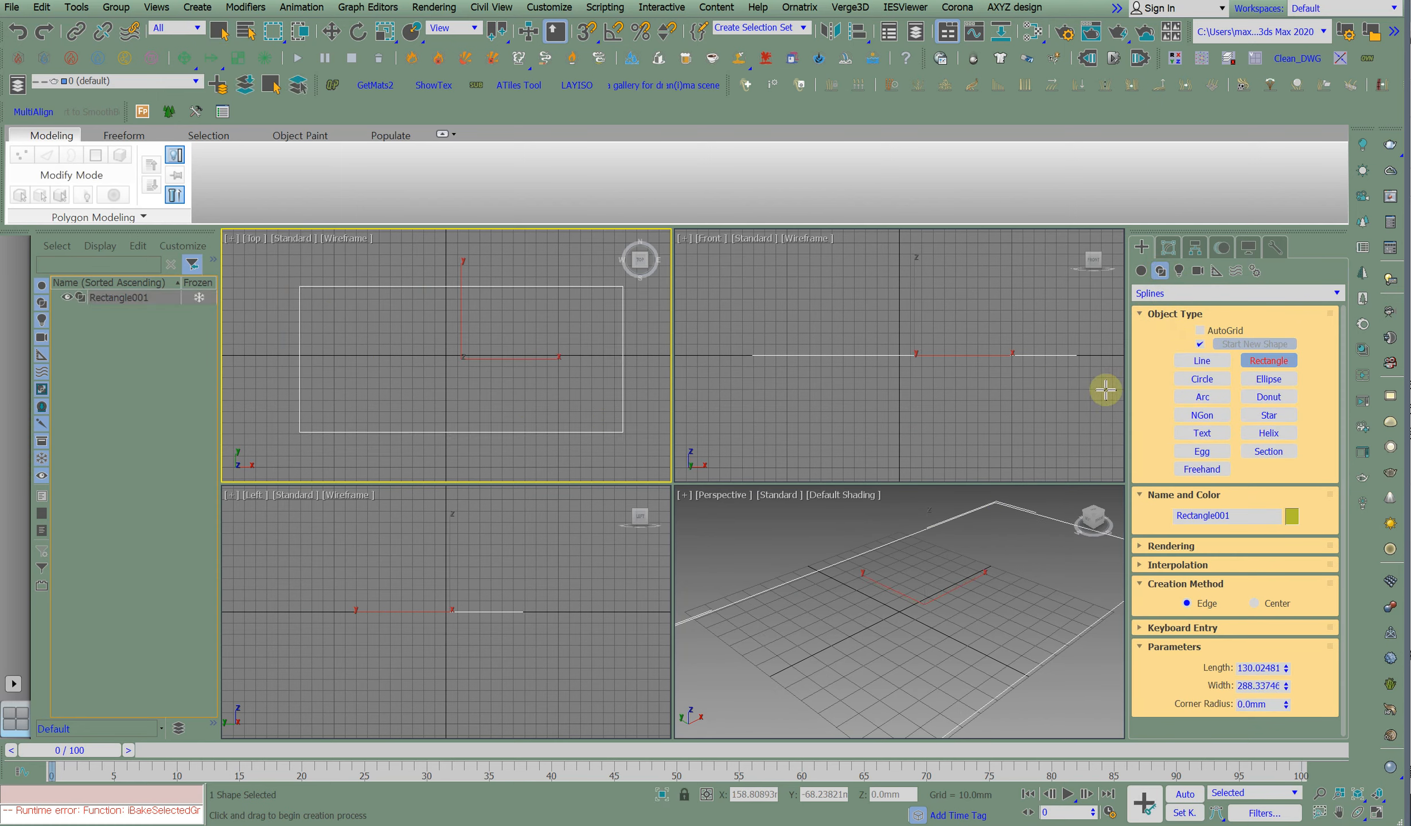
left_click(1205, 381)
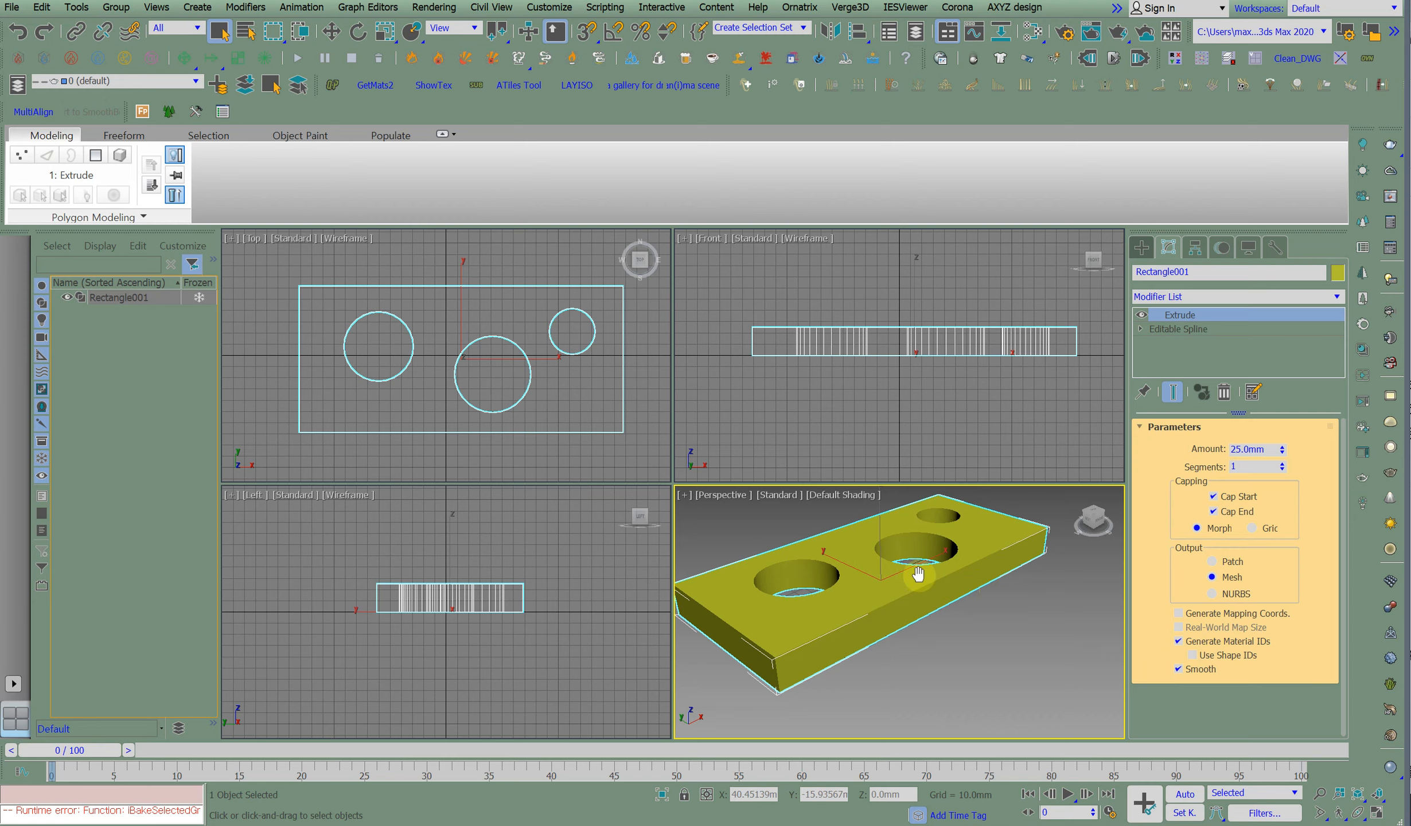
Remesh the extruded plate with three holes using Quad Remesher at a target quad count of 4106.
middle_click_drag(913, 573, 923, 574, "alt")
right_click(809, 274)
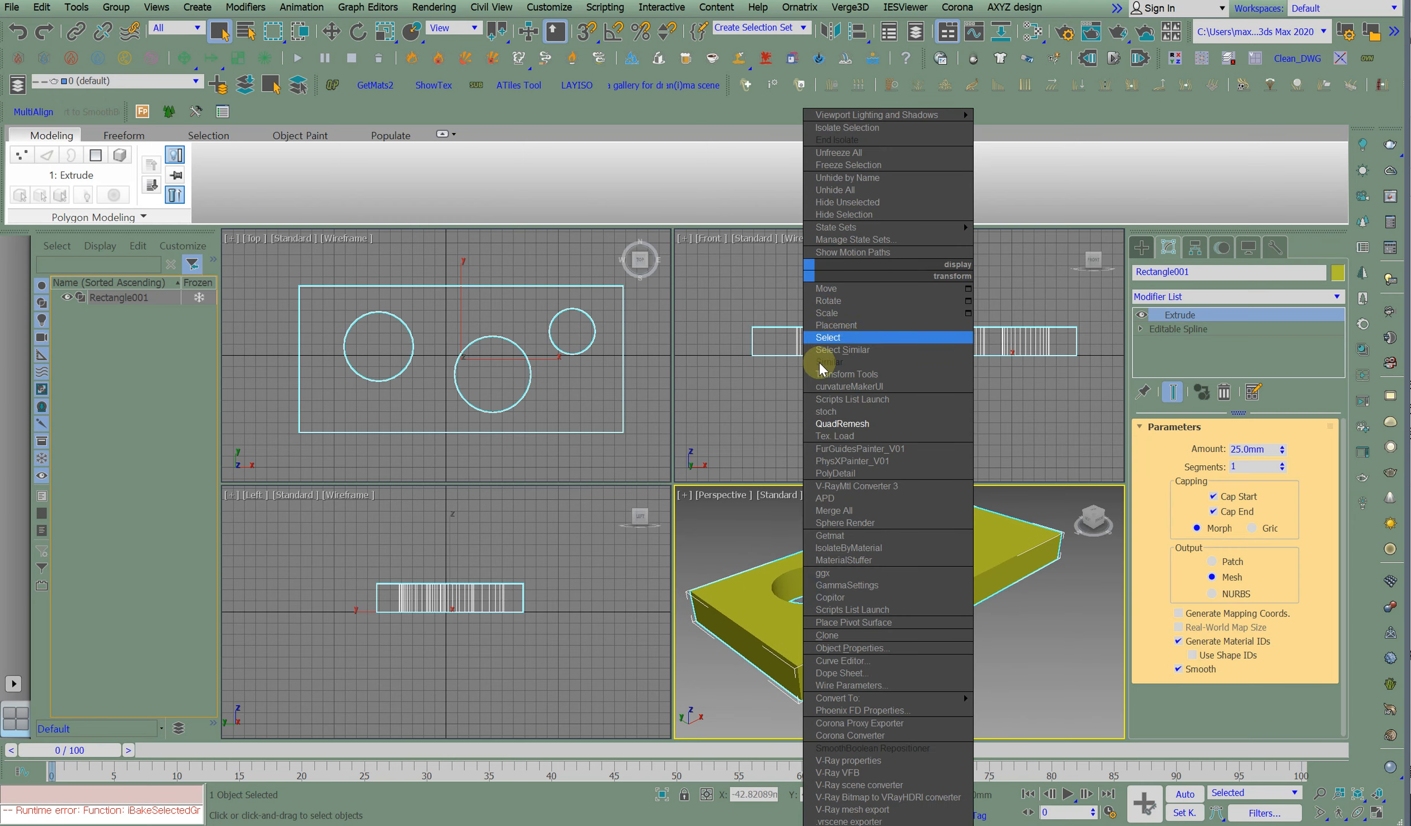
left_click(843, 289)
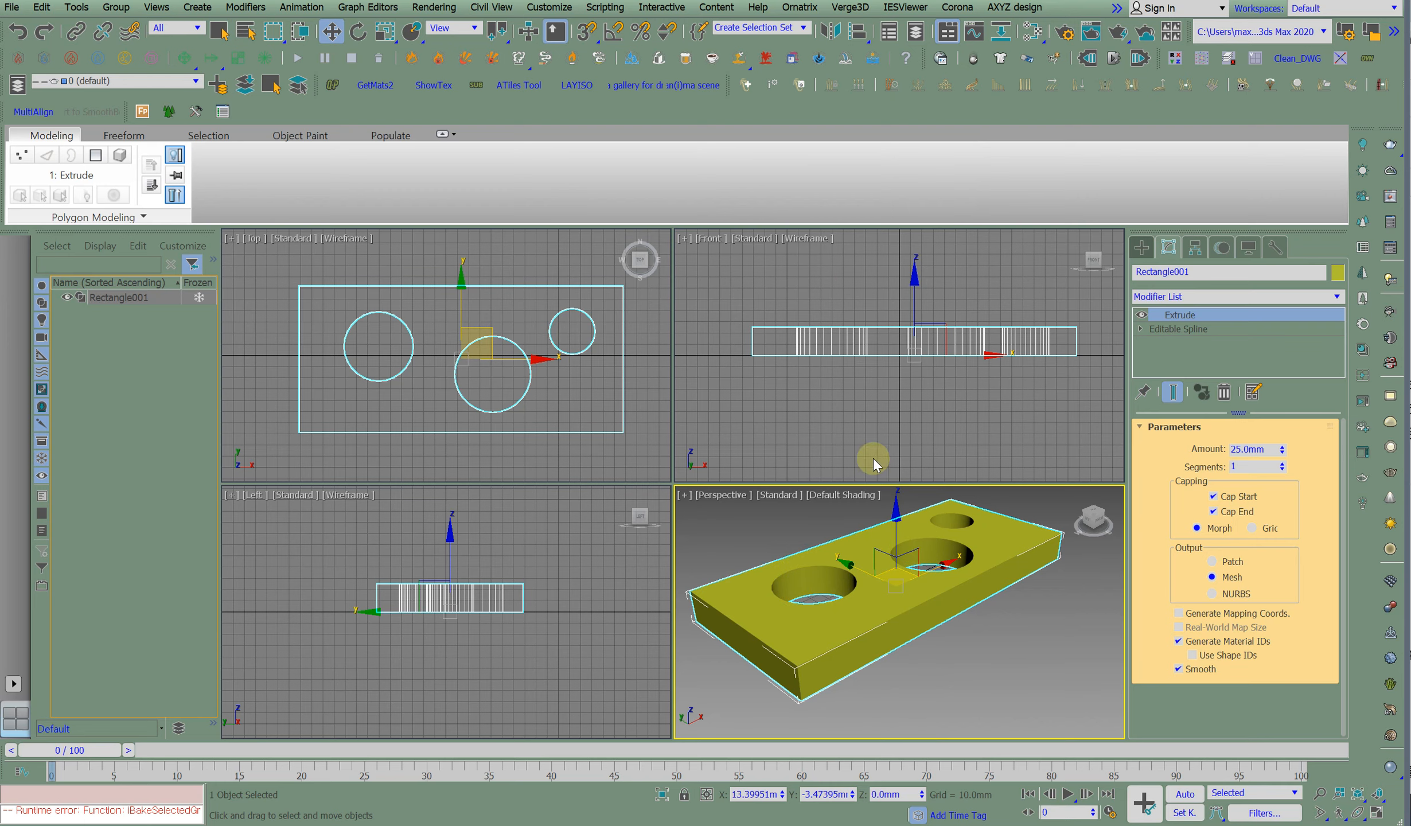
middle_click_drag(903, 578, 924, 592)
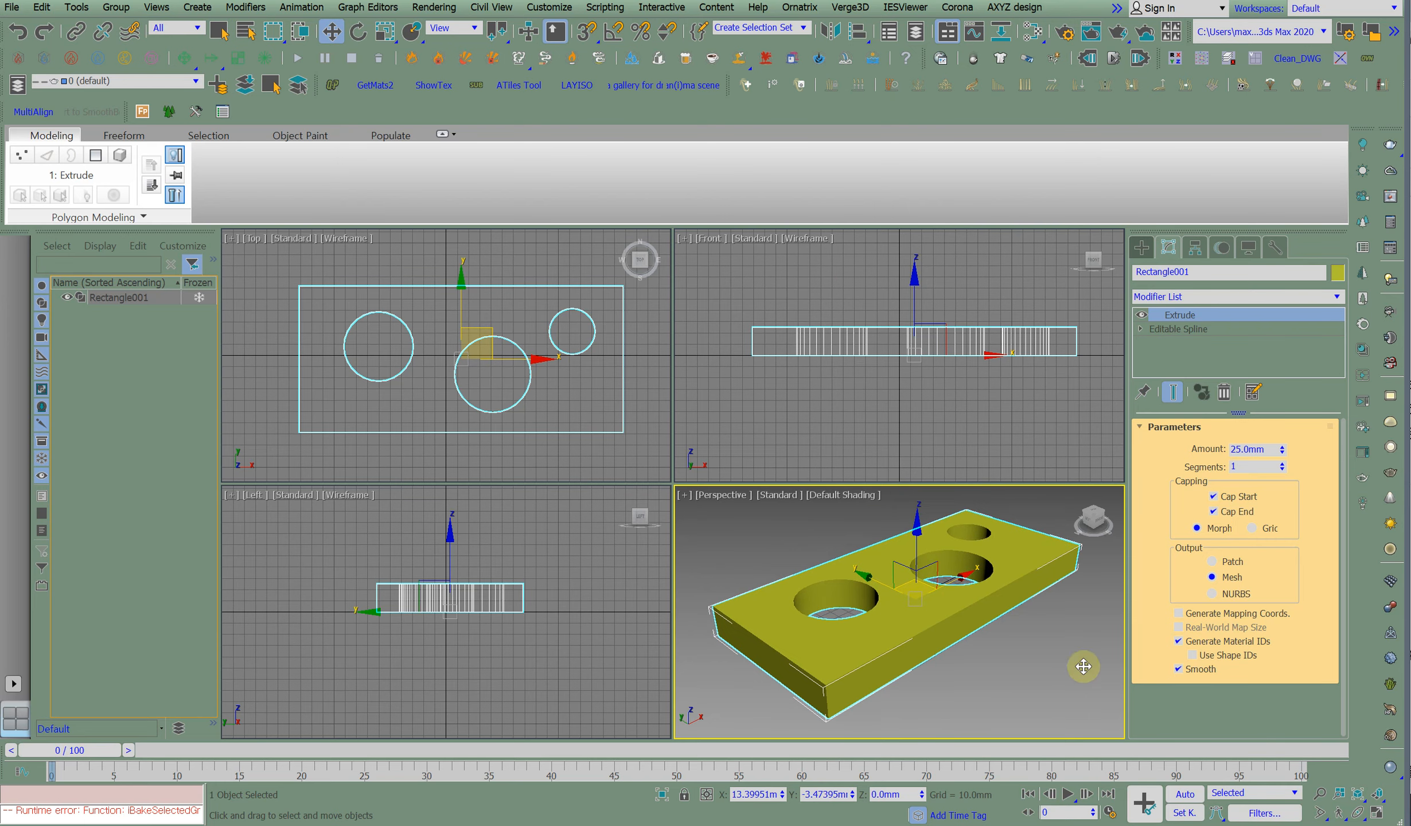
left_click(1376, 813)
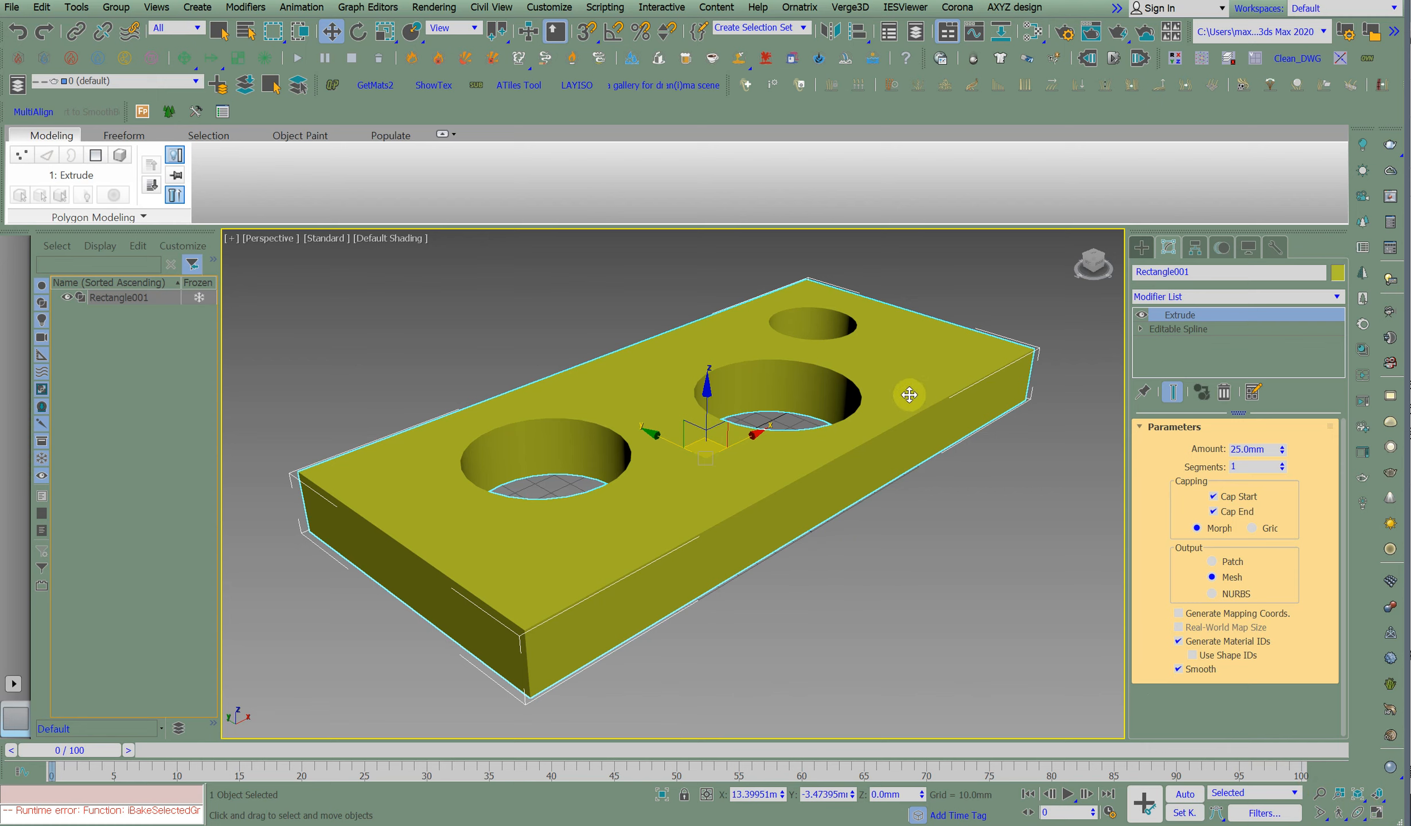
right_click(910, 275)
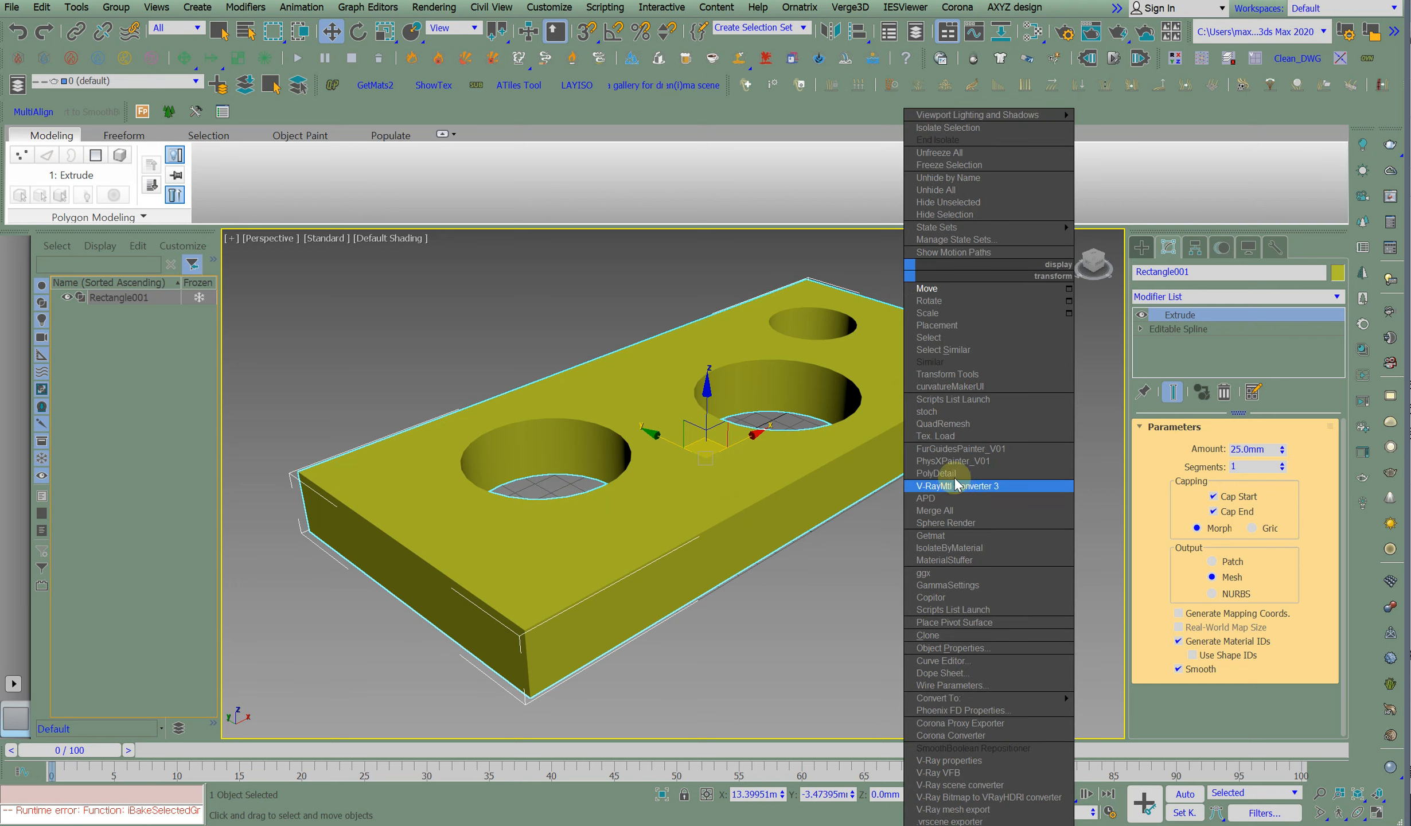
left_click(941, 423)
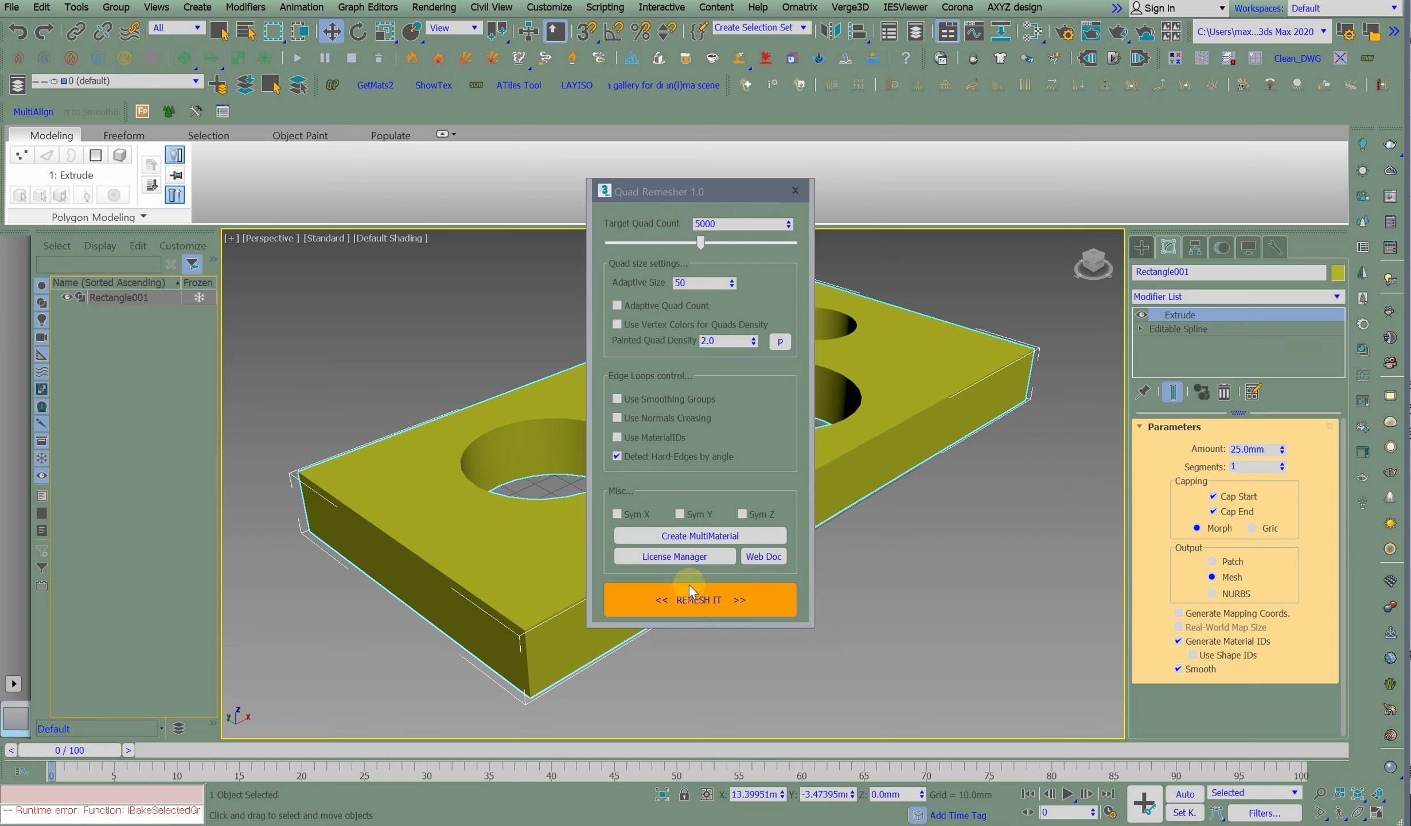
left_click_drag(697, 245, 686, 244)
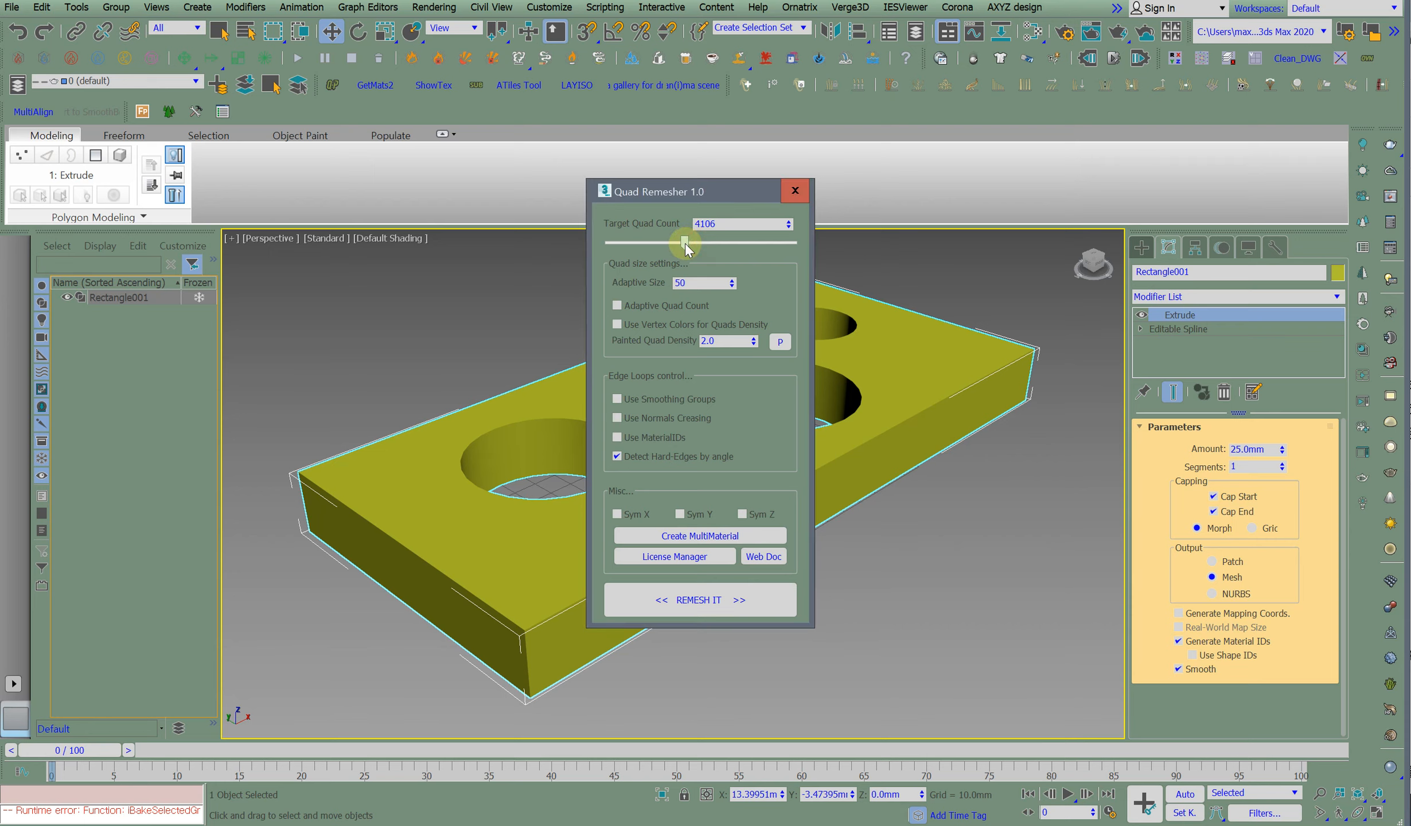
left_click(688, 601)
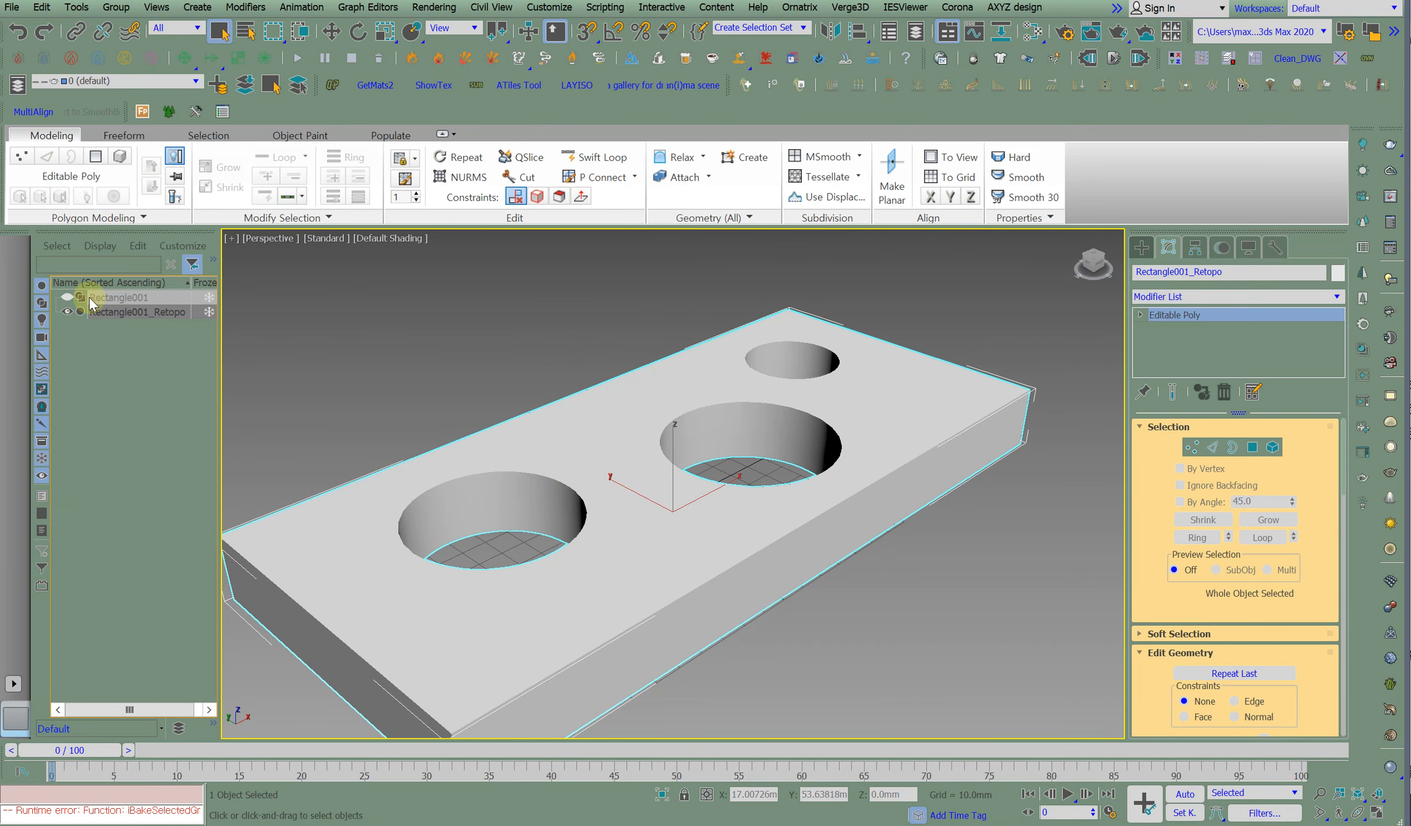
Add a TurboSmooth modifier to the remeshed plate and inspect its surface with and without edged faces.
middle_click_drag(661, 429, 686, 397)
key("F4")
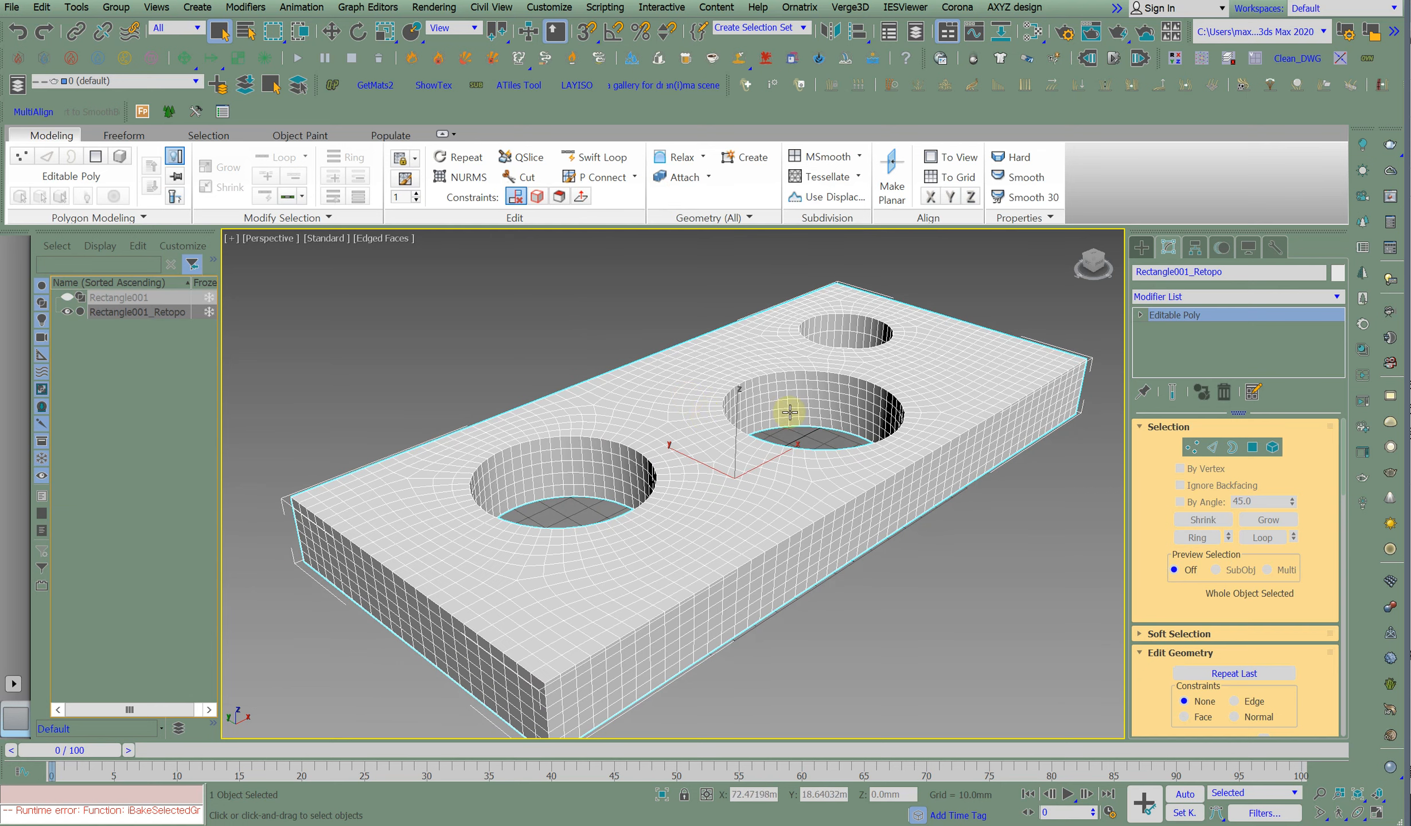
type("x")
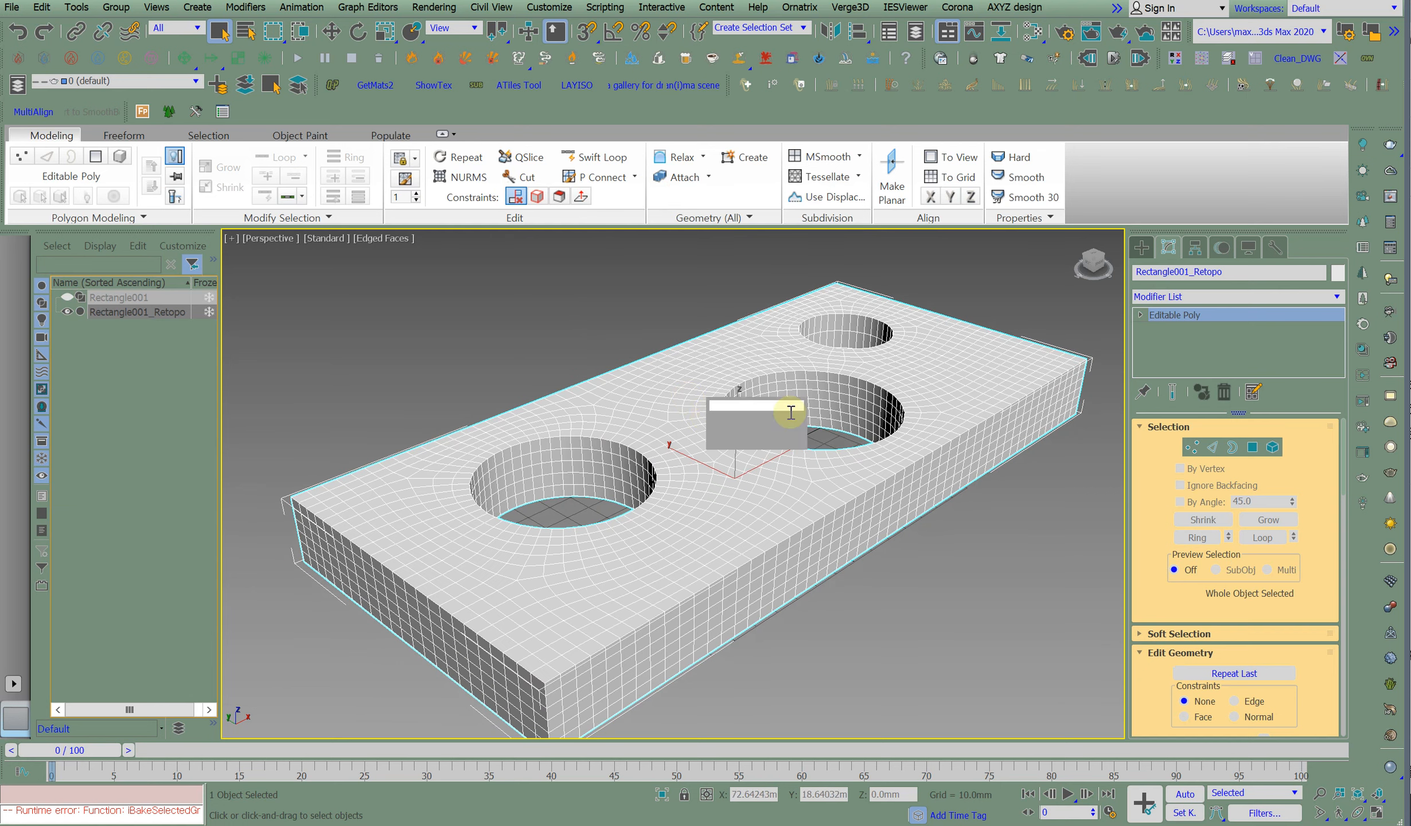
type("tu")
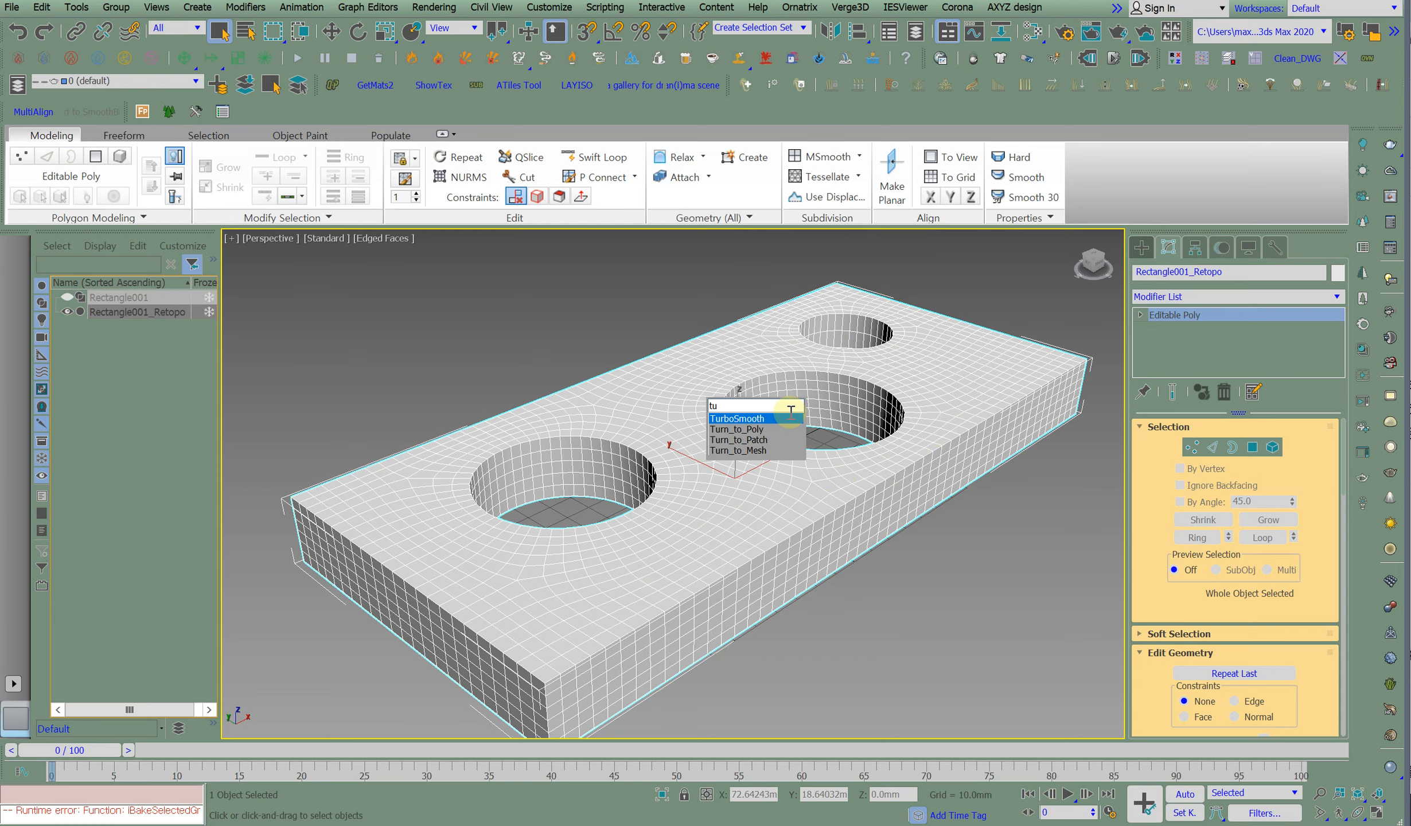
key("Return")
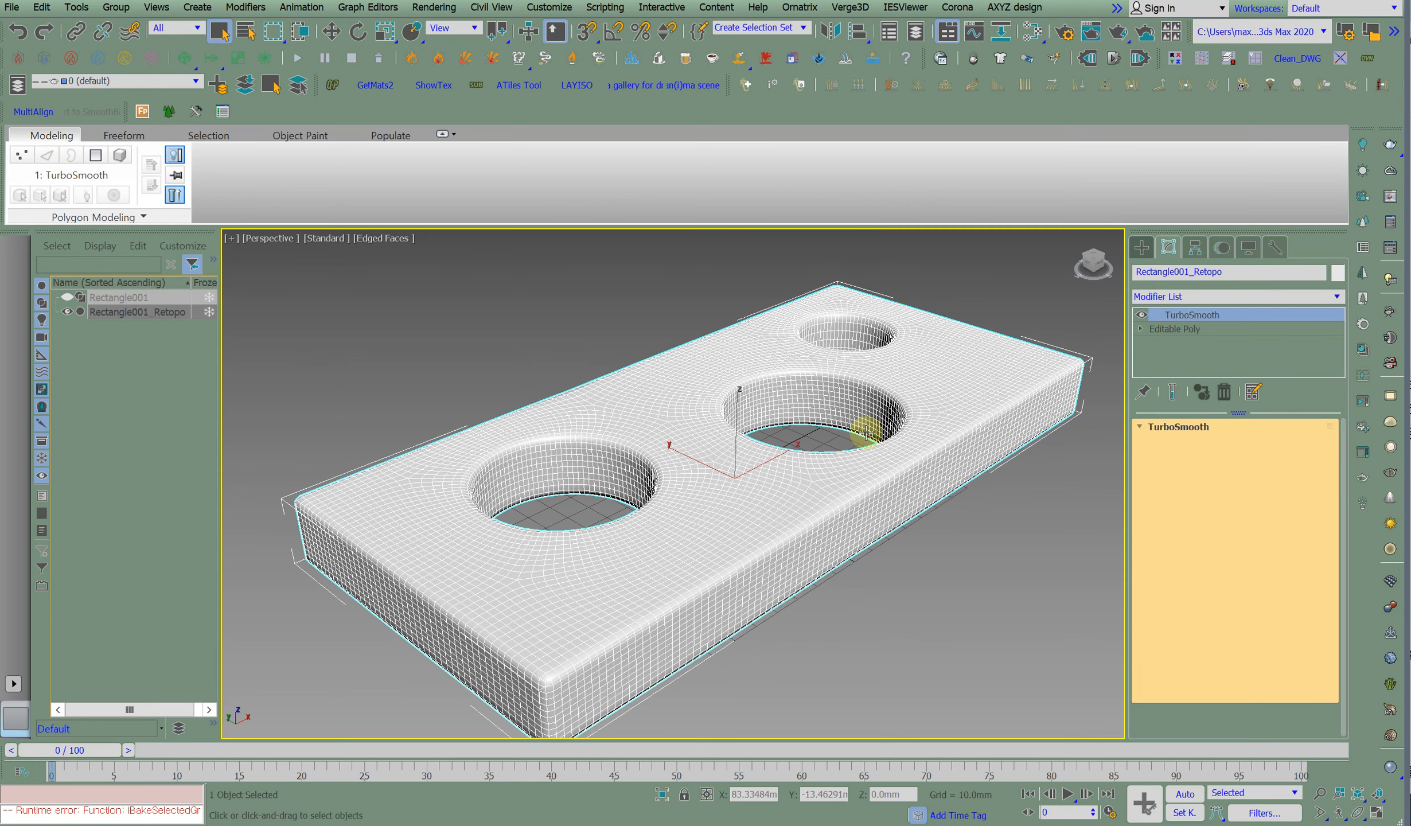
key("F4")
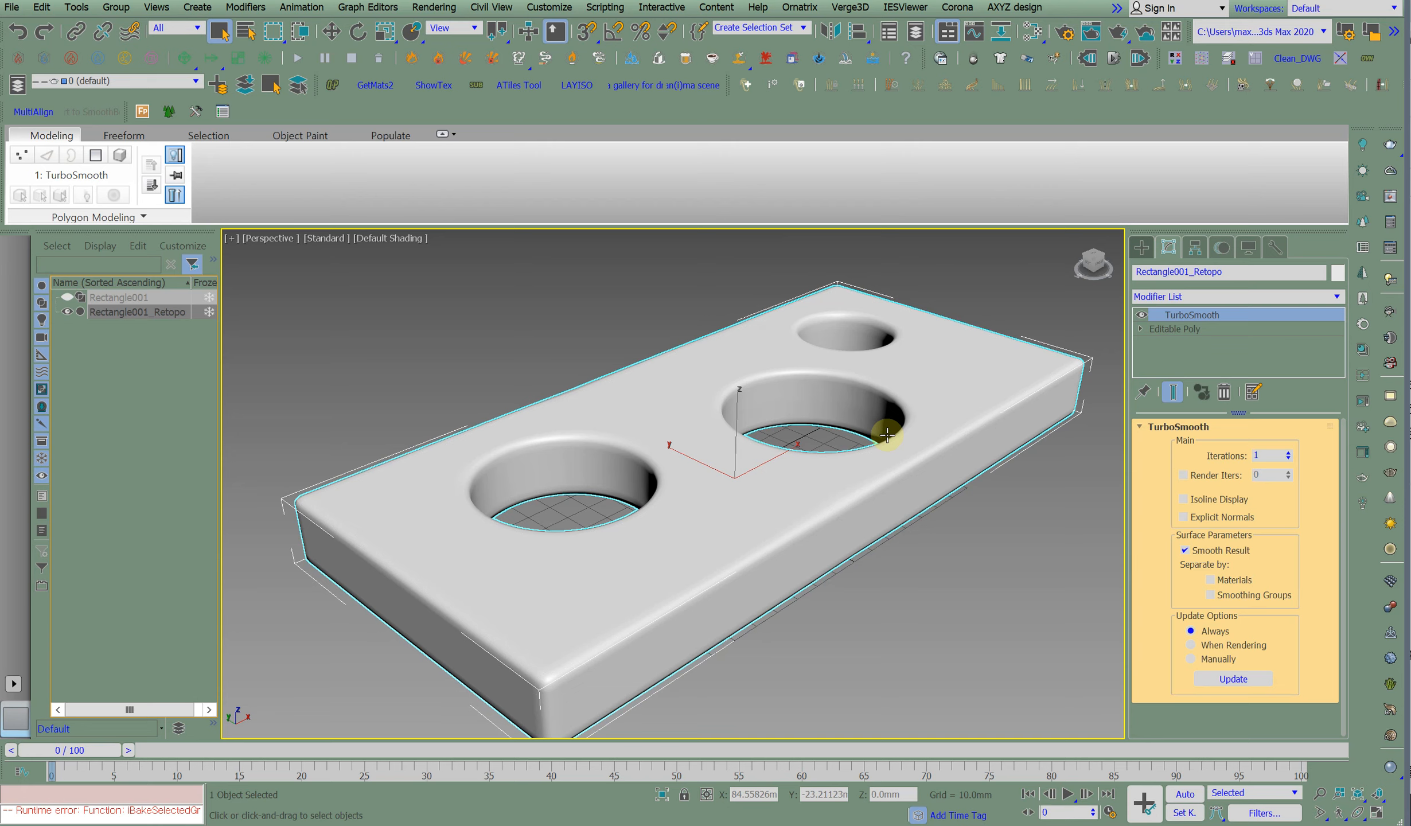
scroll(826, 416, "up", 3)
scroll(826, 416, "down", 3)
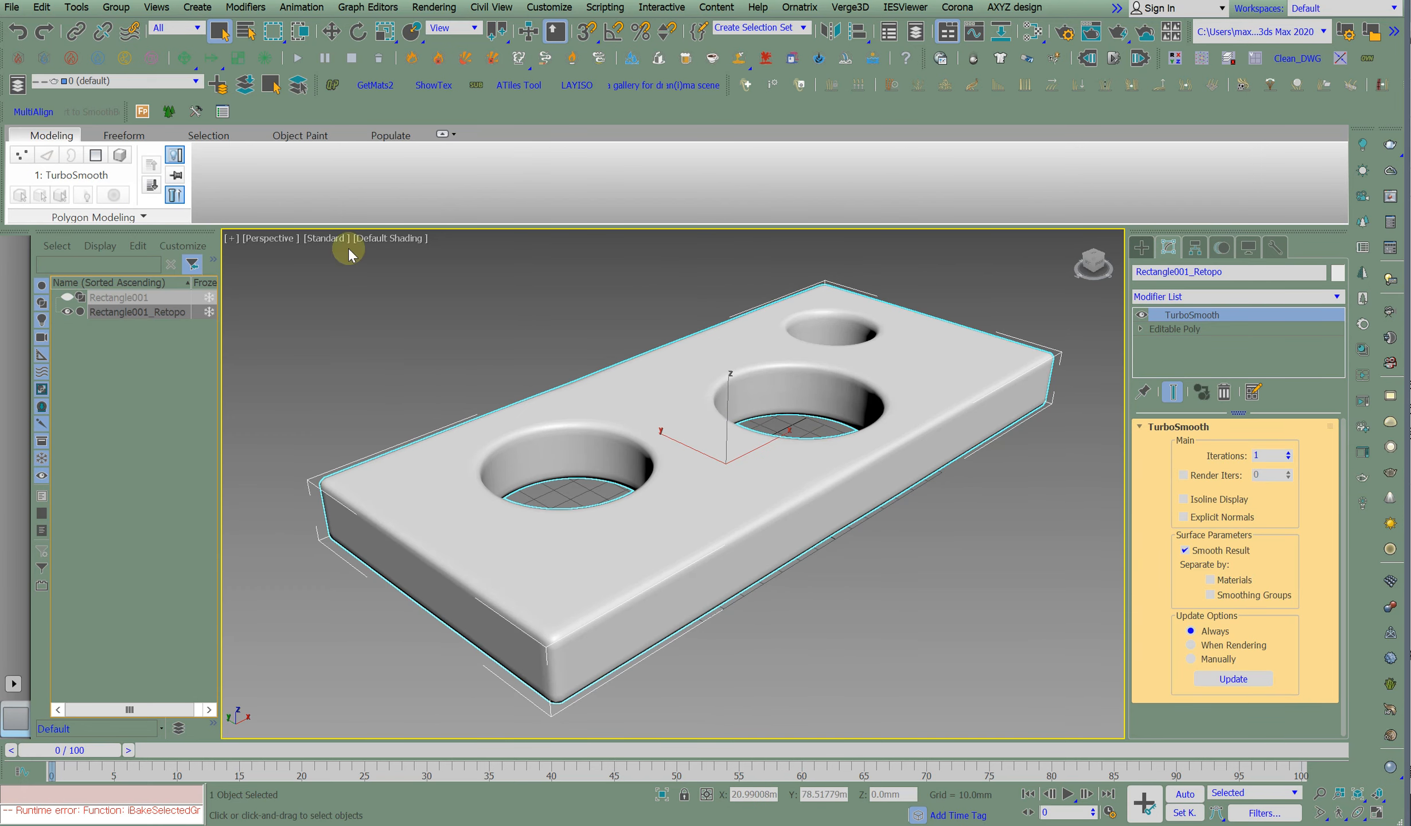
Reset the scene without saving the changes to the plate.
left_click(11, 7)
left_click(26, 52)
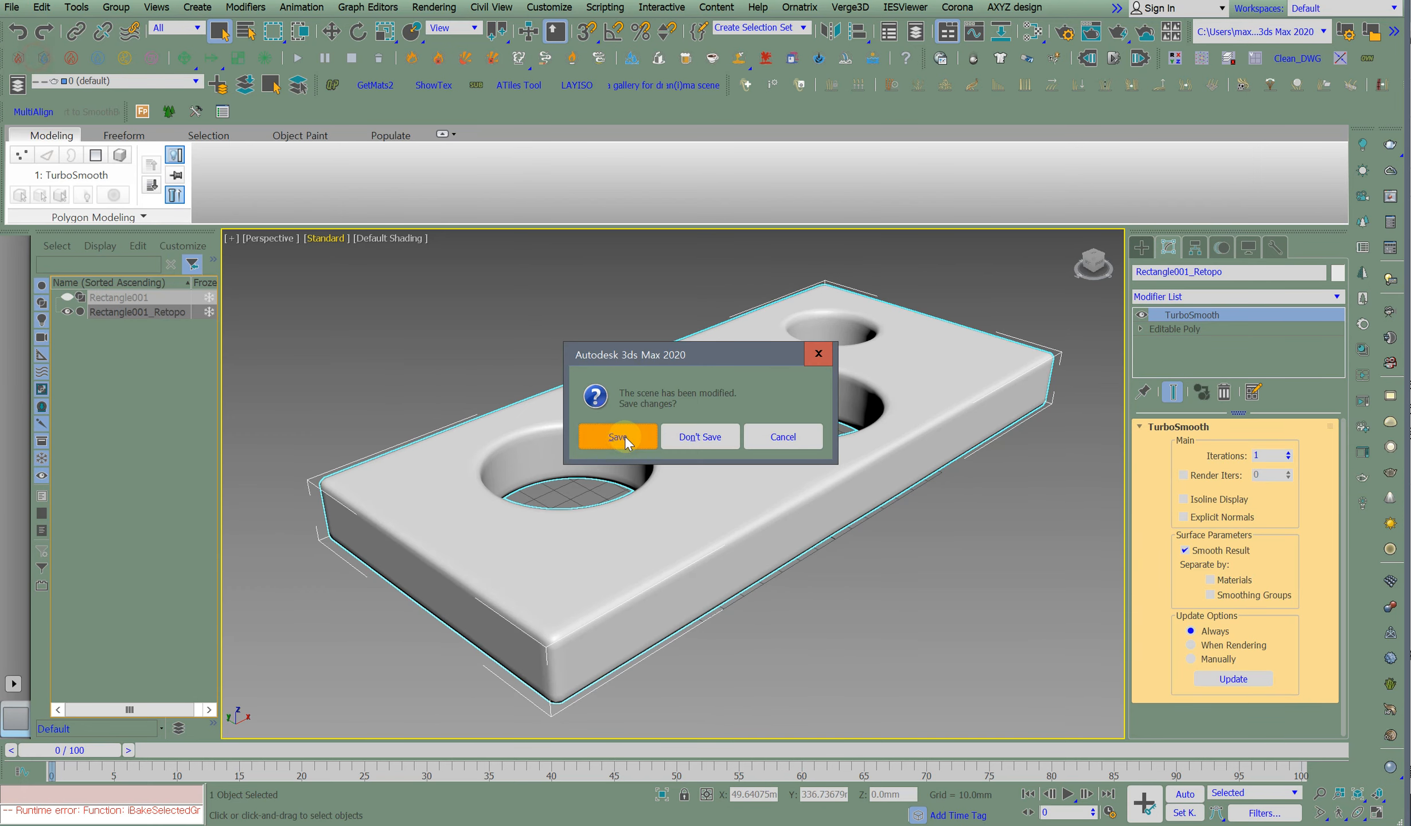
left_click(699, 451)
left_click(641, 440)
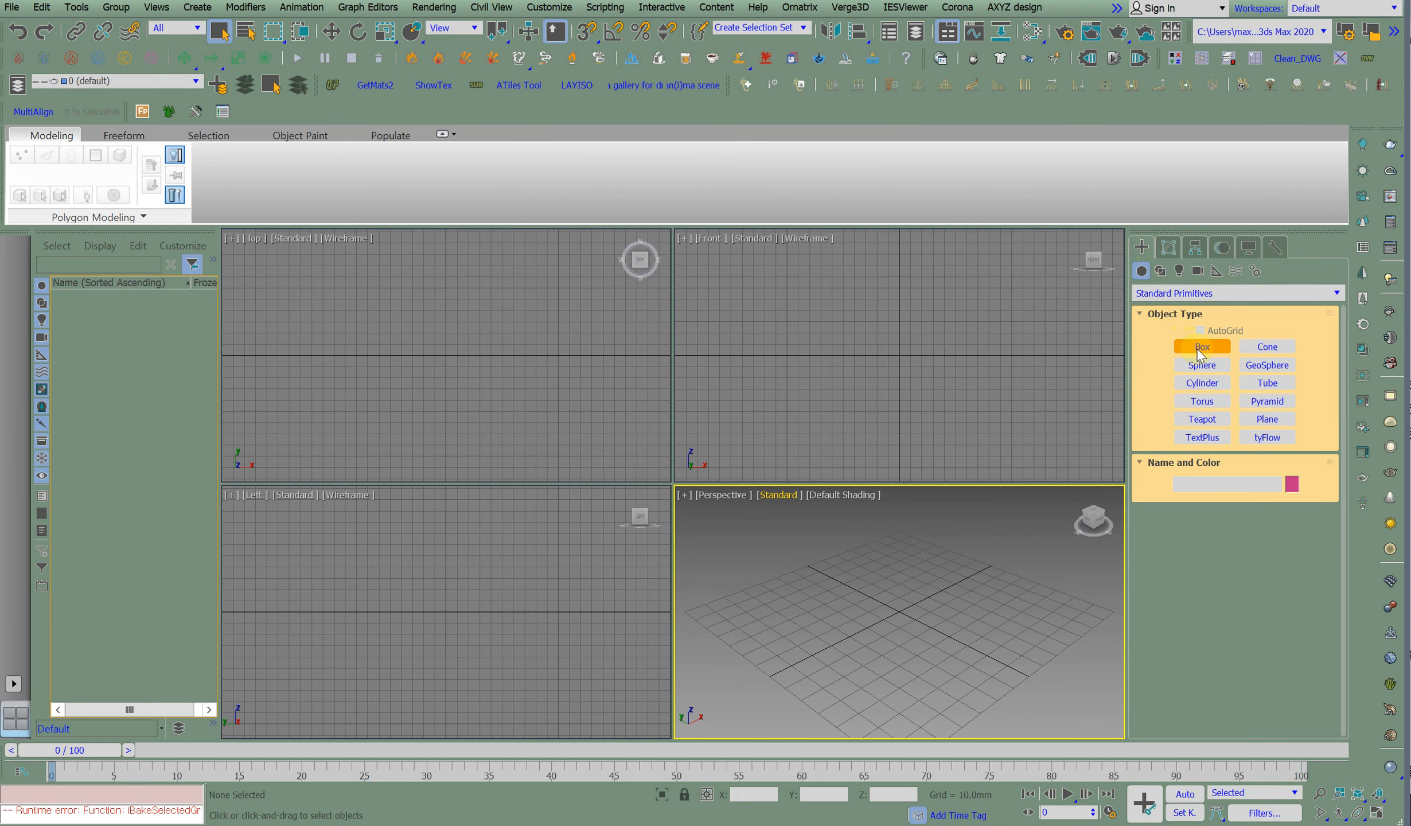
Create a box about 135 mm long, 246 mm wide and 38 mm high from the Top view.
left_click(1197, 349)
left_click_drag(370, 309, 641, 457)
left_click(638, 419)
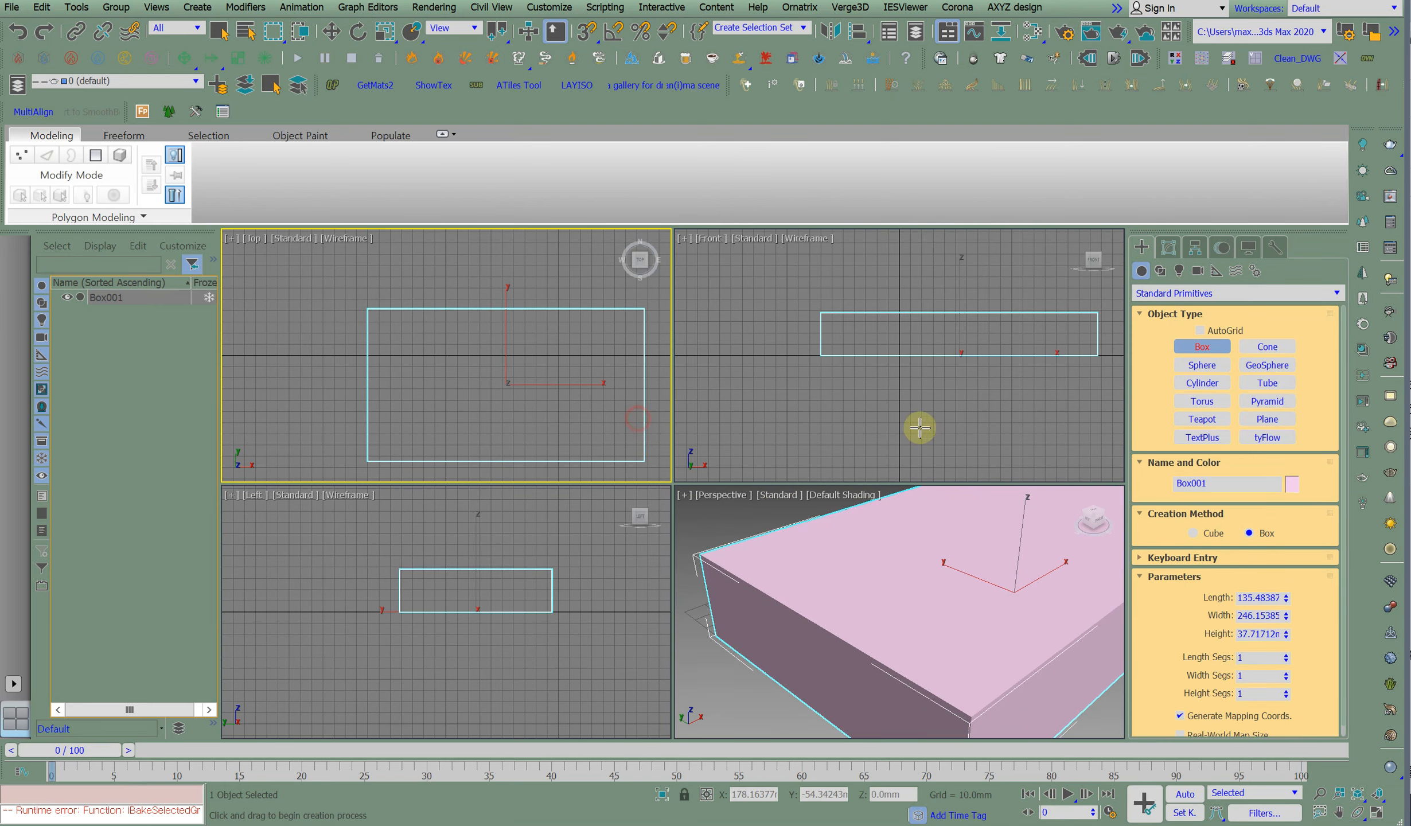
Create a sphere within the box's outline in the Top view and raise it about 13 mm through the box's upper face in the Front view.
left_click(1192, 367)
left_click_drag(432, 375, 483, 409)
right_click(474, 411)
right_click(866, 354)
right_click(910, 314)
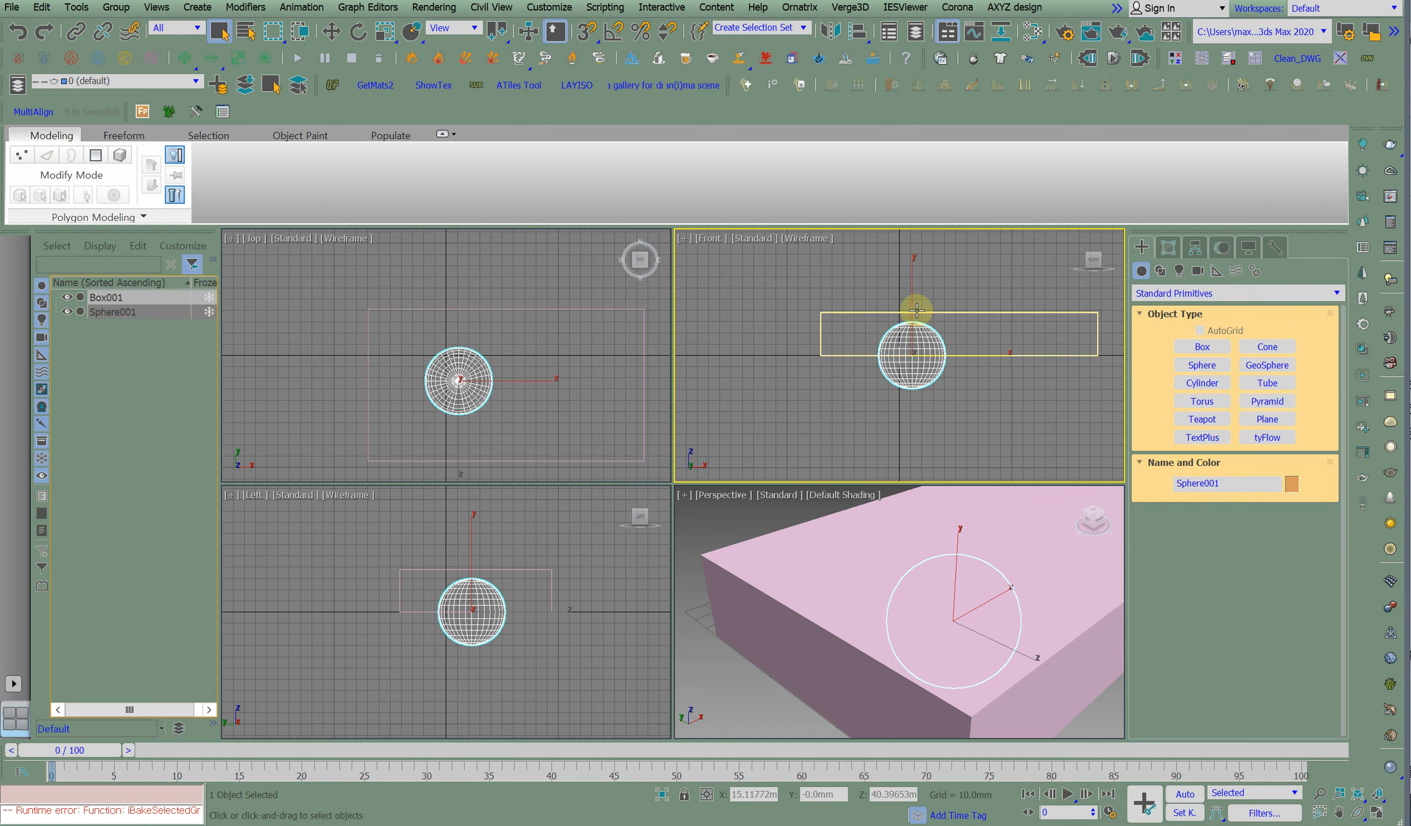
right_click(915, 274)
left_click(920, 288)
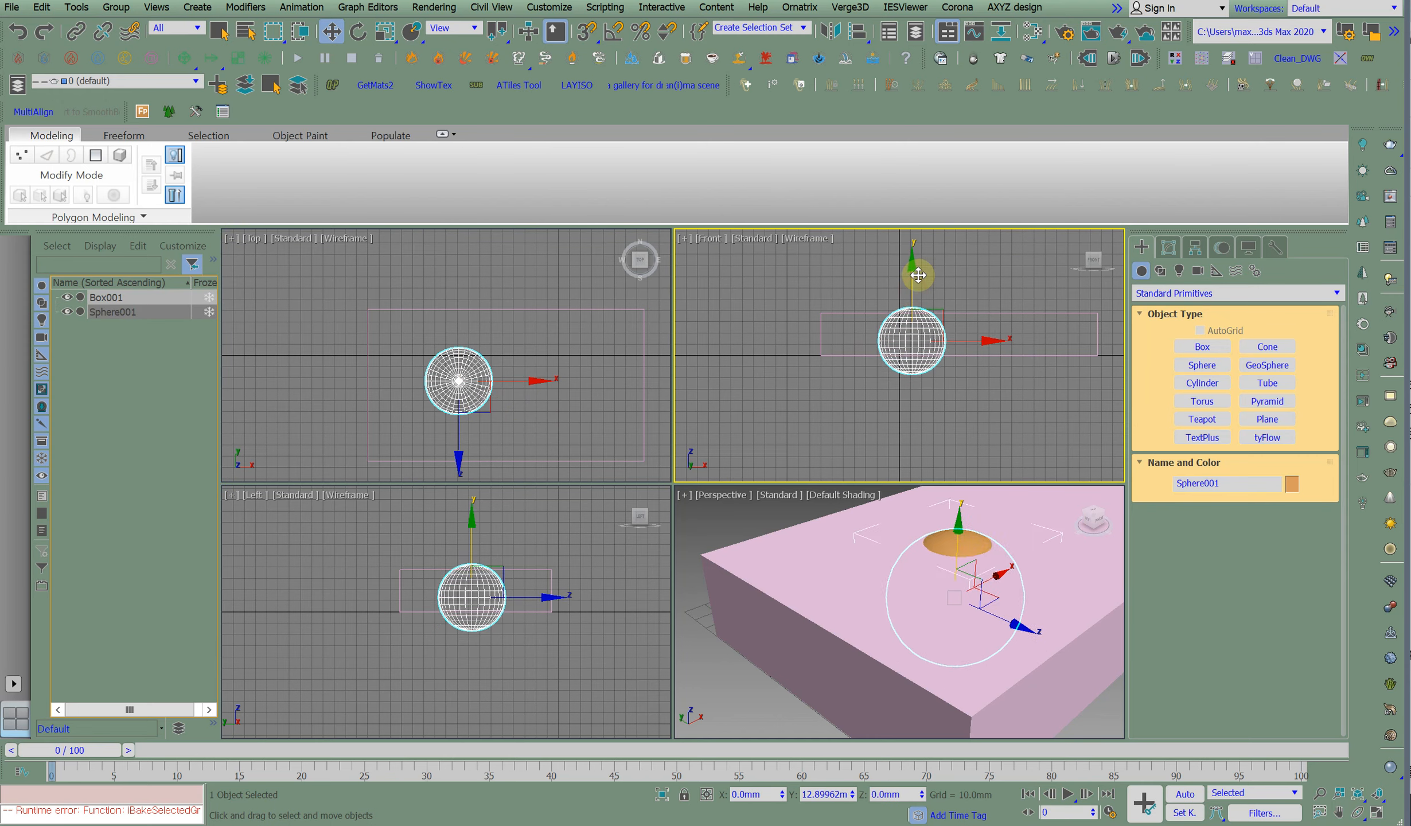